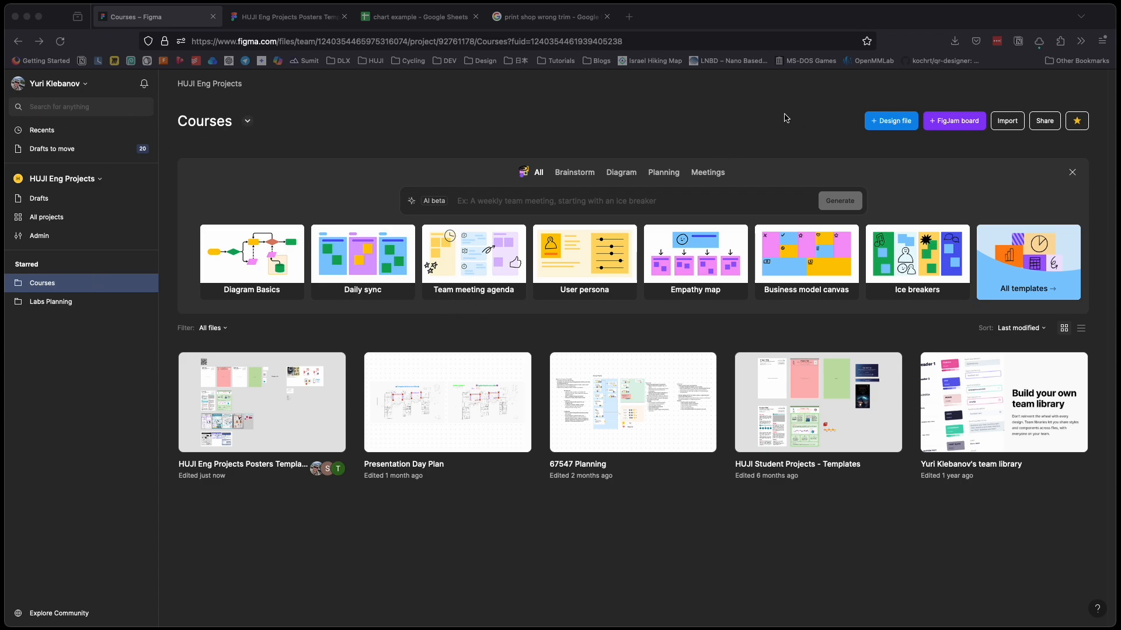
# - Create a new design file and draw a frame about 320 × 209 on the empty canvas
pyautogui.click(896, 123)
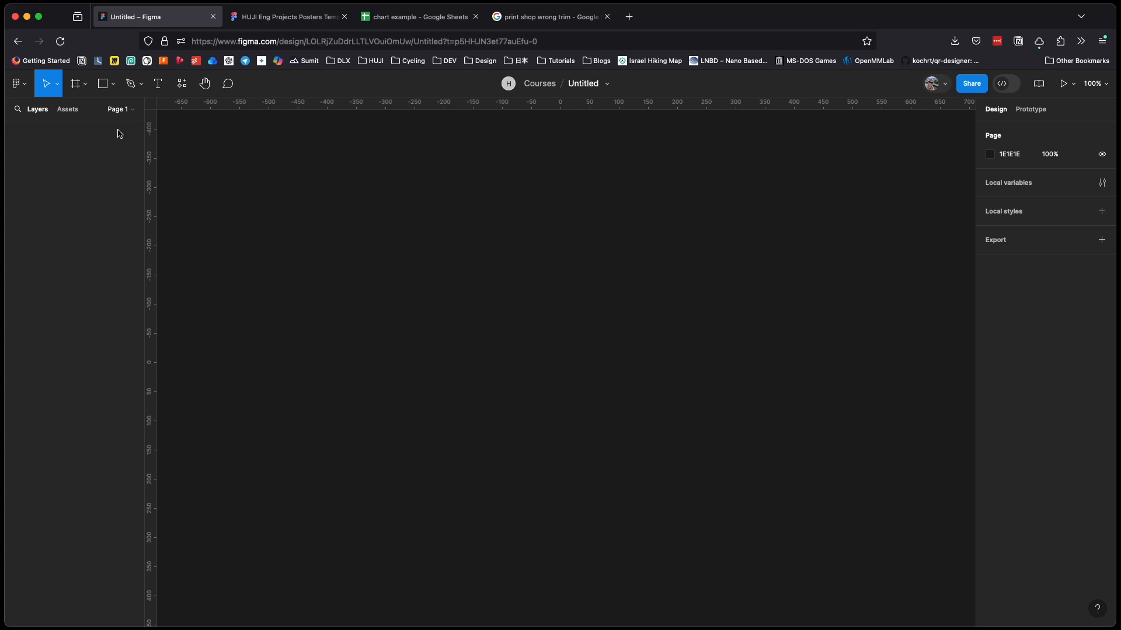
pyautogui.click(87, 86)
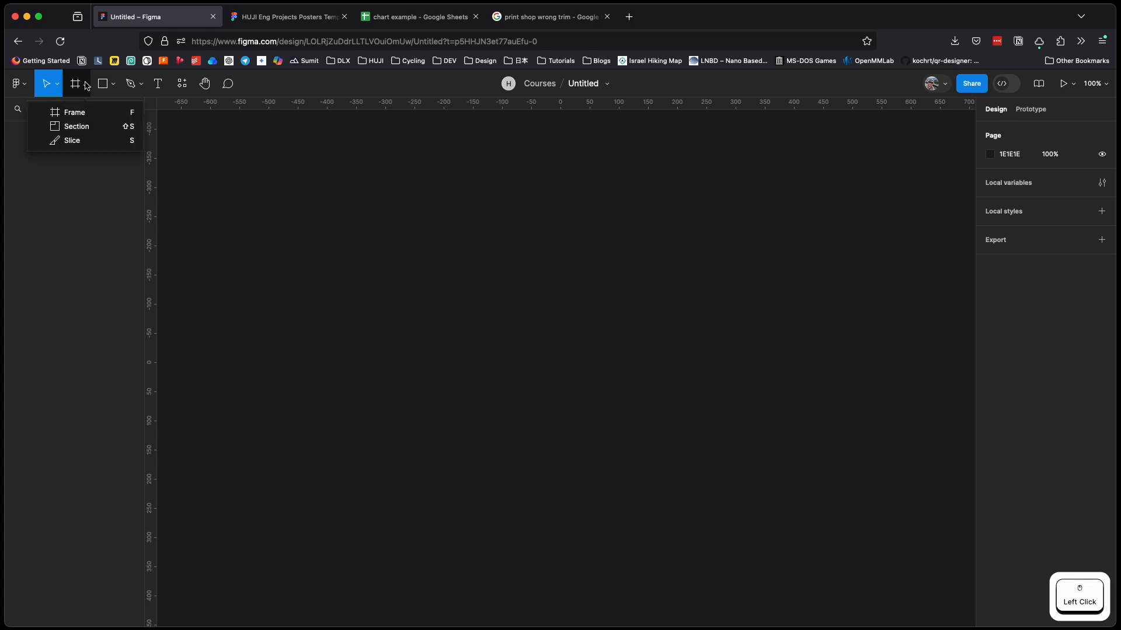
pyautogui.click(69, 111)
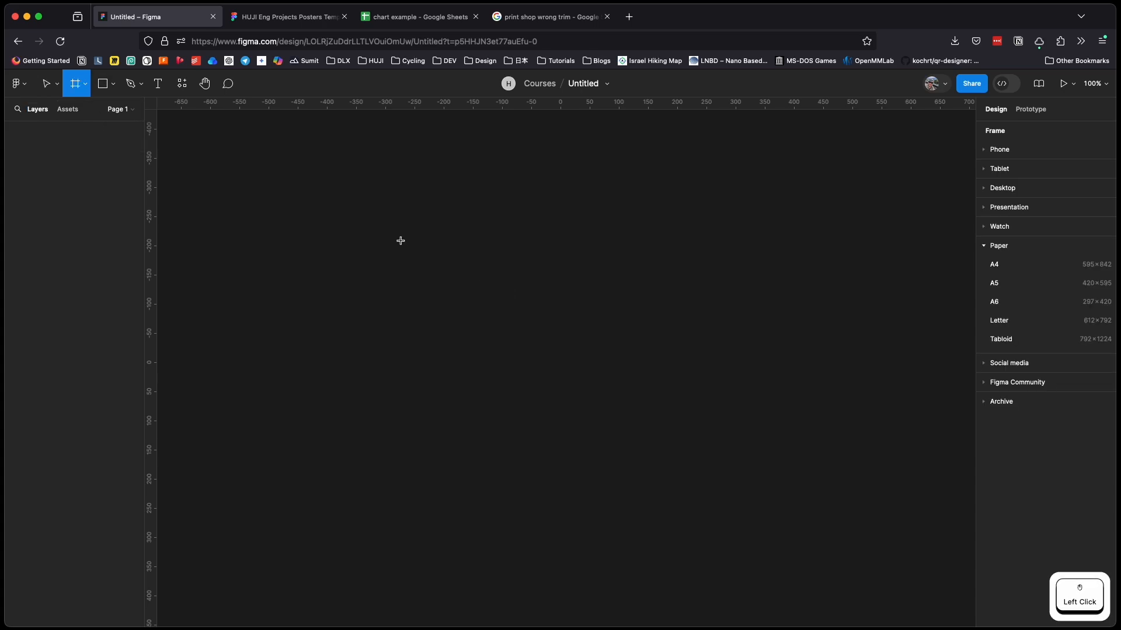
pyautogui.moveTo(401, 240); pyautogui.dragTo(585, 360)
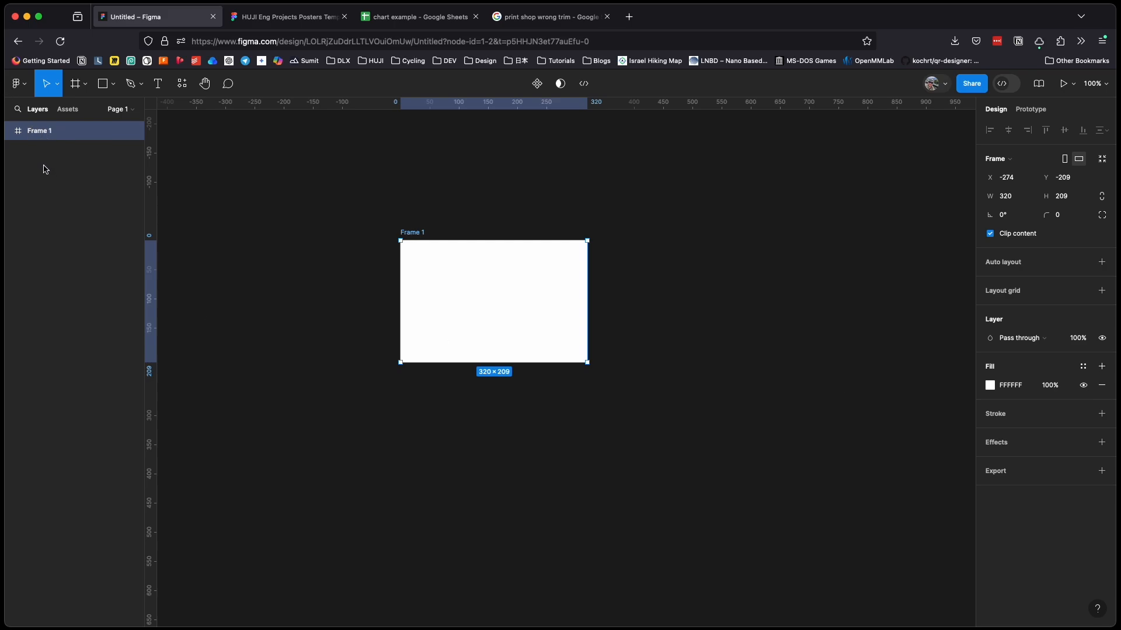
# - Draw a rectangle about 105 × 81 in the upper-left area of the frame
pyautogui.click(113, 85)
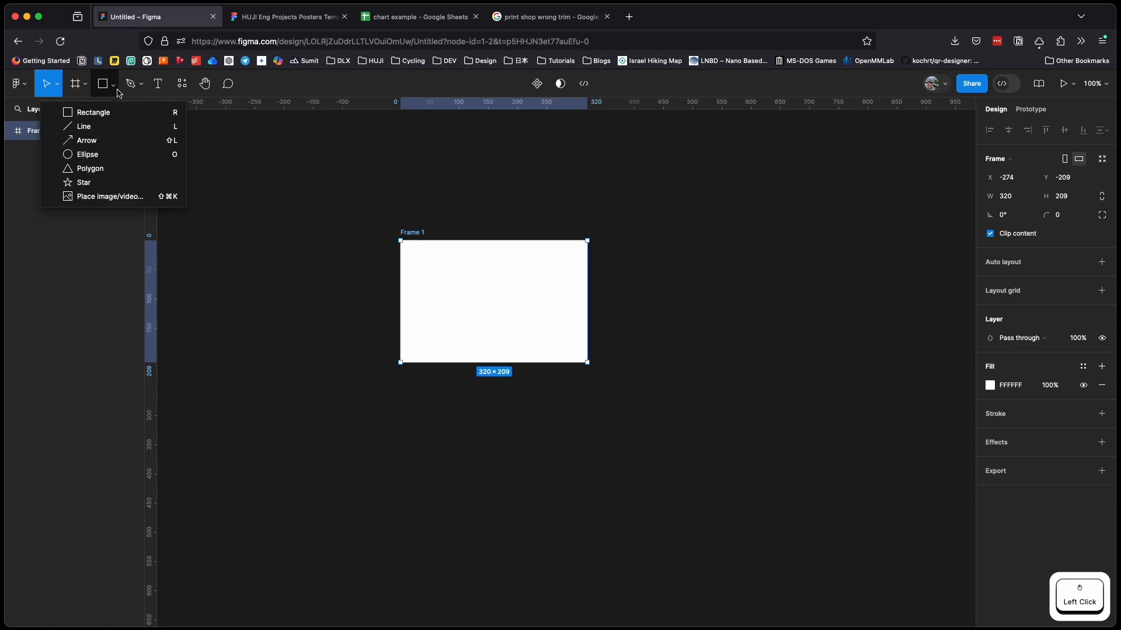
pyautogui.click(108, 115)
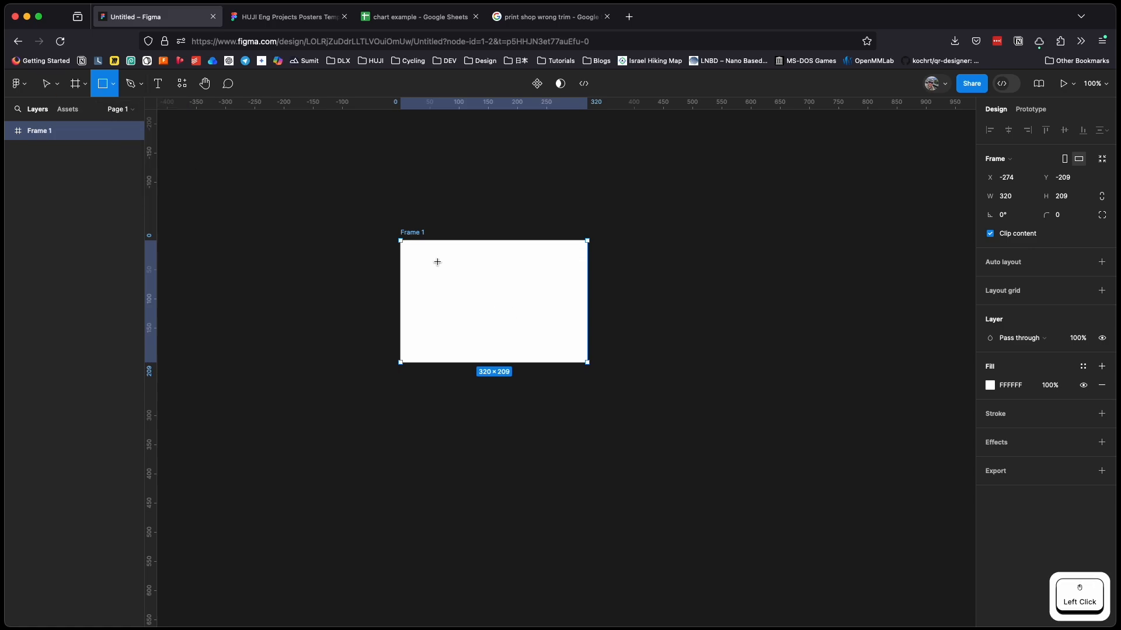
pyautogui.moveTo(425, 254); pyautogui.dragTo(487, 301)
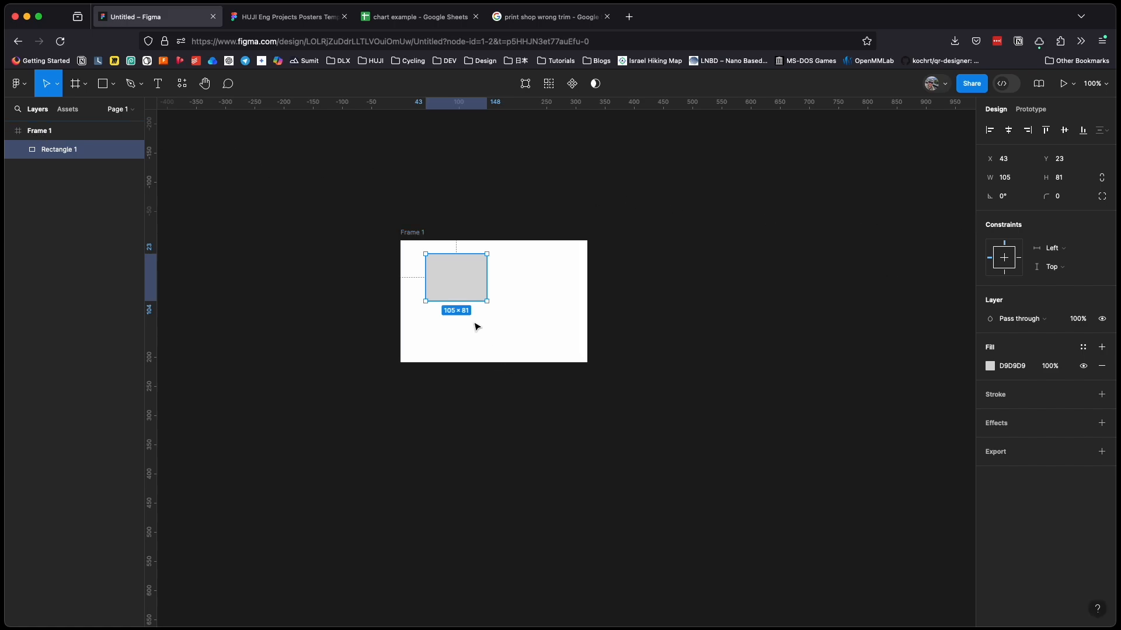
# - Move the rectangle toward the middle of the frame, to about X 90, Y 50
pyautogui.click(470, 291)
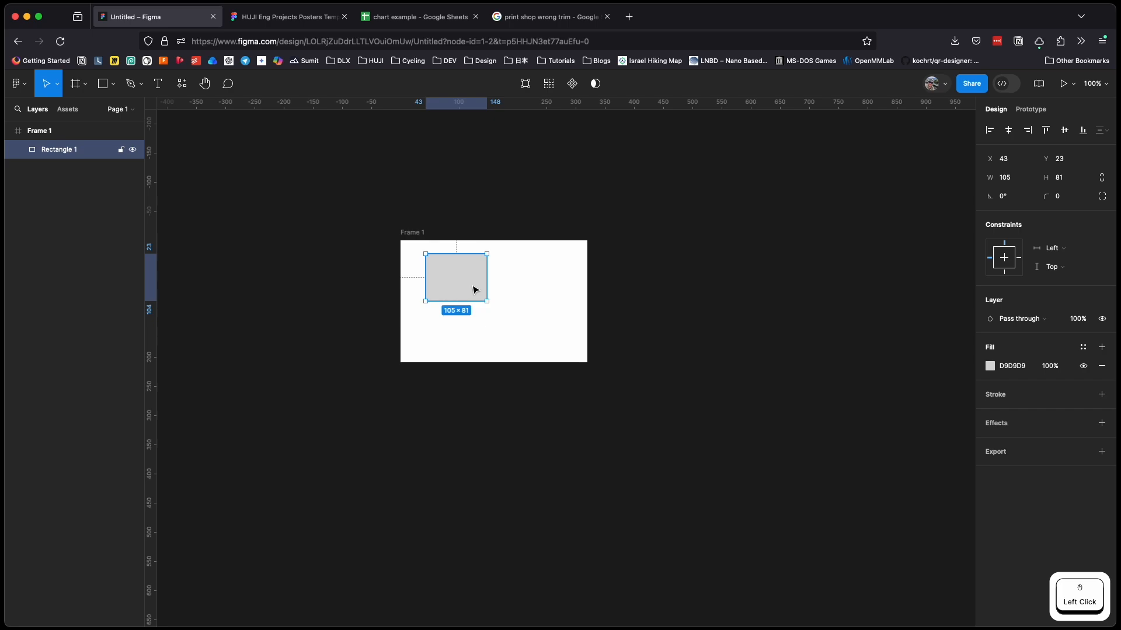
pyautogui.press('super')
pyautogui.scroll(3, 475, 290)
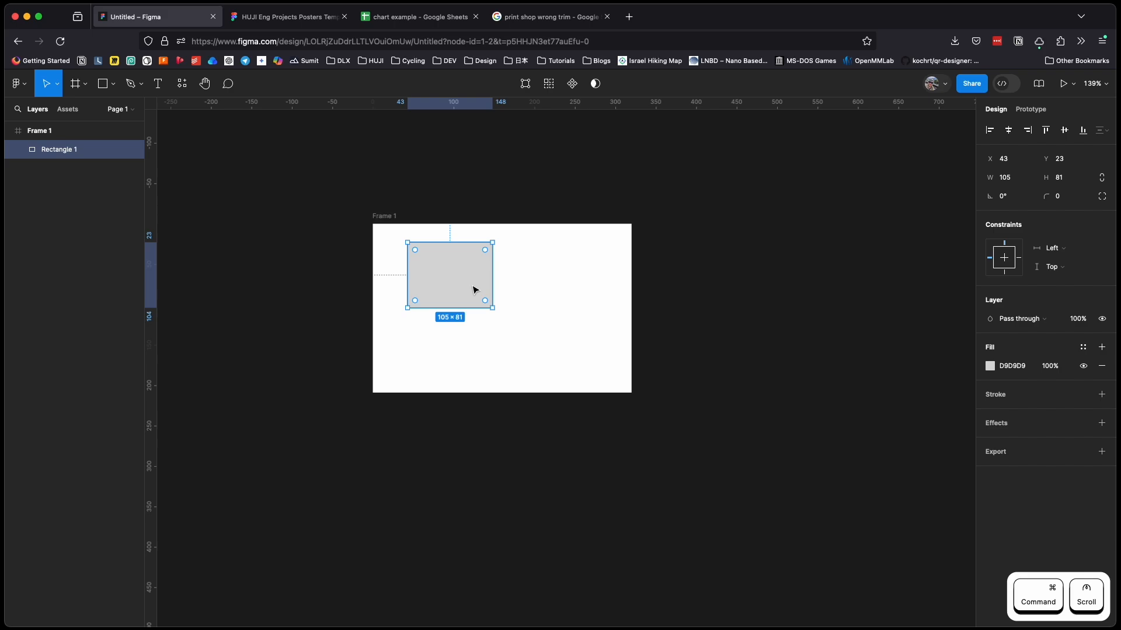
pyautogui.scroll(3, 475, 290)
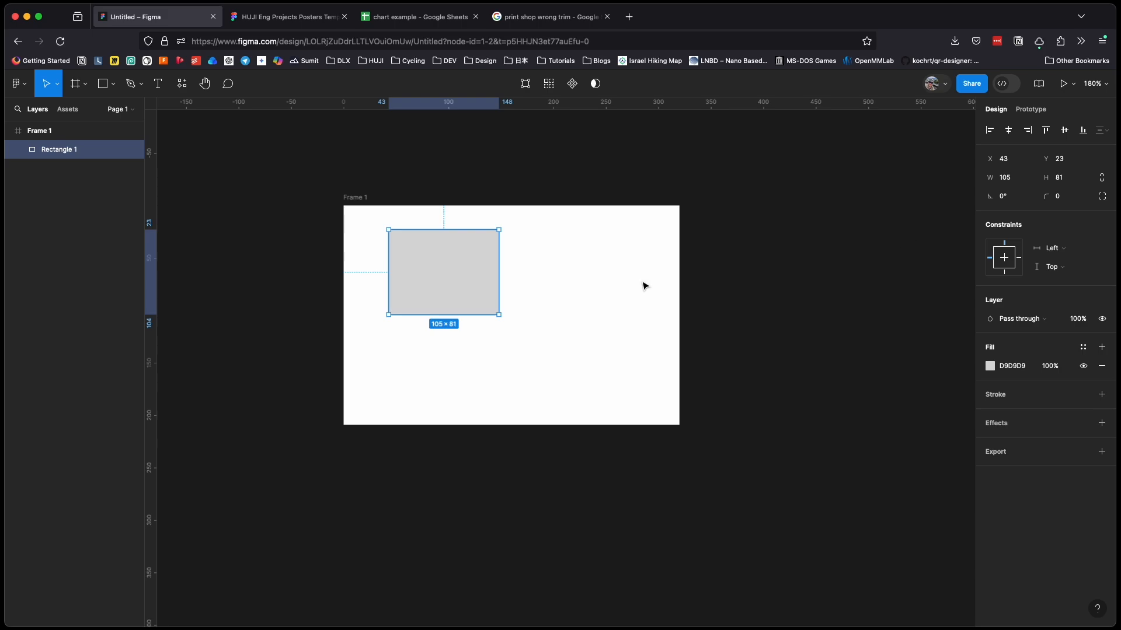
pyautogui.moveTo(467, 284); pyautogui.dragTo(521, 304)
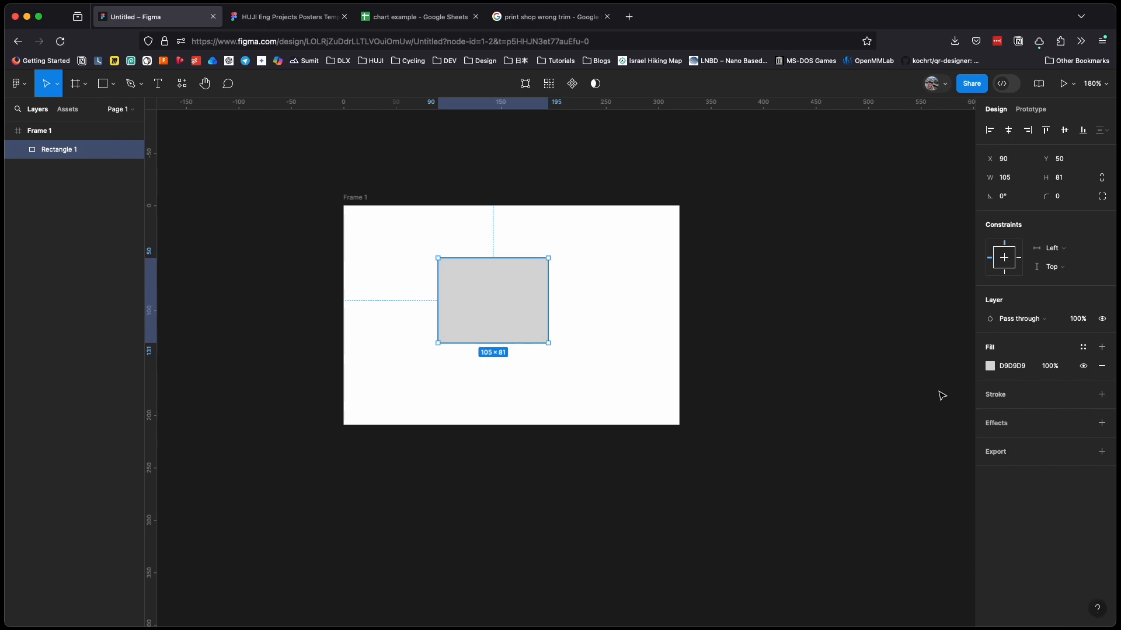
# - Round the rectangle's corners with a radius of 20, and fine-tune the radius to 22
pyautogui.click(1063, 198)
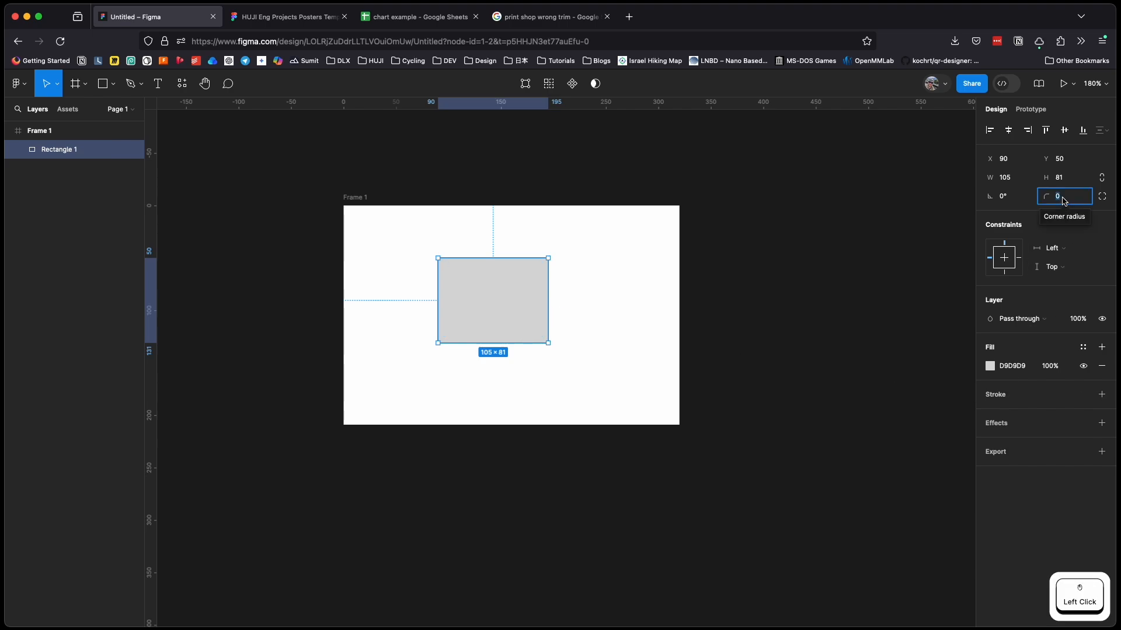
pyautogui.write('20')
pyautogui.press('Return')
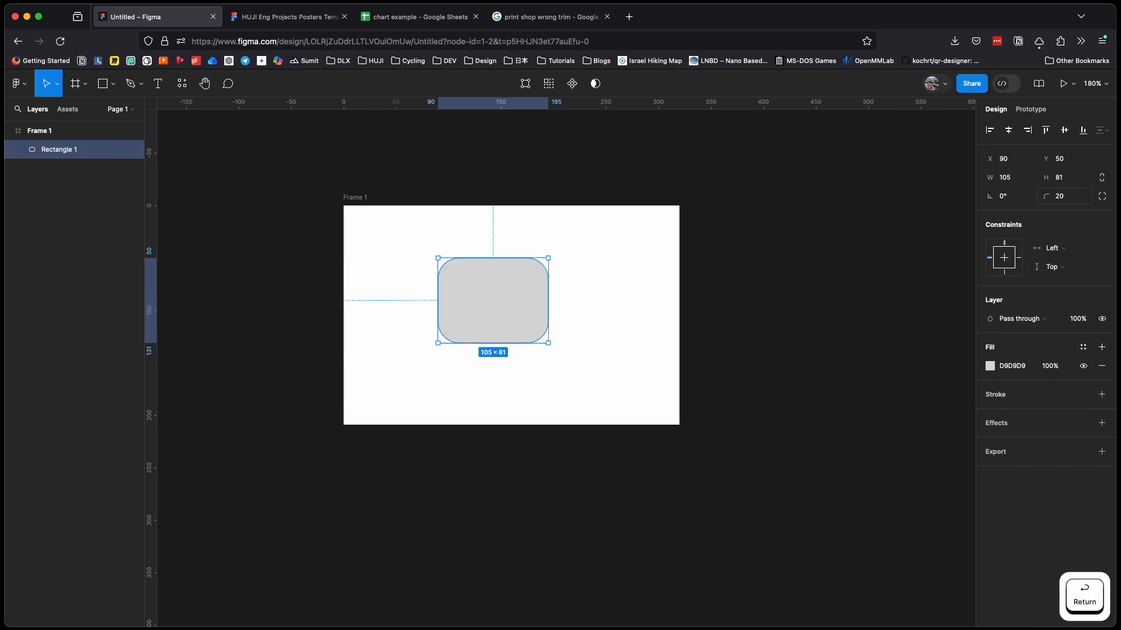
pyautogui.click(626, 269)
pyautogui.click(528, 288)
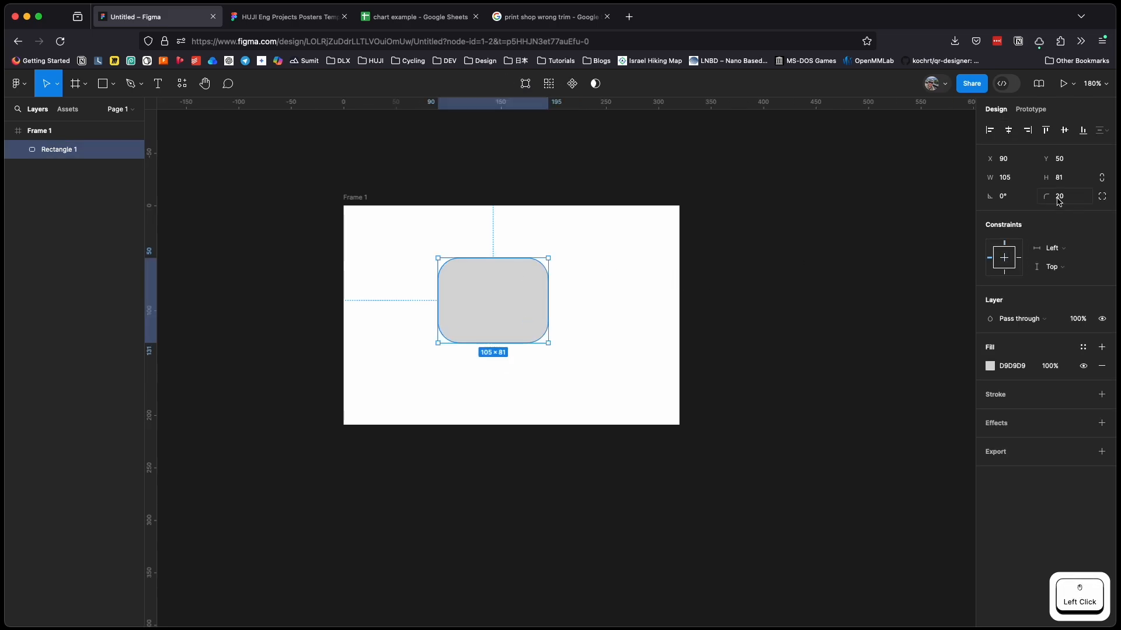
pyautogui.moveTo(1046, 196); pyautogui.dragTo(1068, 221)
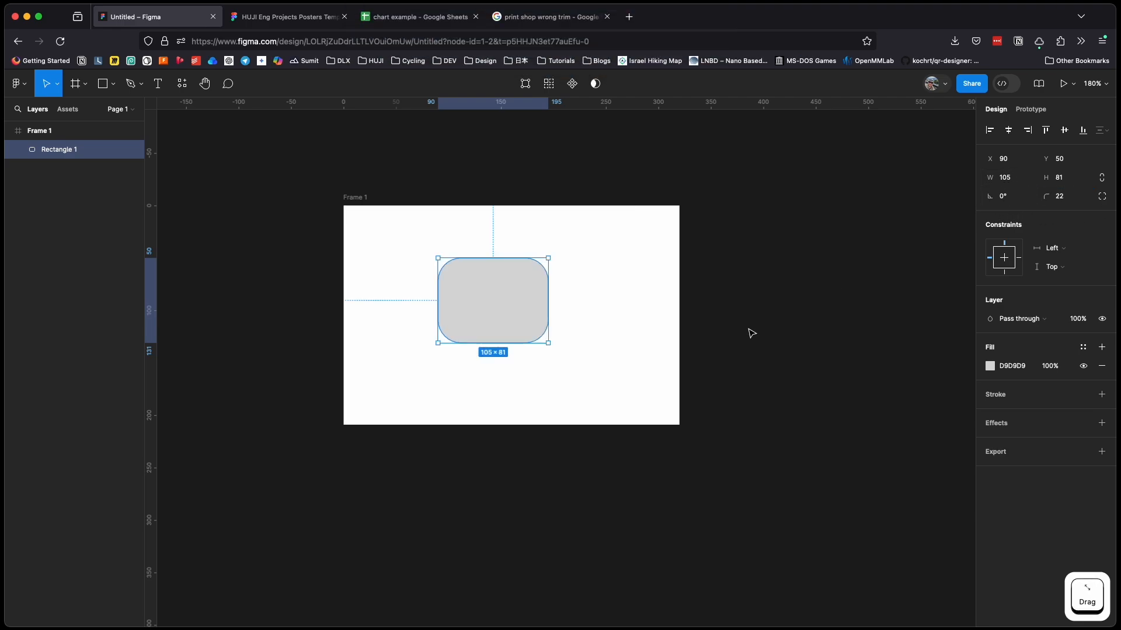
pyautogui.click(751, 324)
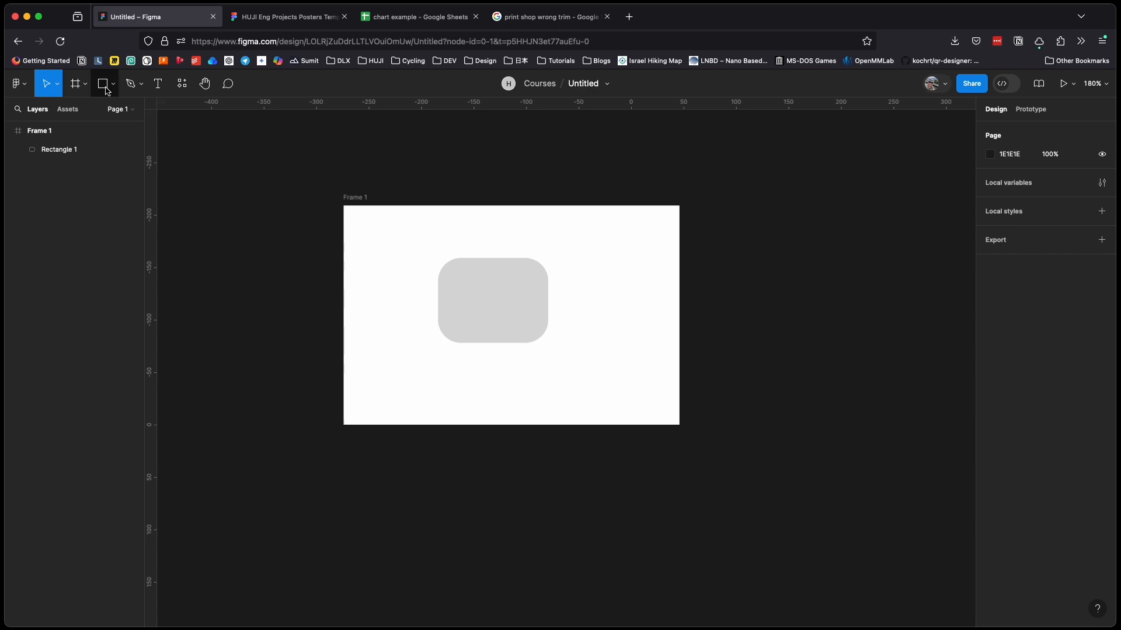
# - Draw a triangular polygon about 53 × 53 near the frame's lower-right corner
pyautogui.click(459, 273)
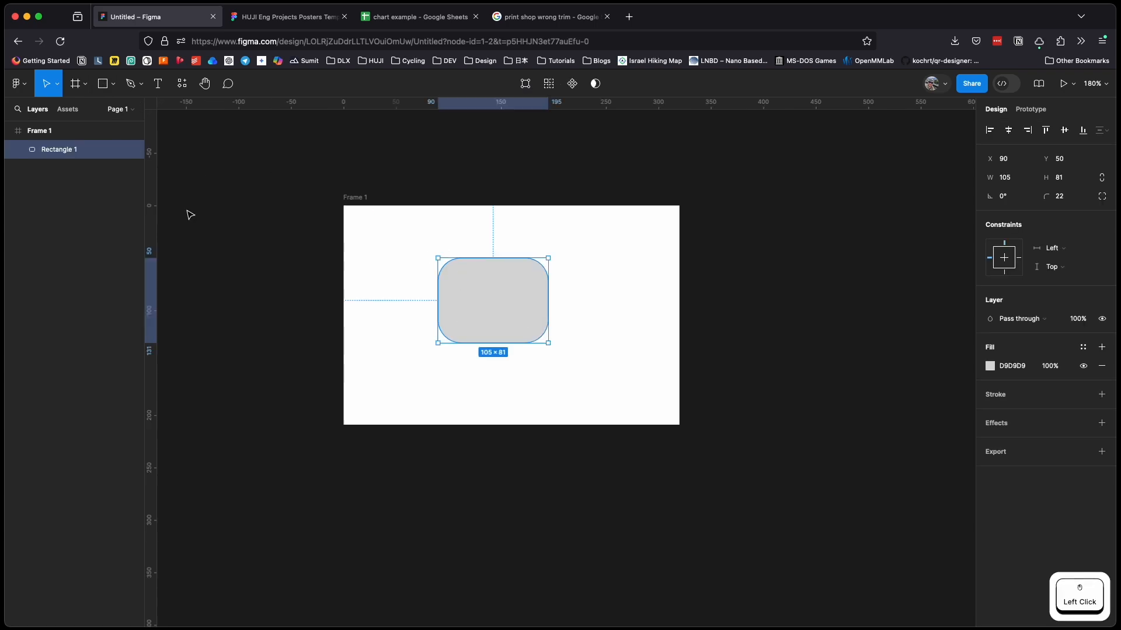
pyautogui.click(112, 83)
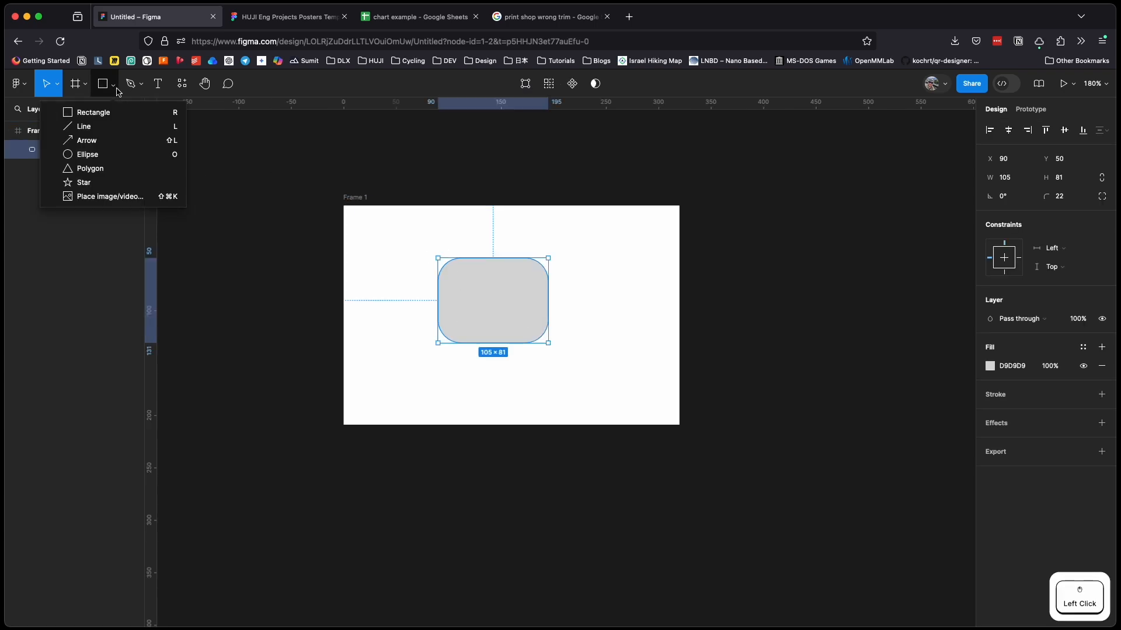
pyautogui.click(99, 168)
pyautogui.moveTo(588, 346); pyautogui.dragTo(643, 402)
pyautogui.click(713, 389)
pyautogui.click(618, 383)
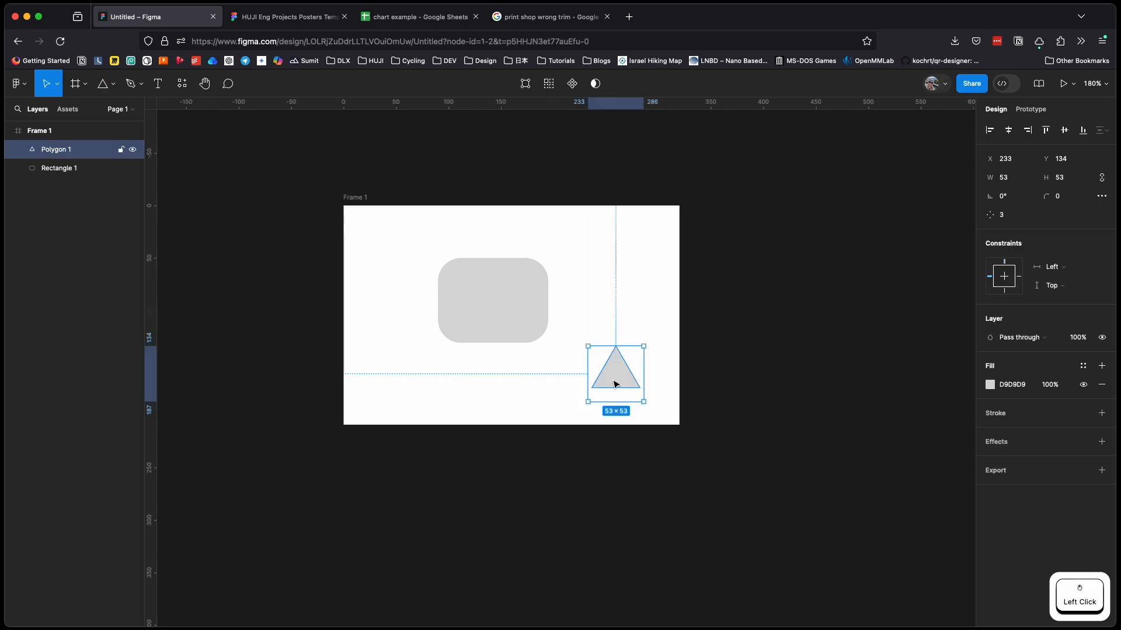
# - Move the triangle up beside the rectangle's right edge, to about X 202, Y 75
pyautogui.click(468, 304)
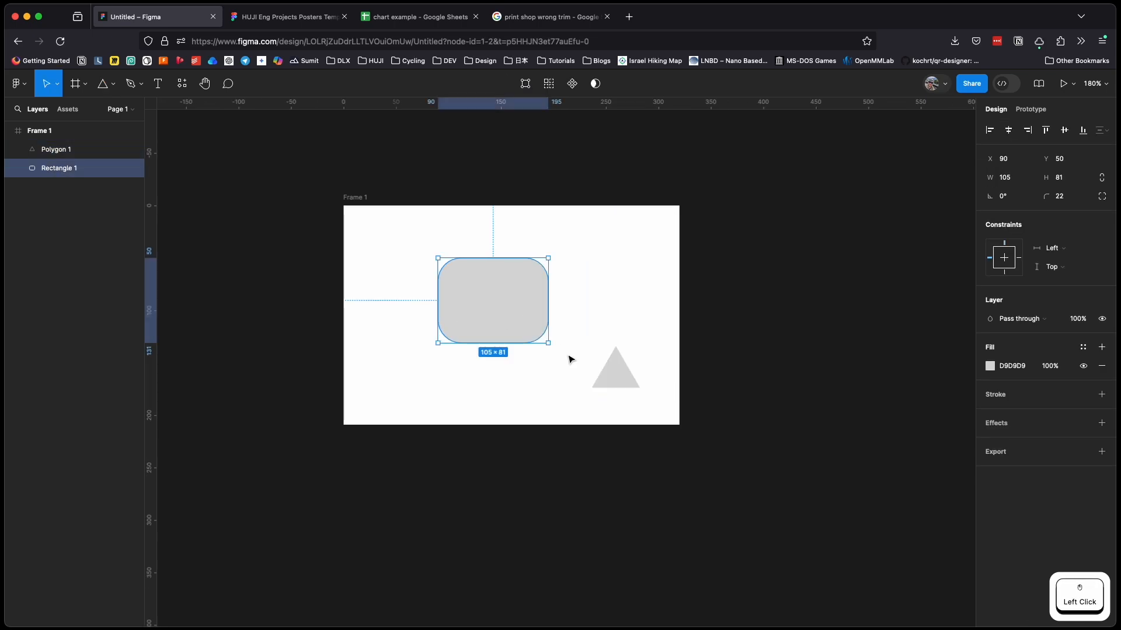
pyautogui.click(615, 375)
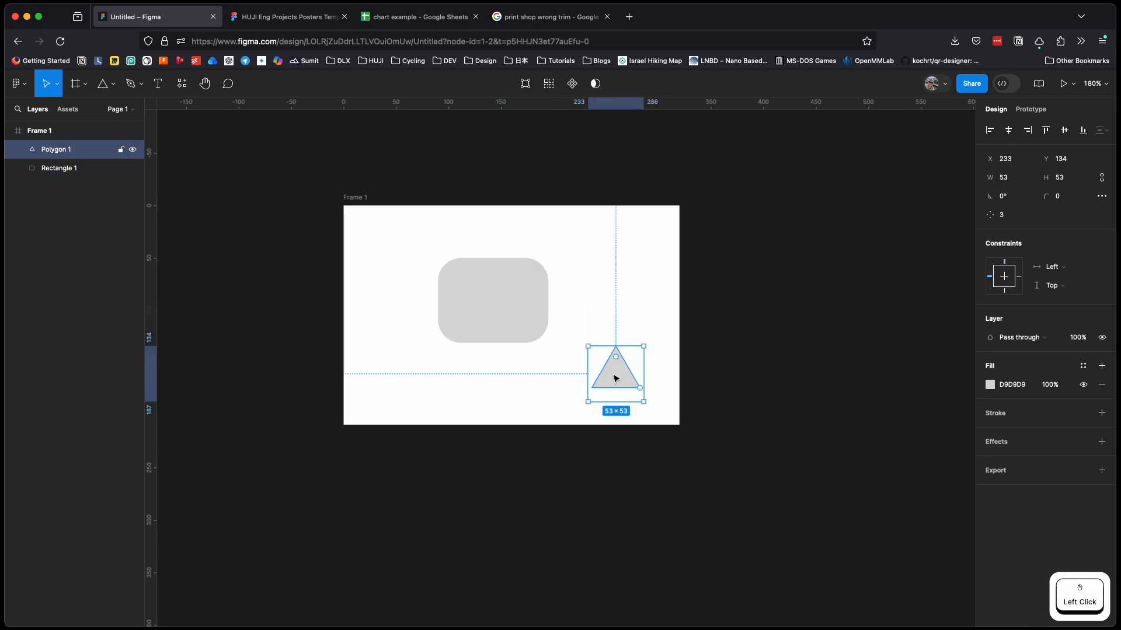
pyautogui.click(62, 168)
pyautogui.click(58, 150)
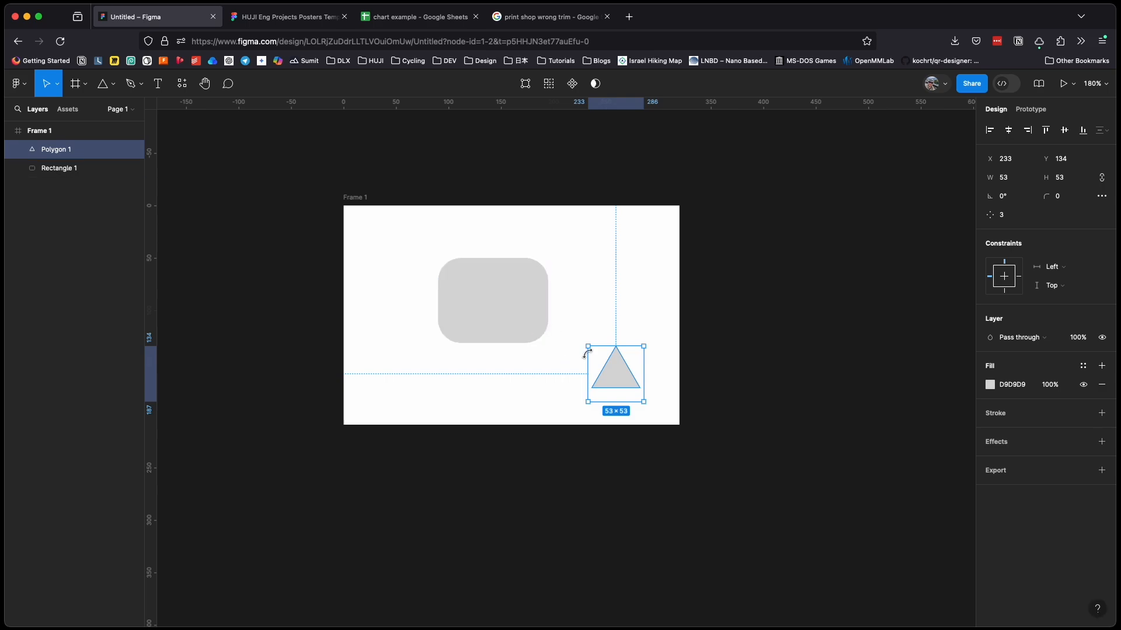
pyautogui.moveTo(606, 370); pyautogui.dragTo(580, 315)
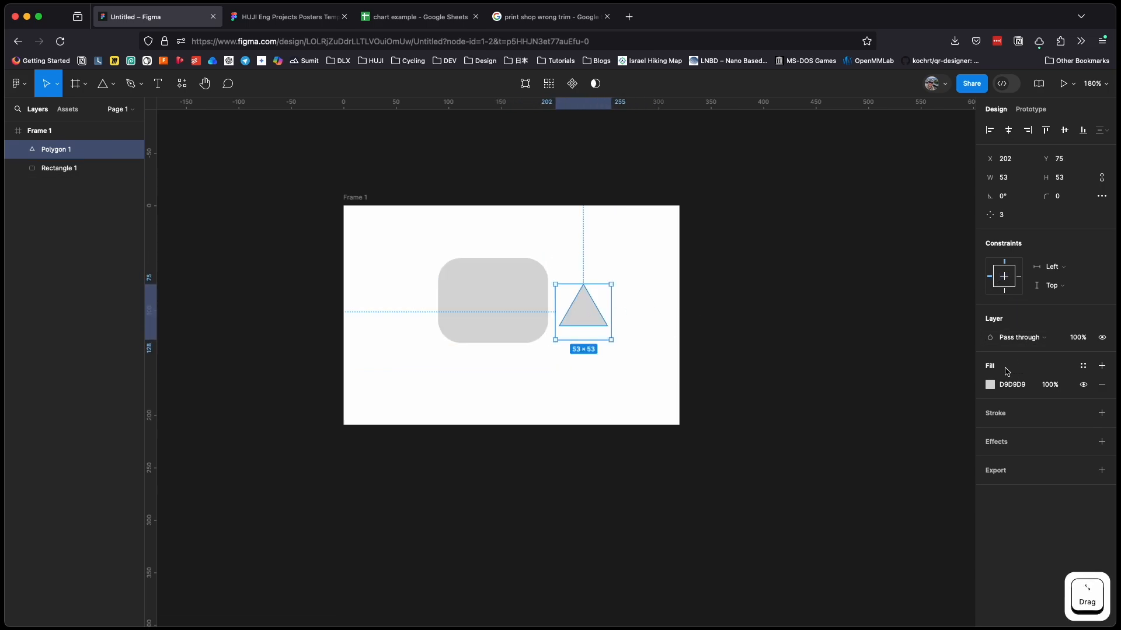
# - Change the triangle's fill to the red E50909
pyautogui.click(994, 385)
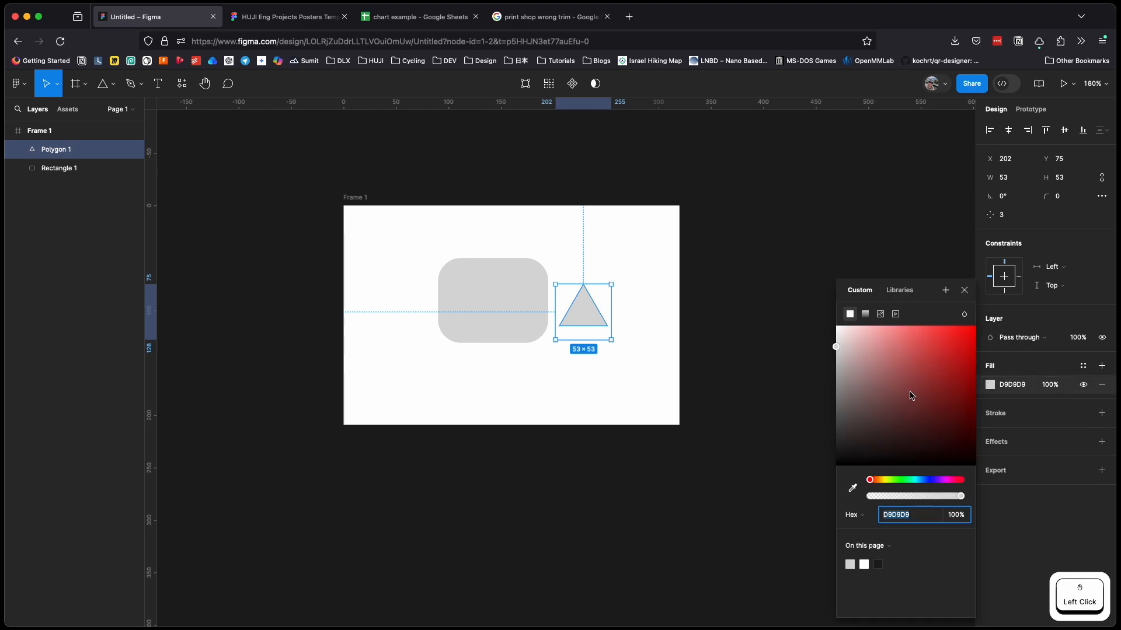
pyautogui.moveTo(910, 392); pyautogui.dragTo(970, 339)
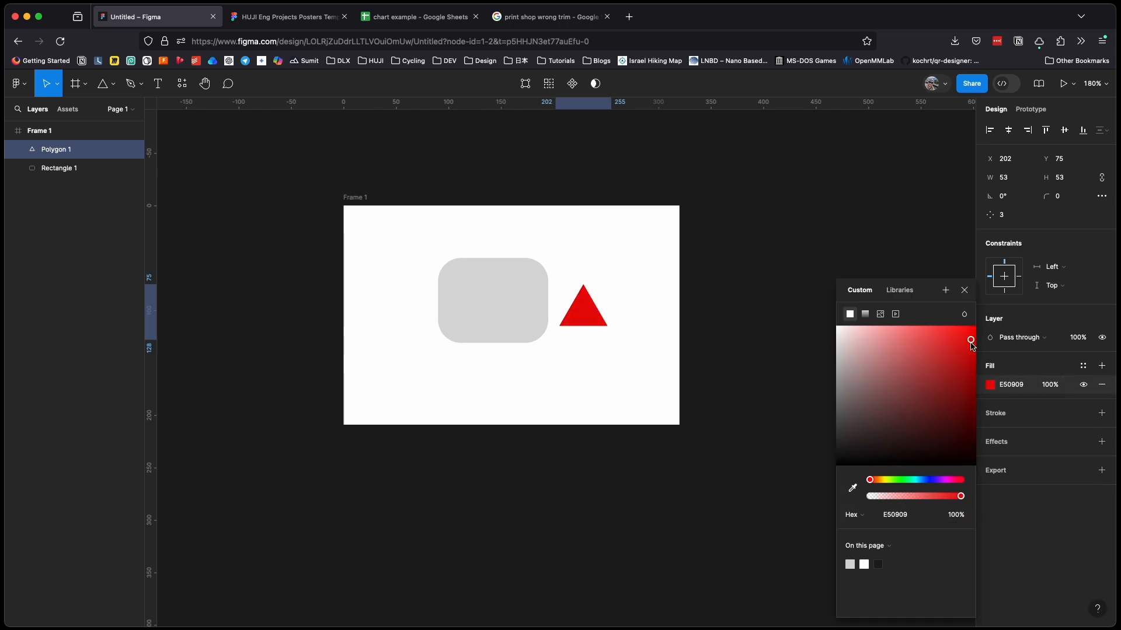
pyautogui.click(720, 318)
# - Move the rectangle to about X 167, Y 58 so it overlaps the triangle, and send the triangle backward behind it
pyautogui.moveTo(475, 315); pyautogui.dragTo(552, 325)
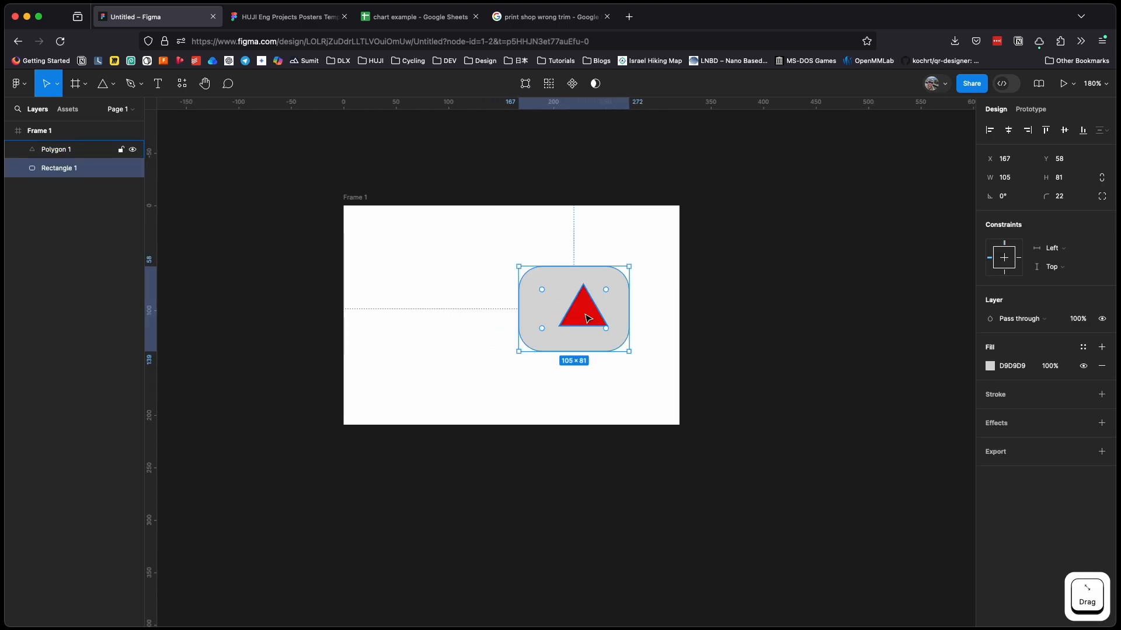
pyautogui.click(54, 150)
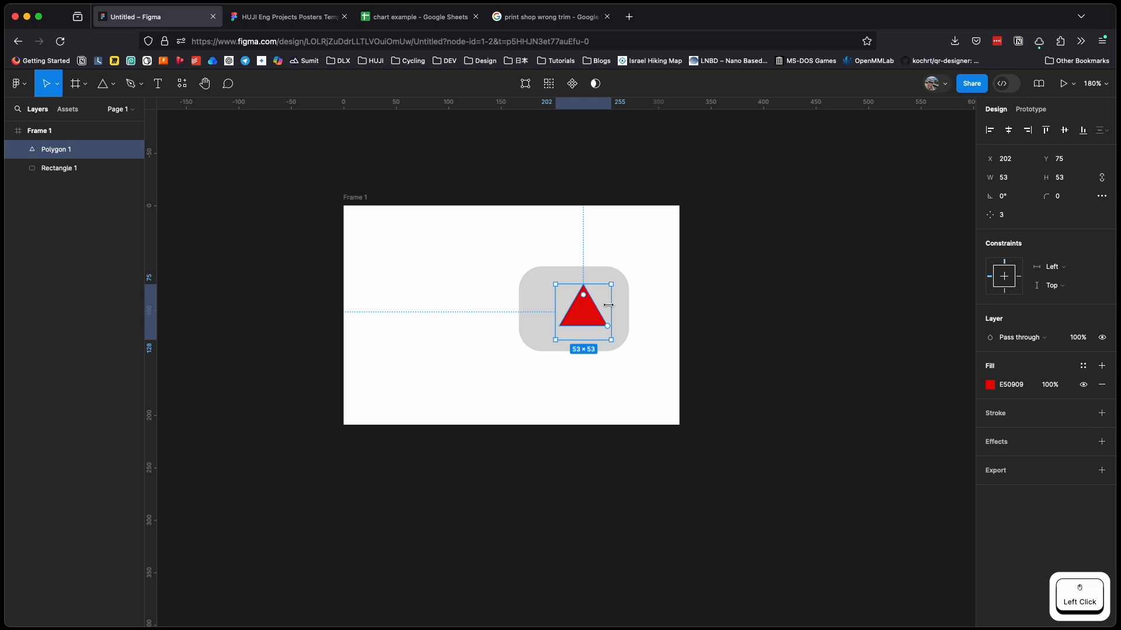
pyautogui.press('super+bracketleft')
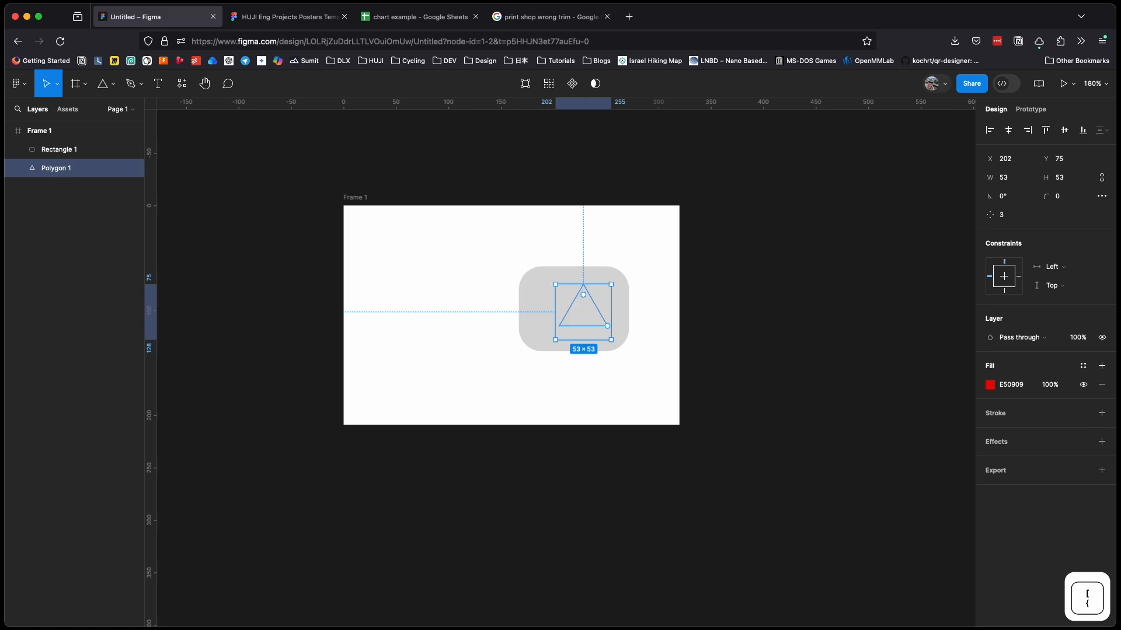
pyautogui.press('super+bracketright')
pyautogui.press('super+bracketleft')
pyautogui.press('super+bracketright')
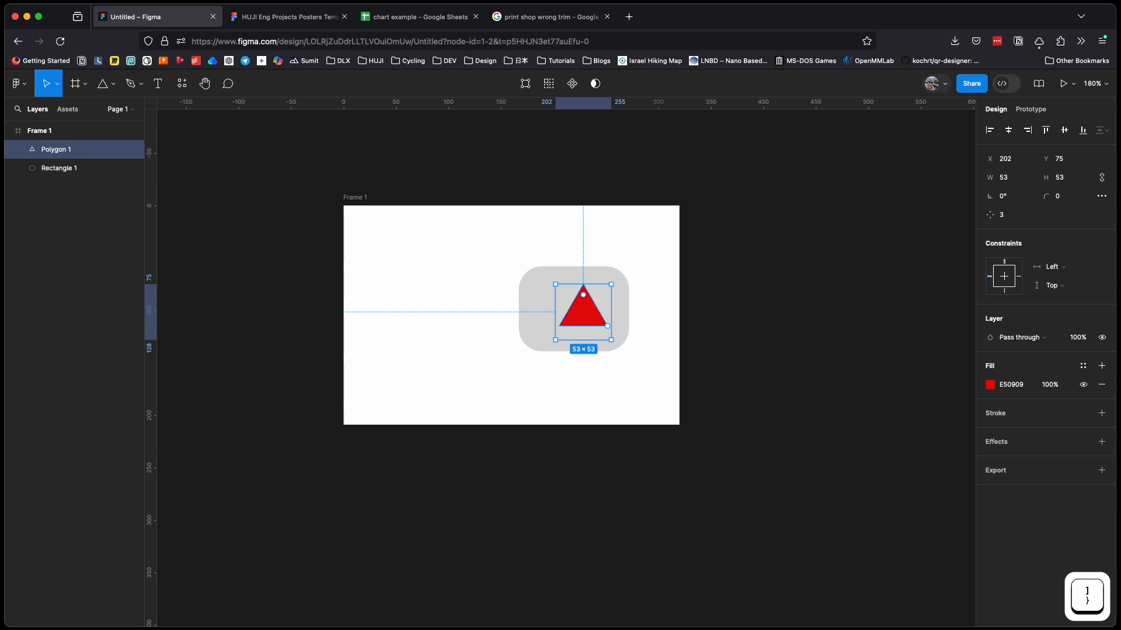
pyautogui.press('super+bracketleft')
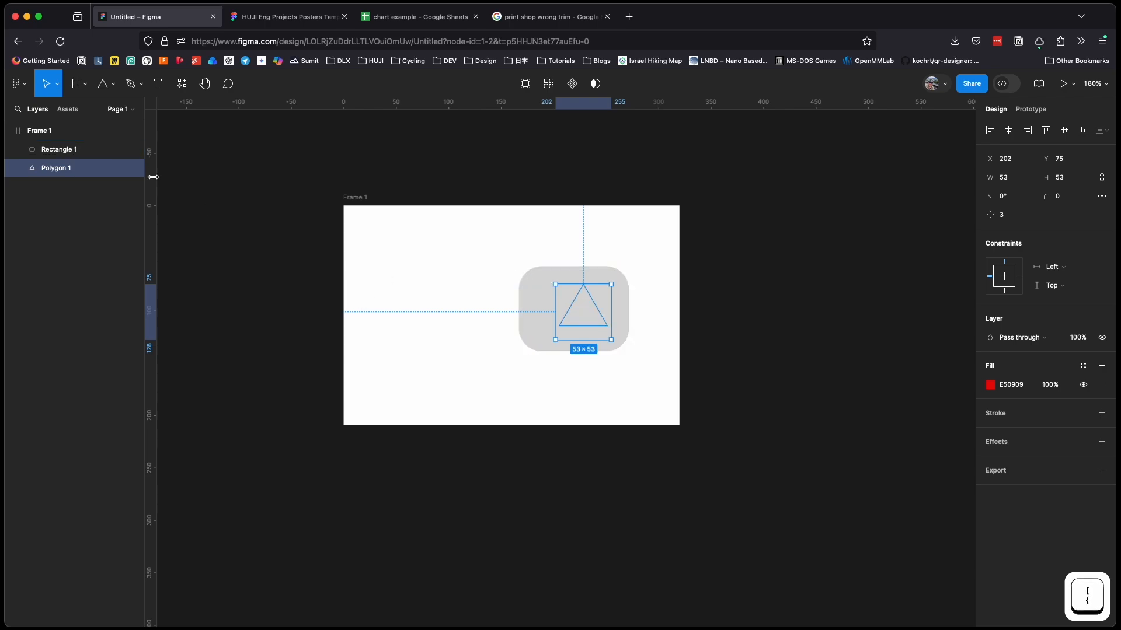
# - Reorder the triangle layer above the rectangle layer and back below it
pyautogui.moveTo(65, 169); pyautogui.dragTo(69, 149)
pyautogui.click(73, 169)
pyautogui.click(499, 309)
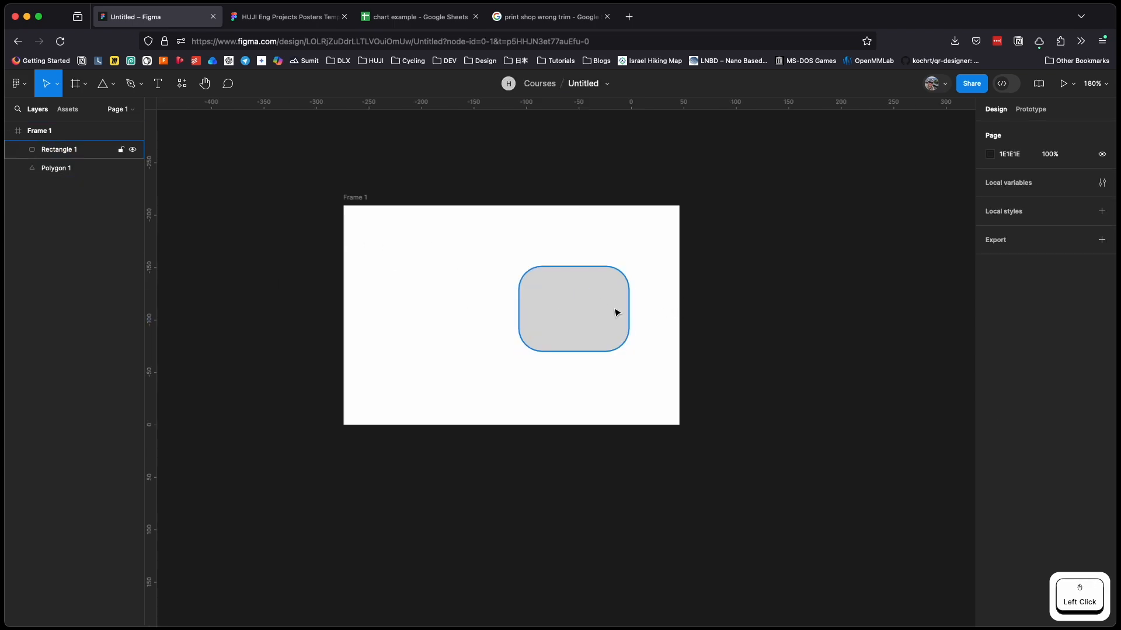
# - Shift the rectangle slightly, and move the hidden triangle out to its left, to about X 103, Y 95
pyautogui.moveTo(599, 310); pyautogui.dragTo(603, 309)
pyautogui.click(57, 169)
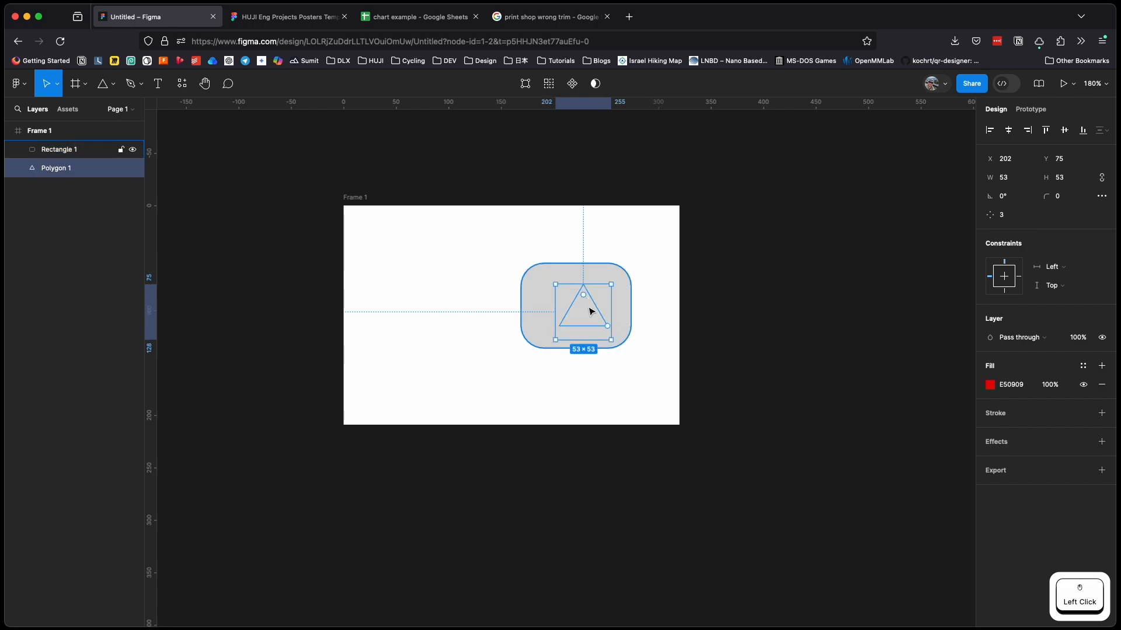
pyautogui.moveTo(589, 310); pyautogui.dragTo(486, 324)
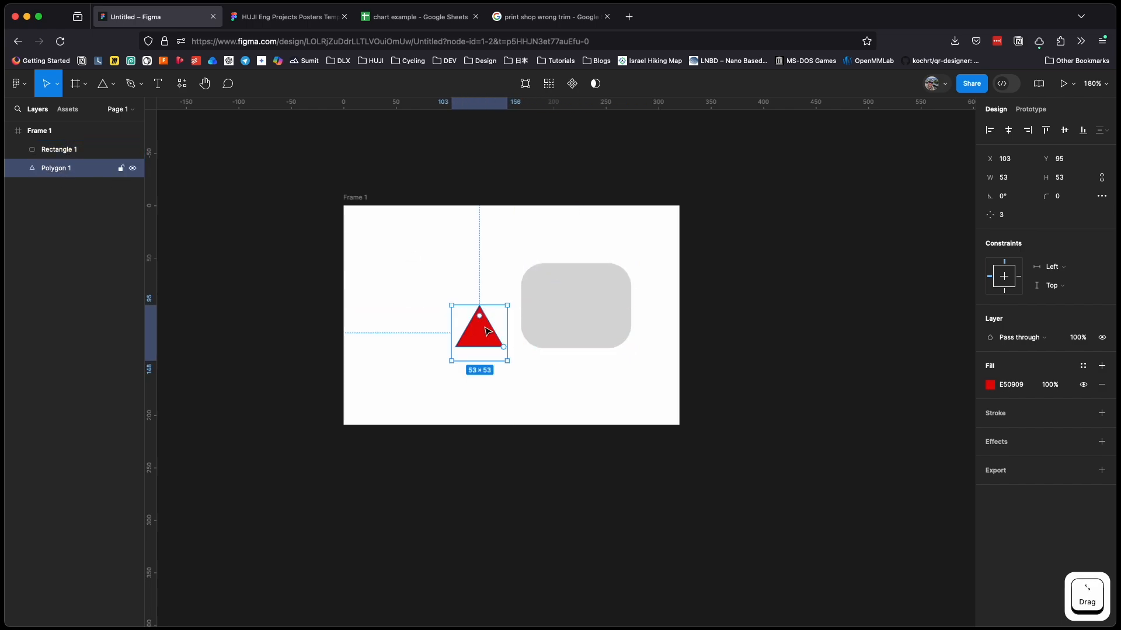
# - Nudge the triangle straight up in small and large increments to Y 50
pyautogui.press('Up')
pyautogui.press('Up')
pyautogui.press('Up')
pyautogui.press('Up')
pyautogui.hotkey('shift', 'Up')
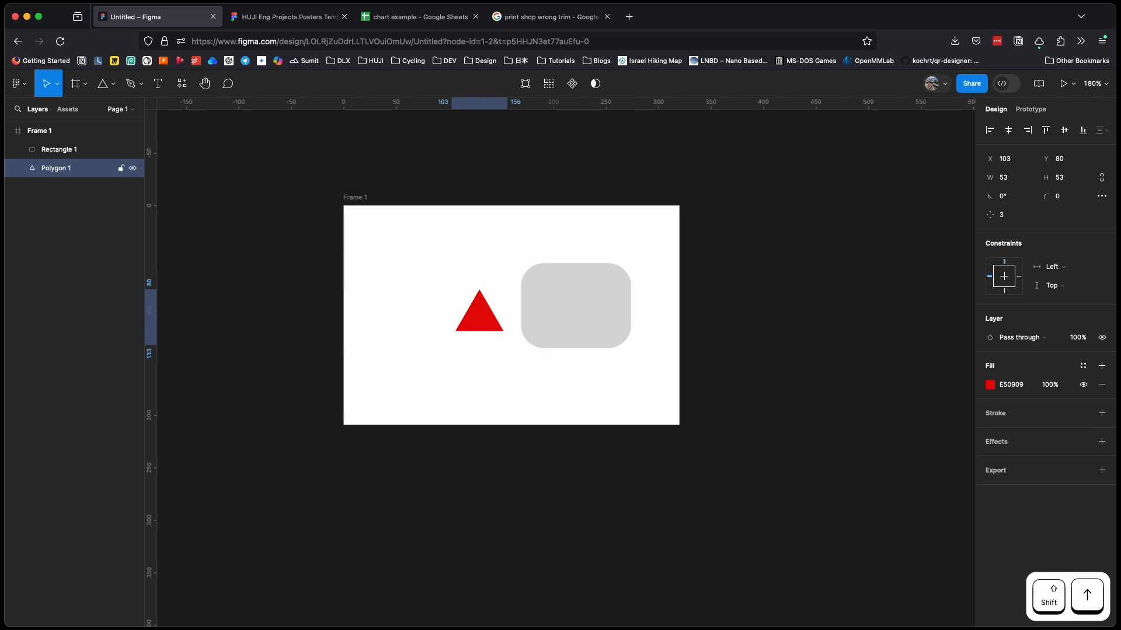
pyautogui.hotkey('shift', 'Up')
pyautogui.hotkey('shift', 'Up')
pyautogui.hotkey('shift', 'Up')
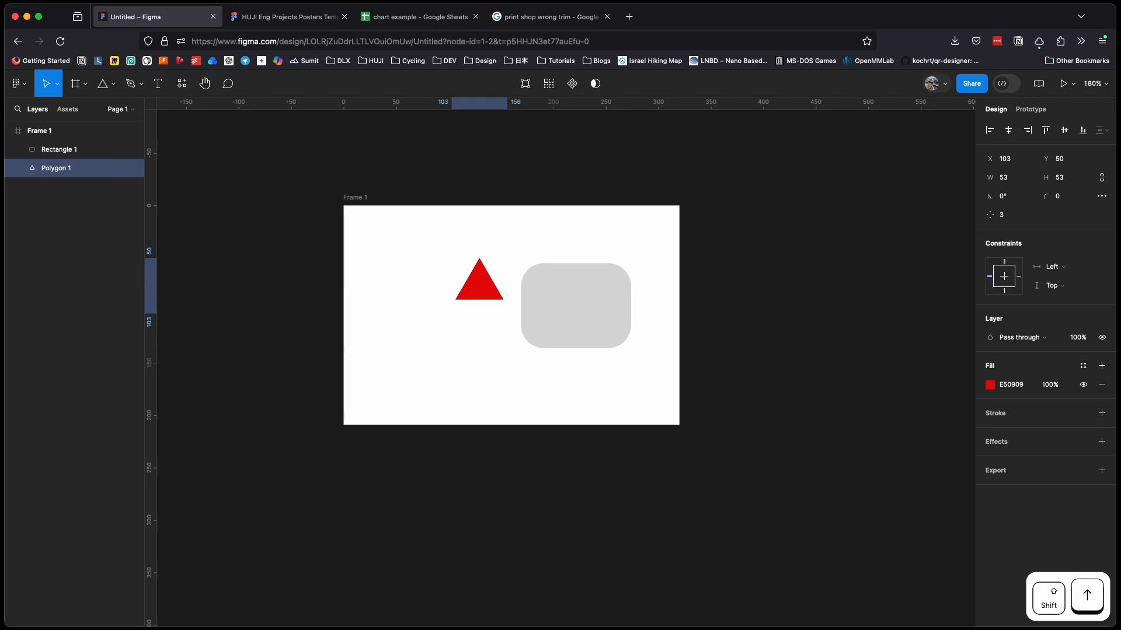
# - Nudge the triangle down and to the left in large increments to X 73, Y 80
pyautogui.hotkey('shift', 'Down')
pyautogui.hotkey('shift', 'Down')
pyautogui.hotkey('shift', 'Down')
pyautogui.hotkey('shift', 'Left')
pyautogui.hotkey('shift', 'Left')
pyautogui.hotkey('shift', 'Left')
pyautogui.hotkey('shift', 'Right')
pyautogui.hotkey('shift', 'Left')
pyautogui.hotkey('shift', 'Left')
pyautogui.hotkey('shift', 'Left')
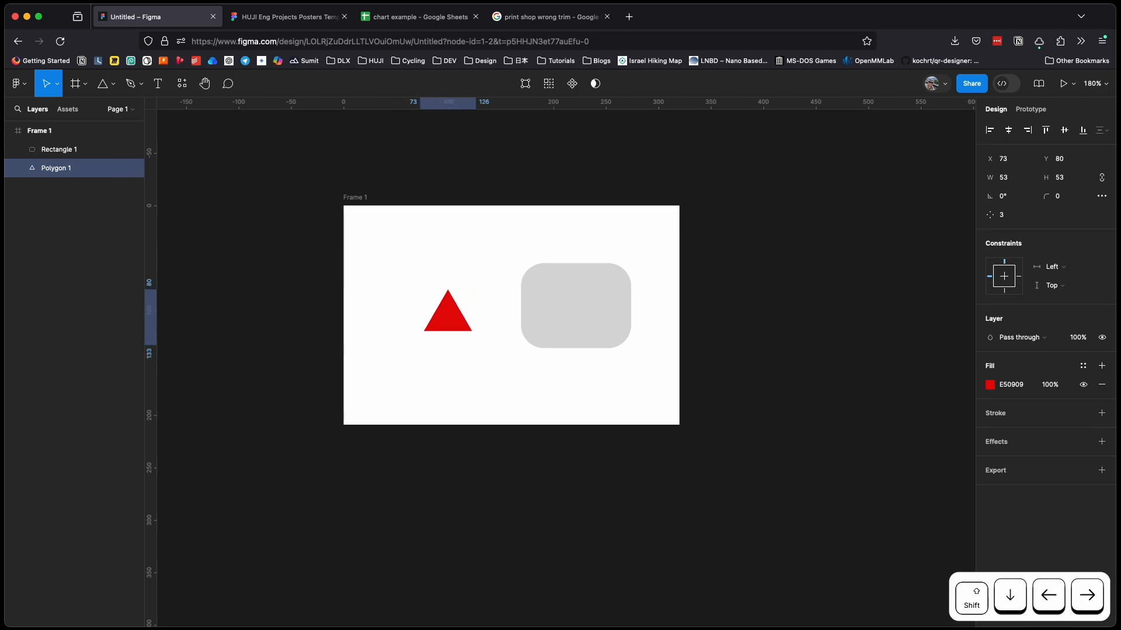
pyautogui.hotkey('shift', 'Right')
pyautogui.hotkey('shift', 'Right')
# - Nudge the triangle in small increments up and down and sideways, bringing it back to X 73, Y 80, and deselect it
pyautogui.press('Up')
pyautogui.press('Up')
pyautogui.press('Up')
pyautogui.press('Up')
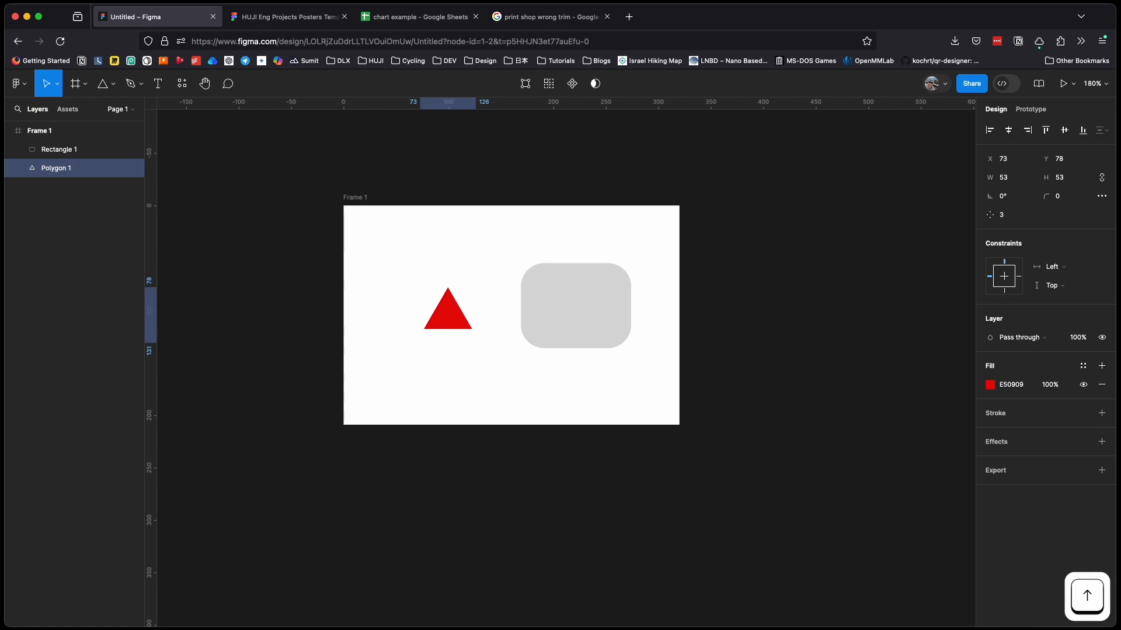
pyautogui.press('Up')
pyautogui.press('Up')
pyautogui.press('Up')
pyautogui.press('Up')
pyautogui.press('Down')
pyautogui.press('Down')
pyautogui.press('Down')
pyautogui.press('Down')
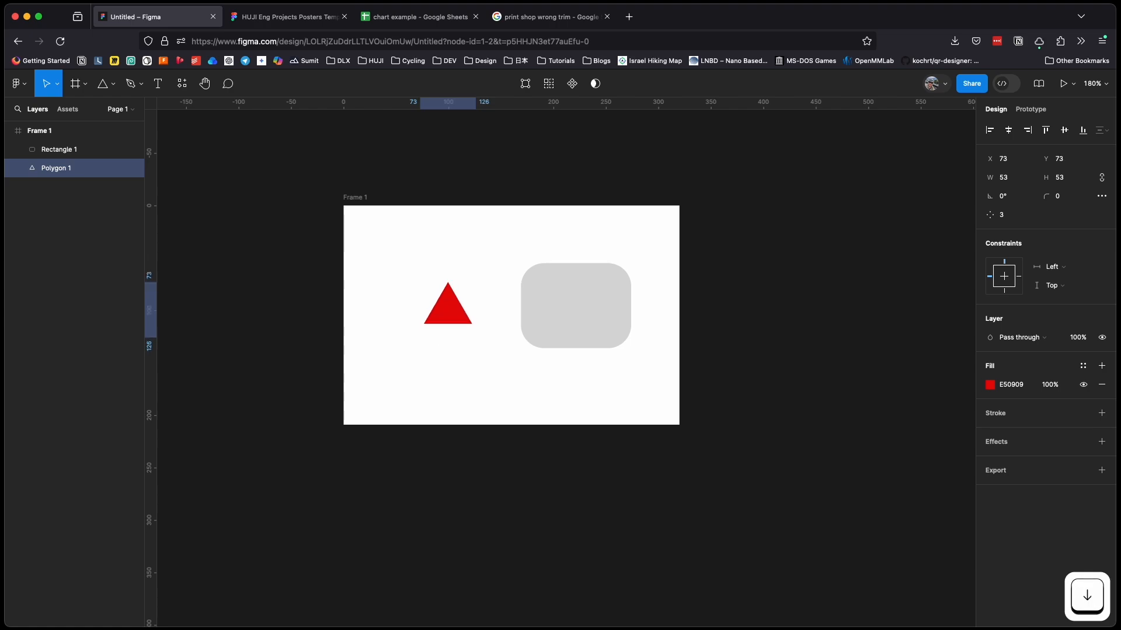
pyautogui.press('Down')
pyautogui.press('Left')
pyautogui.press('Right')
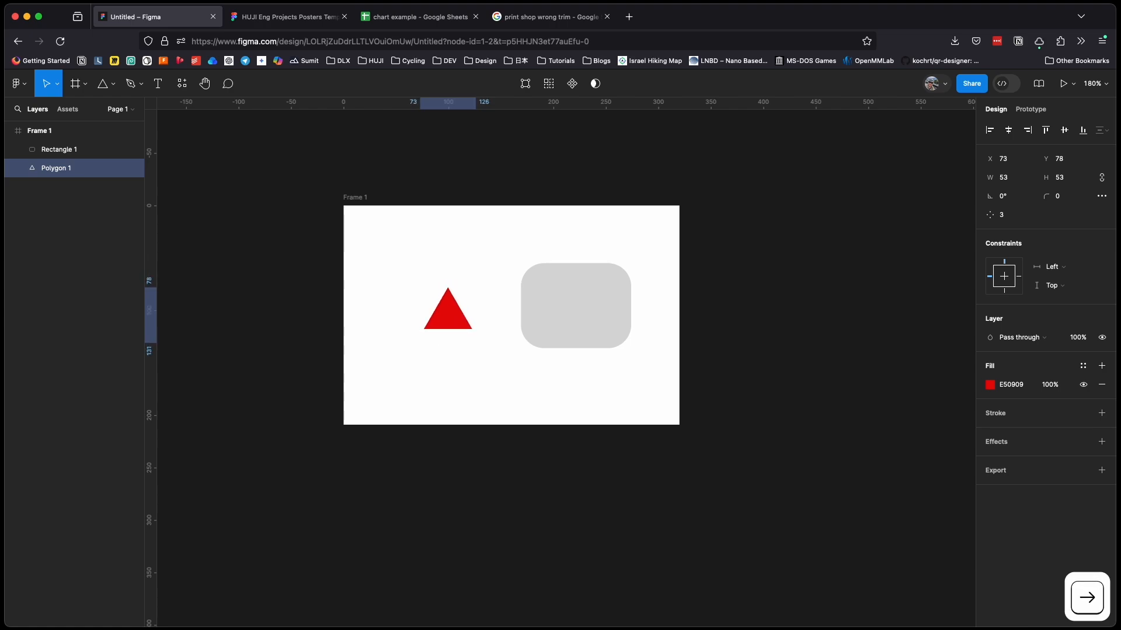
pyautogui.press('Down')
pyautogui.press('Down')
pyautogui.press('Down')
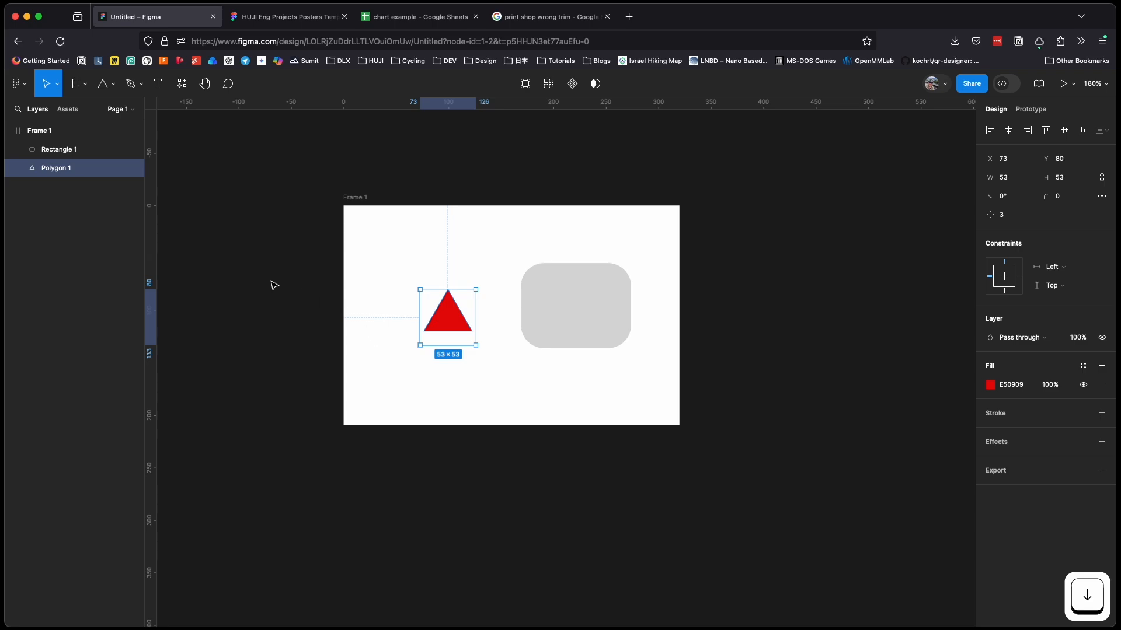
pyautogui.click(306, 284)
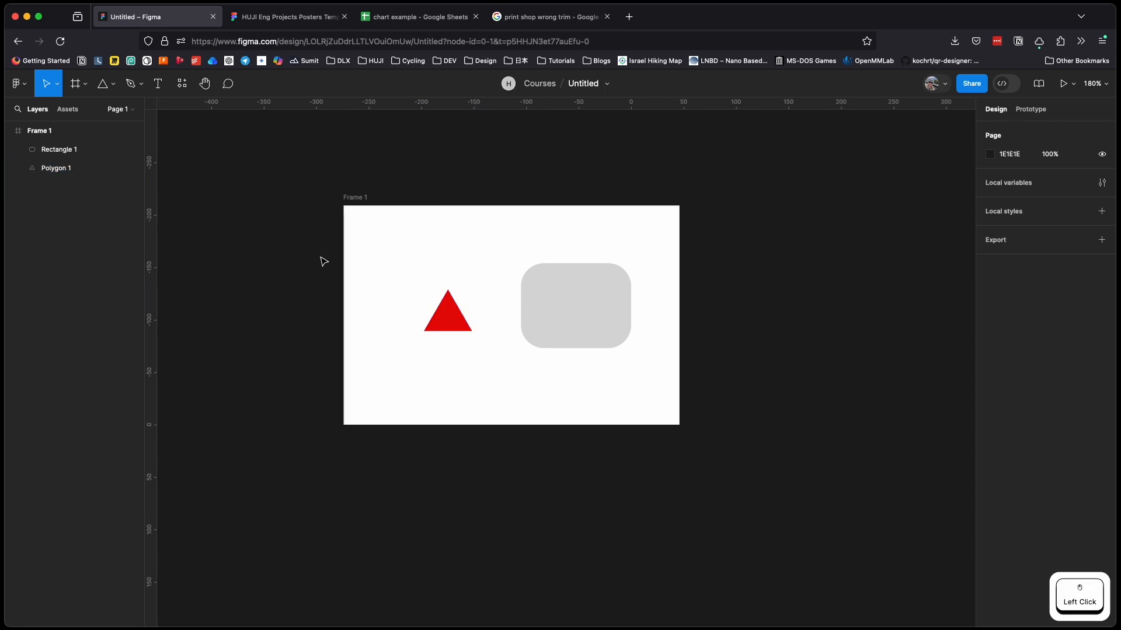
# - Move the triangle onto the rounded rectangle, at about X 195, Y 72, and bring it to the front
pyautogui.click(524, 308)
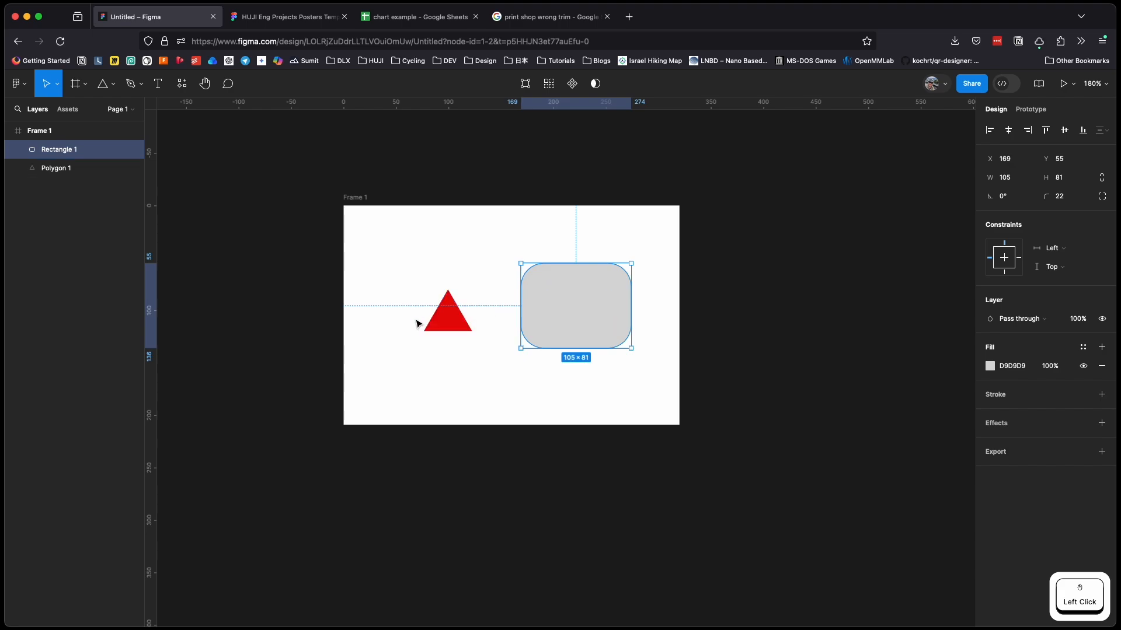
pyautogui.moveTo(442, 324); pyautogui.dragTo(573, 324)
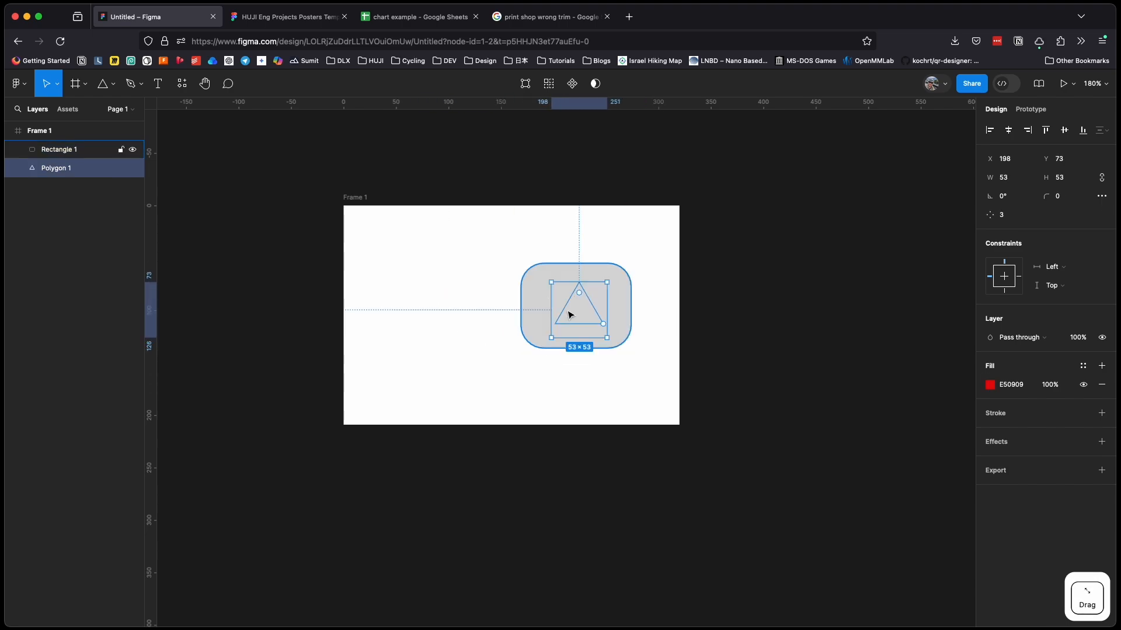
pyautogui.press(']')
pyautogui.click(467, 263)
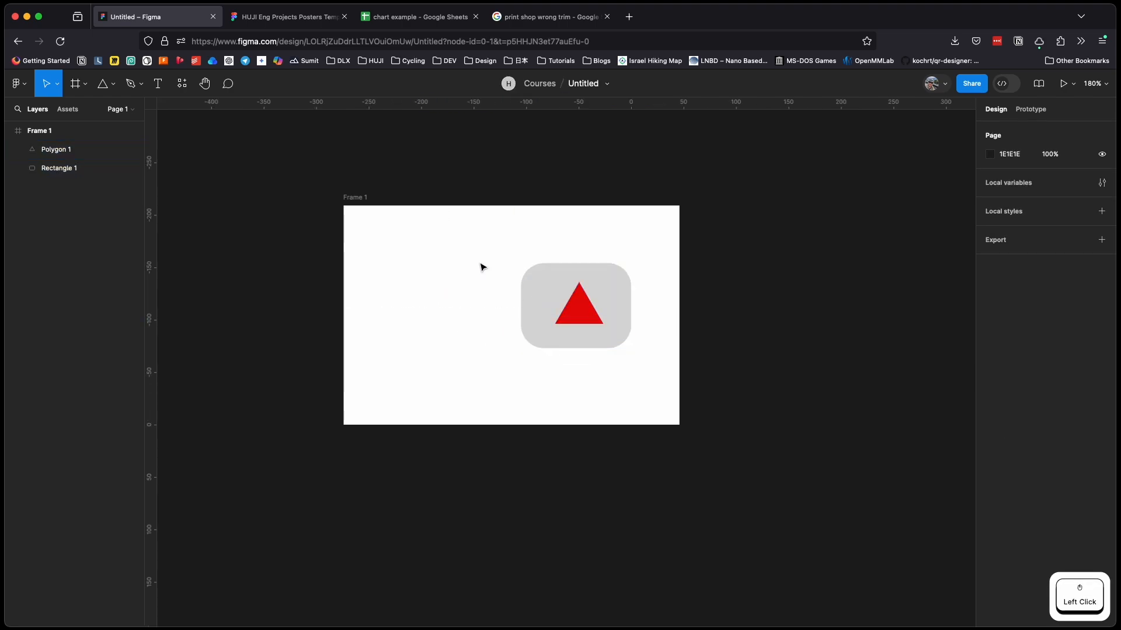
pyautogui.click(568, 309)
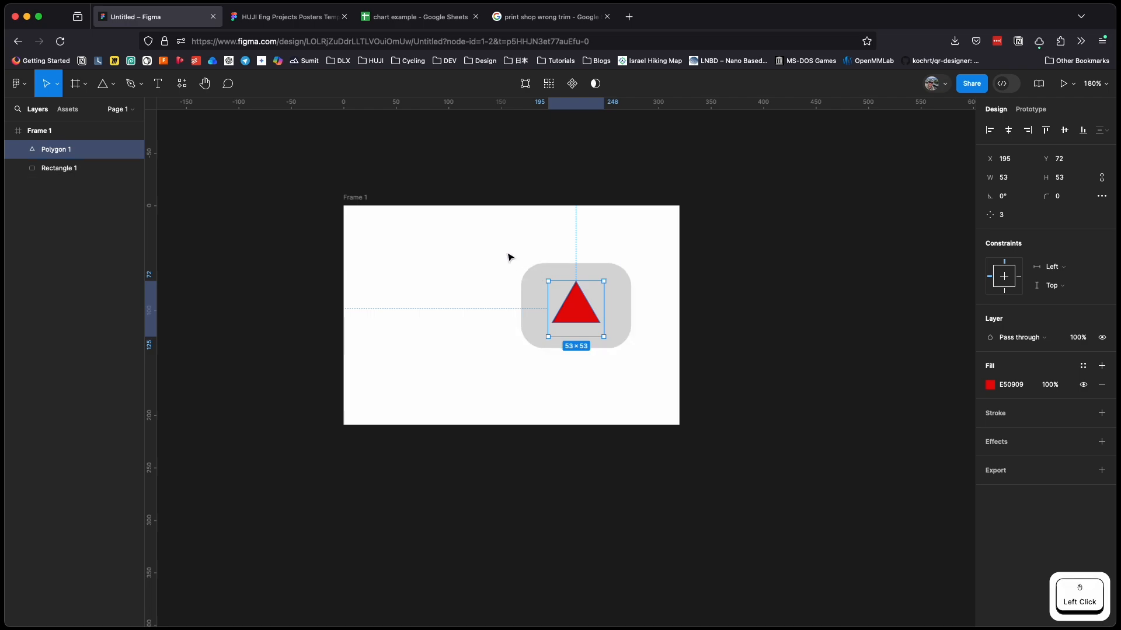
# - Select the triangle and the rounded rectangle together and group them
pyautogui.moveTo(507, 253); pyautogui.dragTo(664, 371)
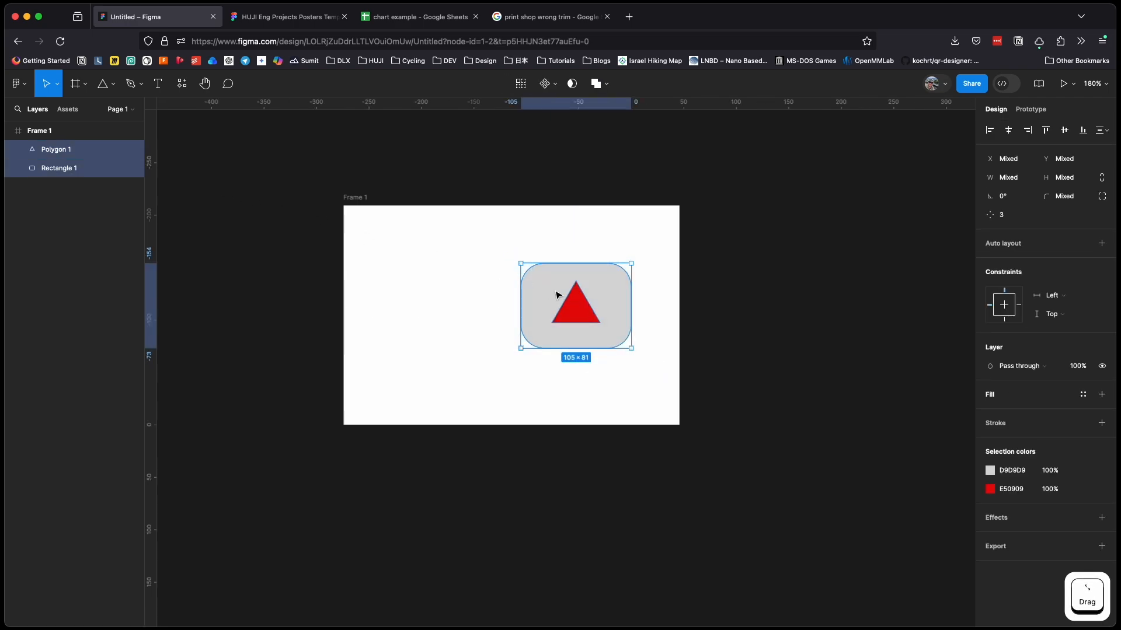
pyautogui.click(461, 285)
pyautogui.moveTo(496, 255); pyautogui.dragTo(653, 369)
pyautogui.press('super')
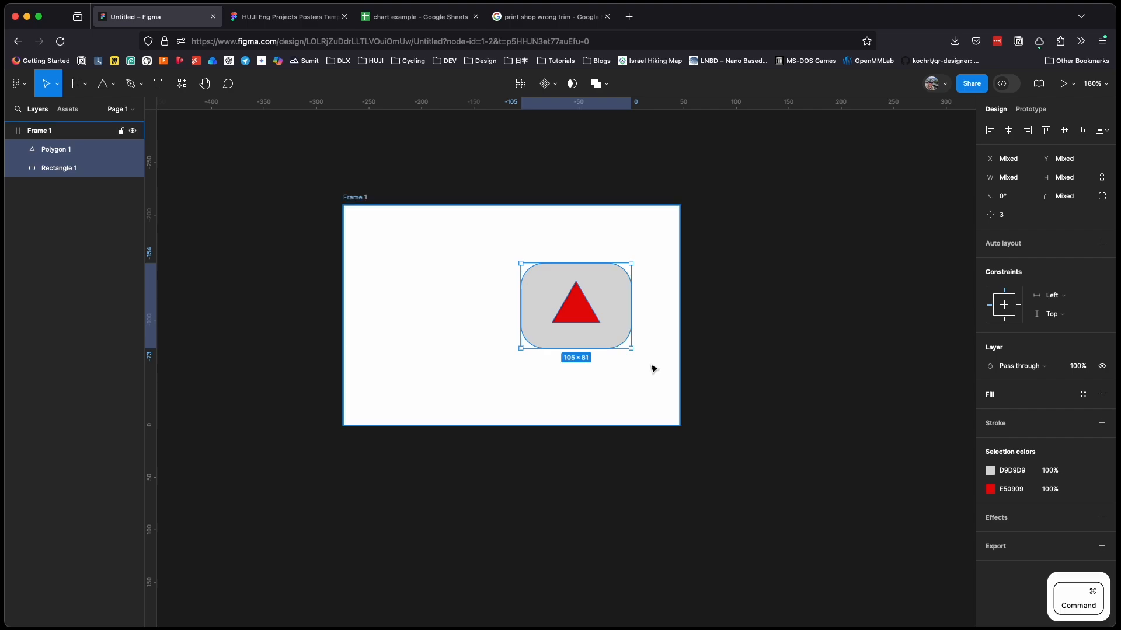
pyautogui.press('super+g')
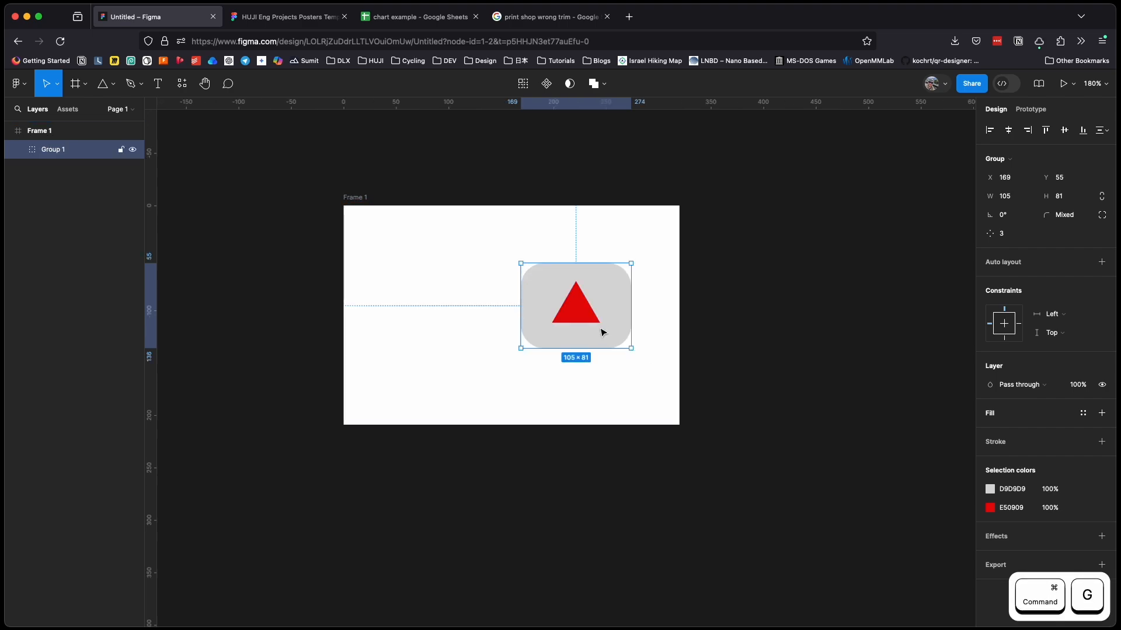
# - Expand the group's layers and move the whole group left to about X 68, Y 56
pyautogui.click(20, 151)
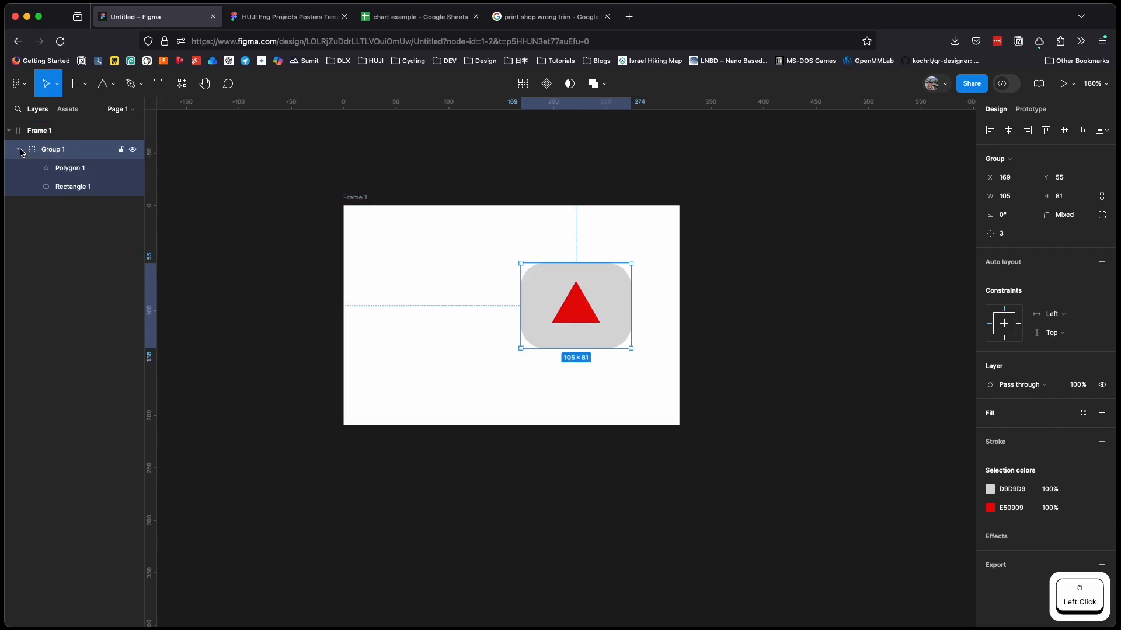
pyautogui.moveTo(532, 345); pyautogui.dragTo(424, 346)
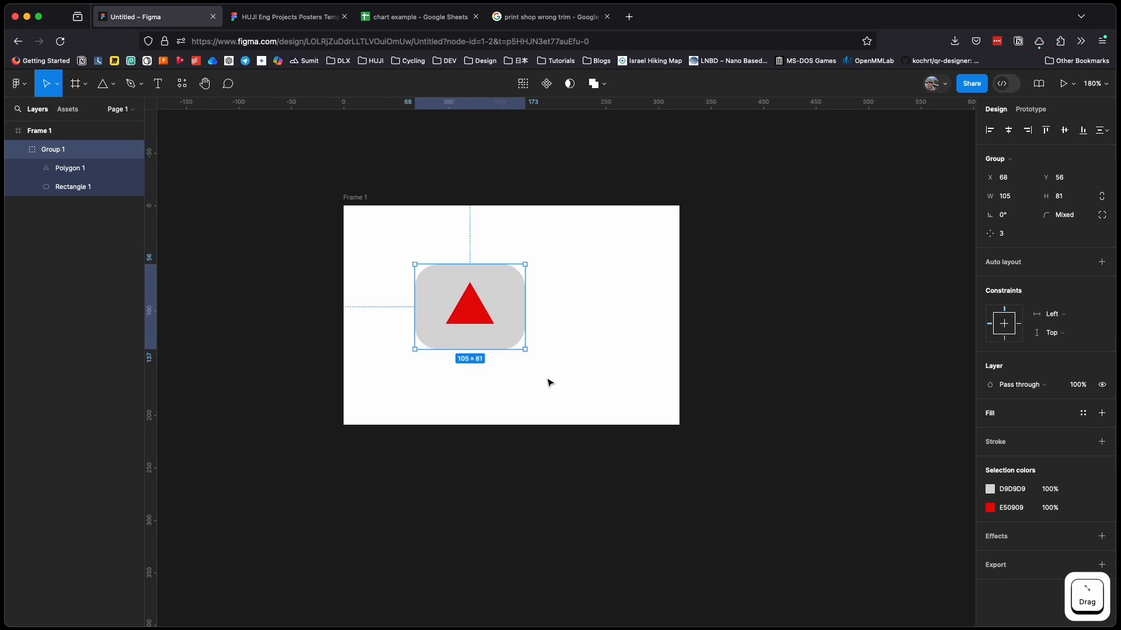
pyautogui.click(560, 380)
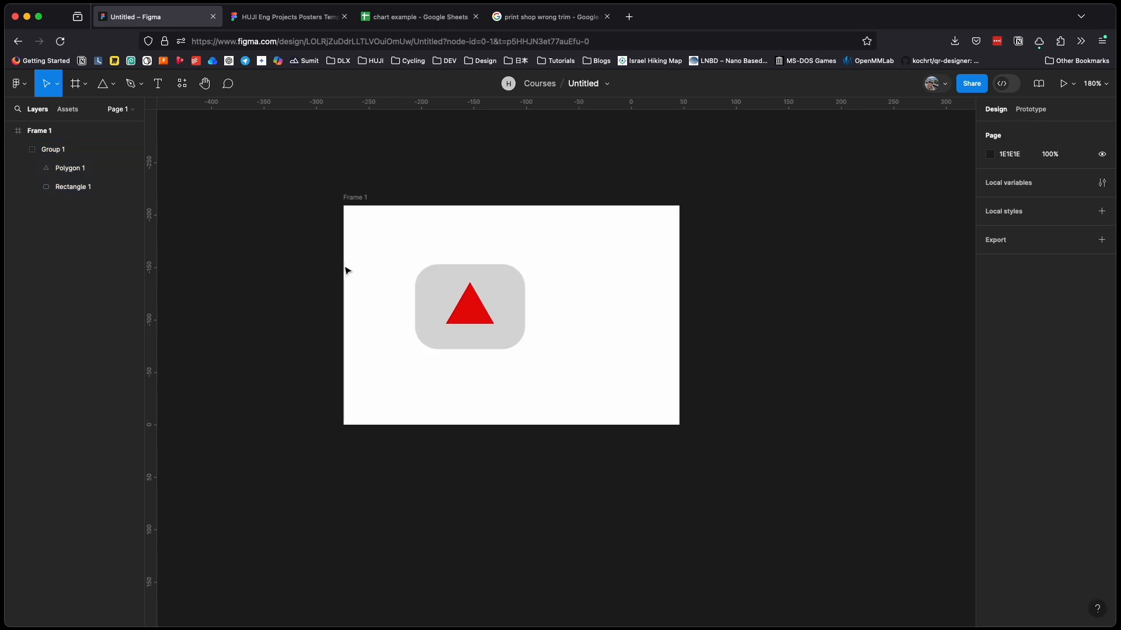
# - Select the triangle inside the group through its layer and shift it slightly within the rectangle
pyautogui.click(75, 170)
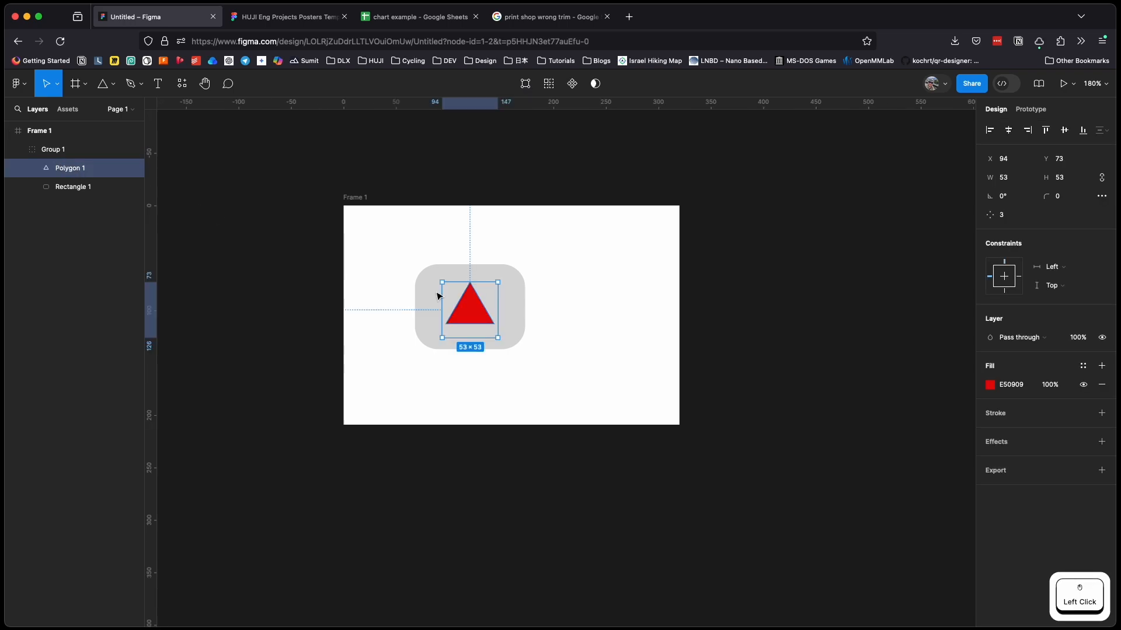
pyautogui.moveTo(473, 312)
pyautogui.mouseDown()
pyautogui.moveTo(457, 310)
pyautogui.moveTo(470, 310)
pyautogui.mouseUp()
pyautogui.click(575, 310)
pyautogui.click(453, 288)
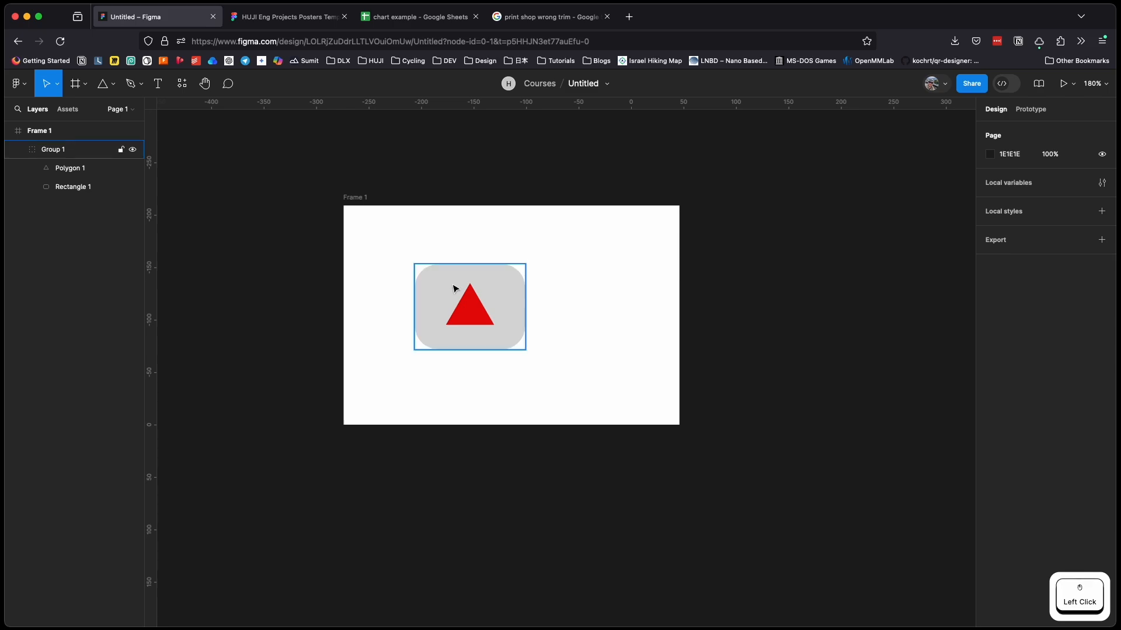
pyautogui.click(278, 244)
# - Enter the group on the canvas and move its nested triangle up to about X 94, Y 70
pyautogui.click(453, 292)
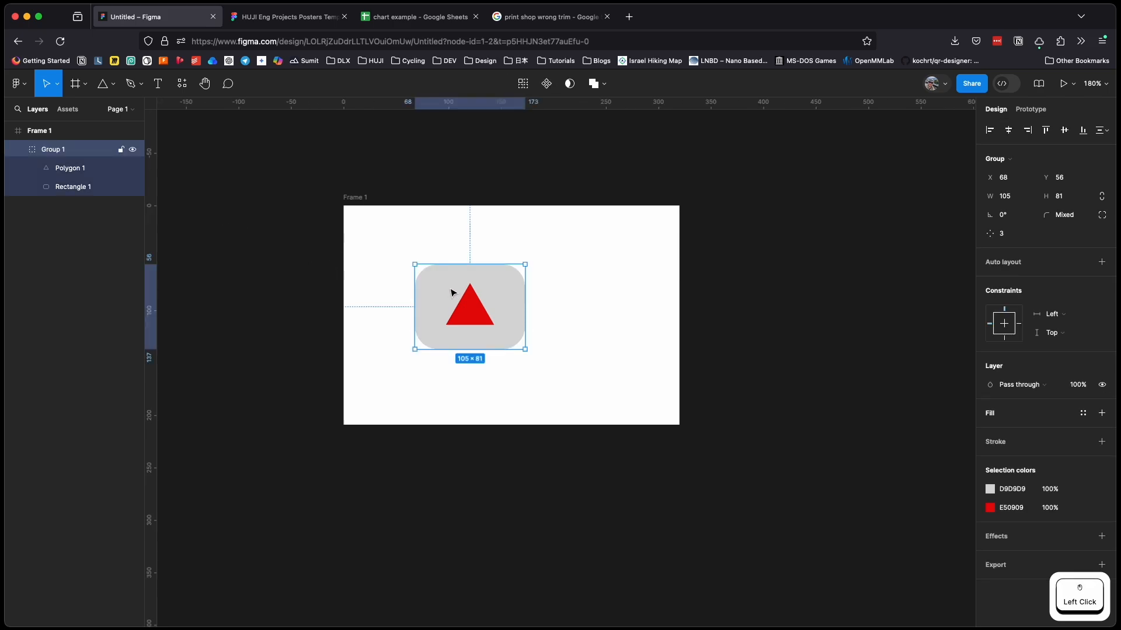
pyautogui.click(453, 293)
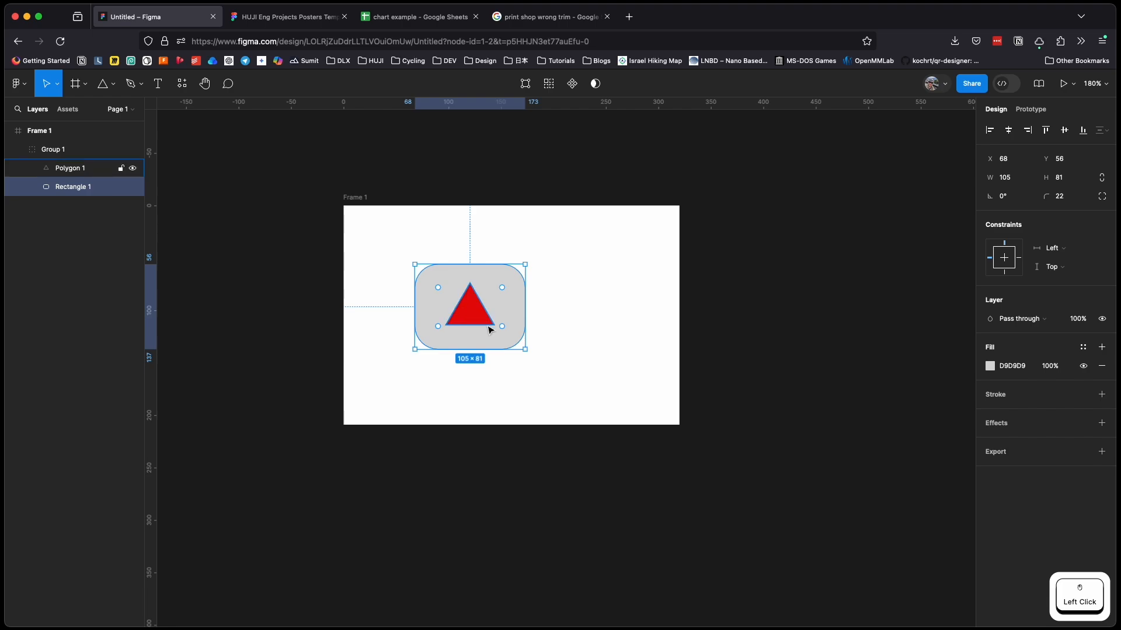
pyautogui.click(471, 321)
pyautogui.moveTo(471, 320)
pyautogui.mouseDown()
pyautogui.moveTo(453, 318)
pyautogui.moveTo(471, 314)
pyautogui.mouseUp()
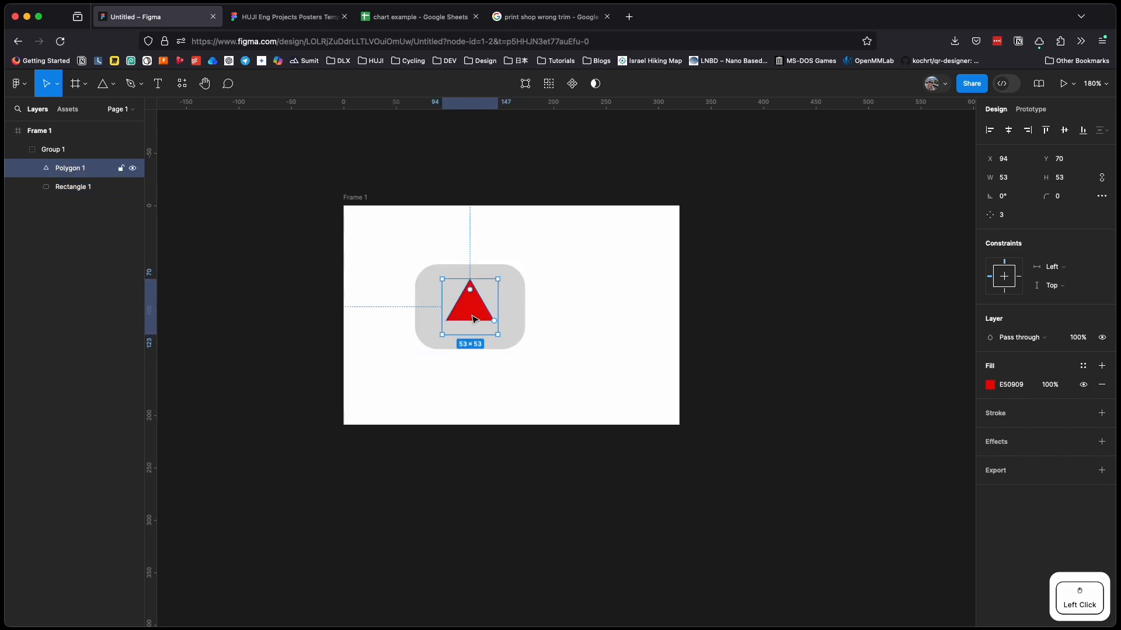
pyautogui.click(572, 325)
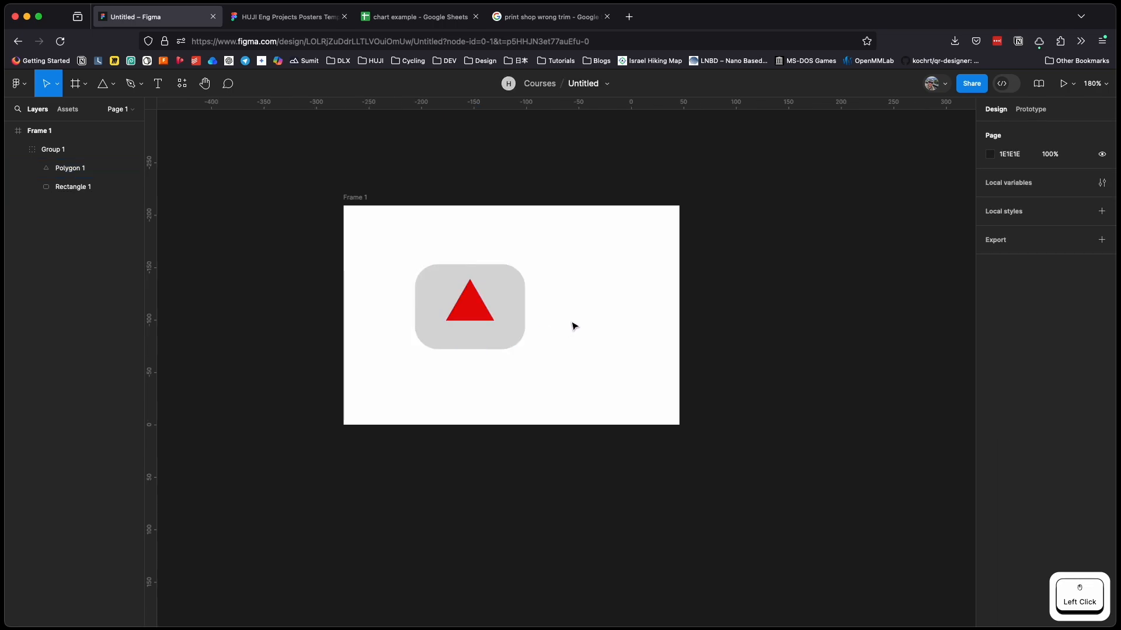
# - Move the group to about X 75, Y 54, and further toward the frame's upper-left corner
pyautogui.moveTo(514, 325)
pyautogui.mouseDown()
pyautogui.moveTo(493, 352)
pyautogui.moveTo(515, 315)
pyautogui.moveTo(521, 325)
pyautogui.mouseUp()
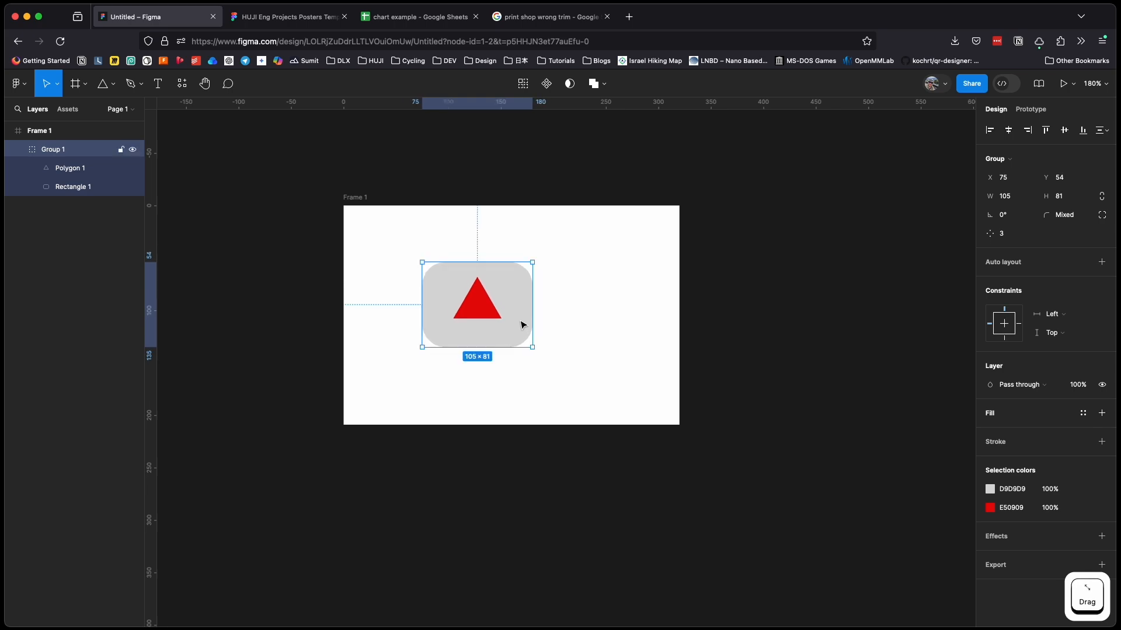
pyautogui.click(513, 321)
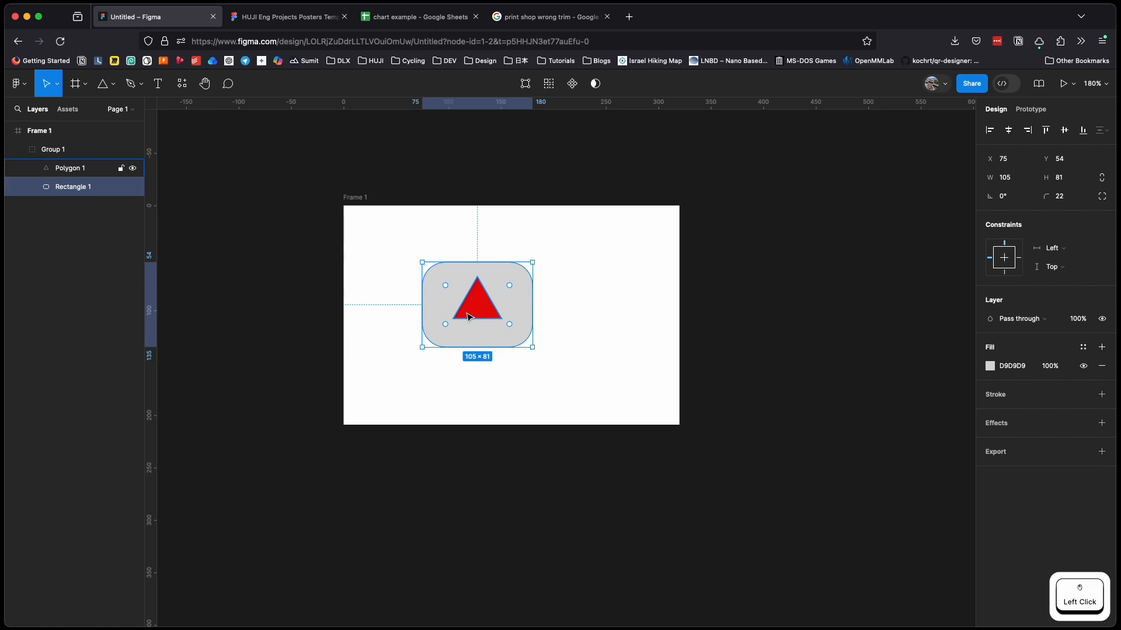
pyautogui.click(485, 310)
pyautogui.moveTo(485, 310); pyautogui.dragTo(453, 272)
pyautogui.click(575, 308)
pyautogui.click(540, 289)
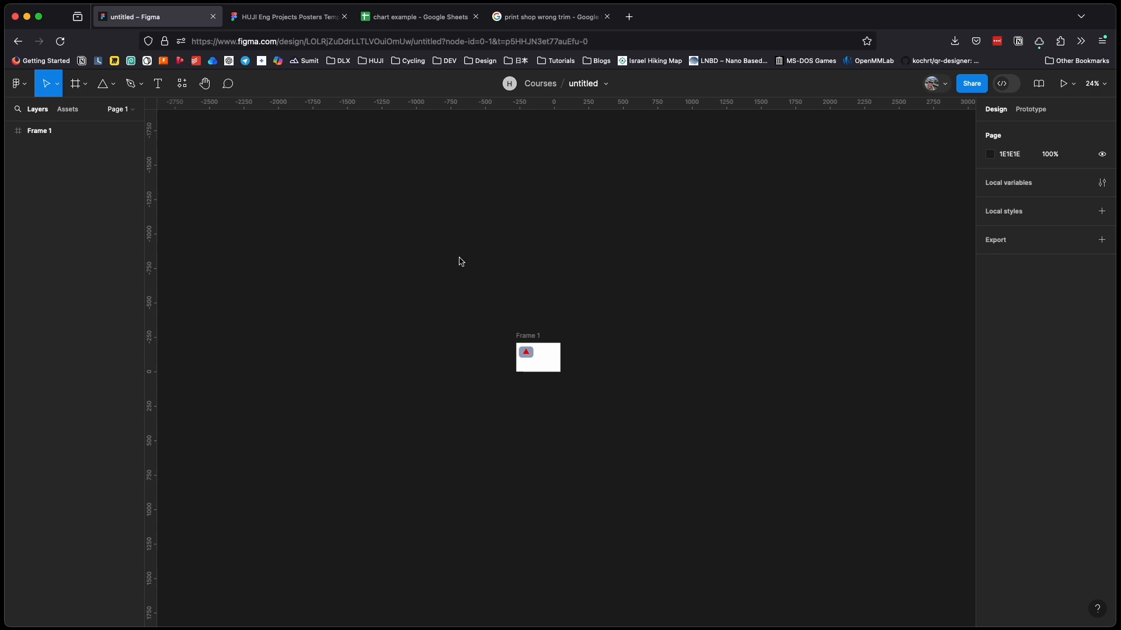
# - Rename the design file to "my poster"
pyautogui.click(586, 85)
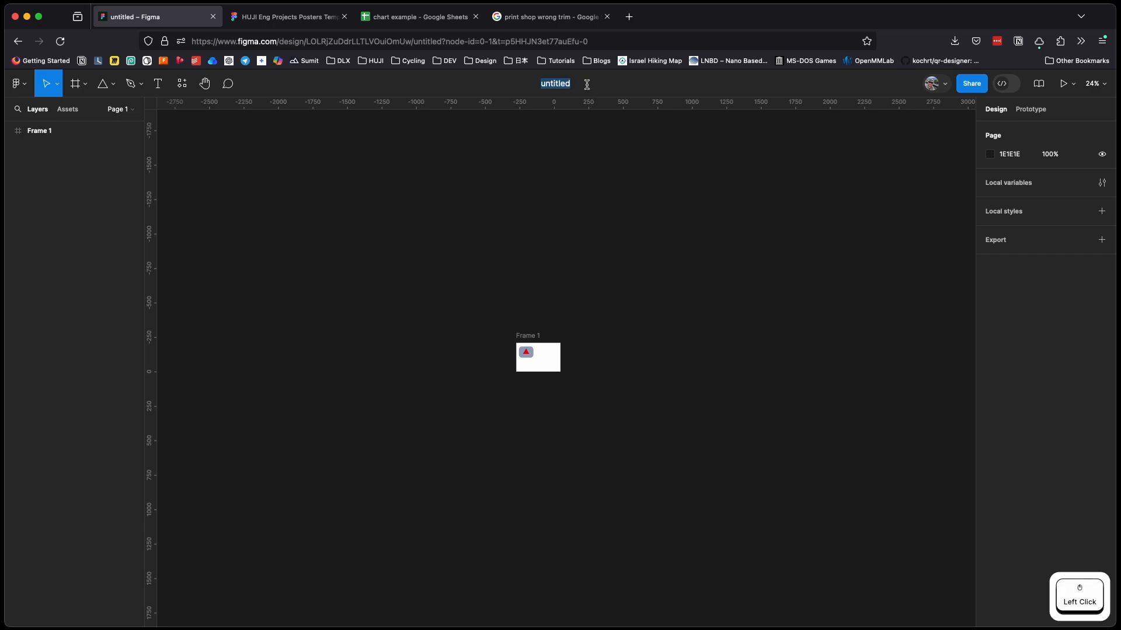
pyautogui.write('my ')
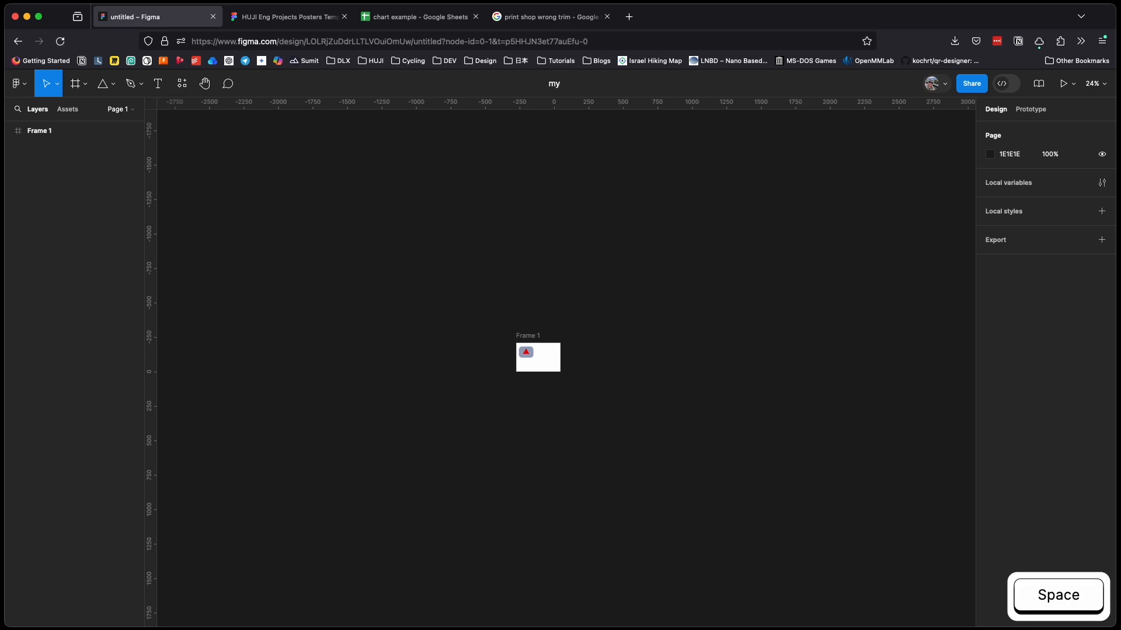
pyautogui.write('poster')
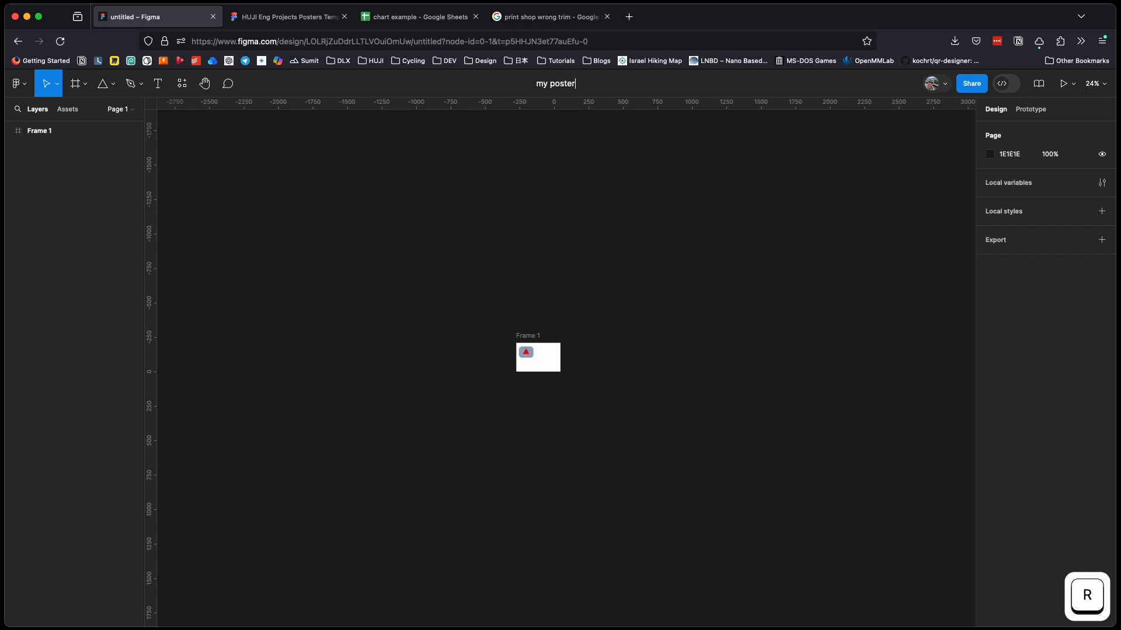
pyautogui.click(674, 184)
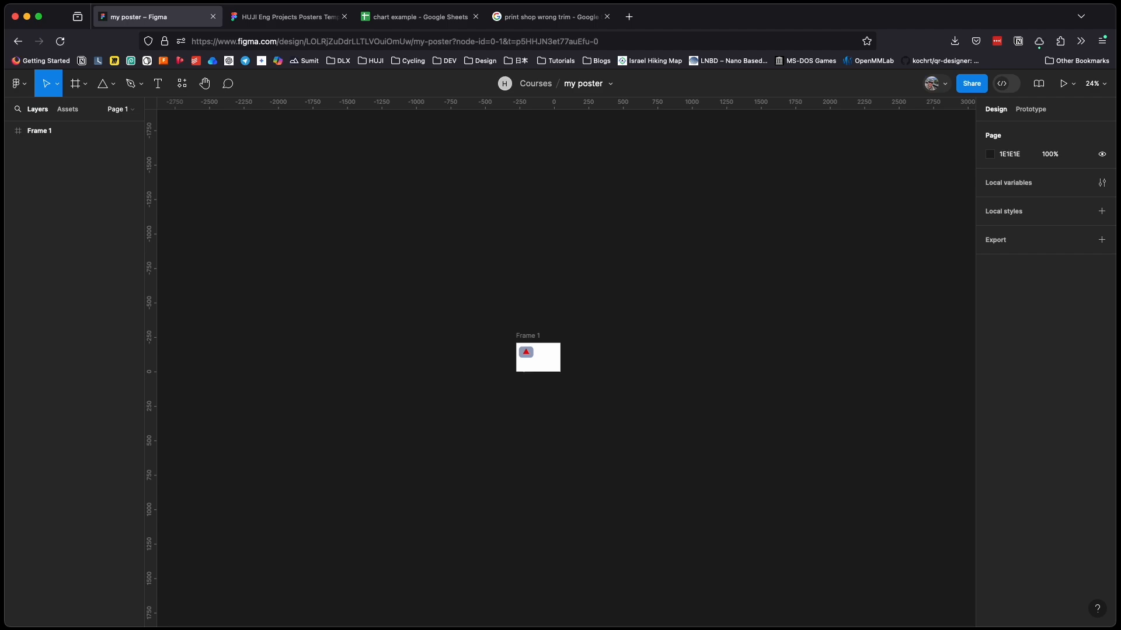
# - Switch to the HUJI Eng Projects Posters Templates file and look over its A0 poster template frames
pyautogui.click(285, 18)
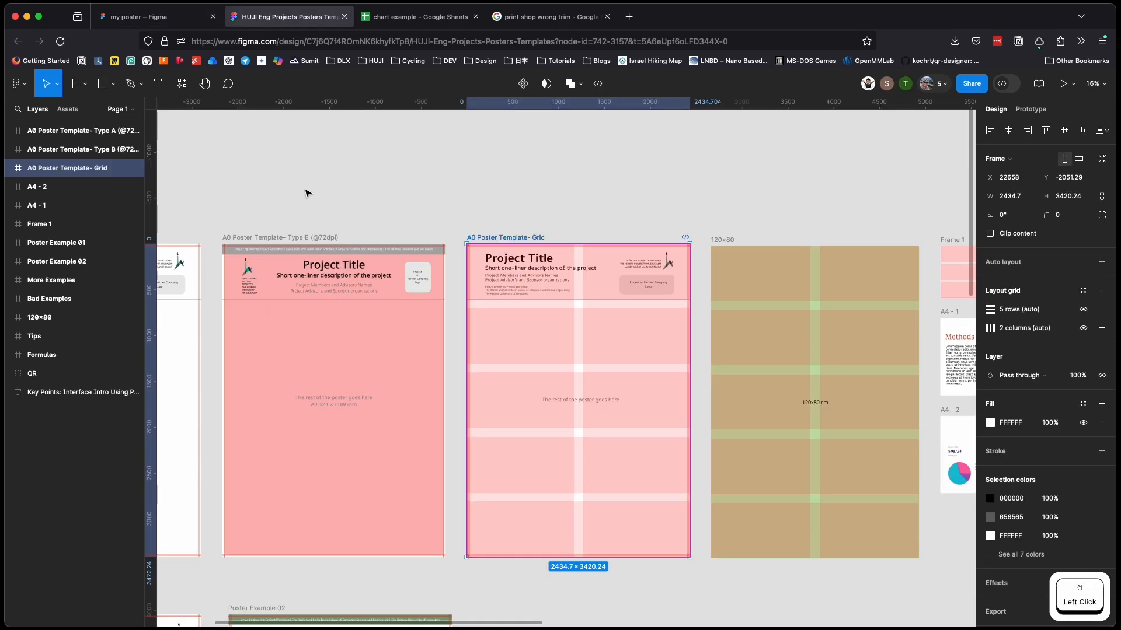
pyautogui.click(305, 193)
pyautogui.hscroll(-3, 350, 193)
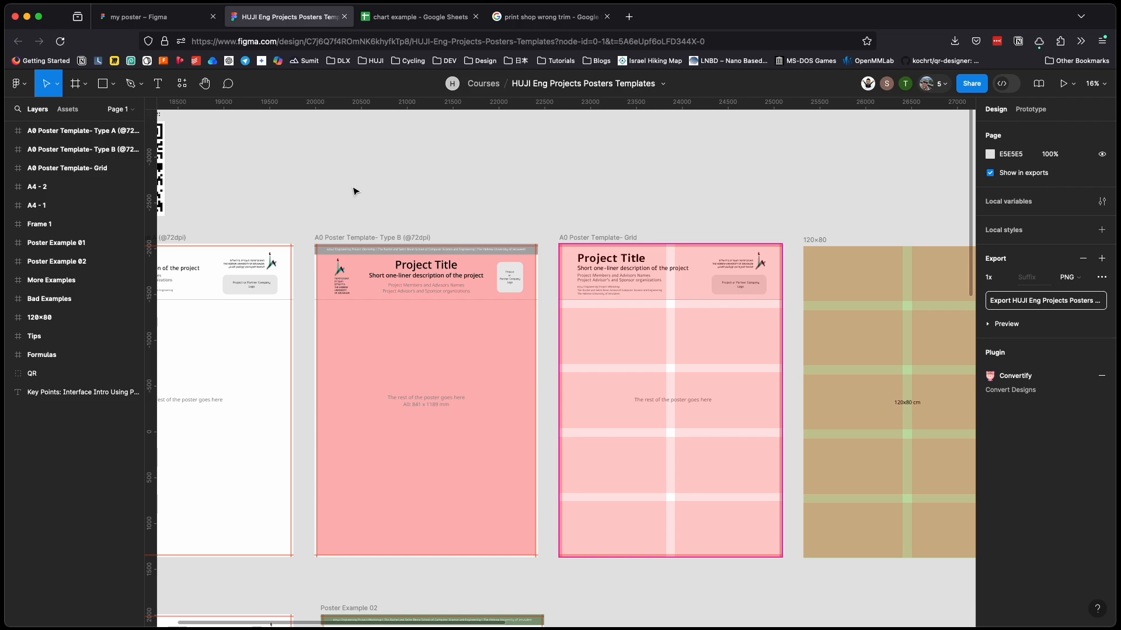
pyautogui.keyDown('super'); pyautogui.scroll(-5, 353, 192); pyautogui.keyUp('super')
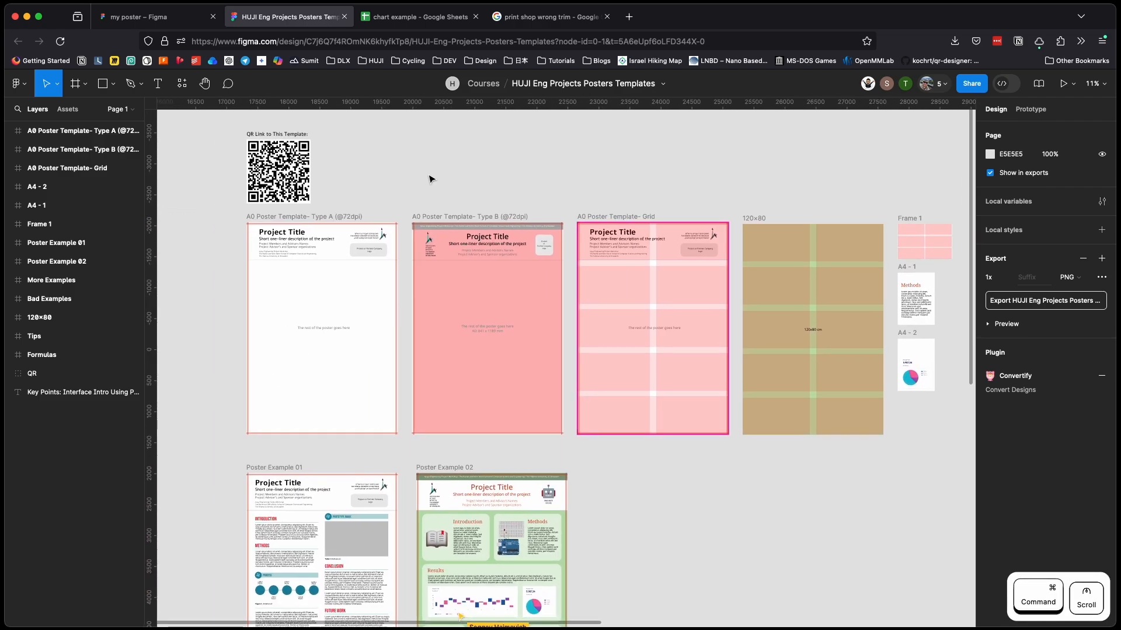
pyautogui.keyDown('super'); pyautogui.scroll(3, 515, 195); pyautogui.keyUp('super')
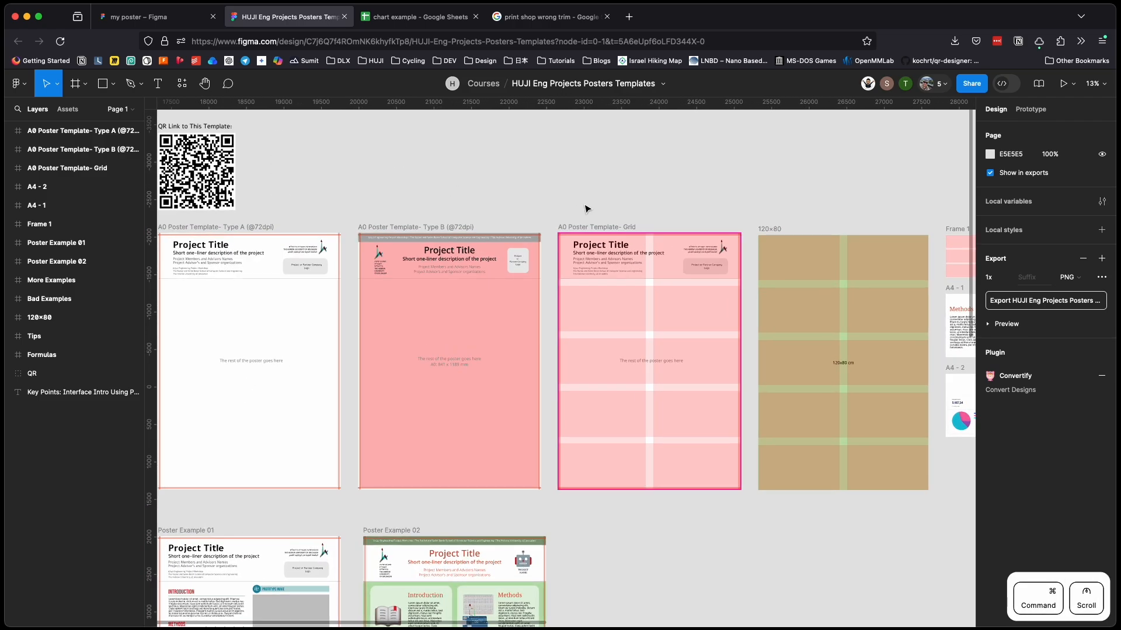
pyautogui.keyDown('super'); pyautogui.scroll(3, 587, 208); pyautogui.keyUp('super')
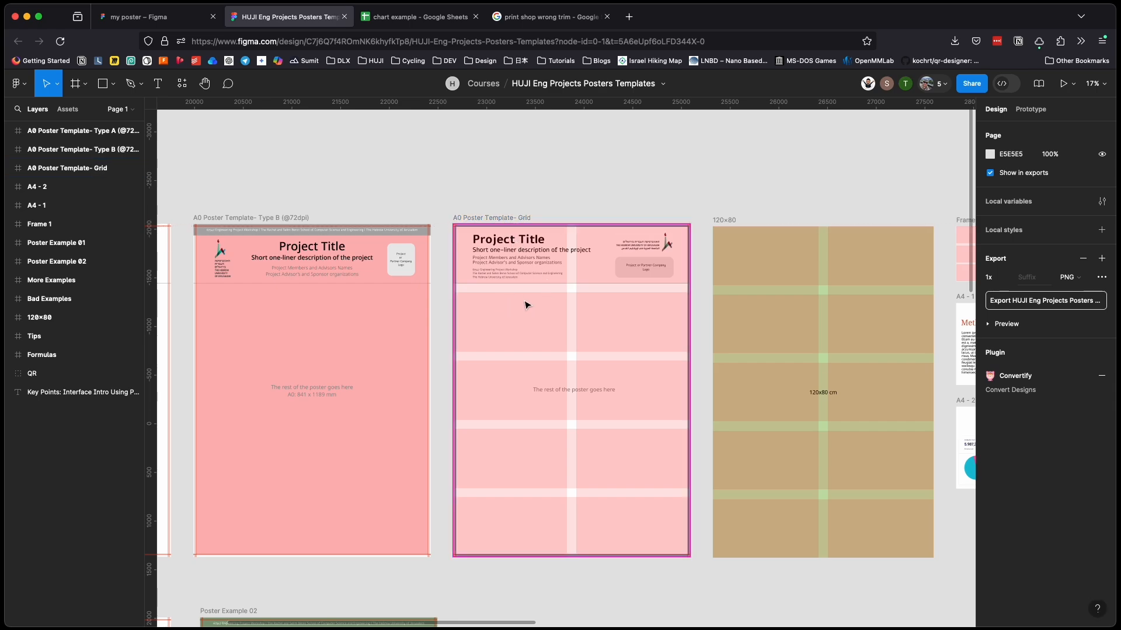
pyautogui.rightClick(502, 219)
pyautogui.moveTo(564, 256)
pyautogui.moveTo(685, 262)
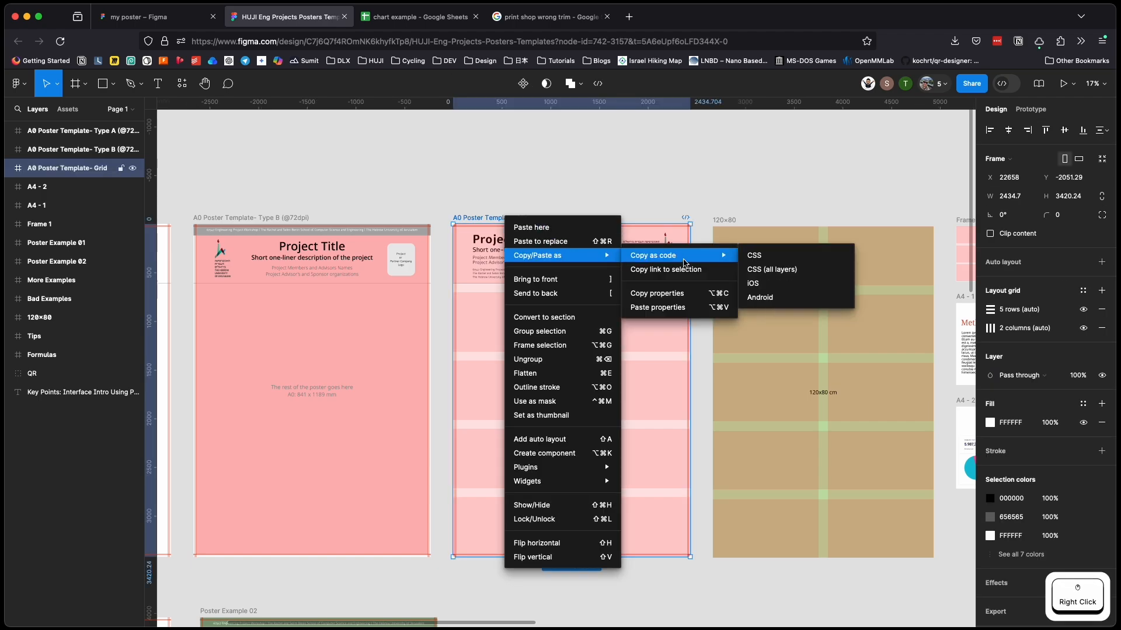
pyautogui.click(635, 188)
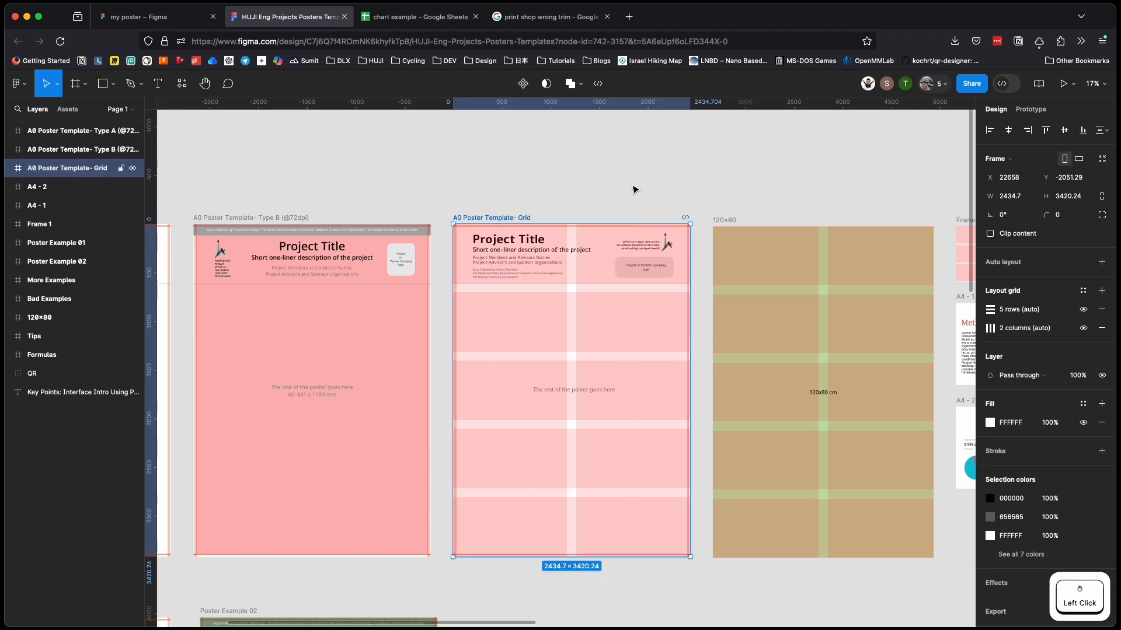
pyautogui.click(483, 182)
# - Switch to the view-only templates file in Google Chrome and copy the A0 Poster Template- Grid frame
pyautogui.press('super+Tab')
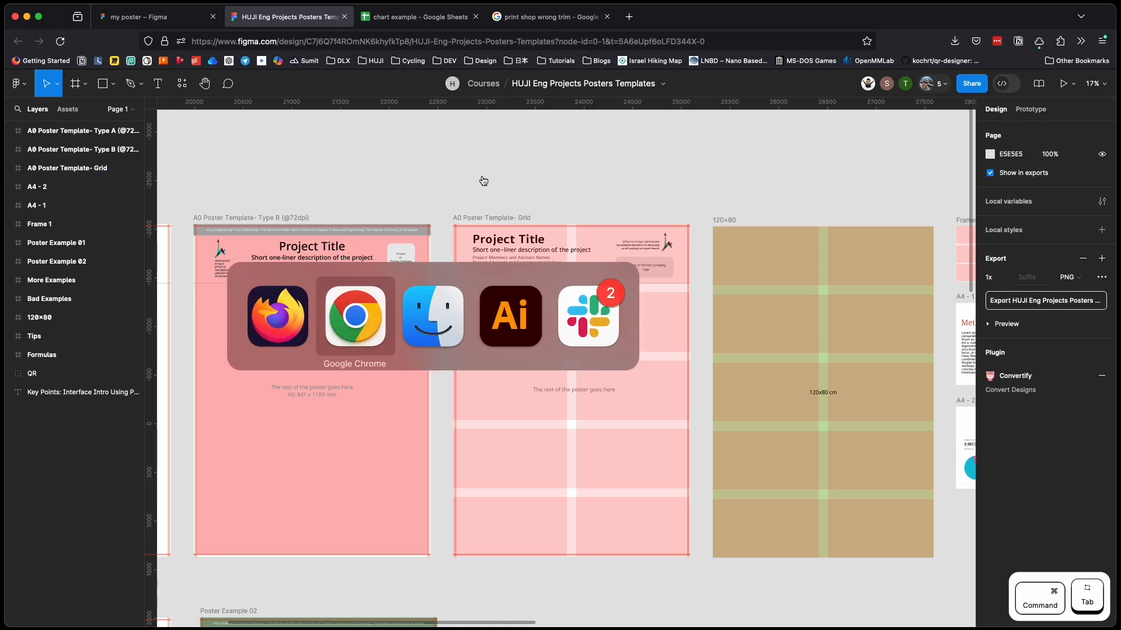
pyautogui.moveTo(419, 41); pyautogui.dragTo(457, 34)
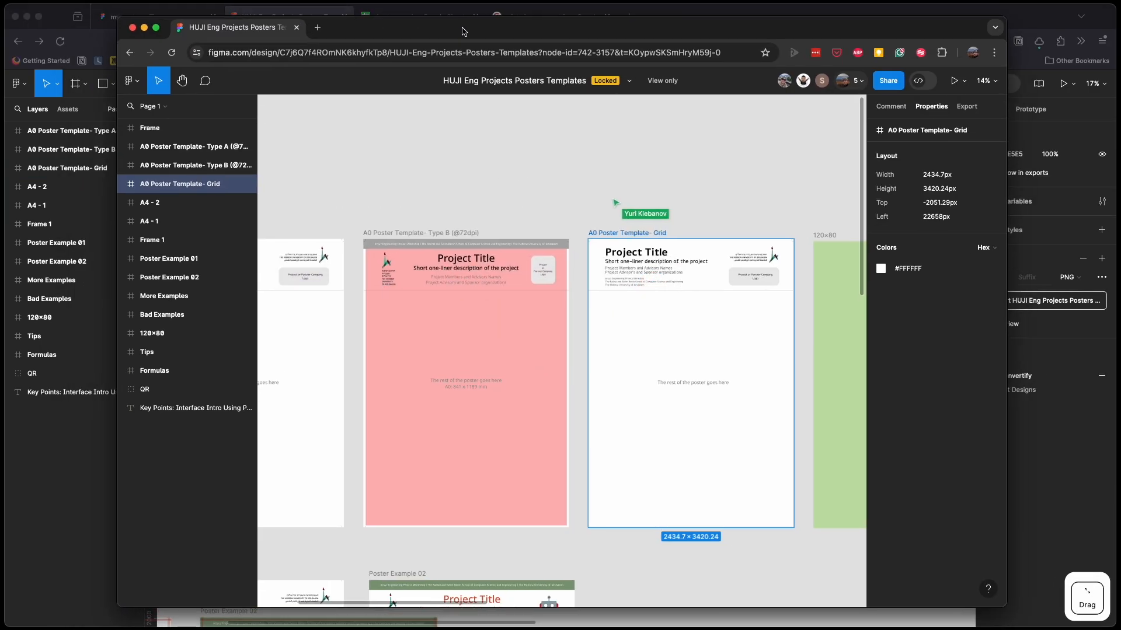
pyautogui.click(411, 184)
pyautogui.hscroll(5, 444, 199)
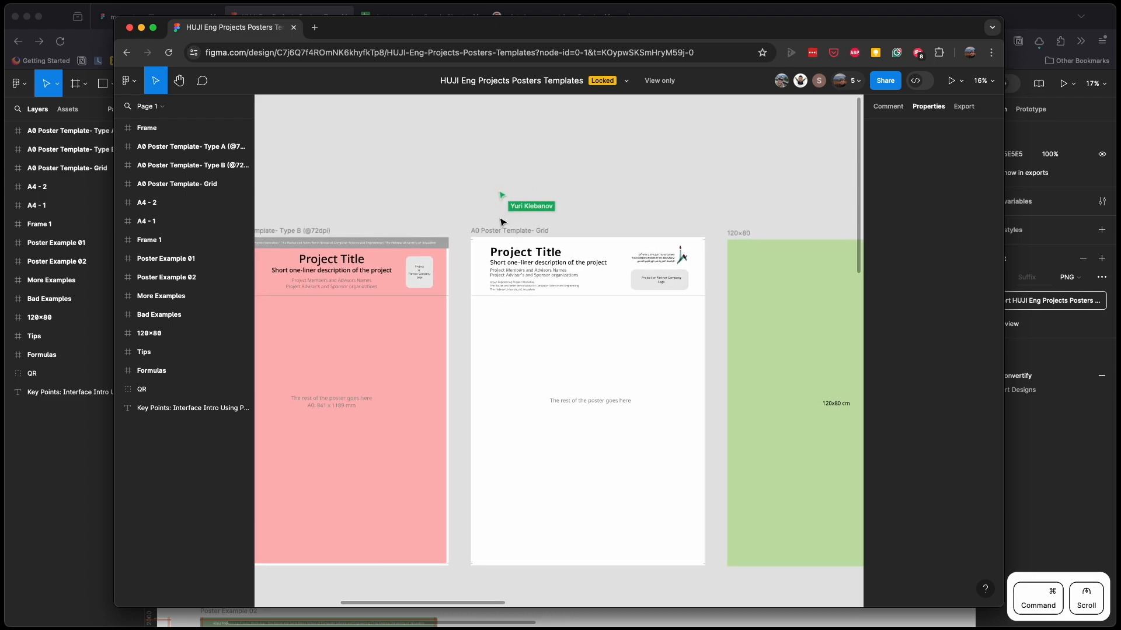
pyautogui.scroll(5, 511, 223)
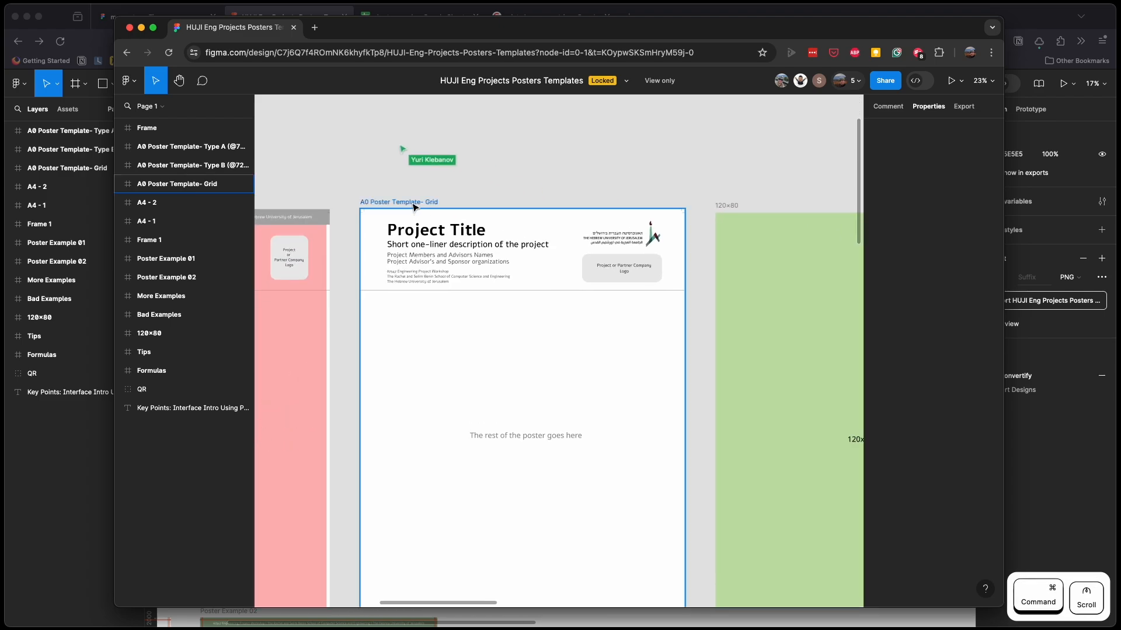
pyautogui.click(414, 204)
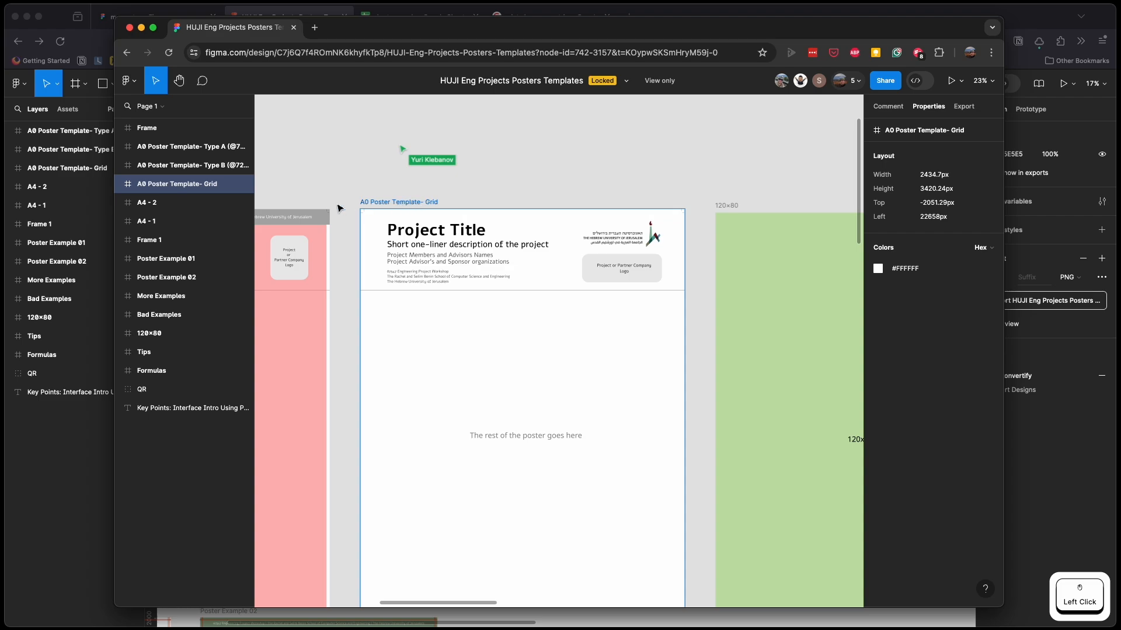
pyautogui.rightClick(167, 188)
pyautogui.click(176, 189)
pyautogui.rightClick(216, 193)
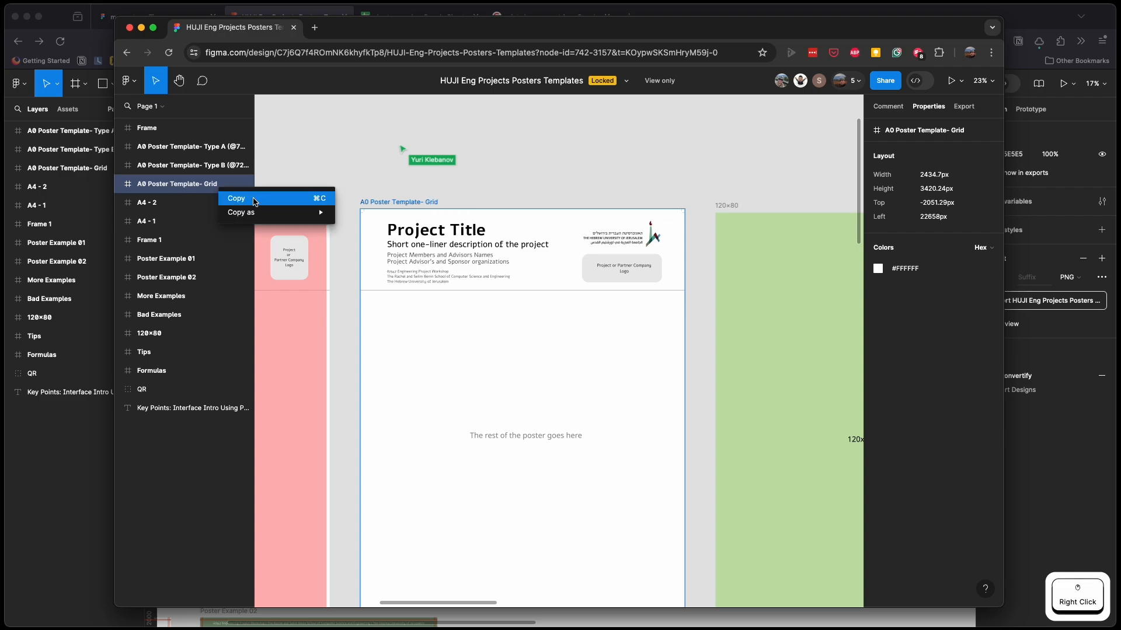
pyautogui.click(255, 202)
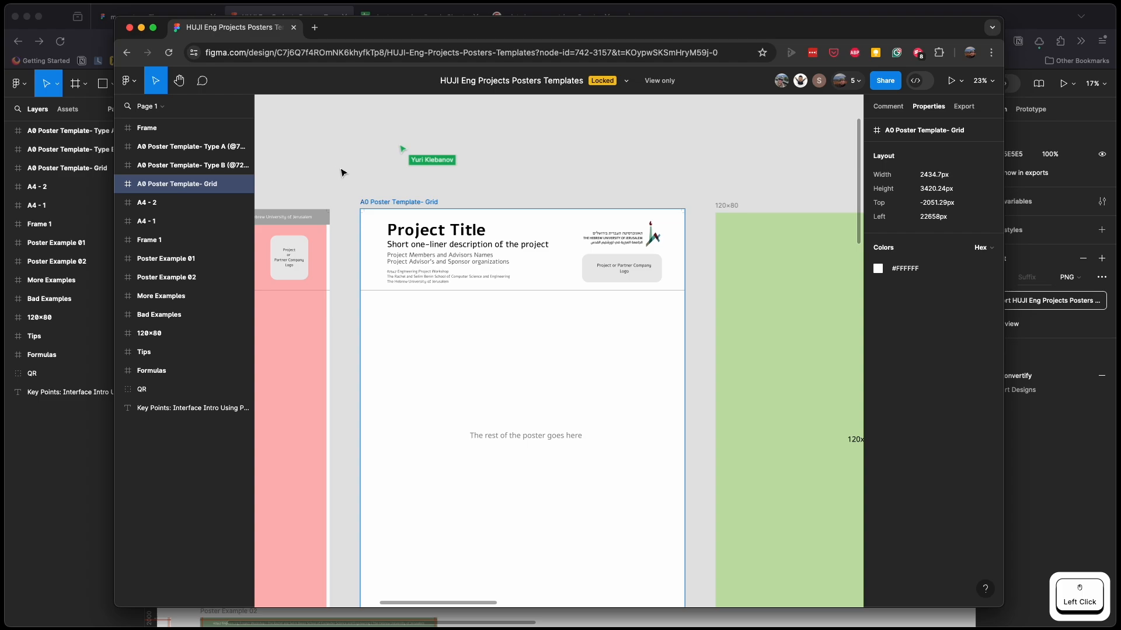
# - Look over the headers of the Type A and Type B A0 poster templates and select the Type A frame
pyautogui.scroll(-3, 379, 169)
pyautogui.hscroll(-5, 436, 168)
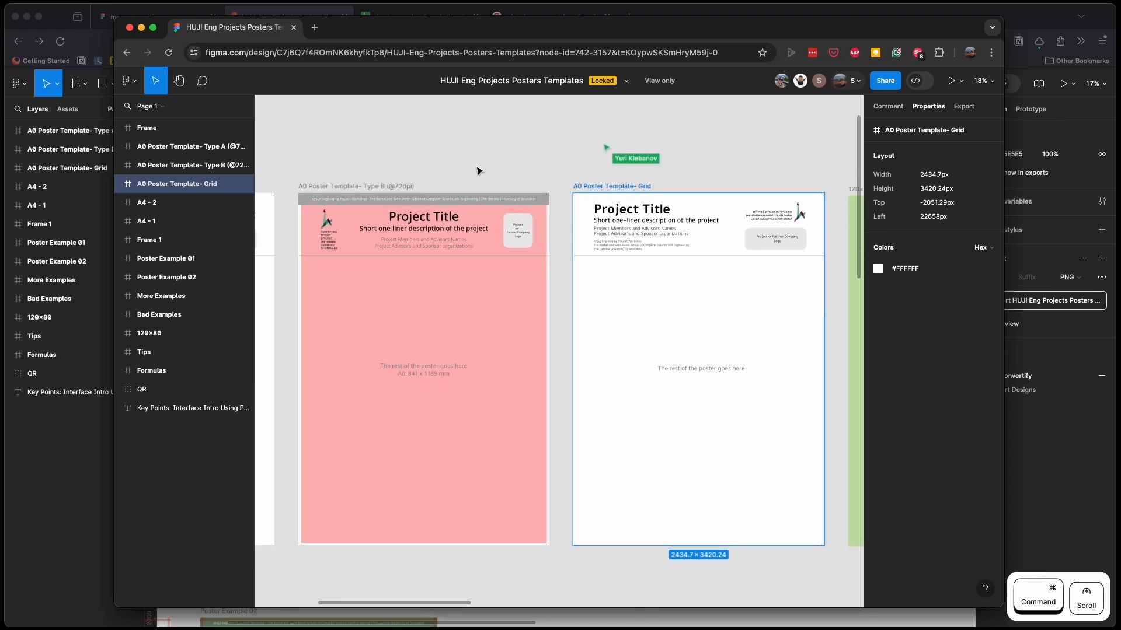
pyautogui.hscroll(-5, 477, 170)
pyautogui.hscroll(-3, 429, 165)
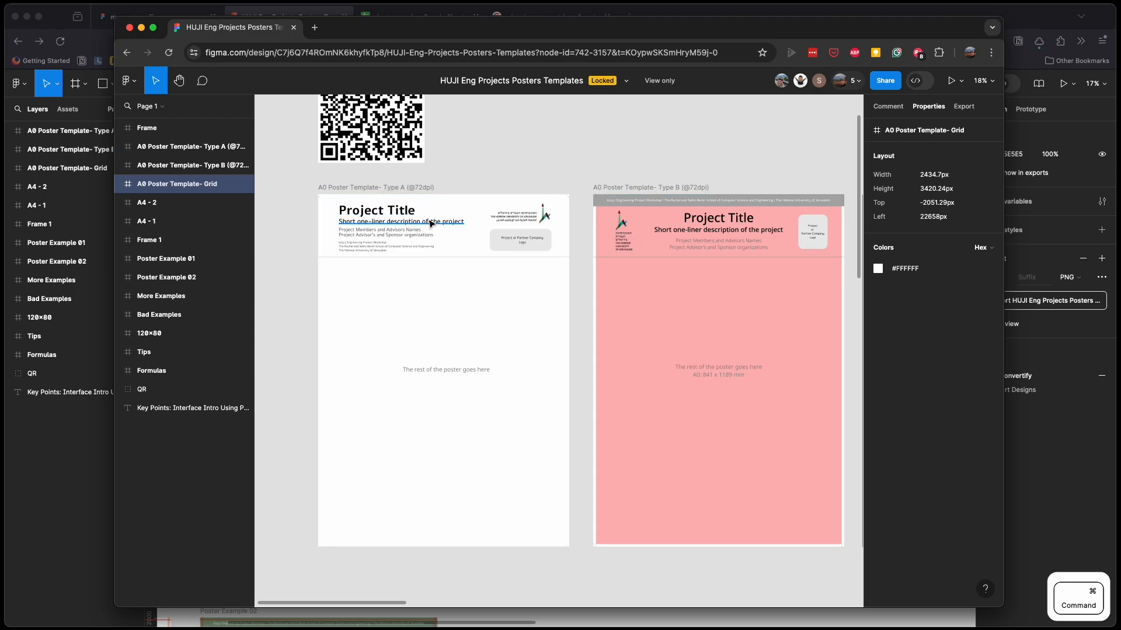
pyautogui.scroll(3, 443, 222)
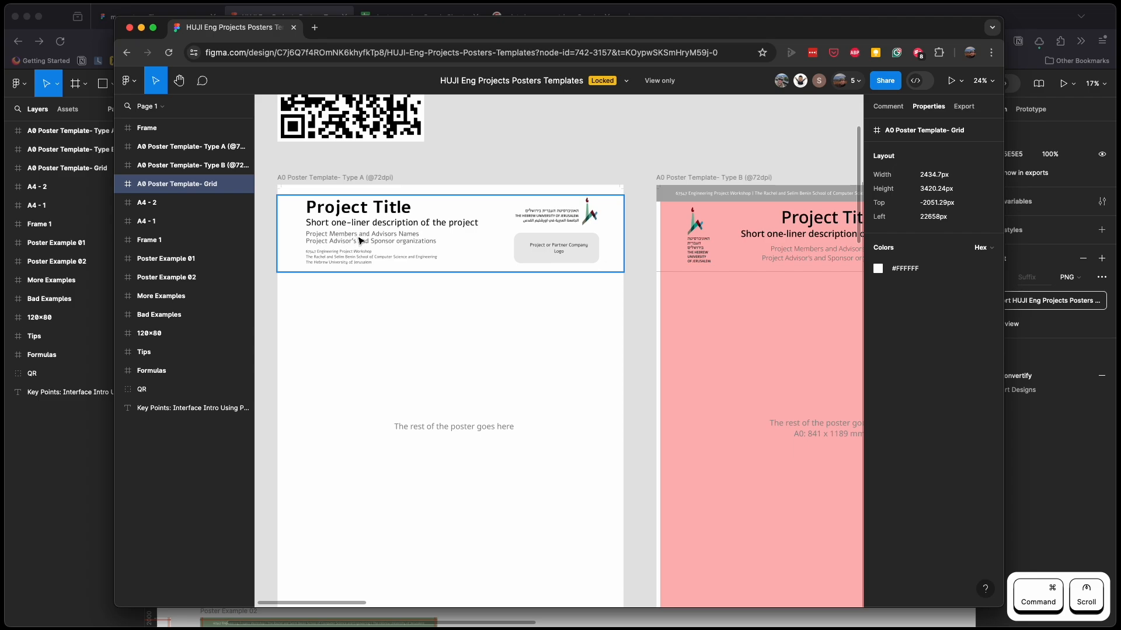
pyautogui.hscroll(4, 587, 175)
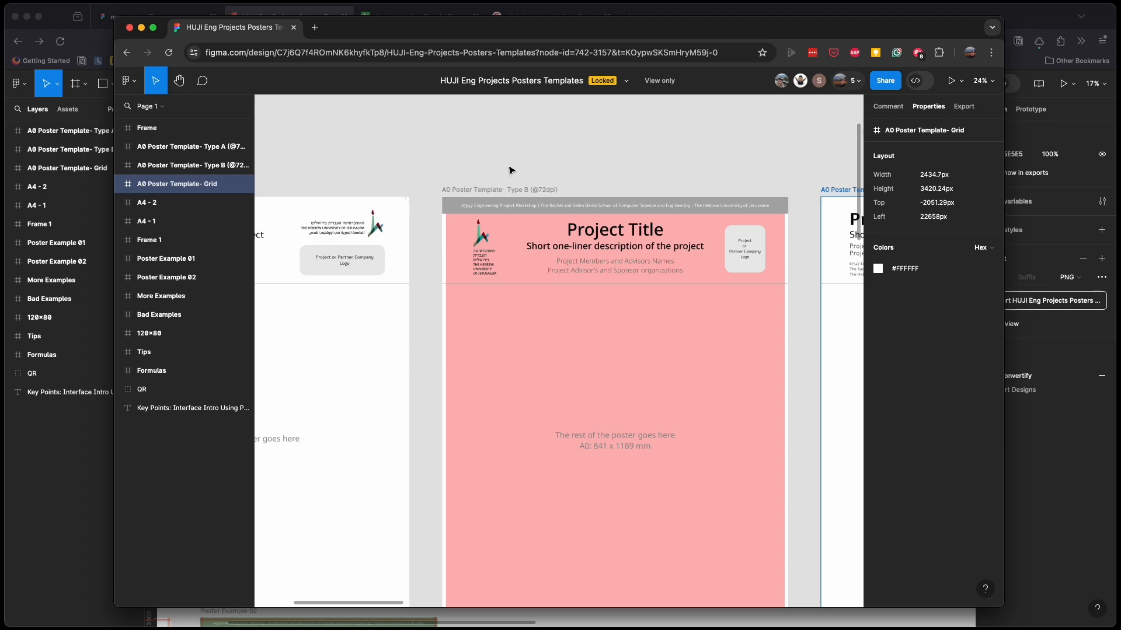
pyautogui.scroll(3, 505, 184)
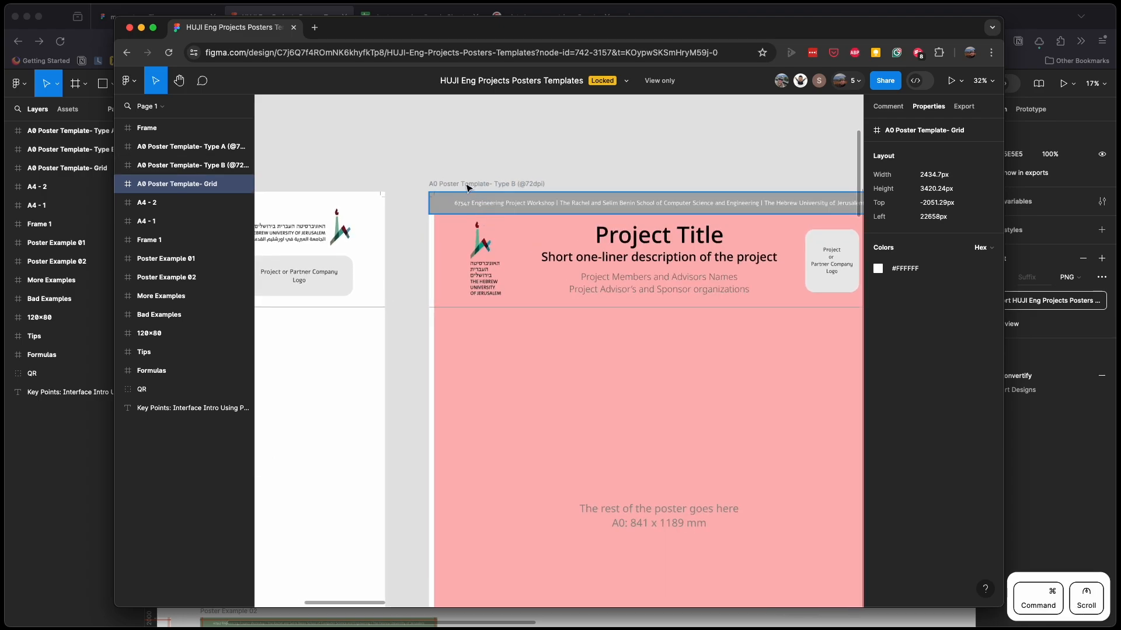
pyautogui.hscroll(4, 684, 170)
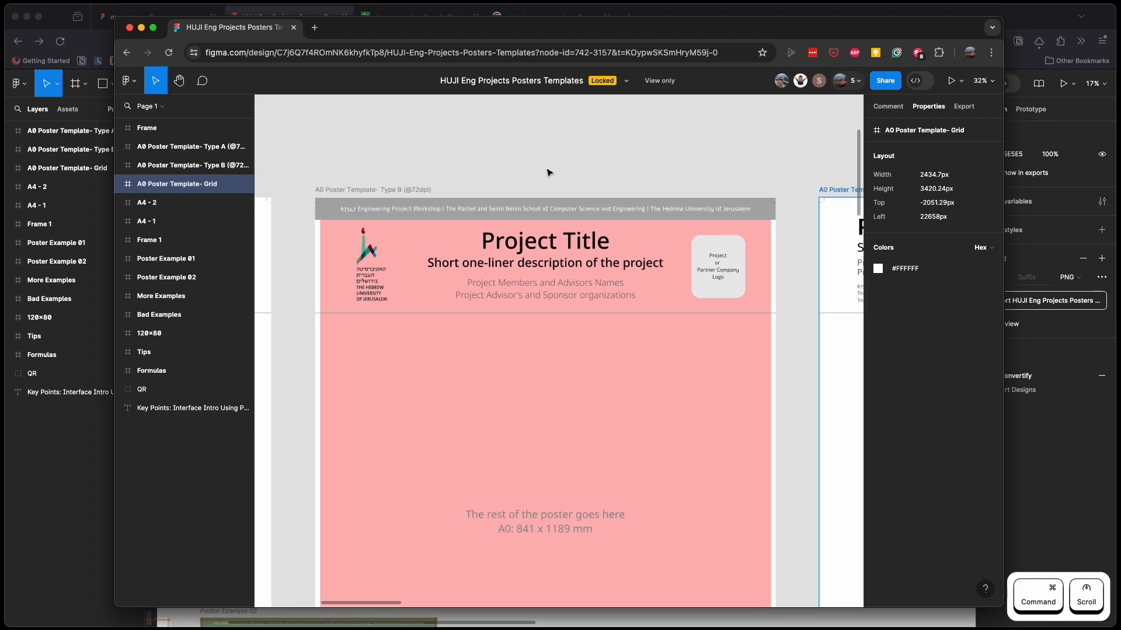
pyautogui.hscroll(-6, 475, 173)
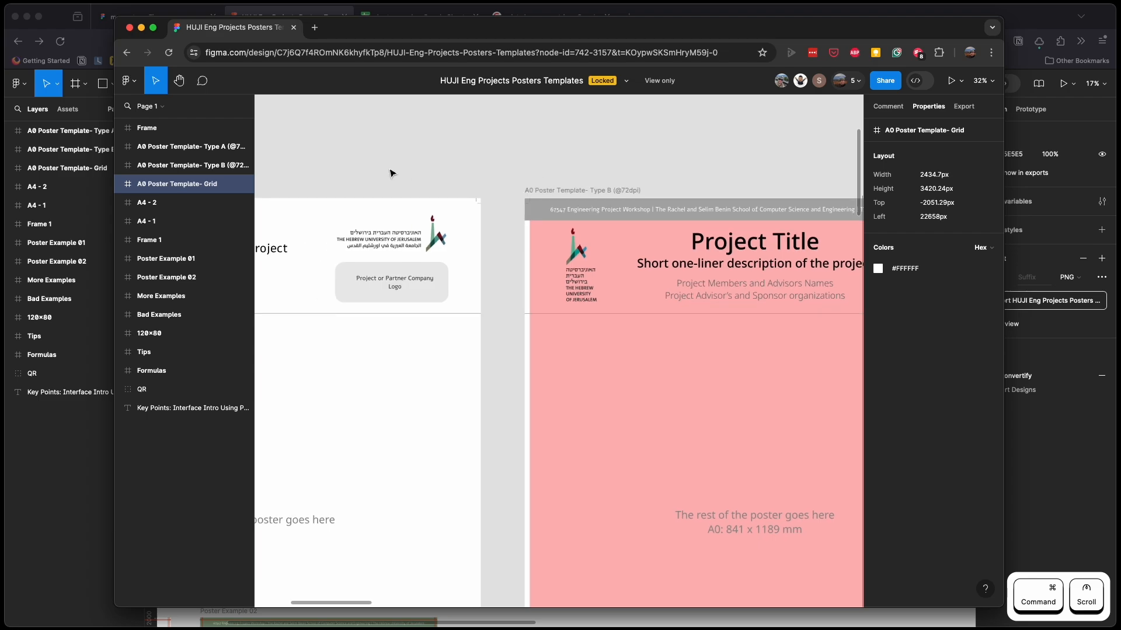
pyautogui.hscroll(-8, 391, 173)
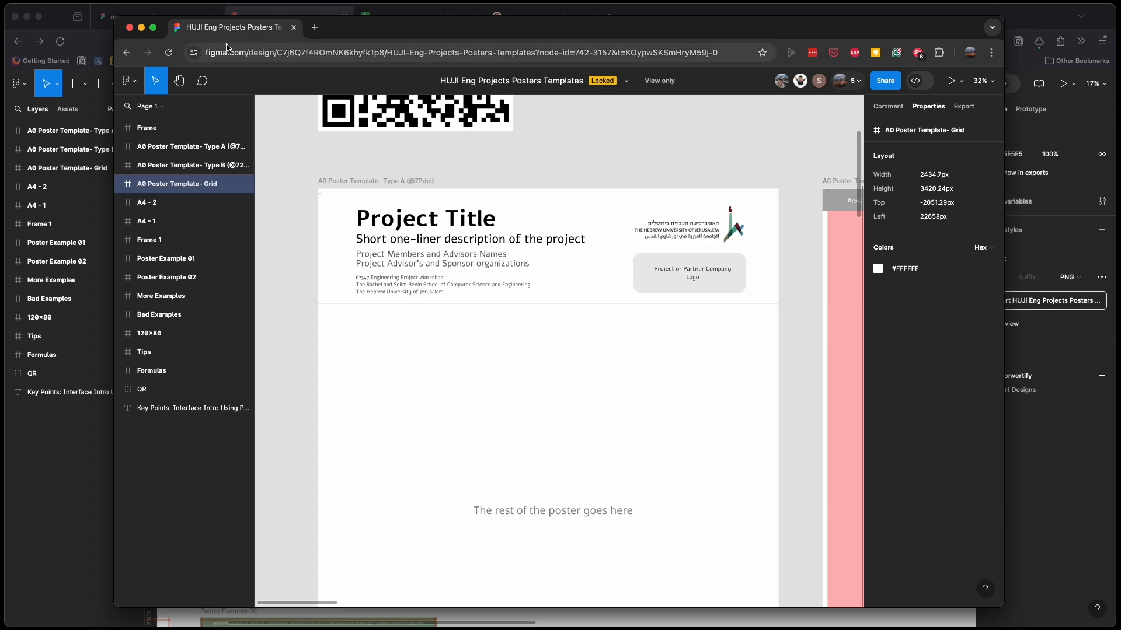
pyautogui.rightClick(374, 184)
pyautogui.click(389, 189)
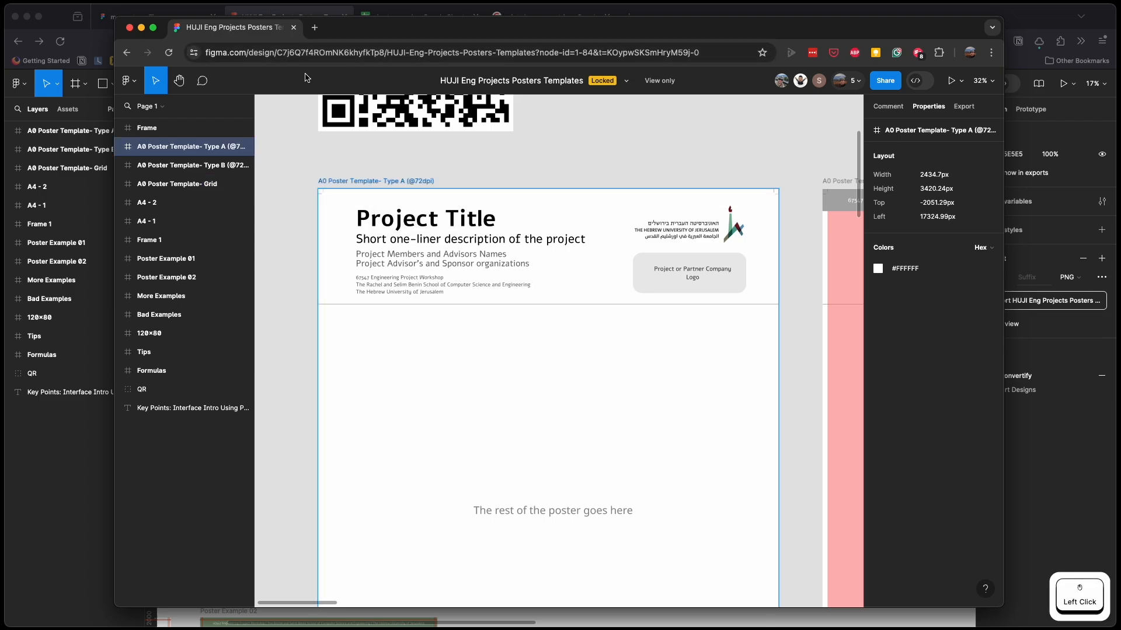
# - Switch back to the "my poster" file and paste the A0 Poster Template- Grid frame onto the canvas
pyautogui.click(716, 5)
pyautogui.click(141, 20)
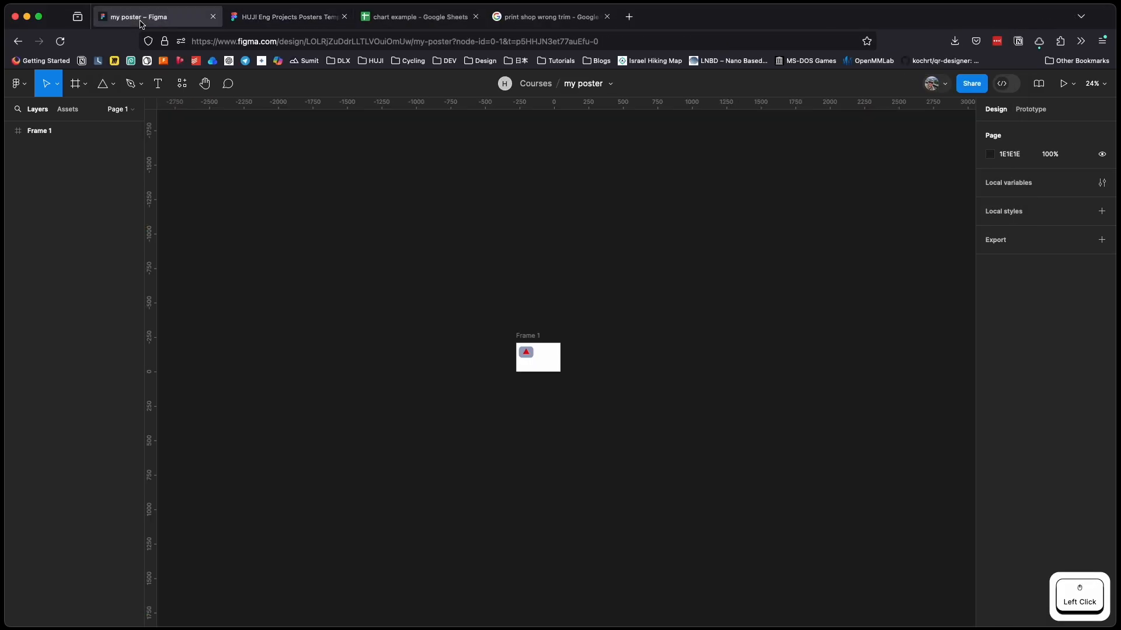
pyautogui.rightClick(688, 389)
pyautogui.click(731, 393)
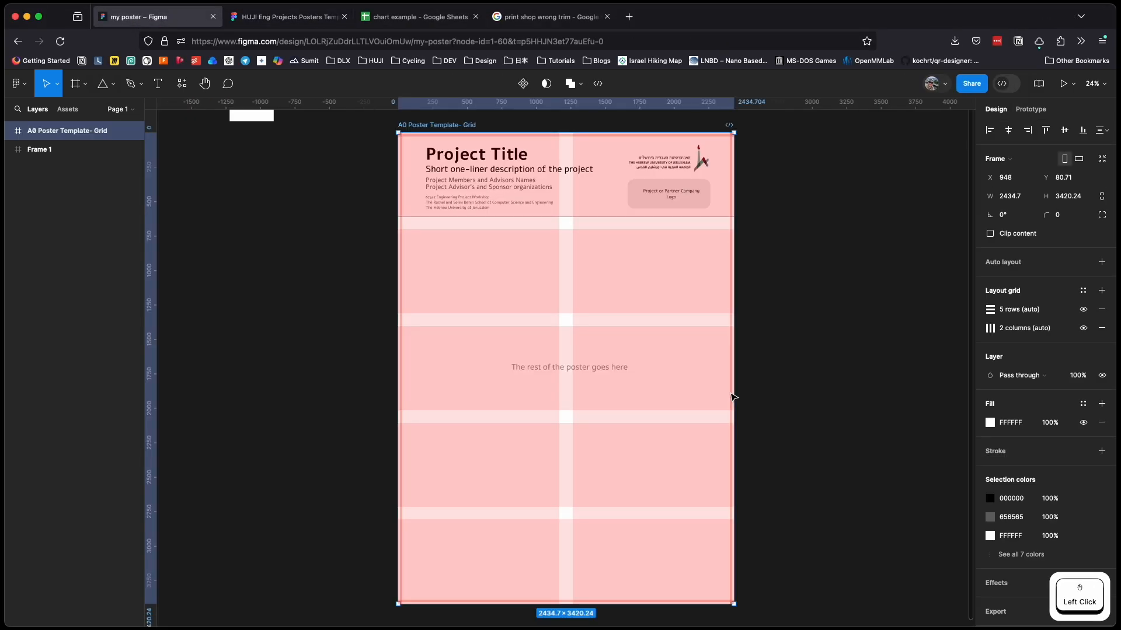
# - Move the pasted template frame beside Frame 1 with their top edges aligned, to about X 339, Y -209
pyautogui.moveTo(430, 127)
pyautogui.mouseDown()
pyautogui.moveTo(597, 145)
pyautogui.moveTo(691, 133)
pyautogui.moveTo(439, 146)
pyautogui.mouseUp()
pyautogui.moveTo(287, 192); pyautogui.dragTo(314, 269)
pyautogui.moveTo(461, 224); pyautogui.dragTo(365, 162)
pyautogui.press('super+z')
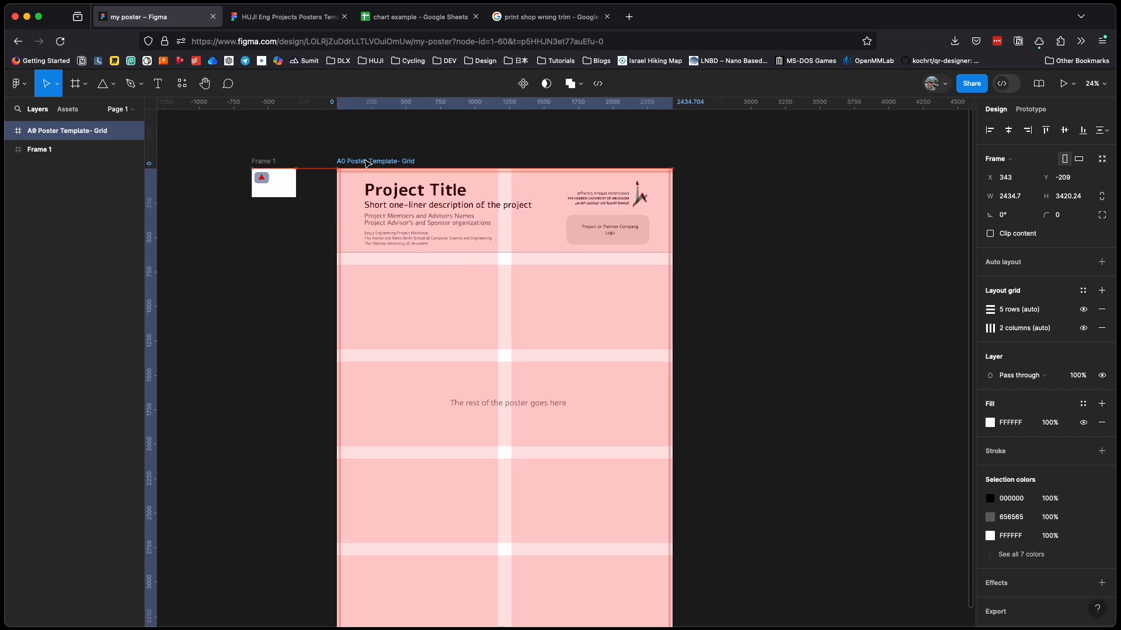
# - Delete Frame 1 so that only the poster template frame is left on the page
pyautogui.click(71, 152)
pyautogui.rightClick(72, 152)
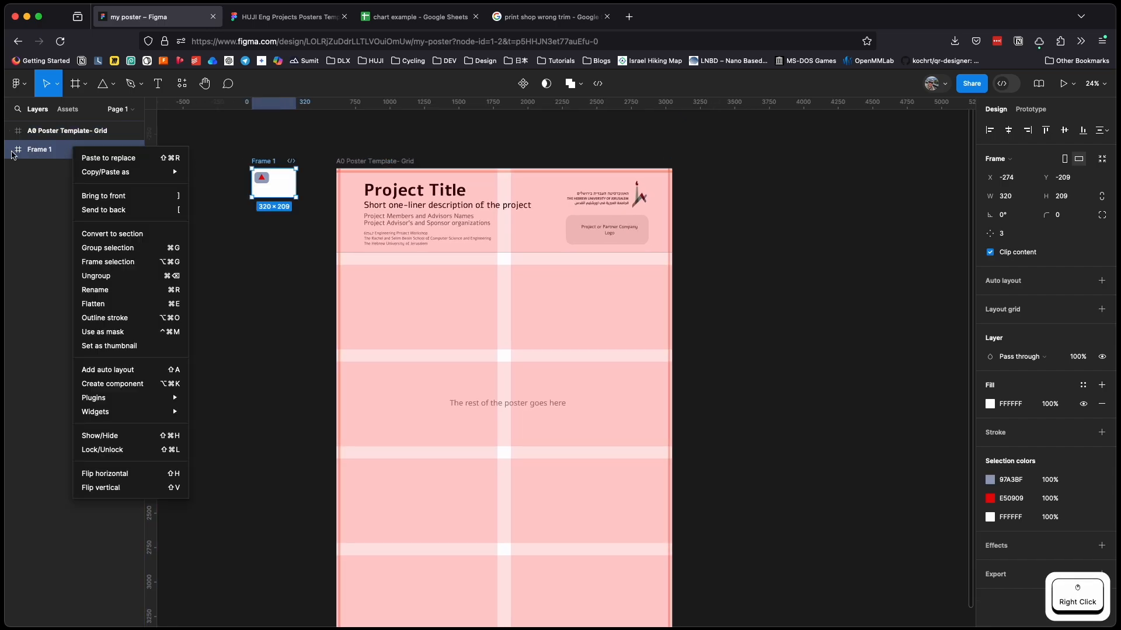
pyautogui.click(12, 153)
pyautogui.press('Delete')
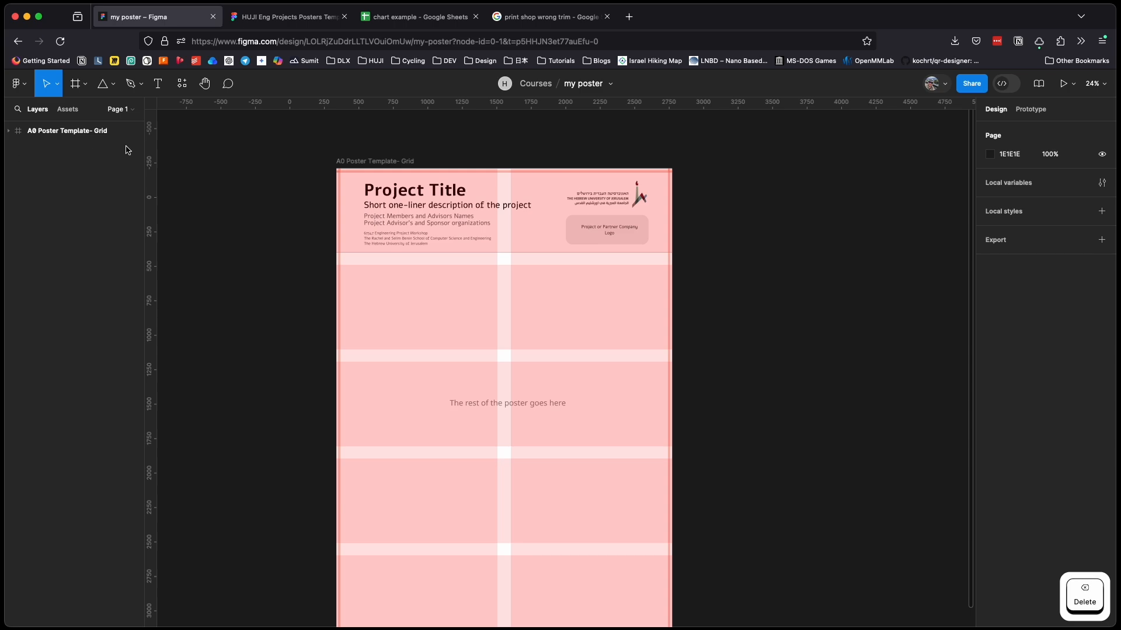
# - Select the A0 Poster Template- Grid frame and hide both its 5-row and 2-column layout grids
pyautogui.click(384, 164)
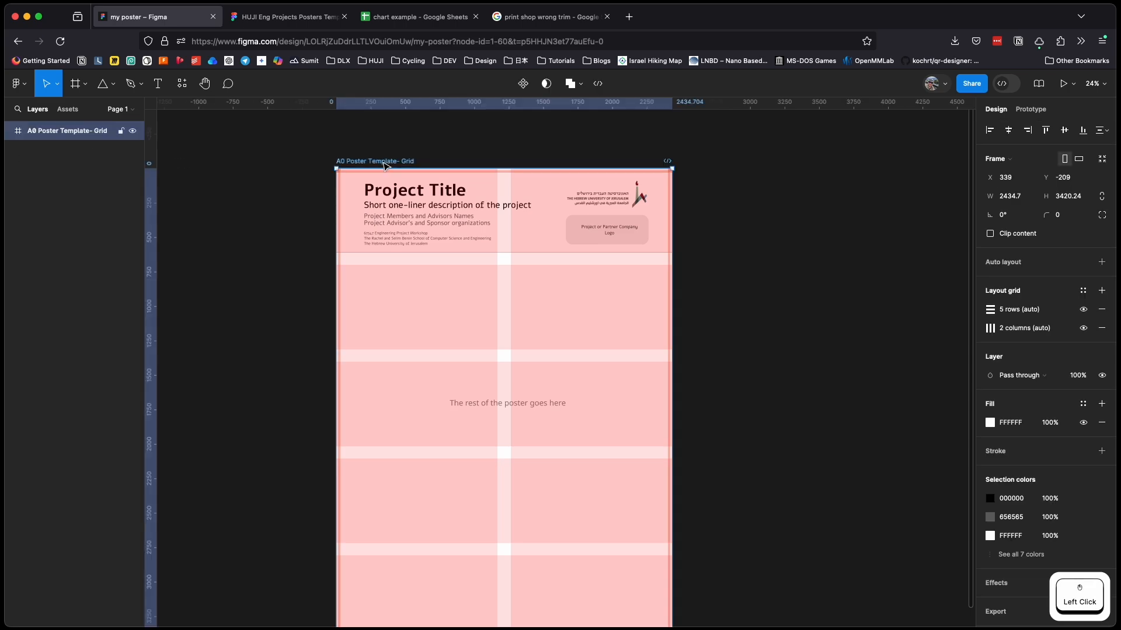
pyautogui.moveTo(321, 169); pyautogui.dragTo(310, 144)
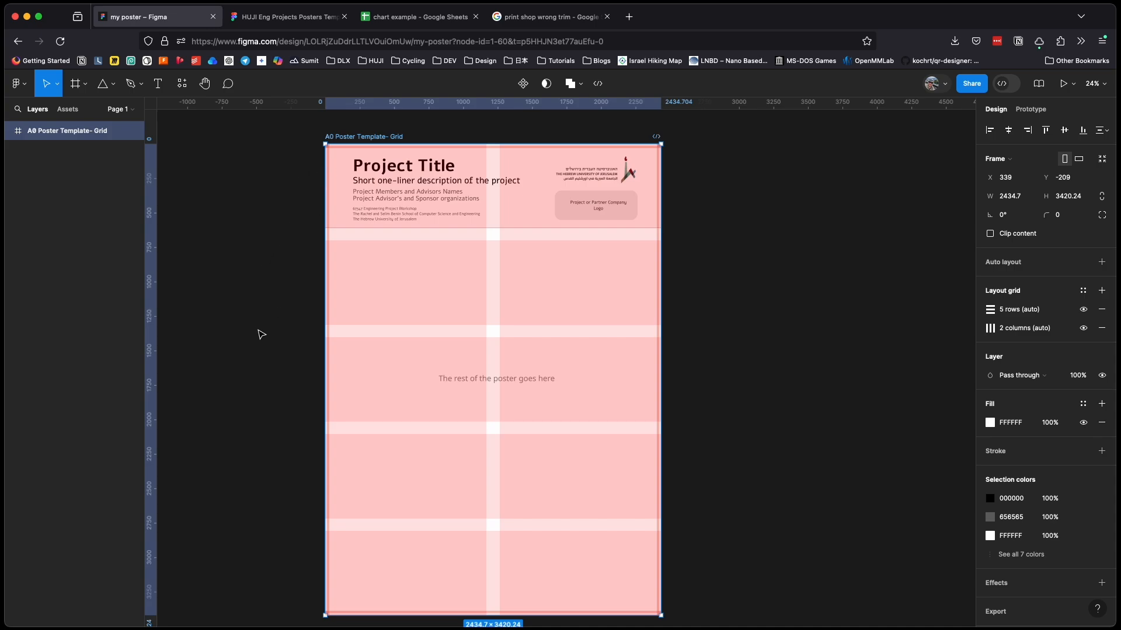
pyautogui.moveTo(260, 336); pyautogui.dragTo(253, 328)
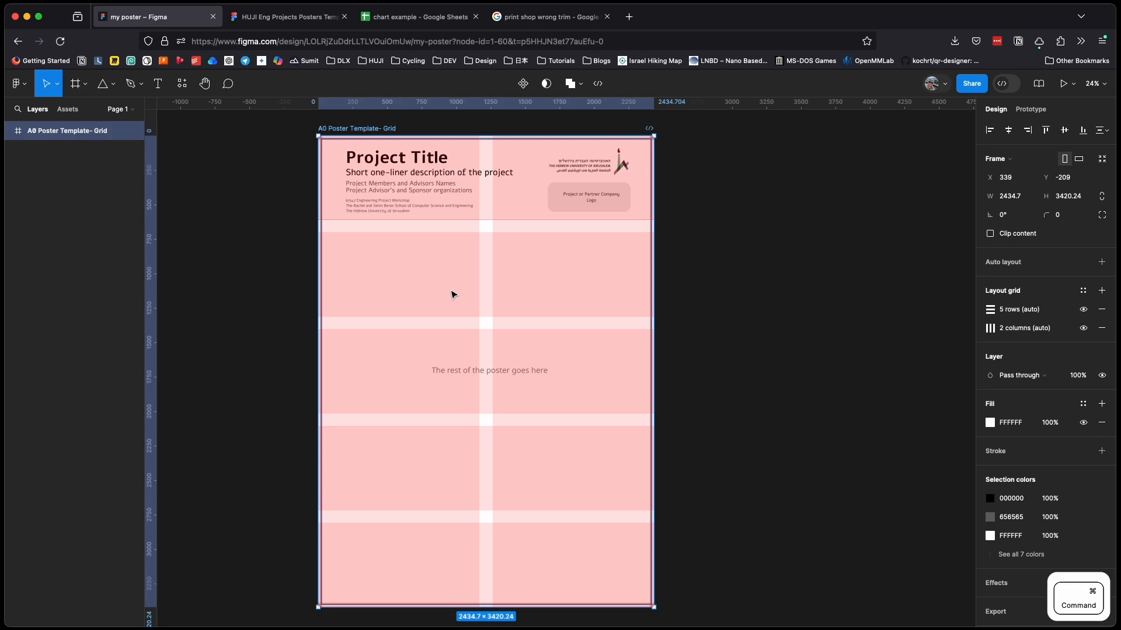
pyautogui.scroll(3, 453, 298)
pyautogui.scroll(-3, 453, 294)
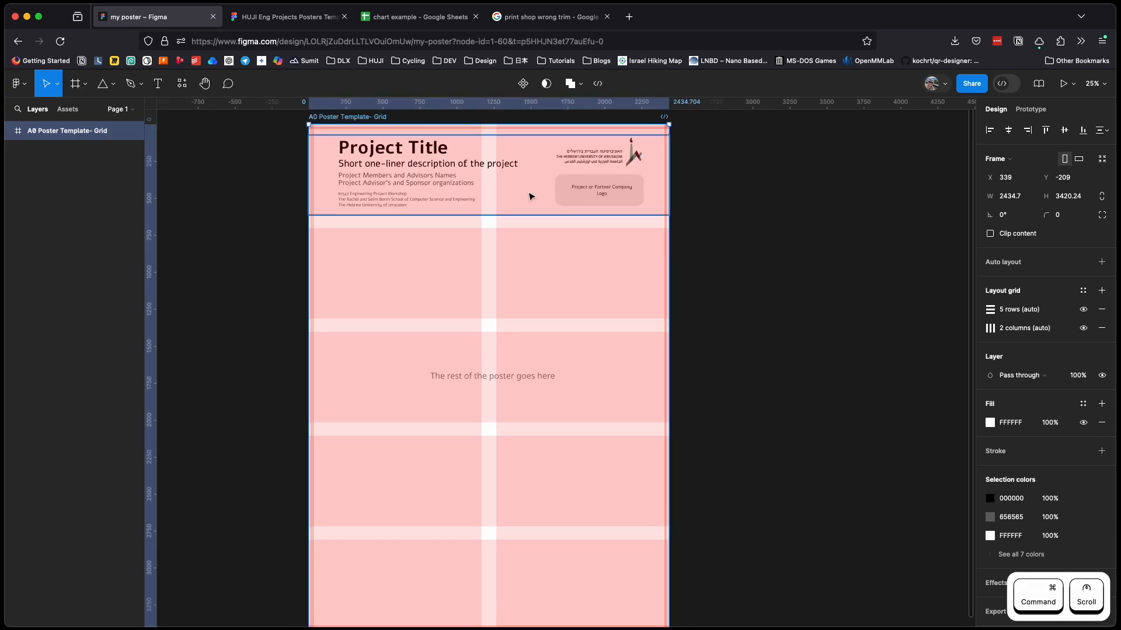
pyautogui.click(73, 135)
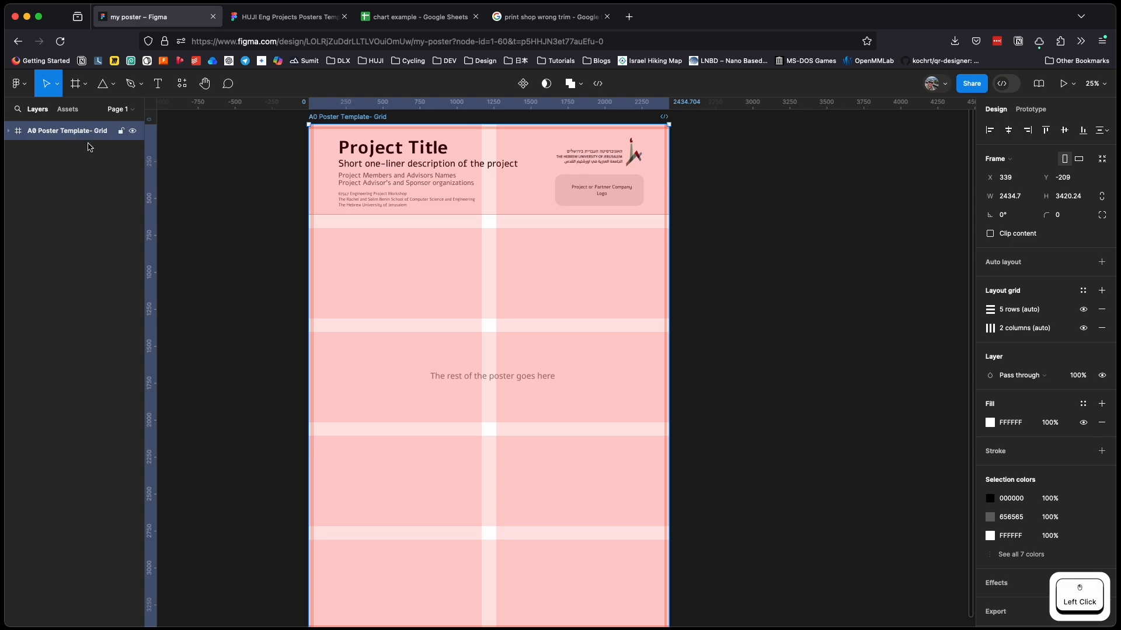
pyautogui.scroll(-1, 282, 188)
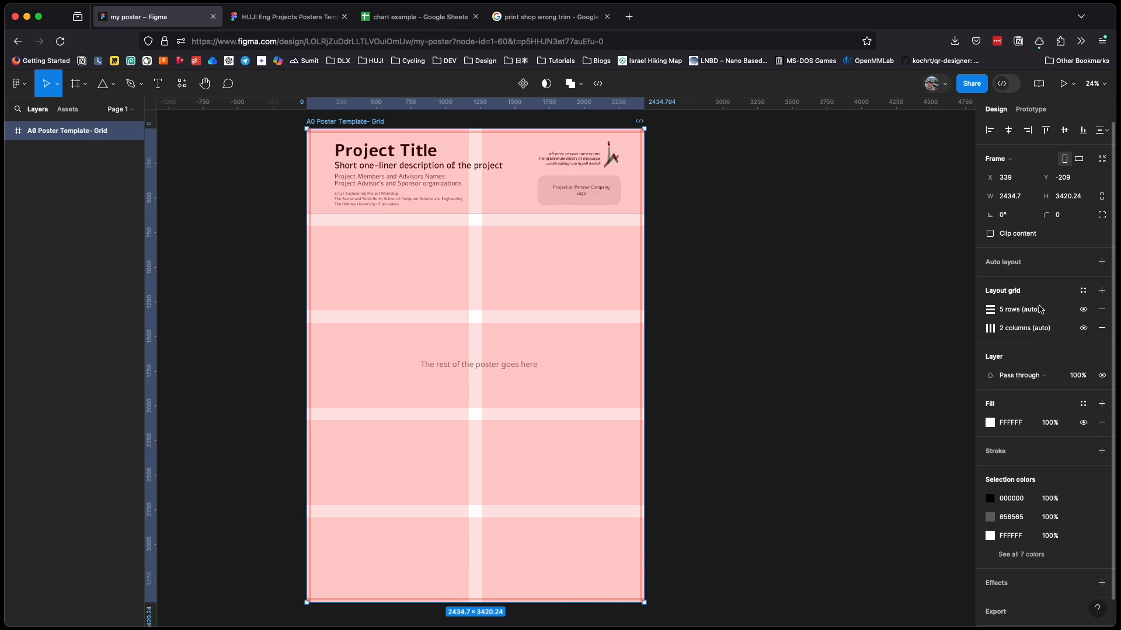
pyautogui.click(1083, 309)
pyautogui.click(1083, 328)
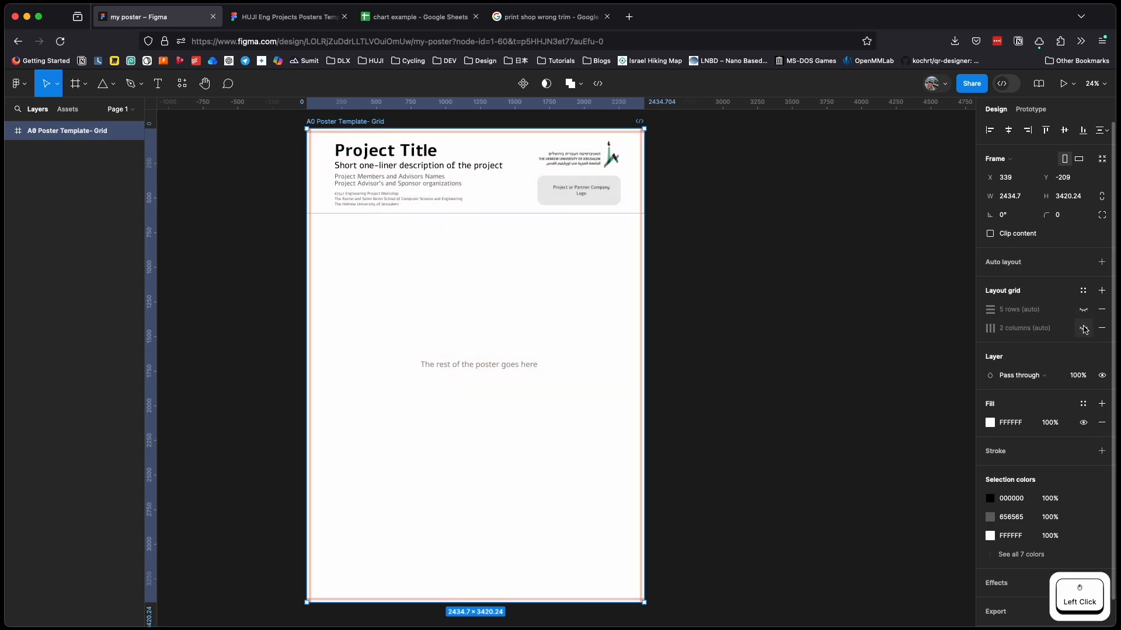
# - Show the poster frame's column and row layout grids in turn for comparison and hide both again
pyautogui.click(1083, 328)
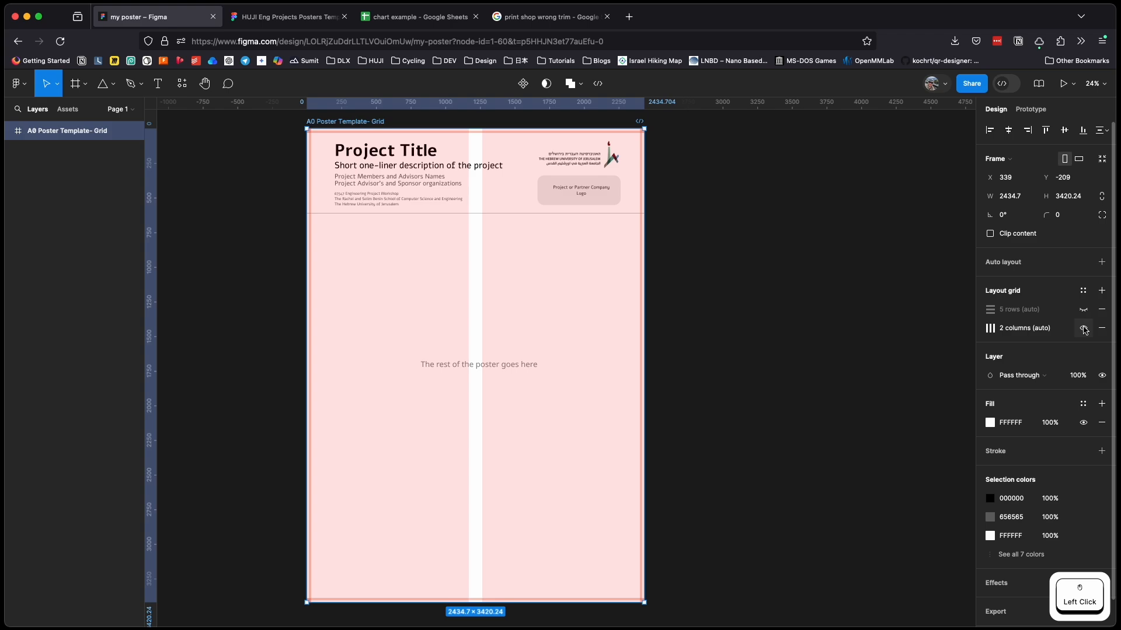
pyautogui.click(1083, 329)
pyautogui.click(1084, 309)
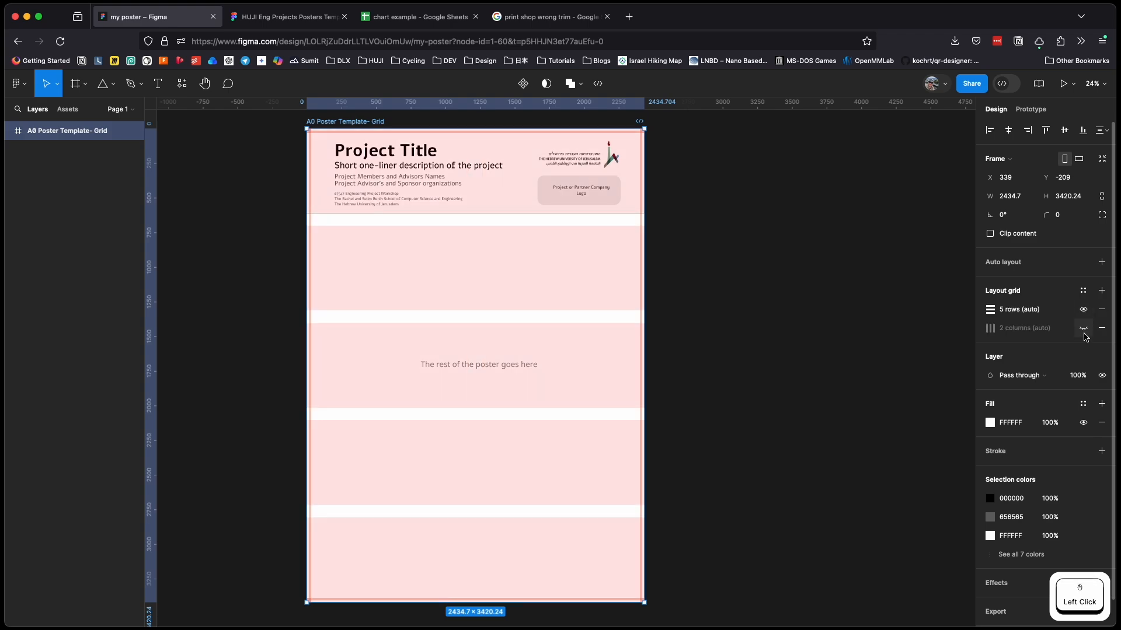
pyautogui.click(1084, 329)
pyautogui.click(1083, 328)
pyautogui.click(1084, 309)
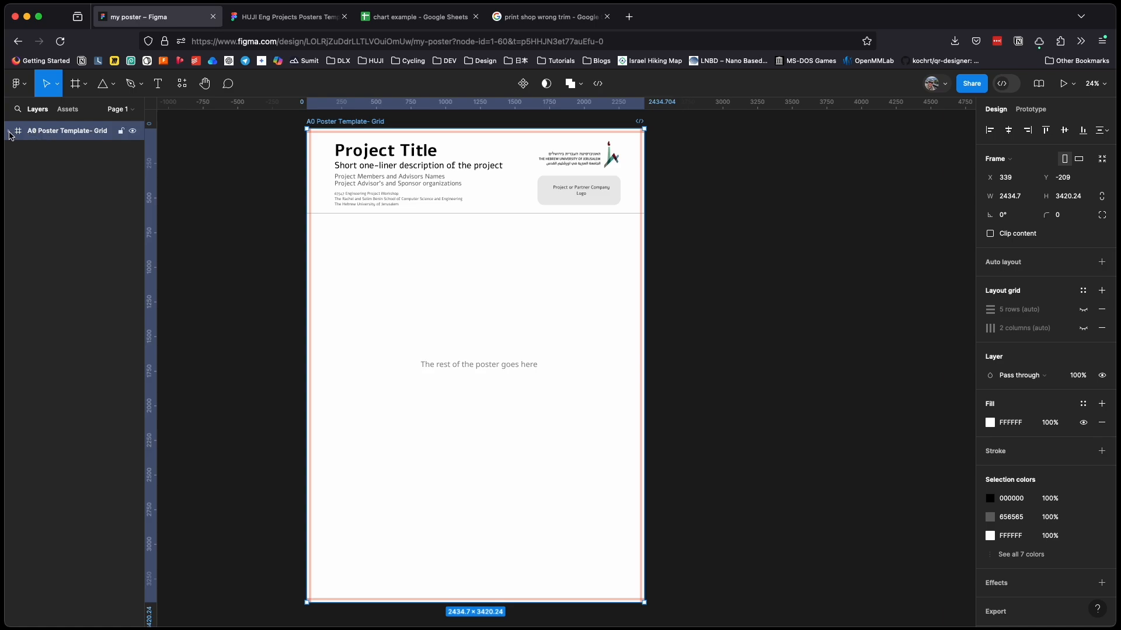
# - Expand the poster template frame to examine its nested layers, and deselect the frame
pyautogui.click(9, 133)
pyautogui.click(80, 260)
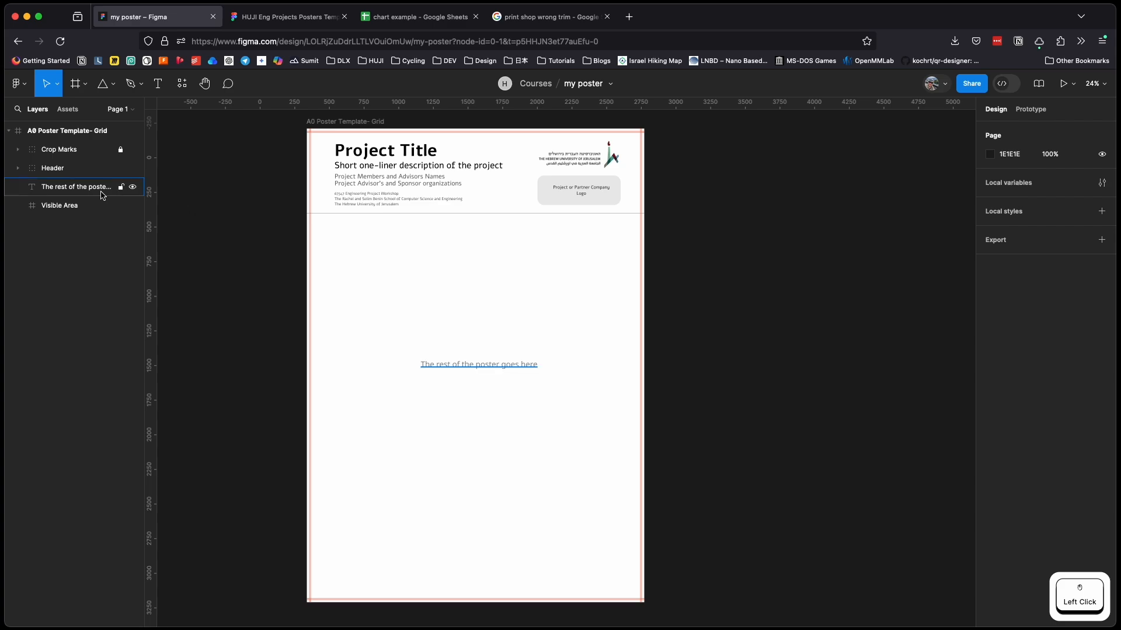
pyautogui.scroll(10, 304, 198)
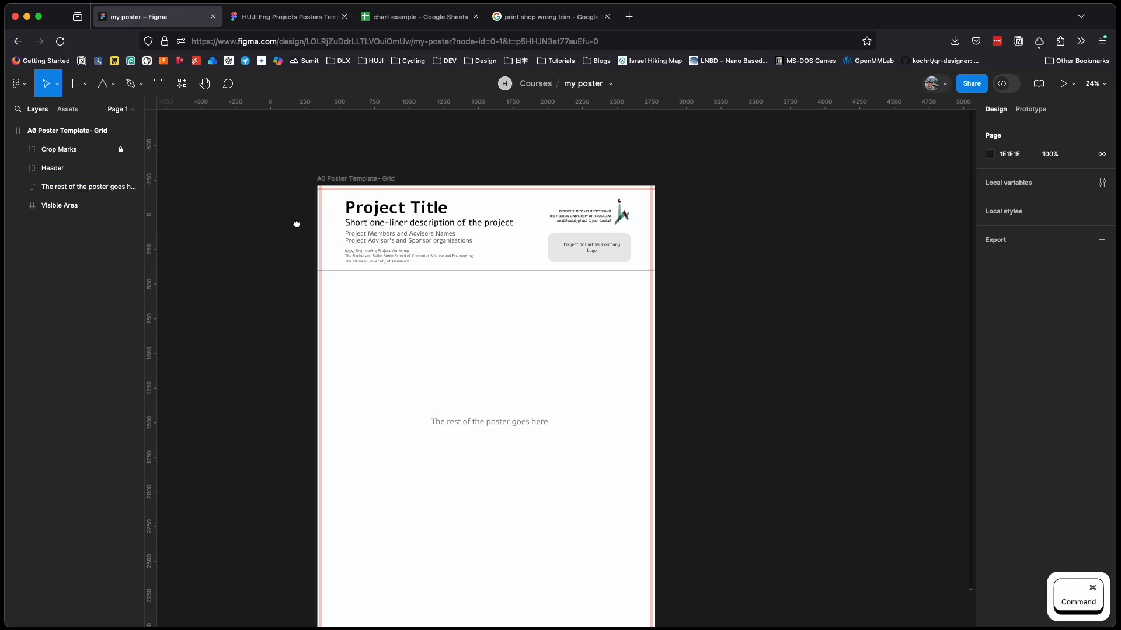
# - Examine the crop marks and red guides at the poster's upper corner and select the Visible Area frame there
pyautogui.scroll(10, 326, 205)
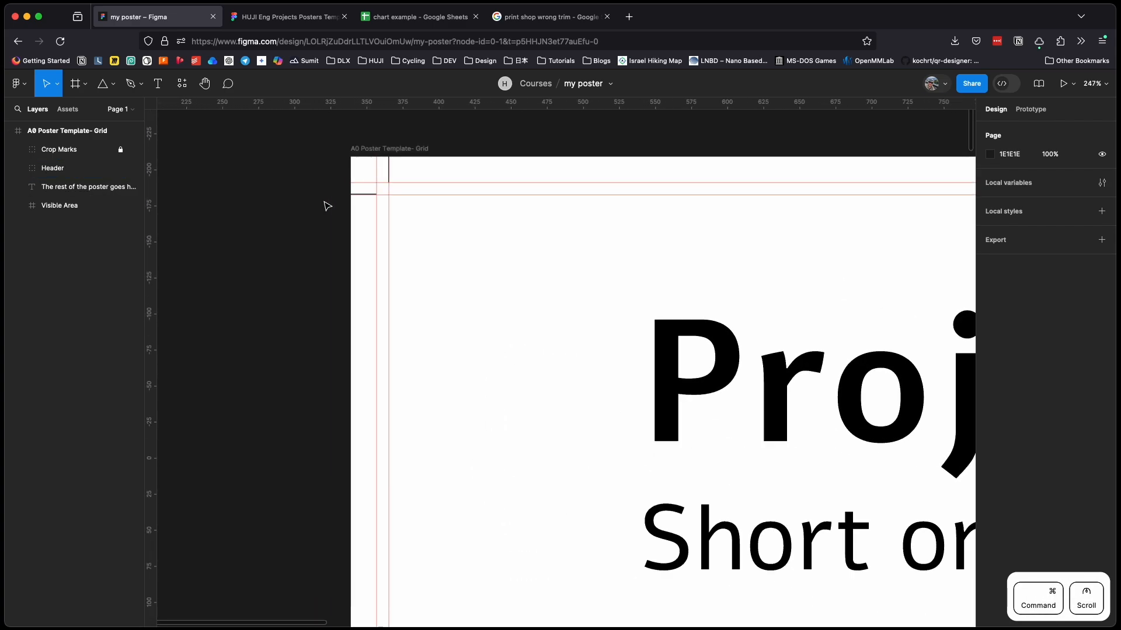
pyautogui.scroll(2, 445, 219)
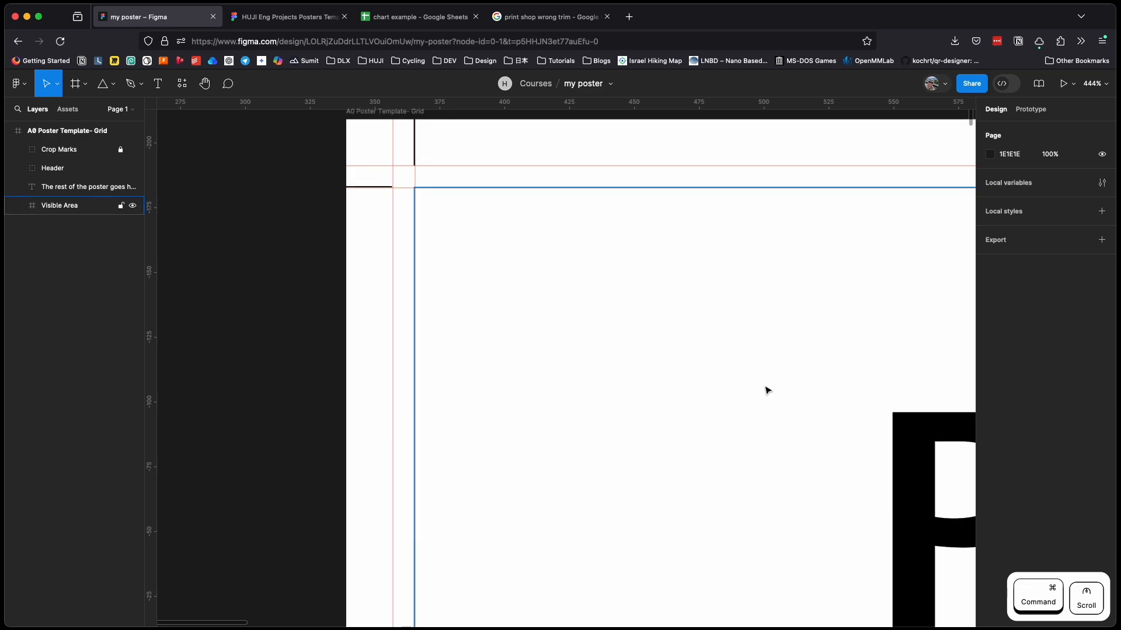
pyautogui.scroll(3, 281, 275)
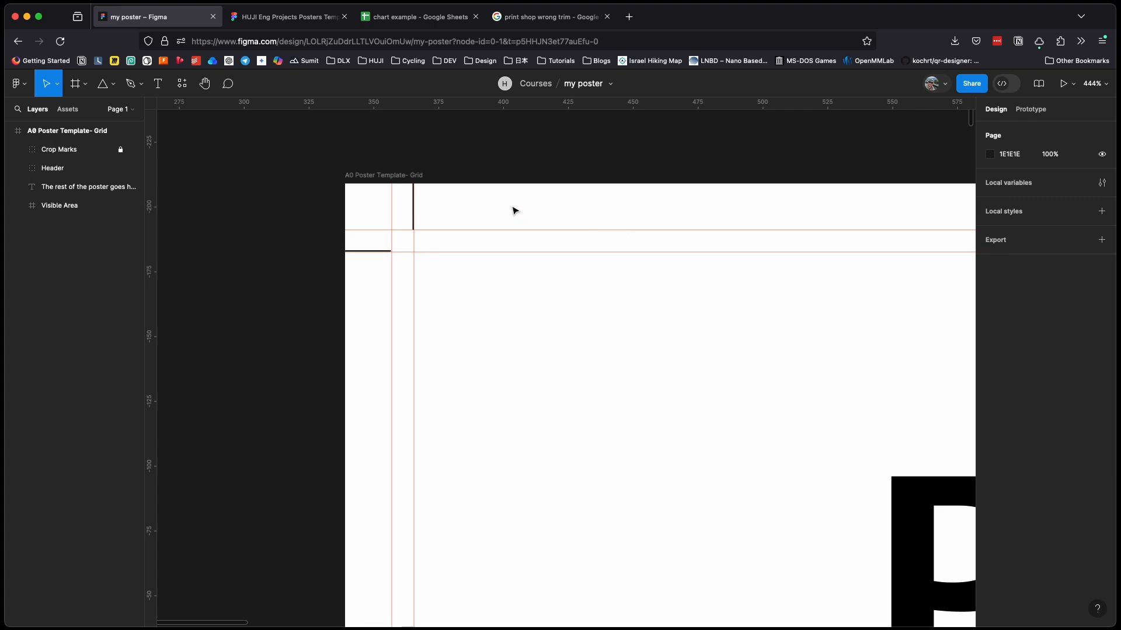
pyautogui.click(434, 266)
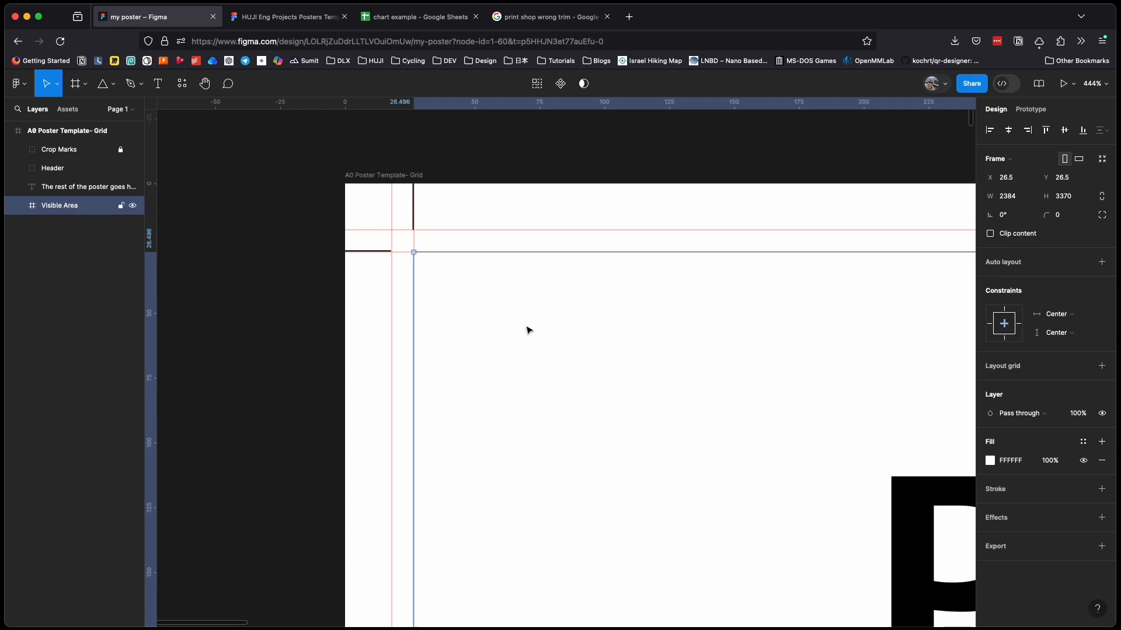
# - Examine how the Visible Area's boundary lines up with the crop marks, guides and header across the top of the poster
pyautogui.scroll(-5, 528, 331)
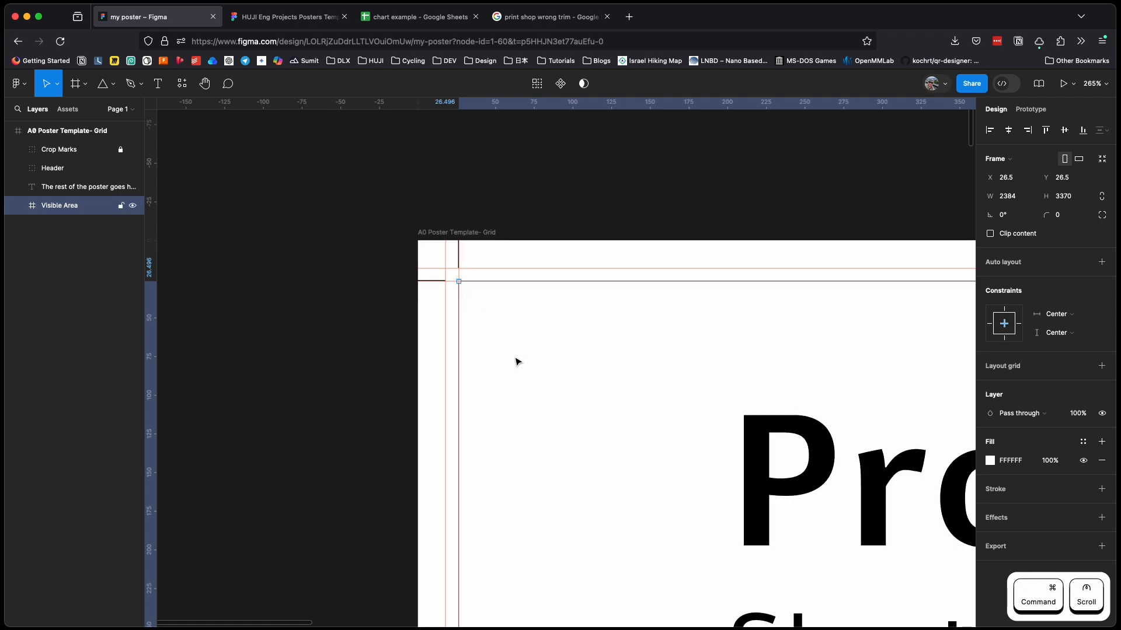
pyautogui.scroll(-3, 550, 352)
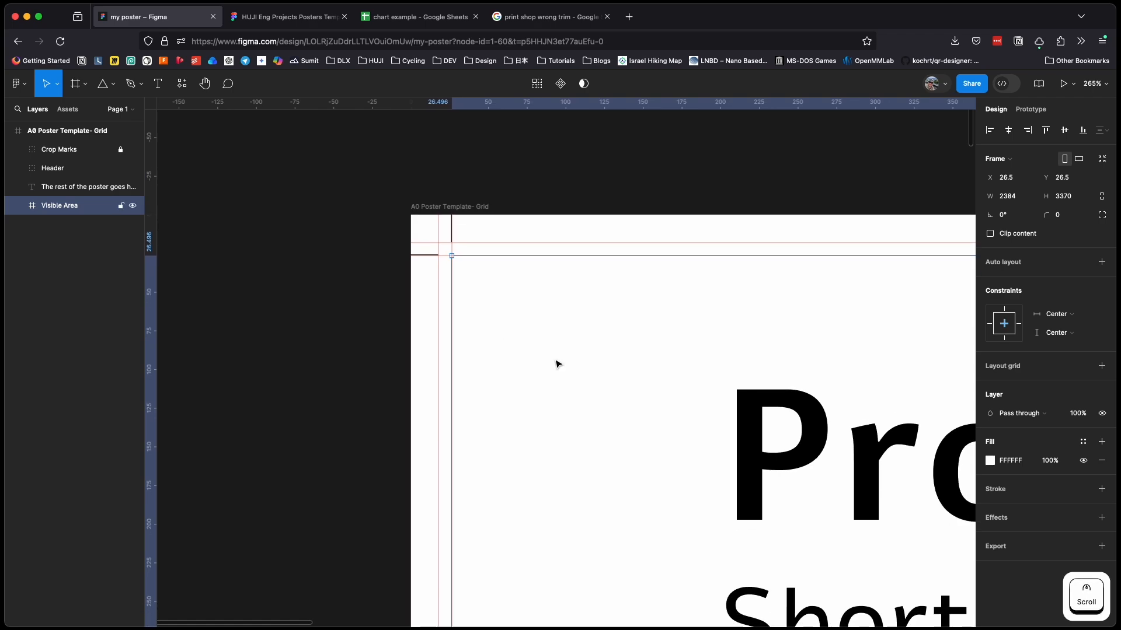
pyautogui.scroll(-2, 565, 355)
pyautogui.hscroll(3, 565, 355)
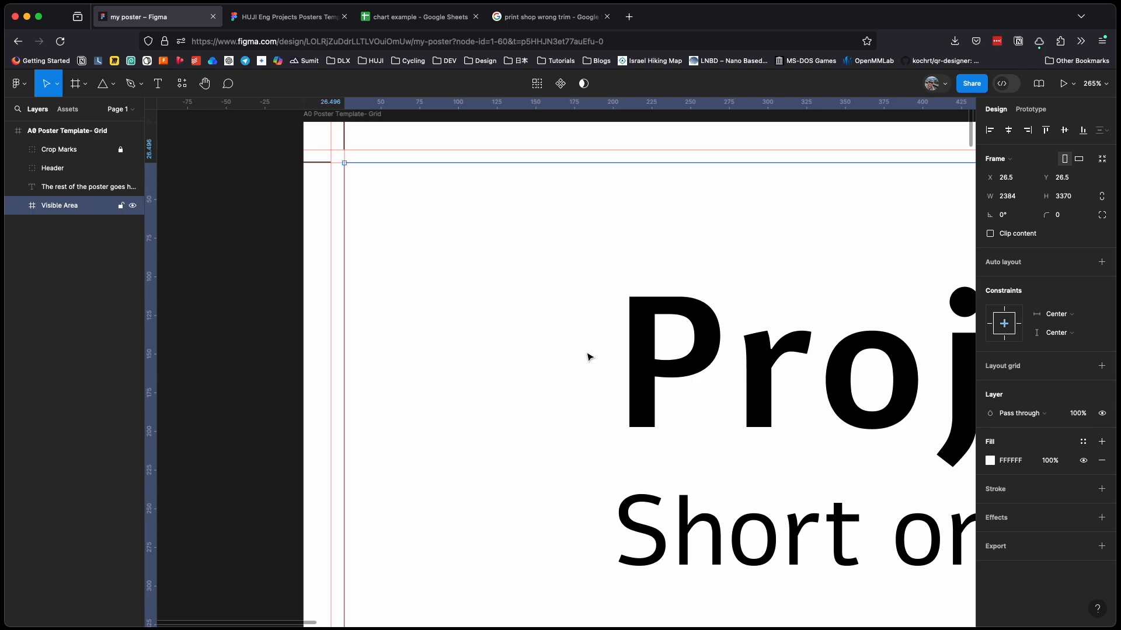
pyautogui.scroll(-5, 389, 268)
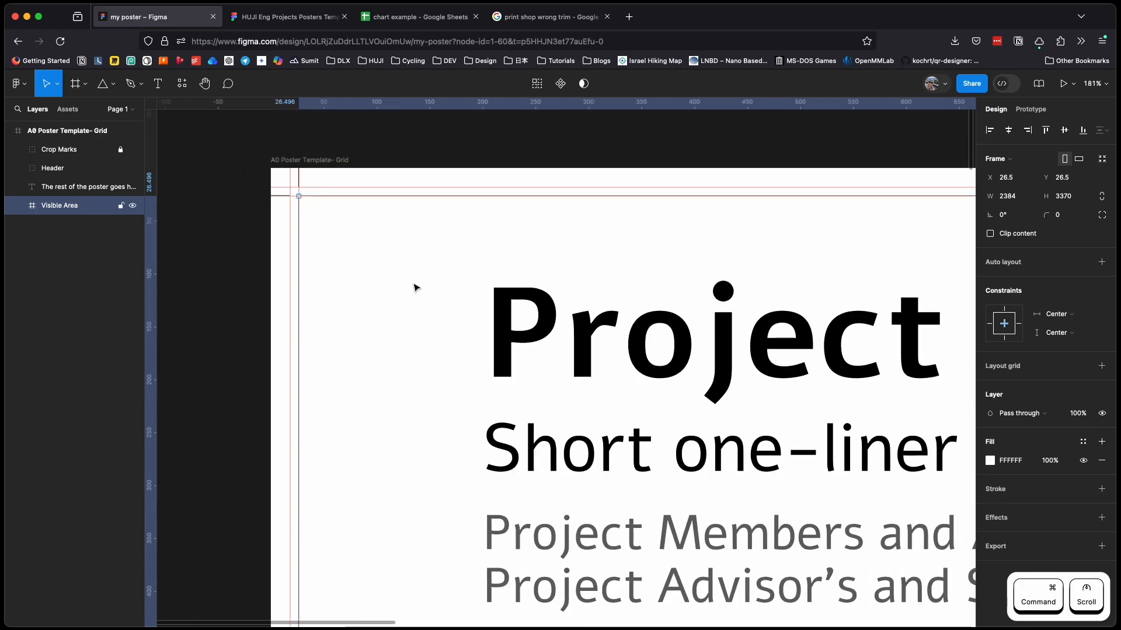
pyautogui.scroll(2, 338, 250)
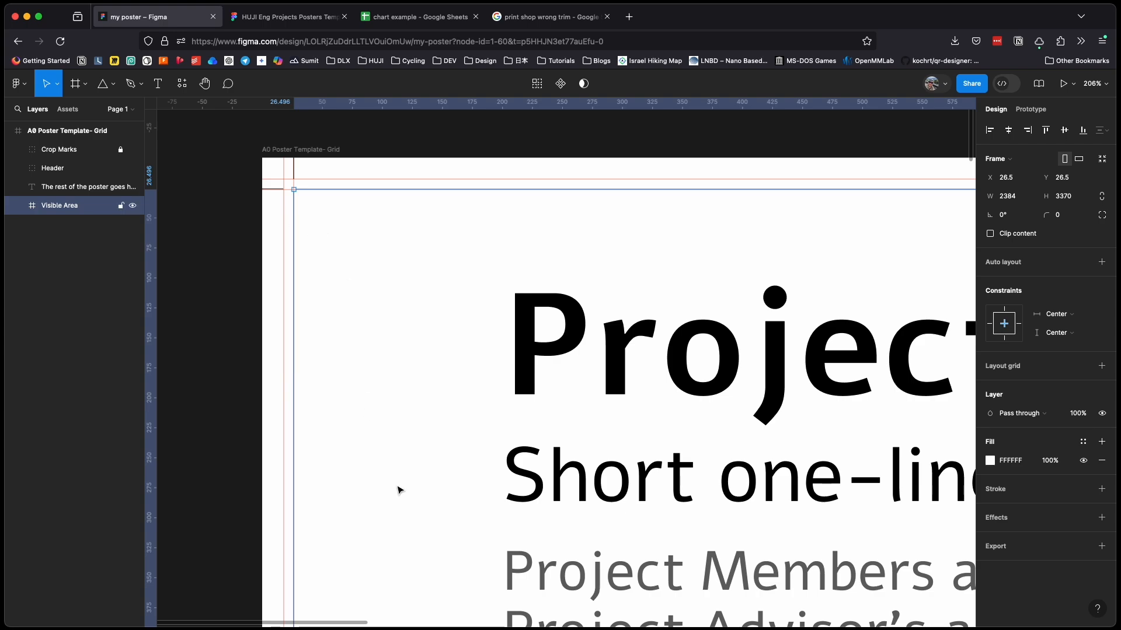
pyautogui.scroll(-3, 405, 500)
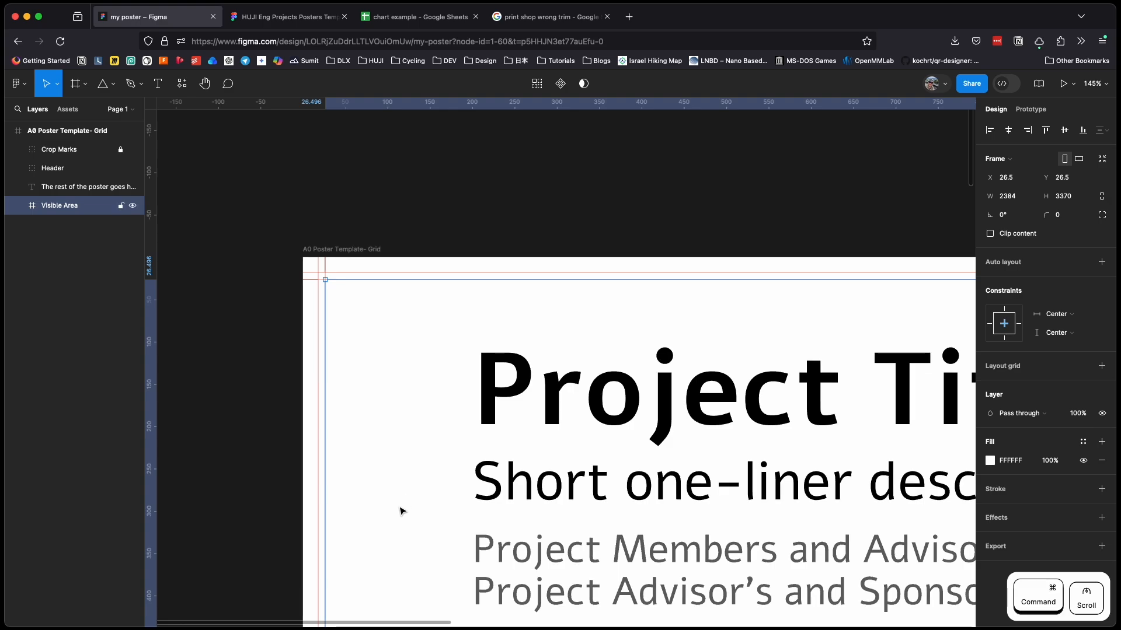
pyautogui.scroll(-2, 398, 473)
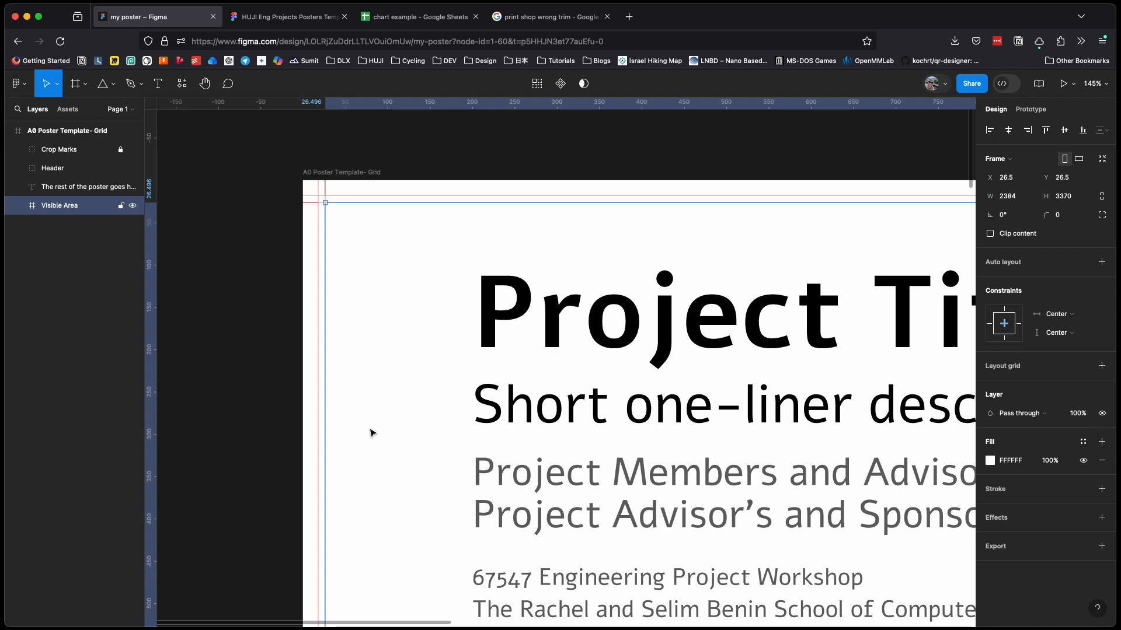
pyautogui.scroll(-3, 367, 408)
pyautogui.scroll(-5, 364, 364)
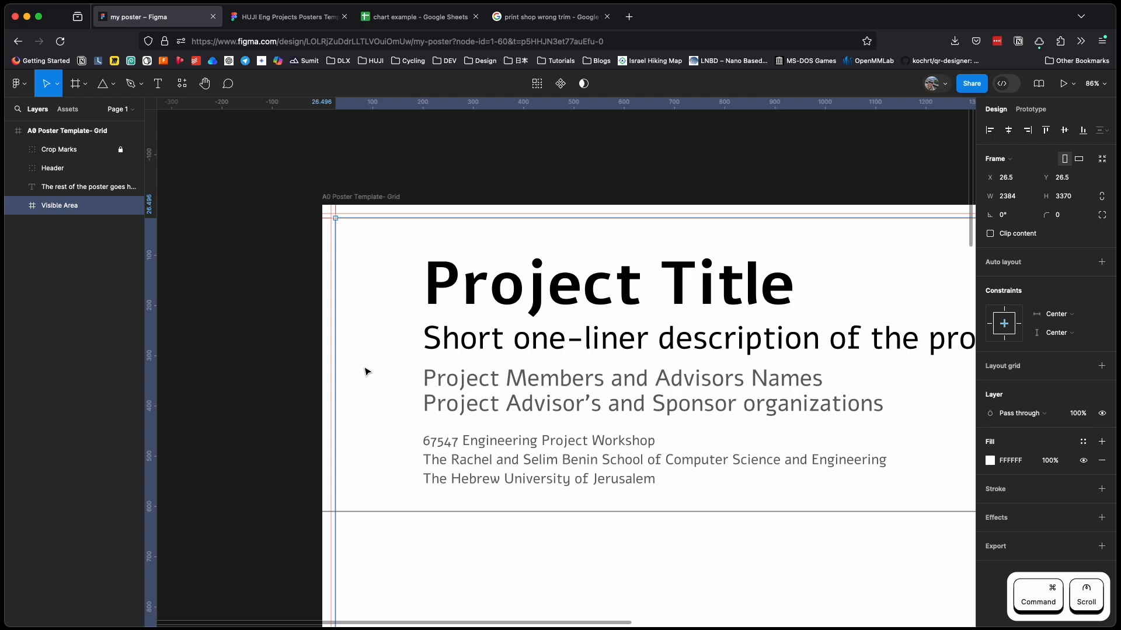
pyautogui.scroll(-5, 364, 372)
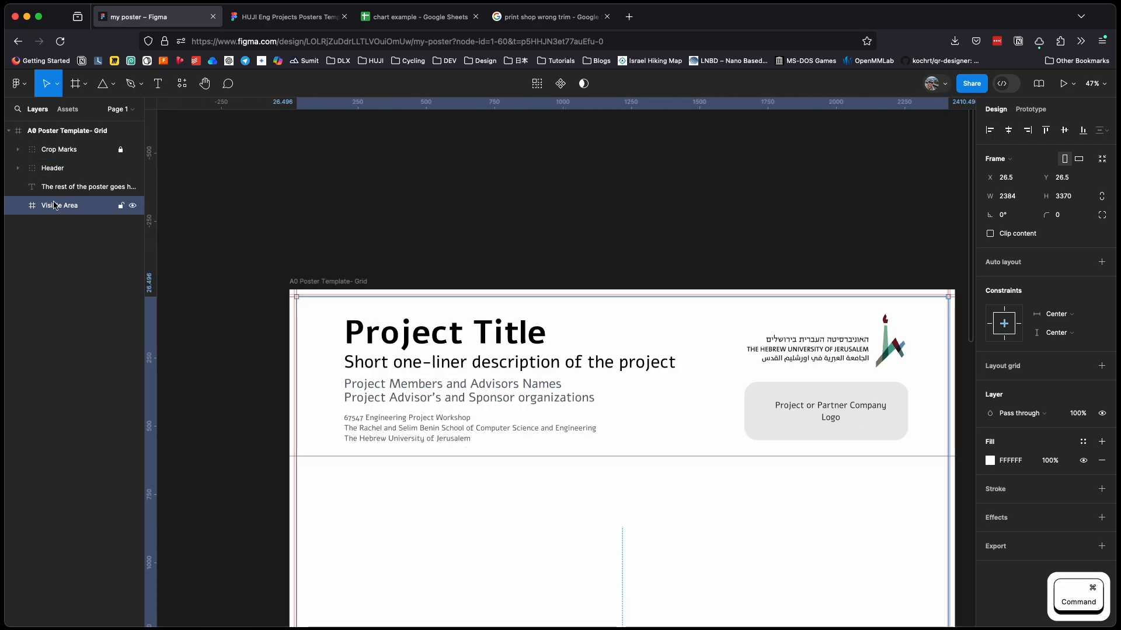
# - Expand the Header group to examine its layers, select the one-liner text and the whole group in turn, and deselect everything
pyautogui.click(52, 171)
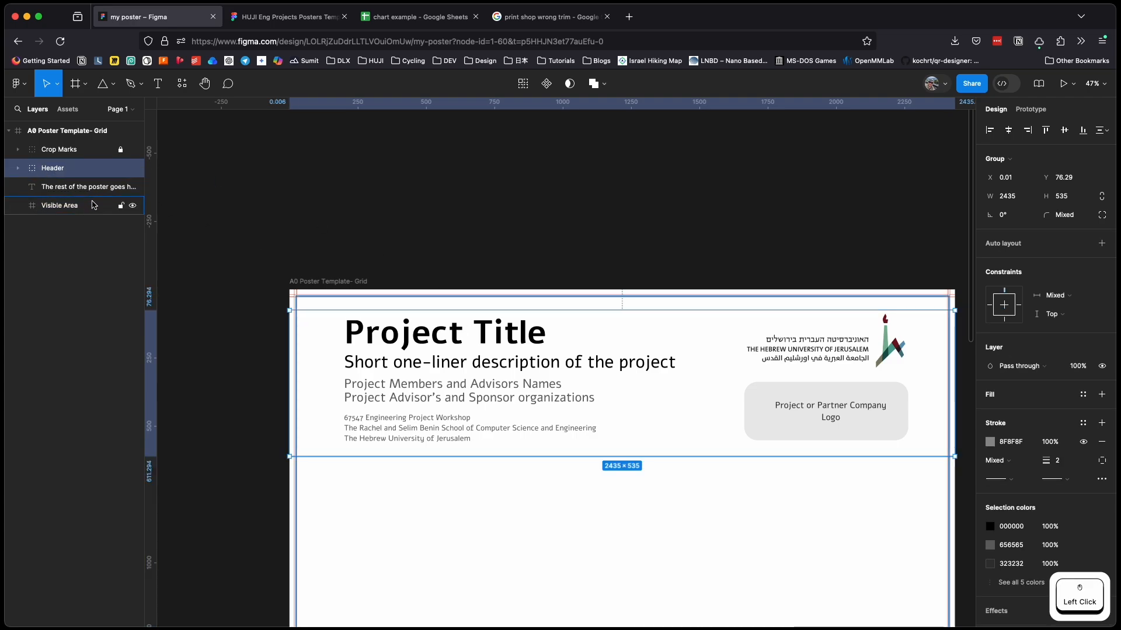
pyautogui.click(20, 169)
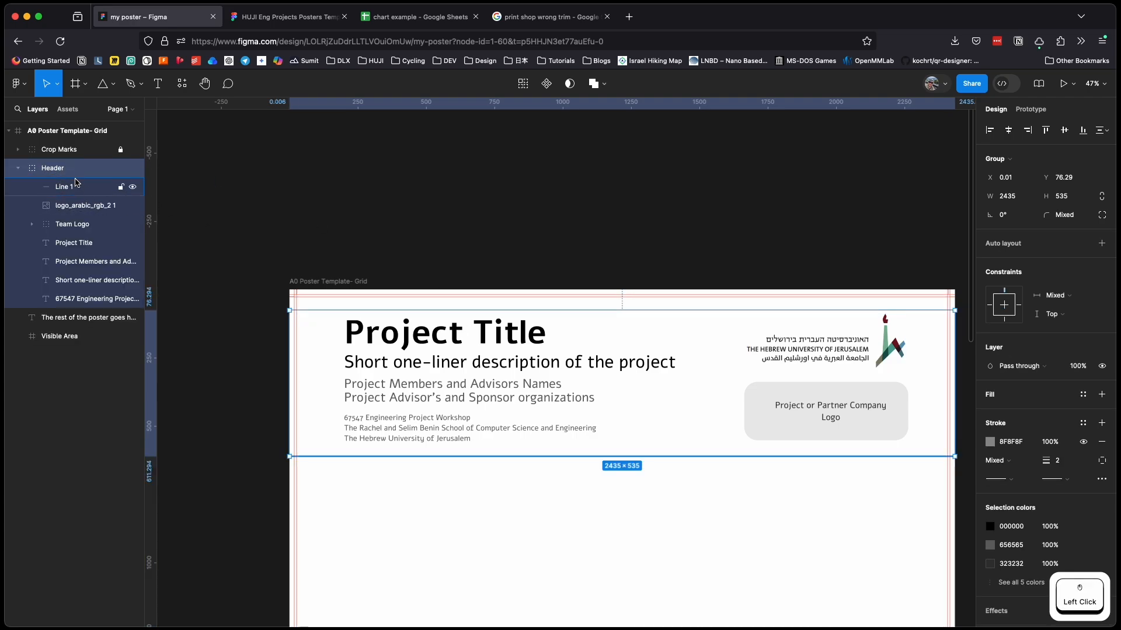
pyautogui.click(88, 261)
pyautogui.click(92, 280)
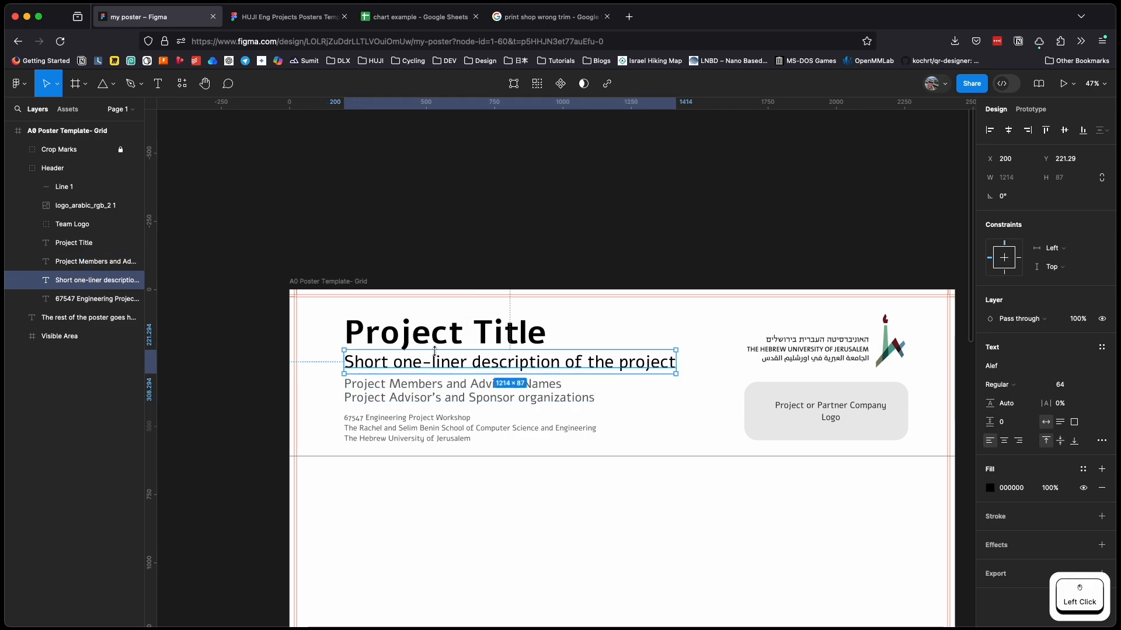
pyautogui.click(275, 215)
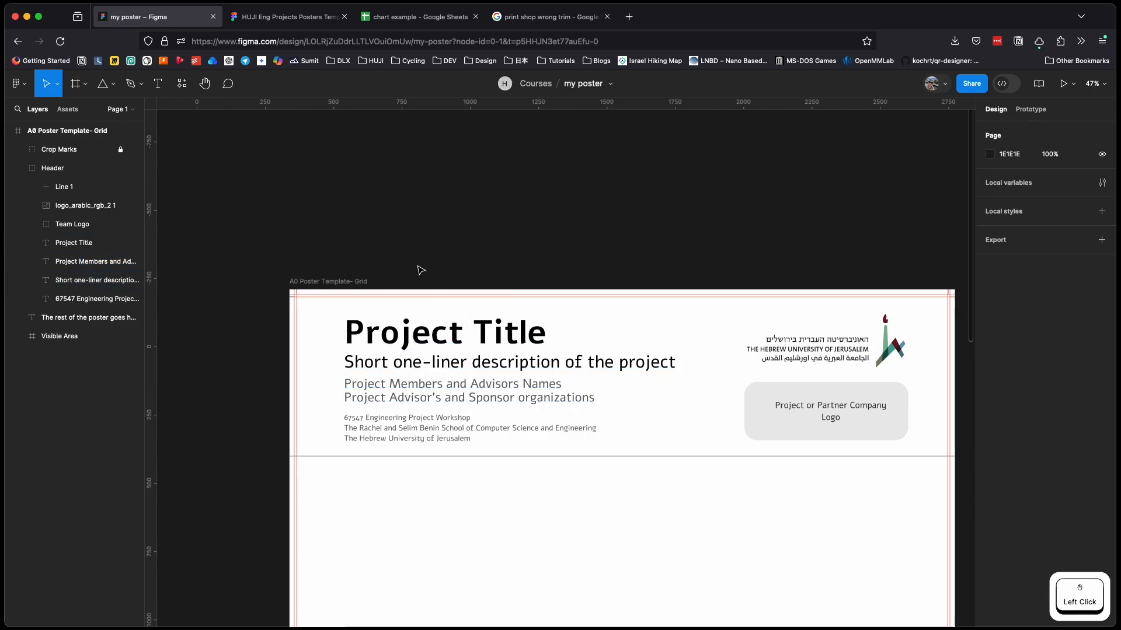
pyautogui.click(139, 170)
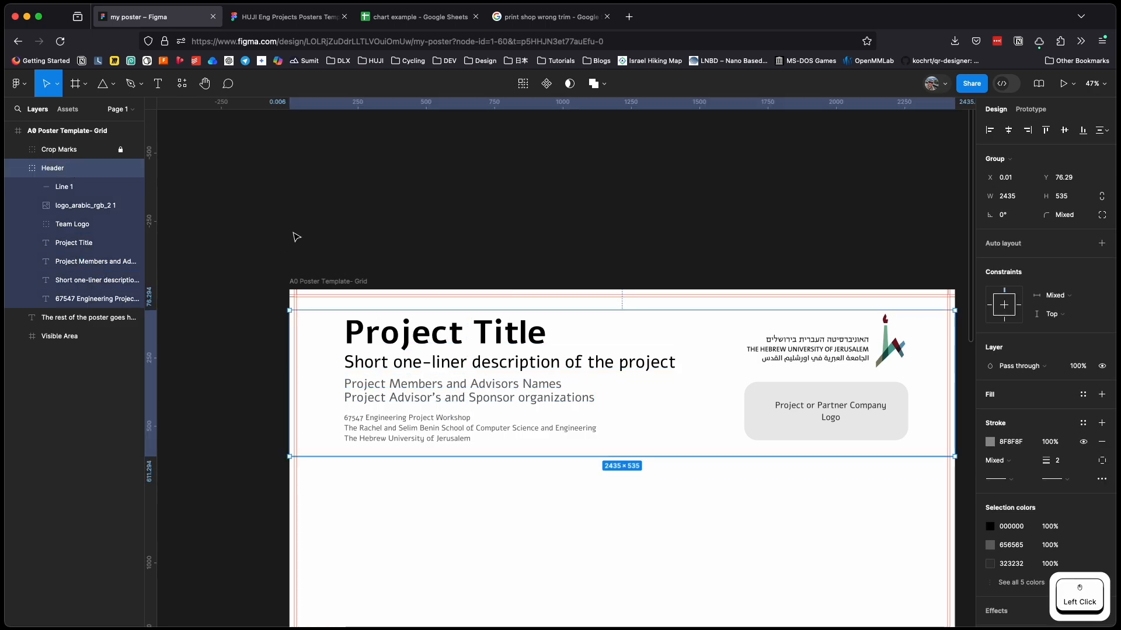
pyautogui.click(352, 222)
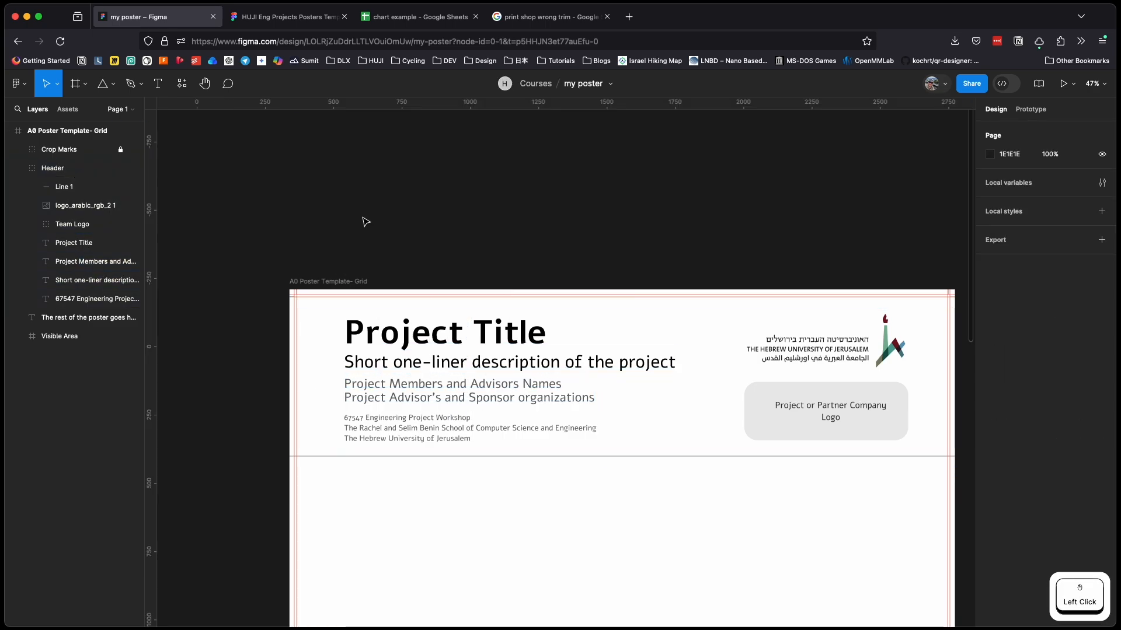
# - Check that the header's one-liner, title, members, workshop and partner logo texts are editable, and leave text editing
pyautogui.click(503, 387)
pyautogui.click(496, 363)
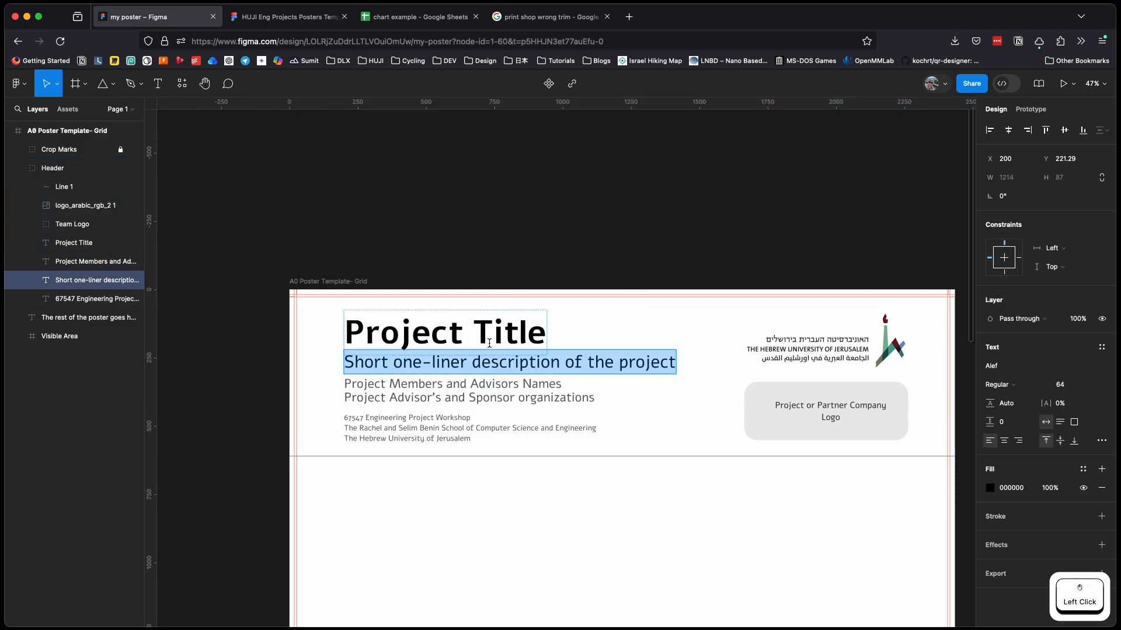
pyautogui.click(488, 339)
pyautogui.click(505, 380)
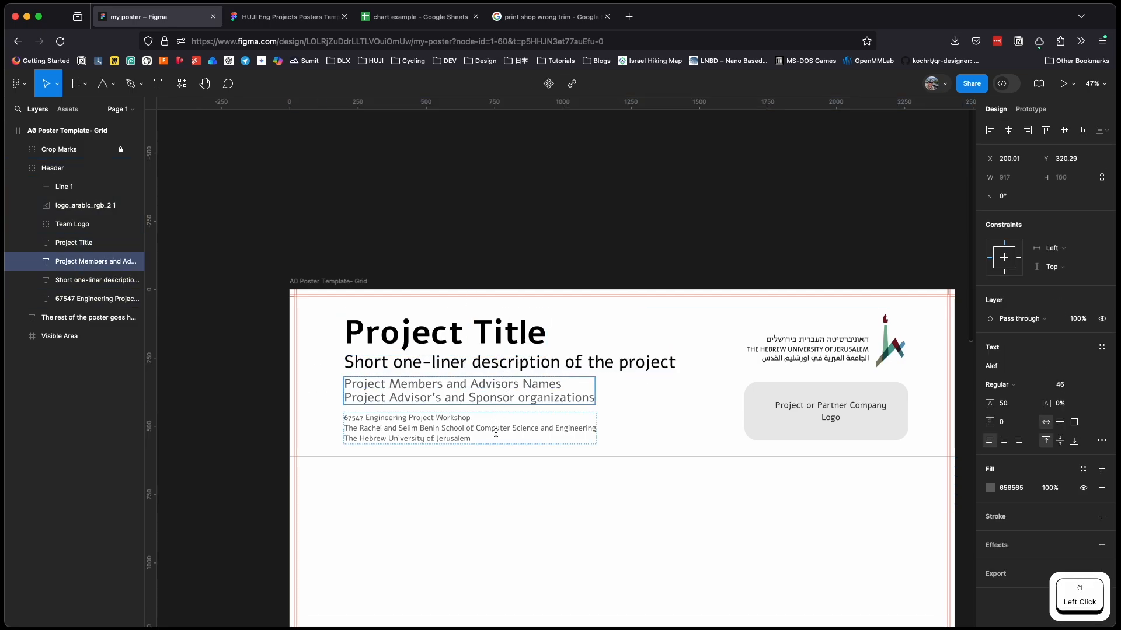
pyautogui.click(493, 420)
pyautogui.click(840, 416)
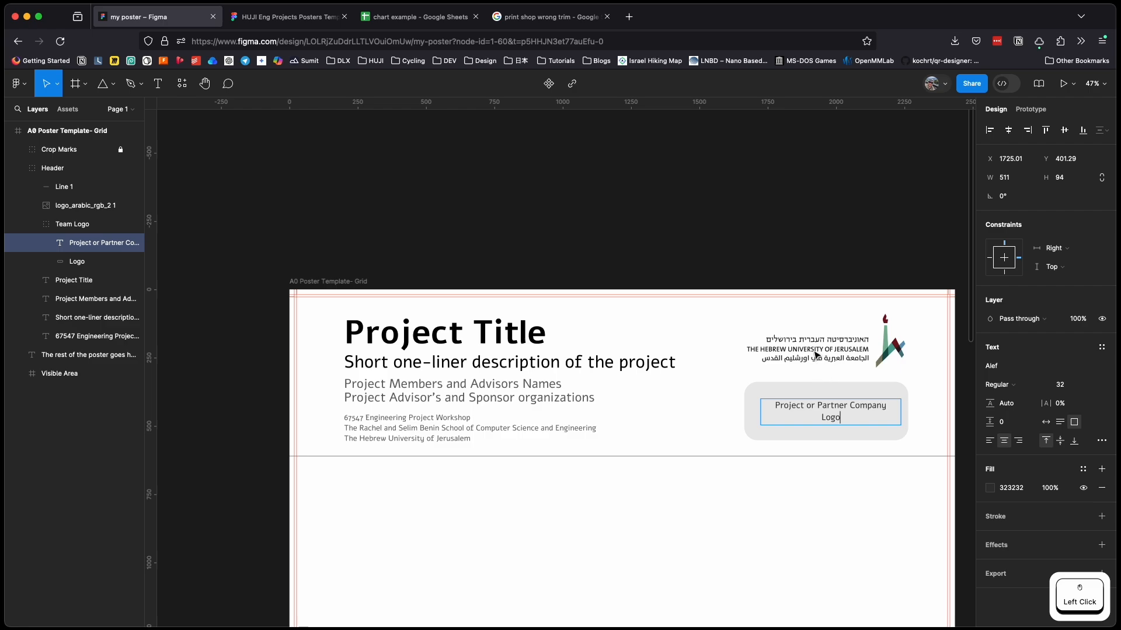
pyautogui.press('Escape')
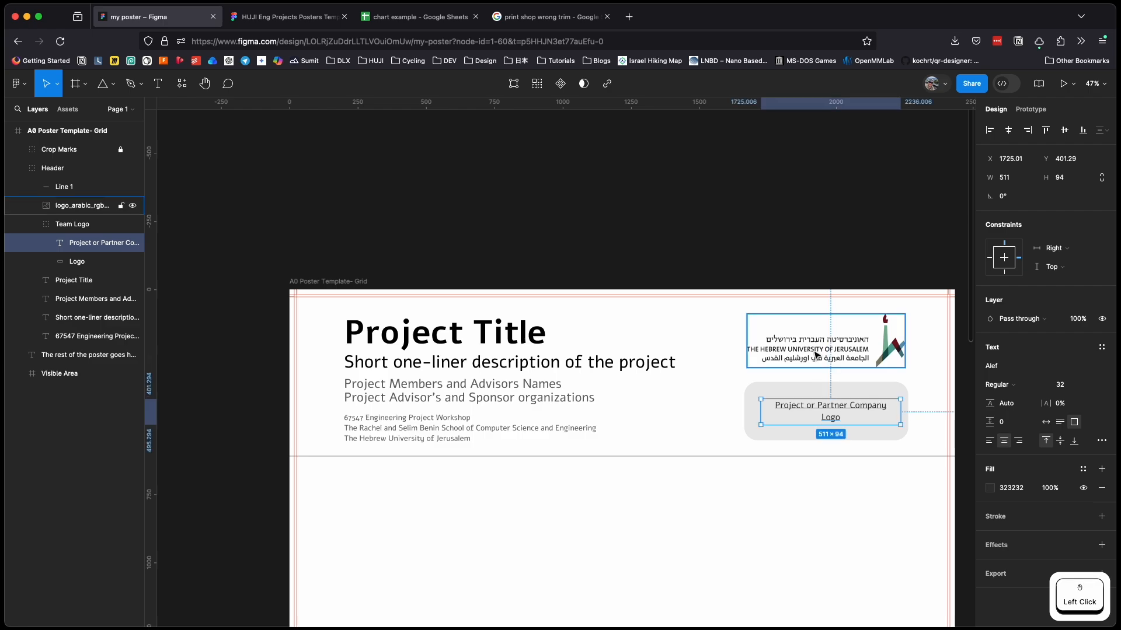
# - Open the Project Members and Advisors Names text for editing and leave it with its wording unchanged
pyautogui.click(560, 394)
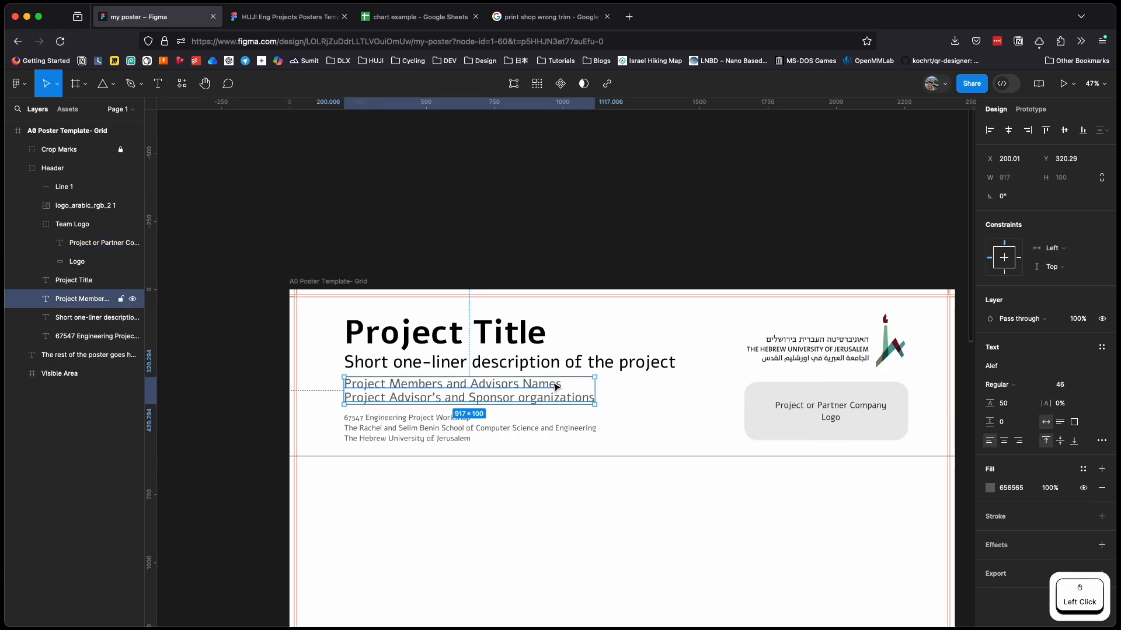
pyautogui.doubleClick(556, 386)
pyautogui.click(552, 385)
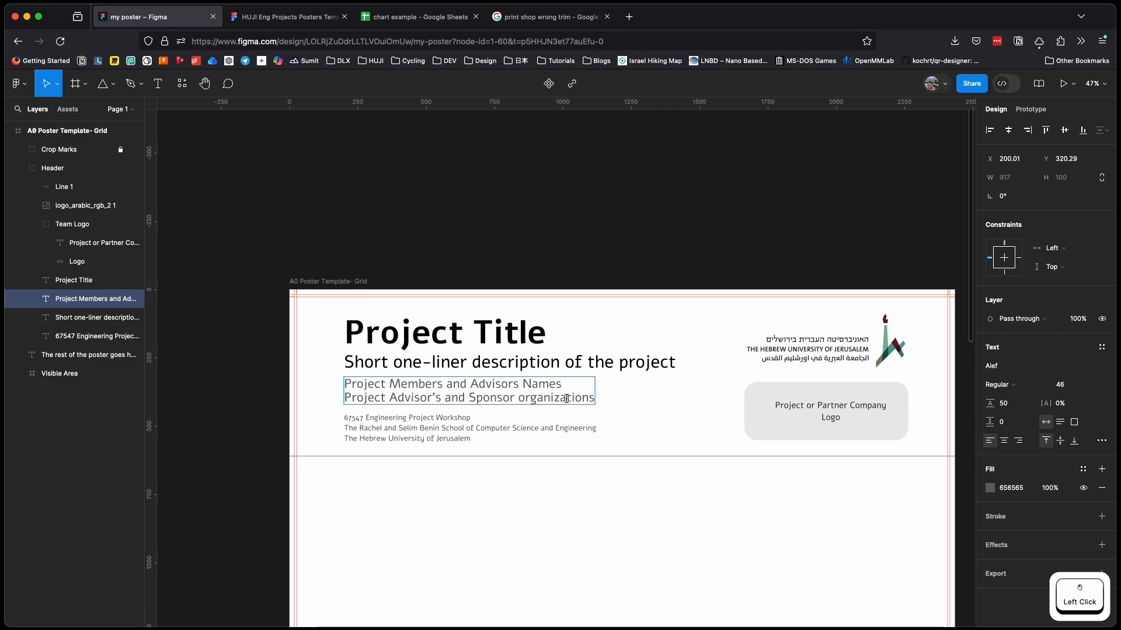
pyautogui.click(849, 379)
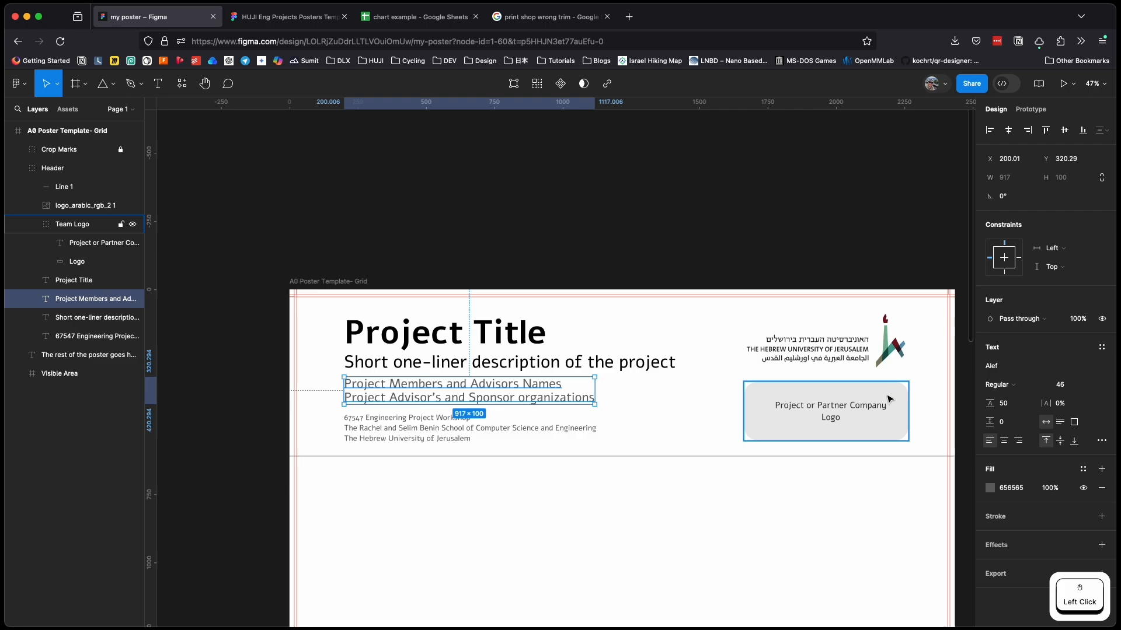
# - Select the Team Logo group in the header and examine the poster's body area with its placeholder text
pyautogui.scroll(5, 888, 399)
pyautogui.click(902, 382)
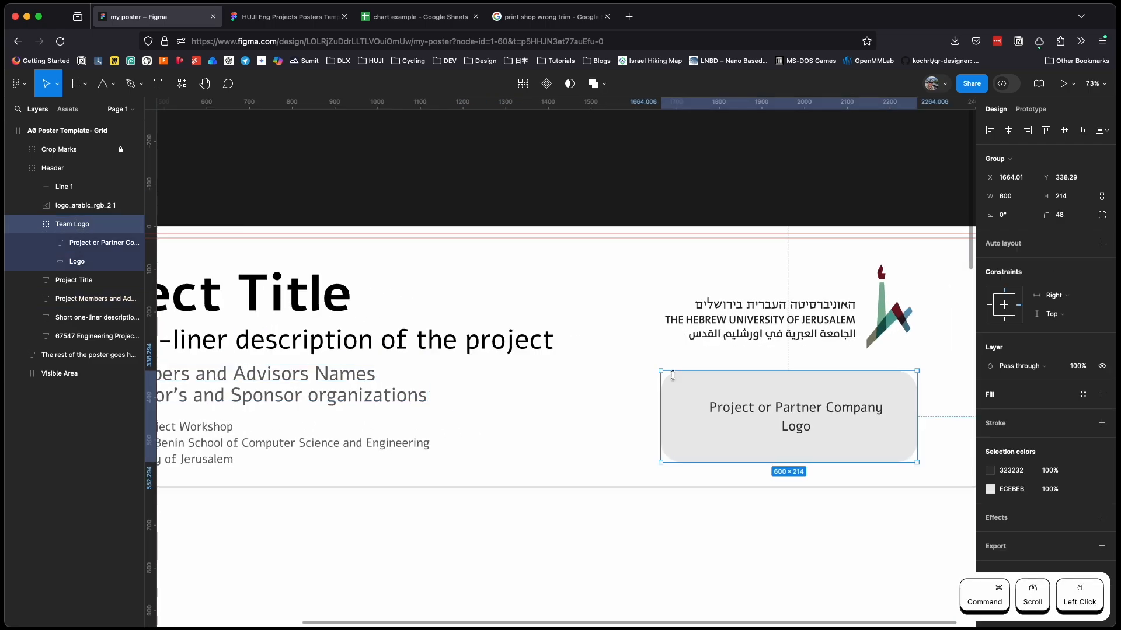
pyautogui.scroll(-5, 671, 374)
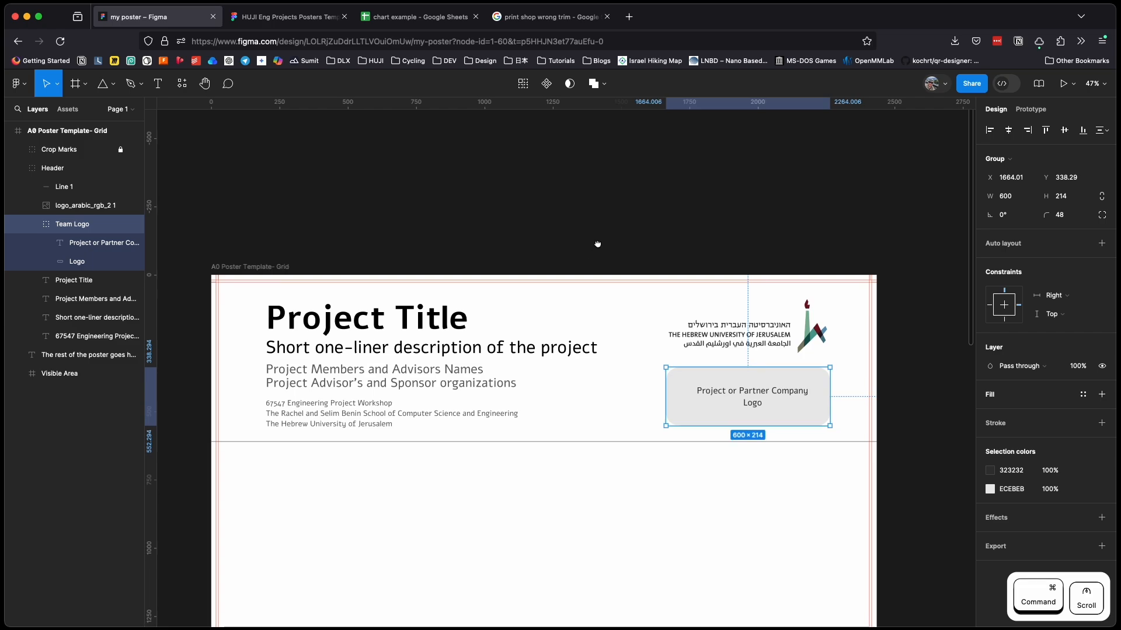
pyautogui.scroll(-2, 601, 234)
pyautogui.scroll(-2, 604, 257)
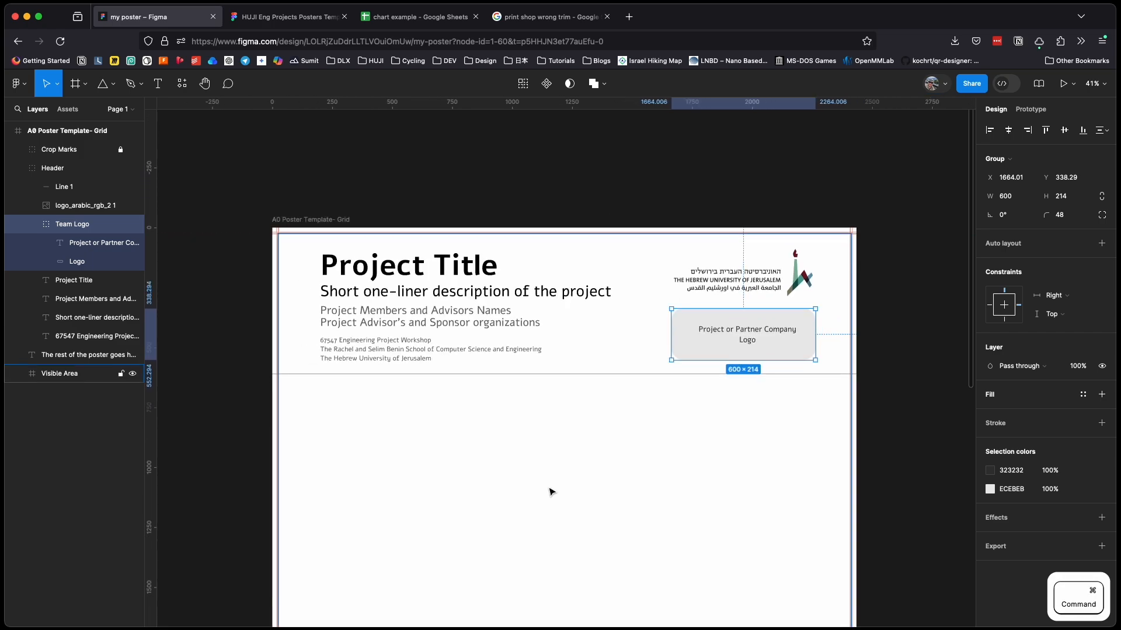
pyautogui.scroll(-1, 552, 466)
pyautogui.scroll(-5, 555, 409)
pyautogui.scroll(-4, 557, 391)
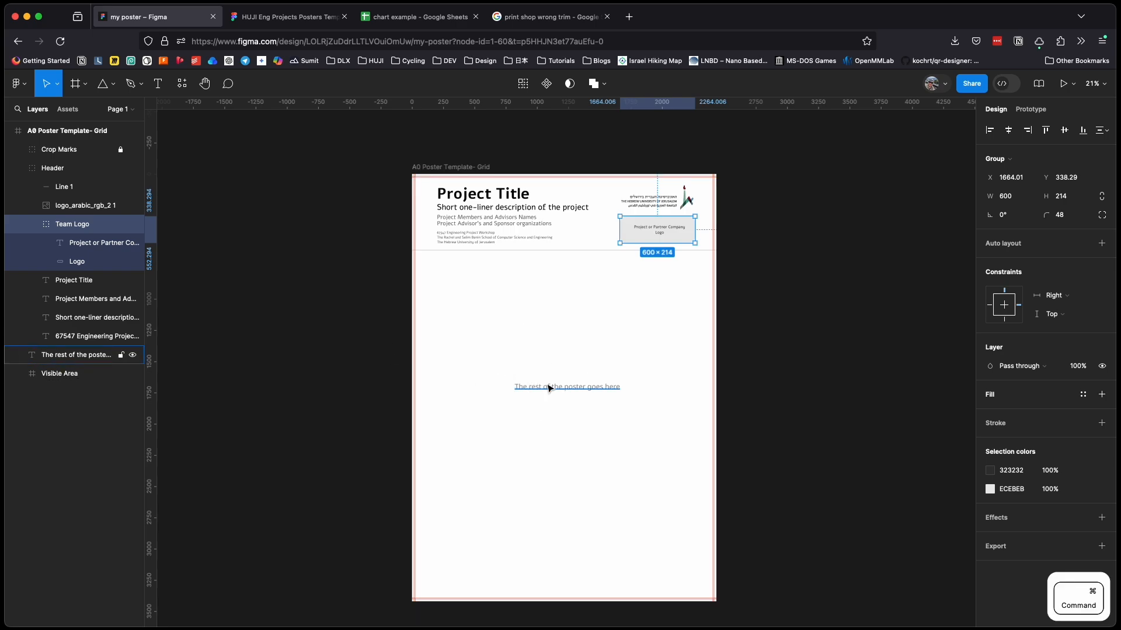
pyautogui.keyDown('super'); pyautogui.scroll(3, 547, 387); pyautogui.keyUp('super')
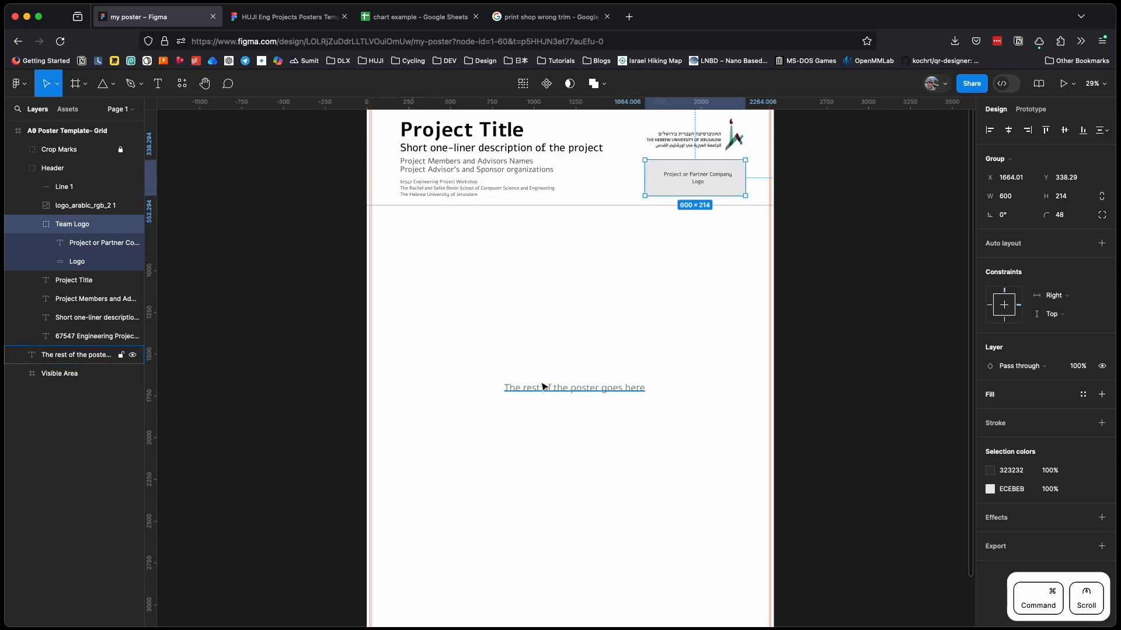
# - Select the Visible Area frame, collapse the Header group's layers and deselect everything
pyautogui.click(67, 374)
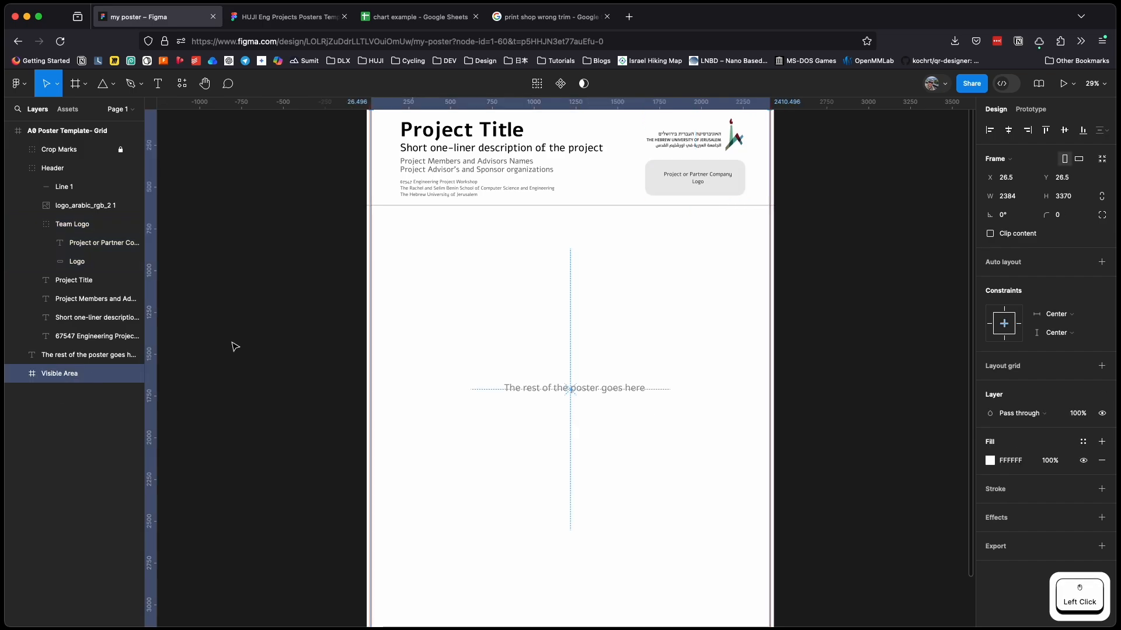
pyautogui.click(19, 170)
pyautogui.click(295, 268)
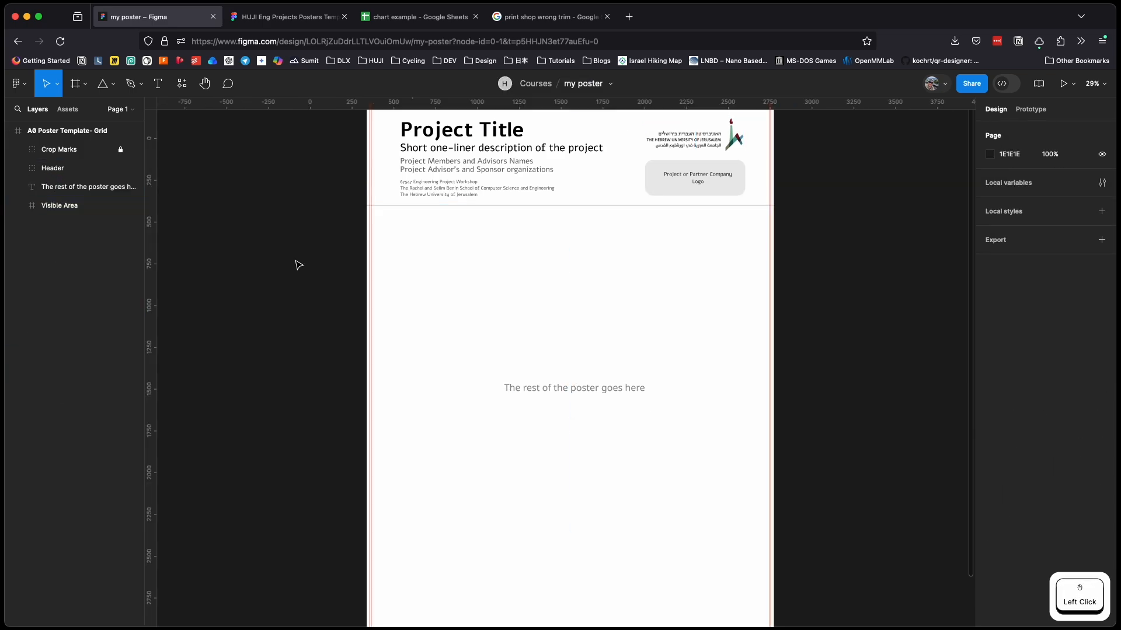
pyautogui.scroll(-3, 298, 272)
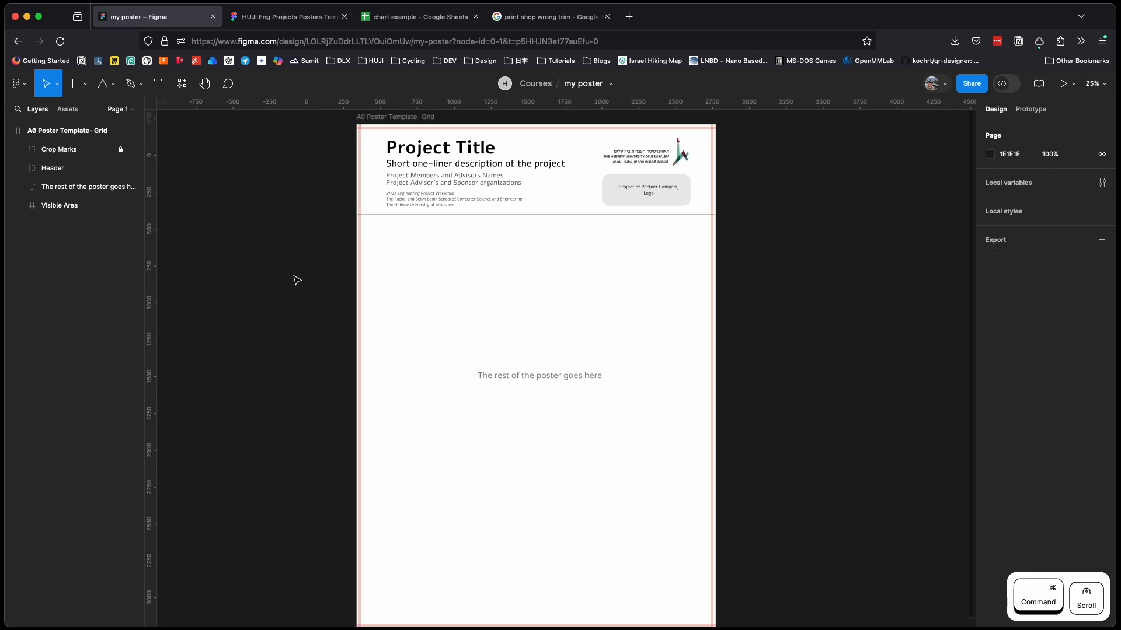
pyautogui.scroll(-1, 297, 282)
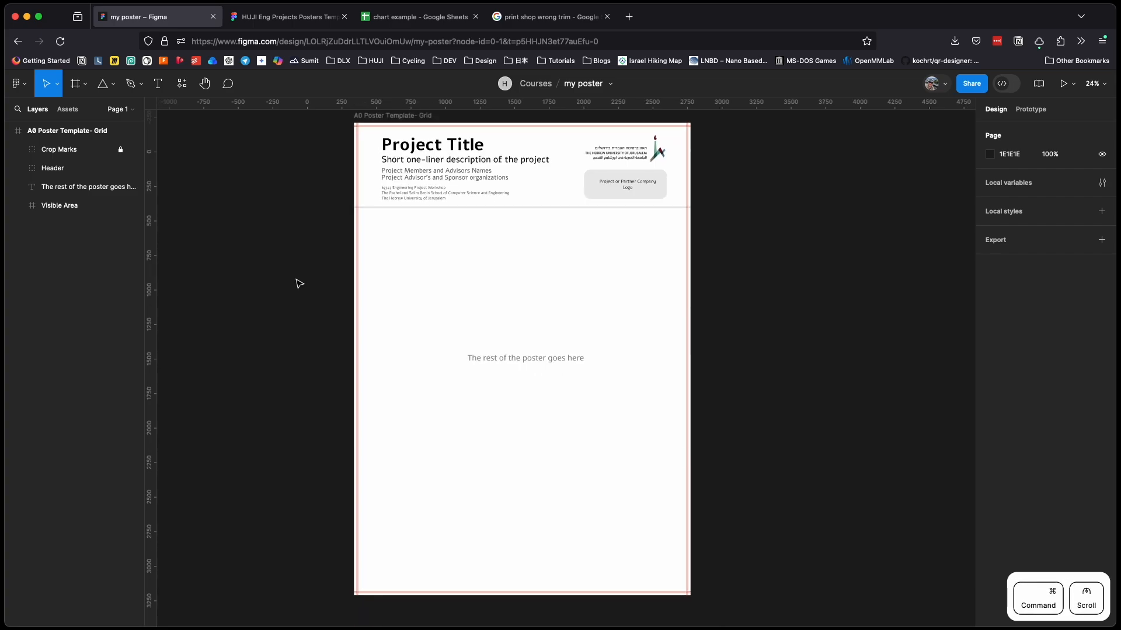
# - Search the plugins for "coolors", run the Coolors plugin and place its window on the empty canvas beside the poster
pyautogui.scroll(1, 301, 288)
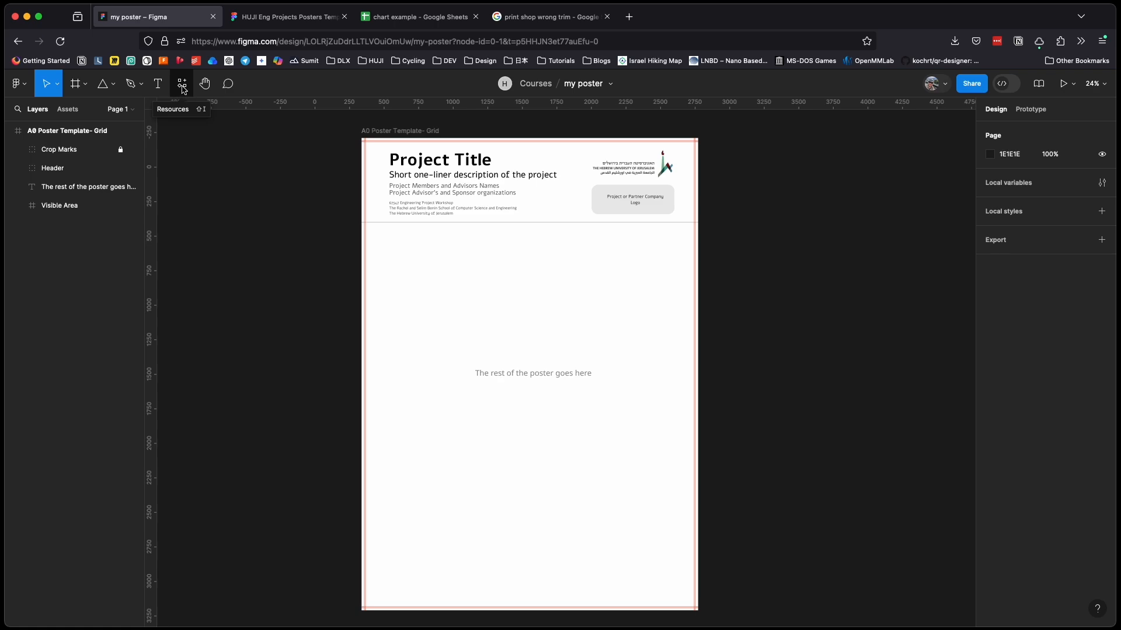
pyautogui.click(182, 85)
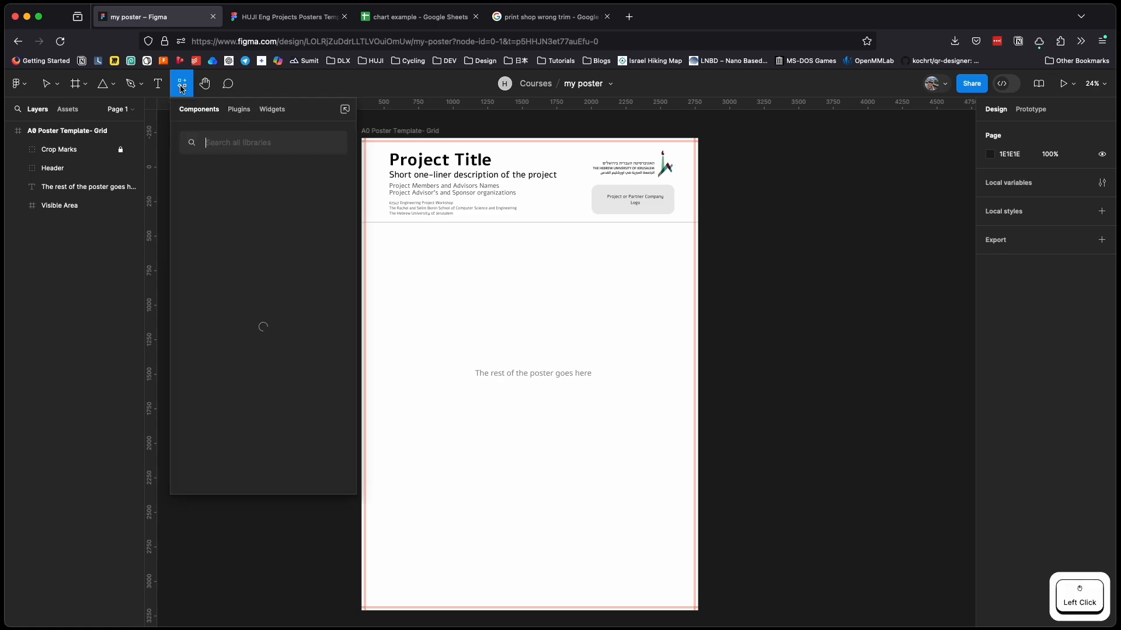
pyautogui.click(244, 112)
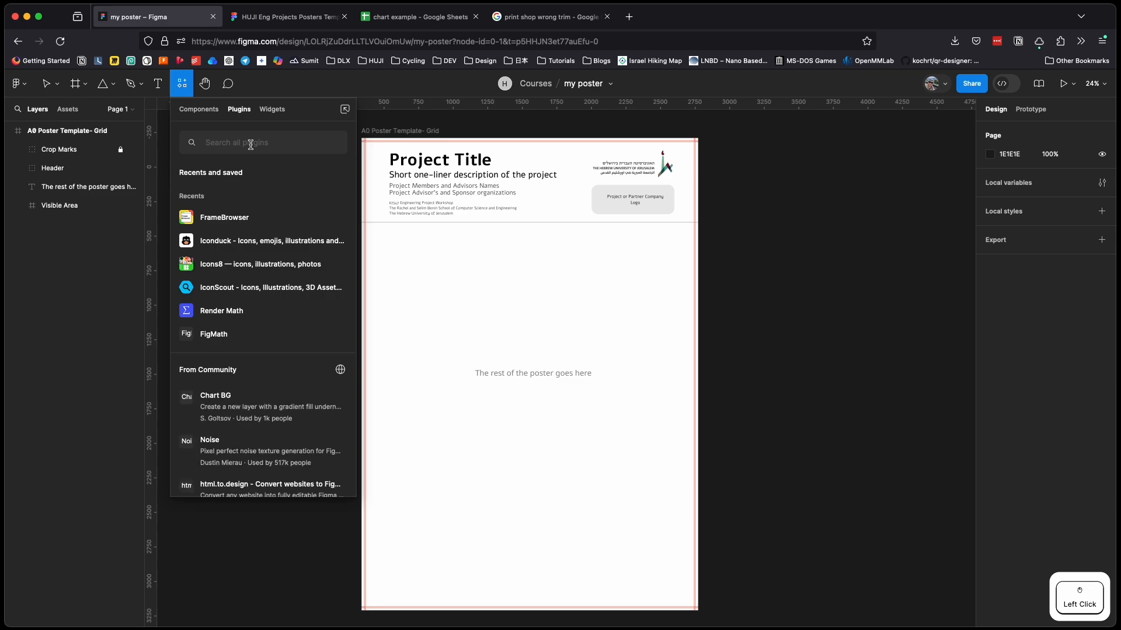
pyautogui.write('coolors')
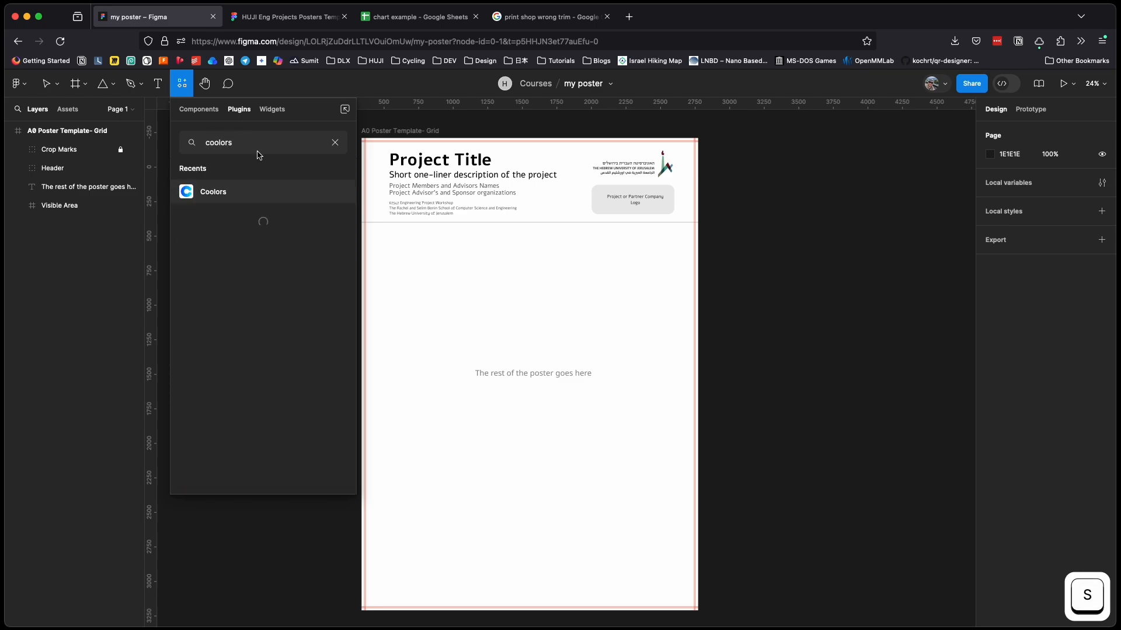
pyautogui.click(222, 197)
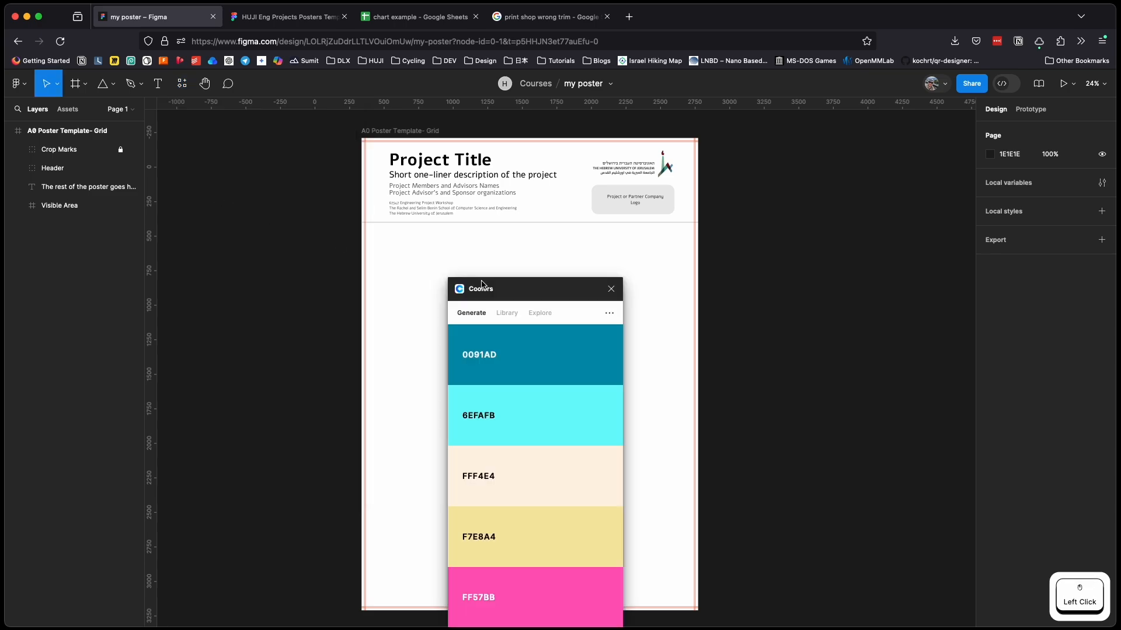
pyautogui.moveTo(543, 292); pyautogui.dragTo(848, 191)
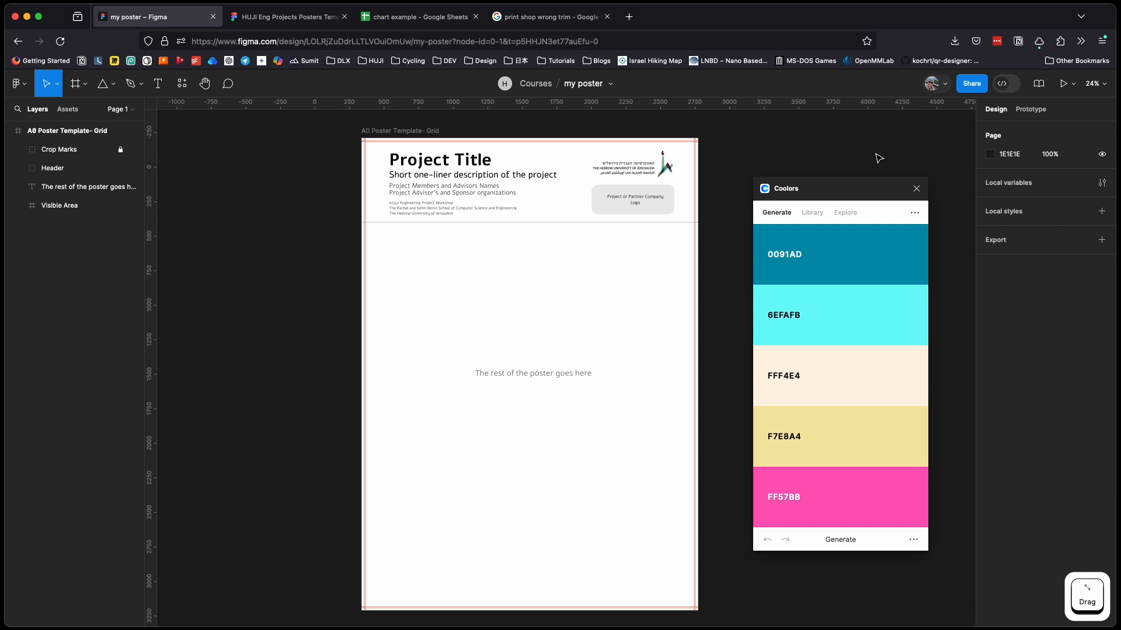
# - Generate one color palette after another in Coolors until one starting with the light green B5D6B2 comes up
pyautogui.moveTo(873, 385)
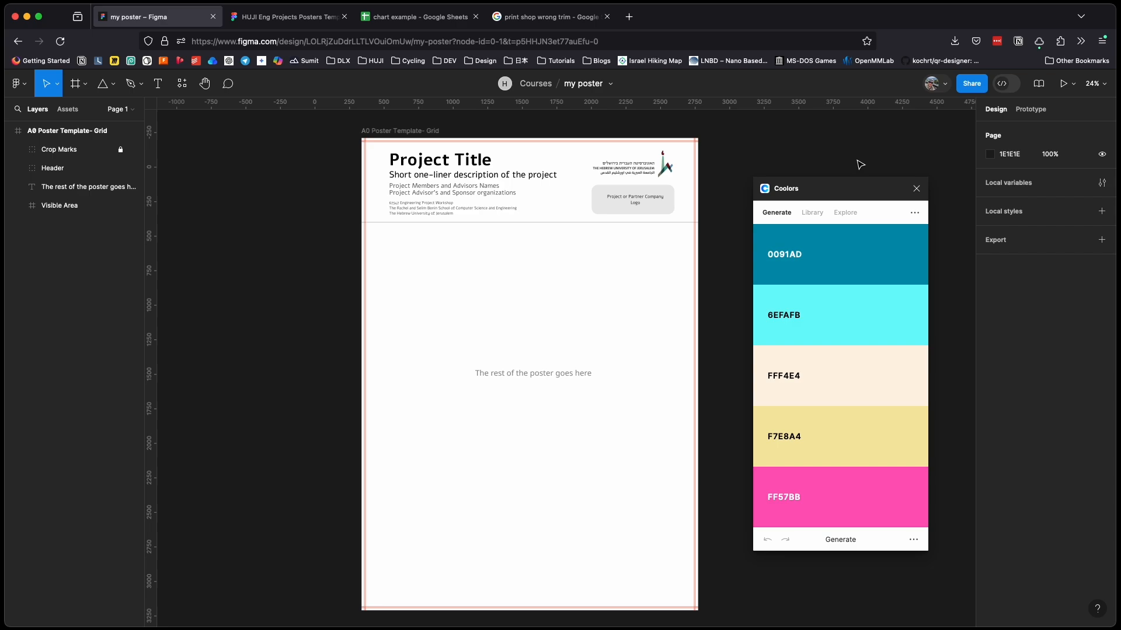
pyautogui.click(849, 538)
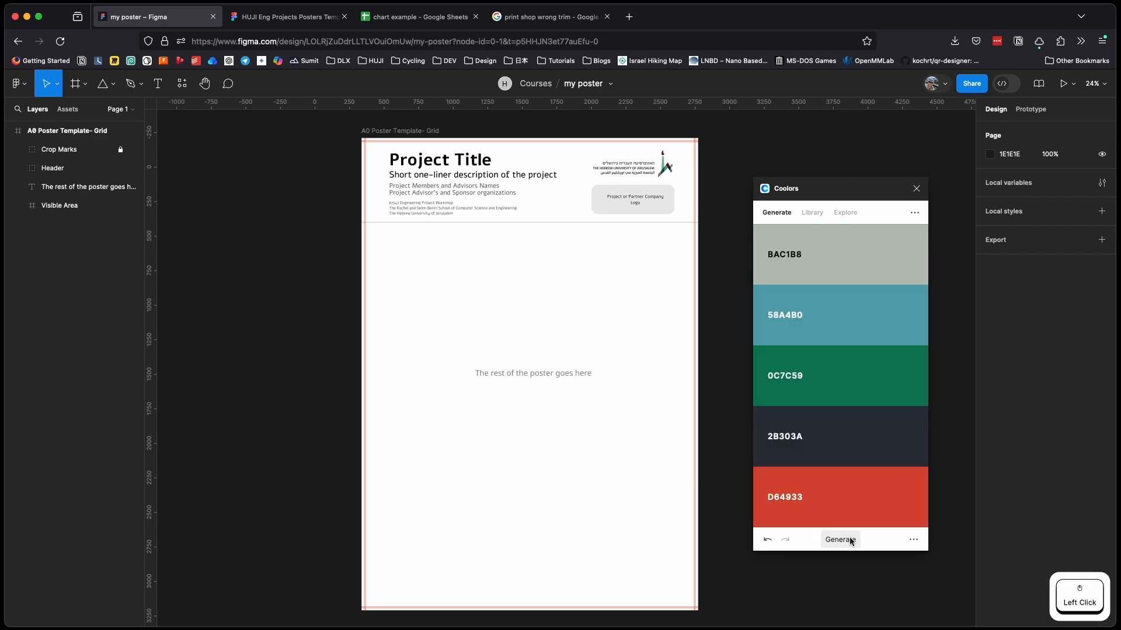
pyautogui.click(849, 538)
pyautogui.click(849, 538)
pyautogui.click(849, 538)
pyautogui.click(849, 538)
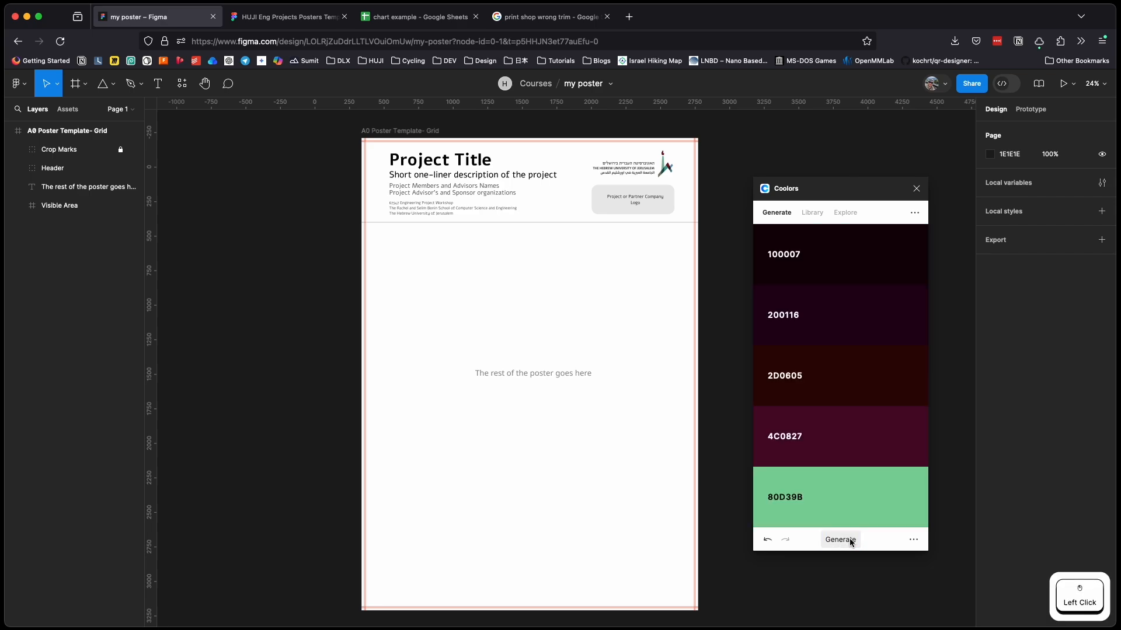
pyautogui.click(849, 539)
pyautogui.click(849, 538)
pyautogui.click(849, 538)
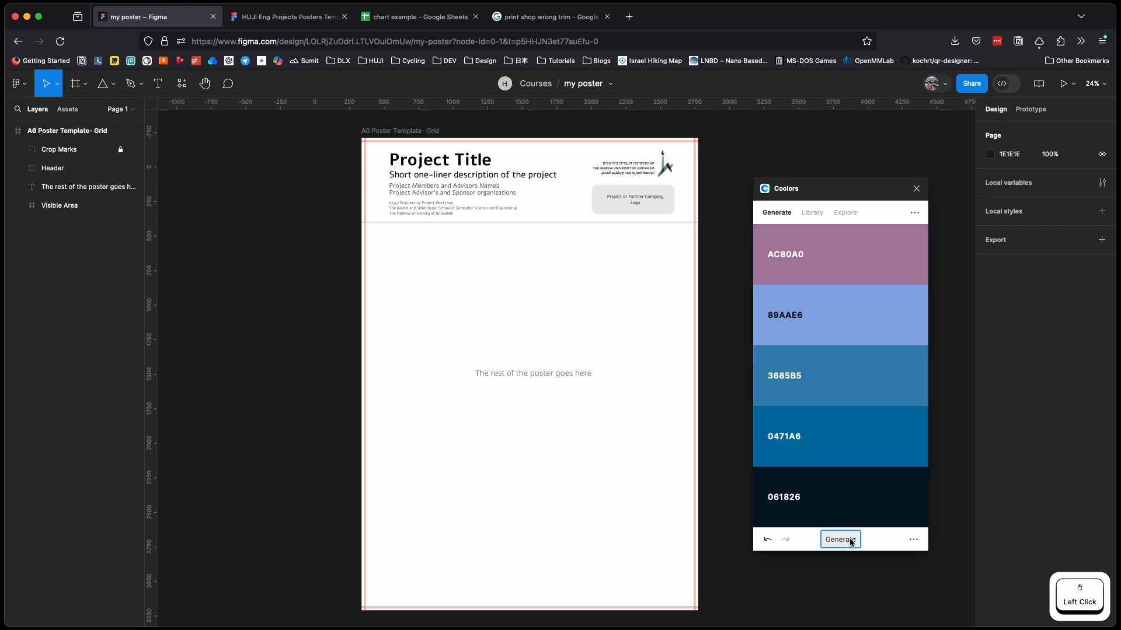
pyautogui.click(850, 538)
pyautogui.click(850, 538)
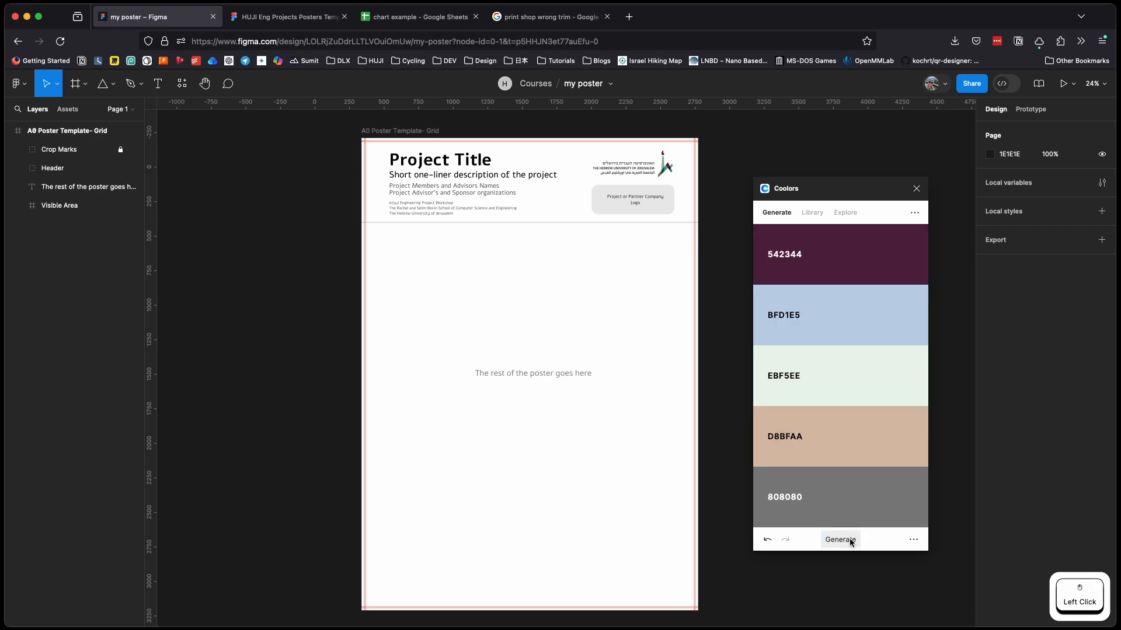
pyautogui.click(850, 538)
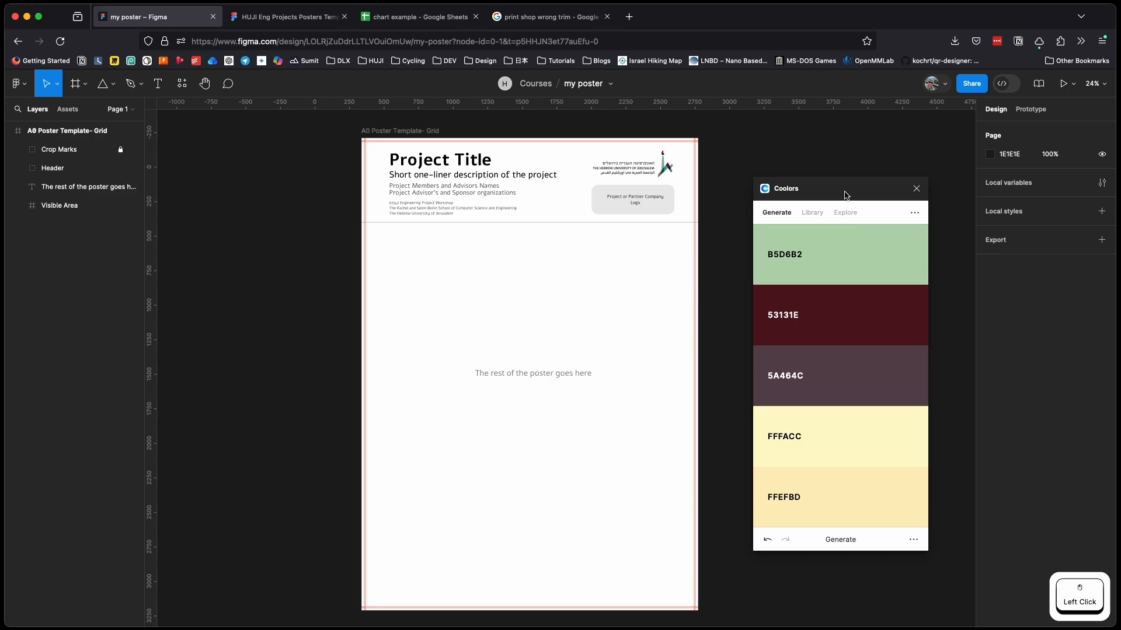
pyautogui.moveTo(846, 195); pyautogui.dragTo(835, 194)
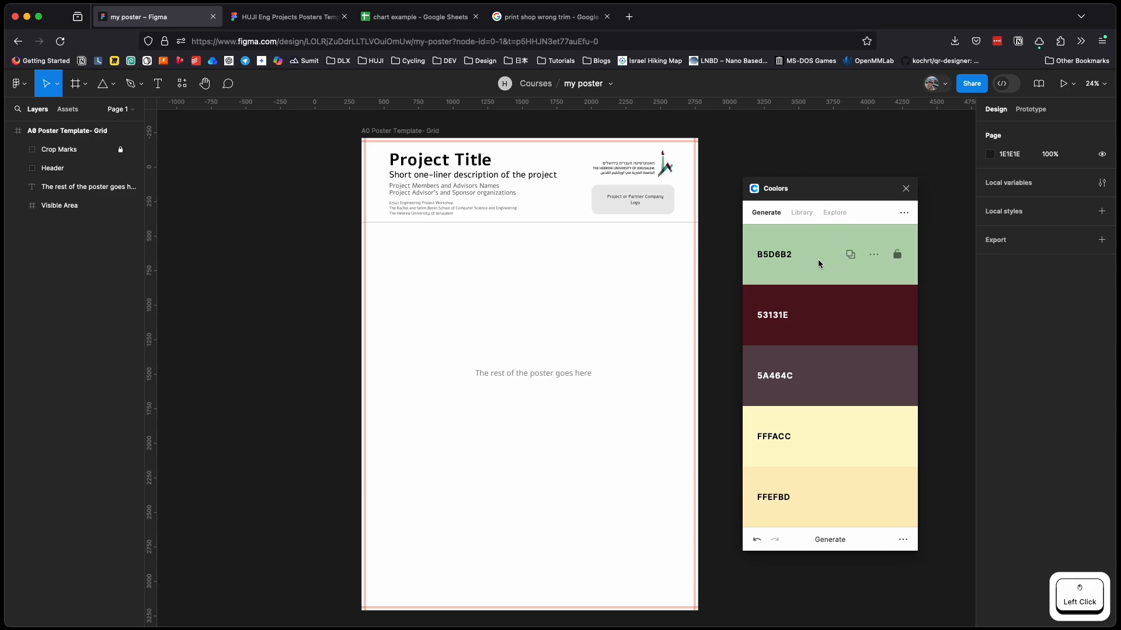
# - Lock the green B5D6B2 in the palette and regenerate the other four colors several times
pyautogui.click(898, 255)
pyautogui.click(842, 542)
pyautogui.click(843, 543)
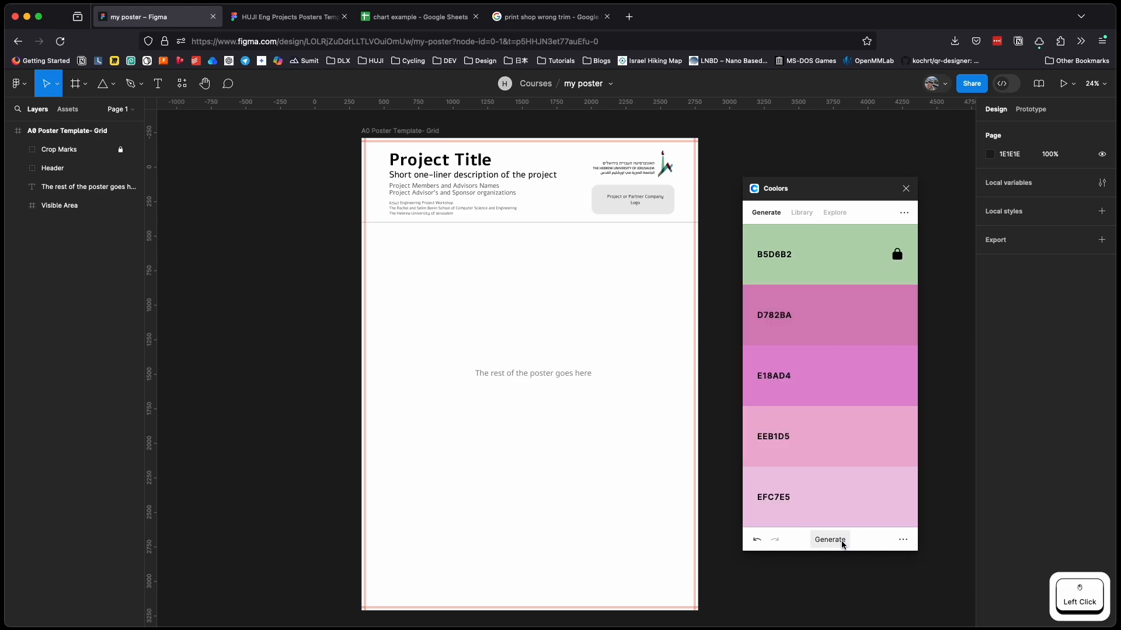
pyautogui.click(842, 542)
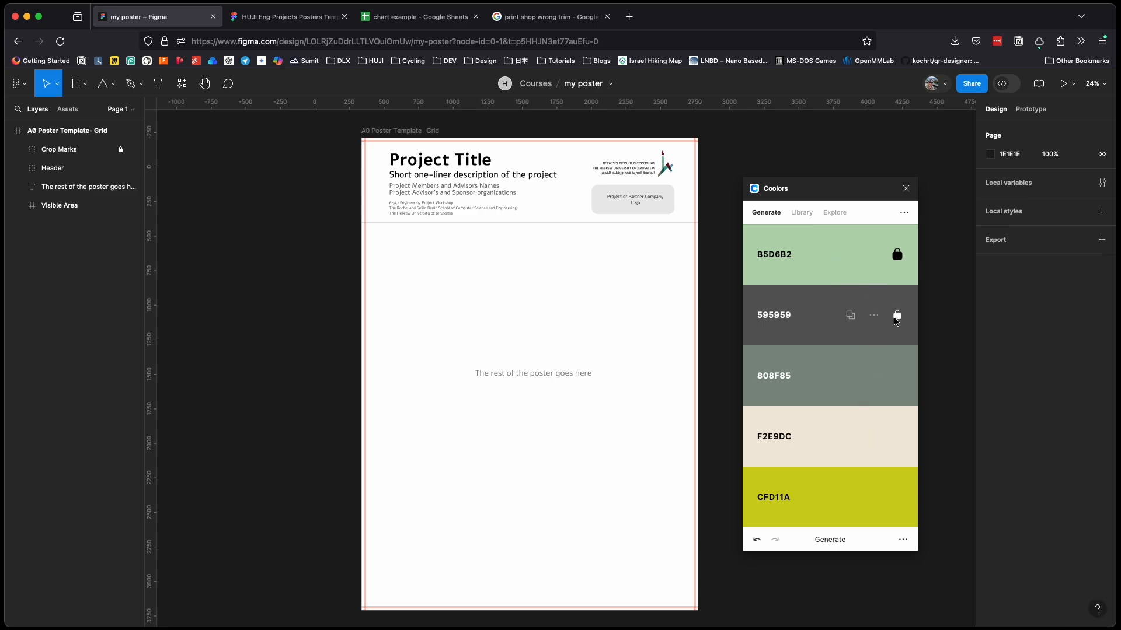
# - Lock 595959, 808F85 and F2E9DC as well and regenerate the palette's last color until it is the green 87A878
pyautogui.click(897, 316)
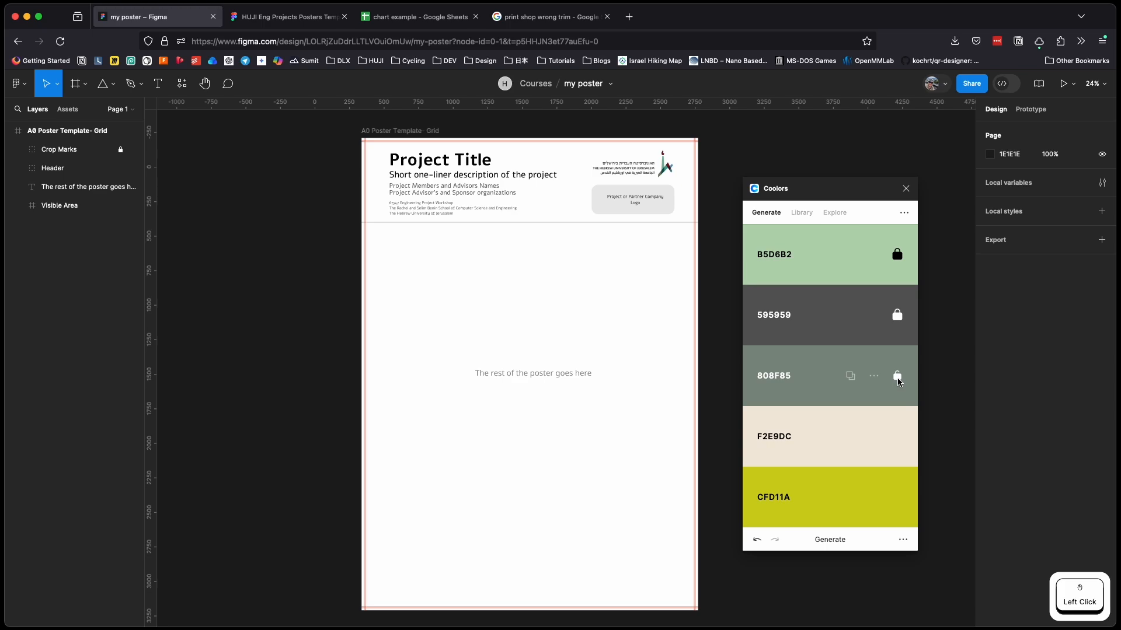
pyautogui.click(898, 379)
pyautogui.click(897, 438)
pyautogui.click(835, 539)
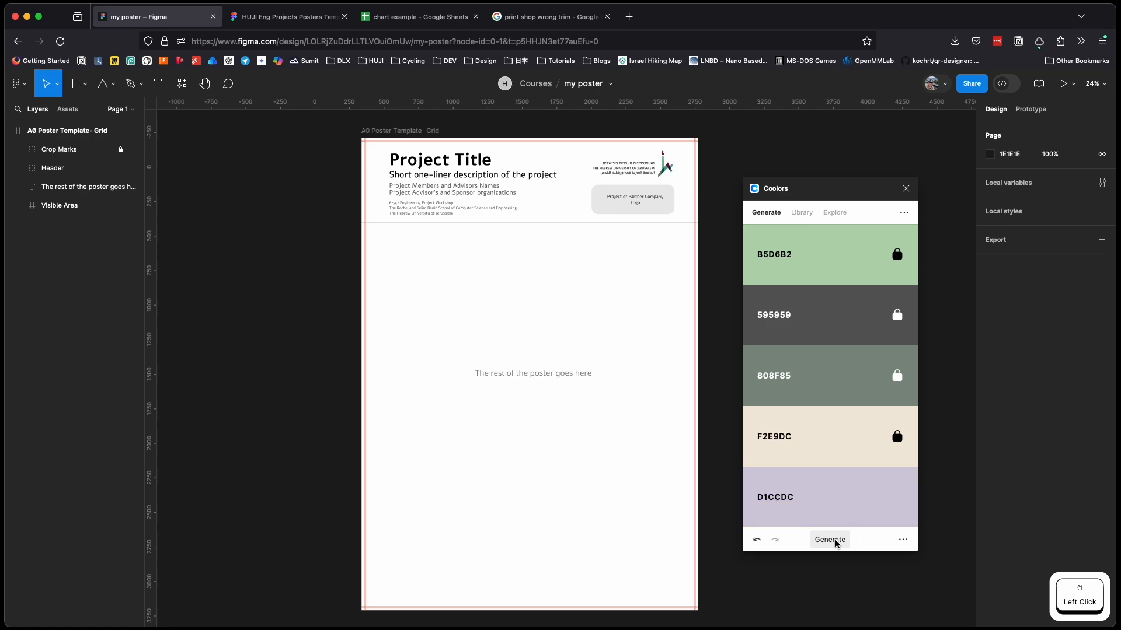
pyautogui.click(835, 540)
pyautogui.click(834, 539)
pyautogui.click(835, 539)
pyautogui.click(835, 539)
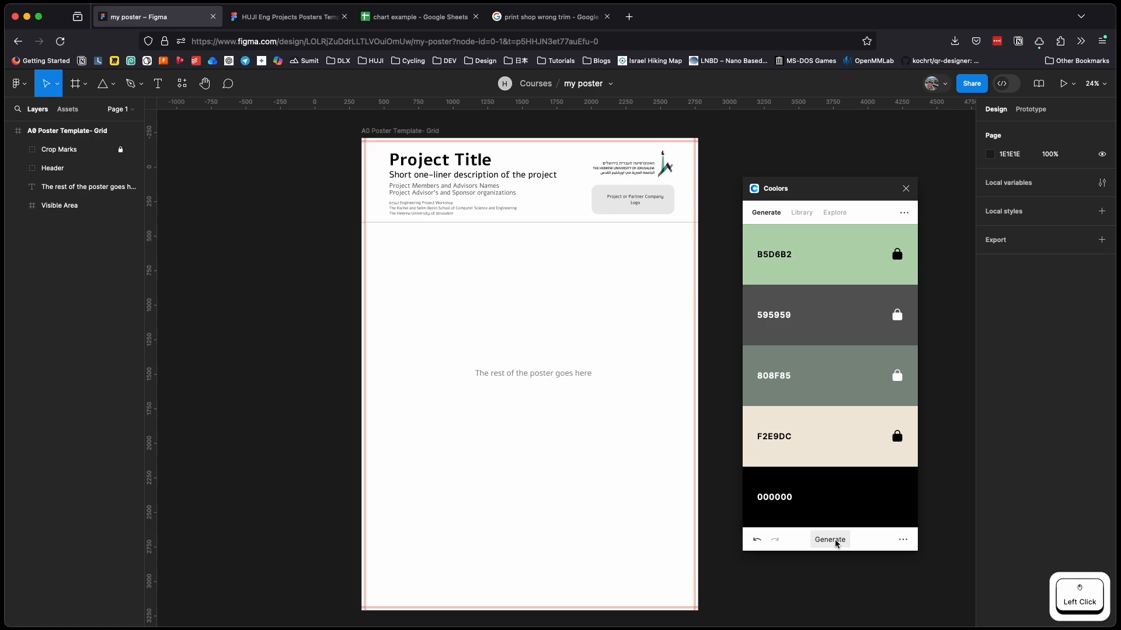
pyautogui.click(835, 539)
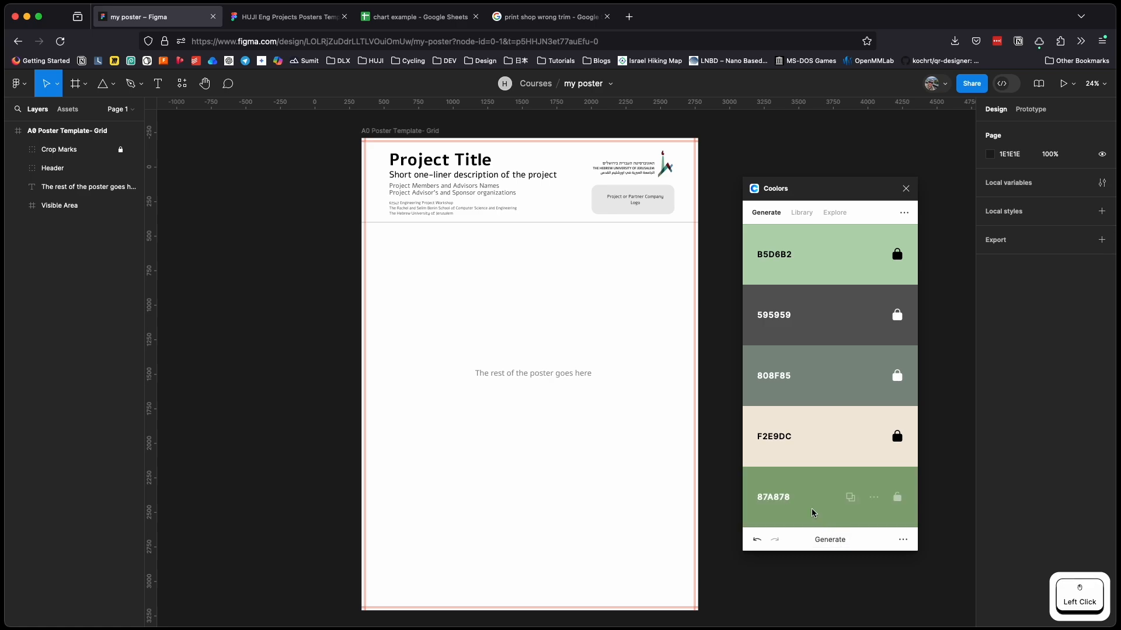
# - Change the palette's last color to the dark red A8081A with the color wheel
pyautogui.click(874, 498)
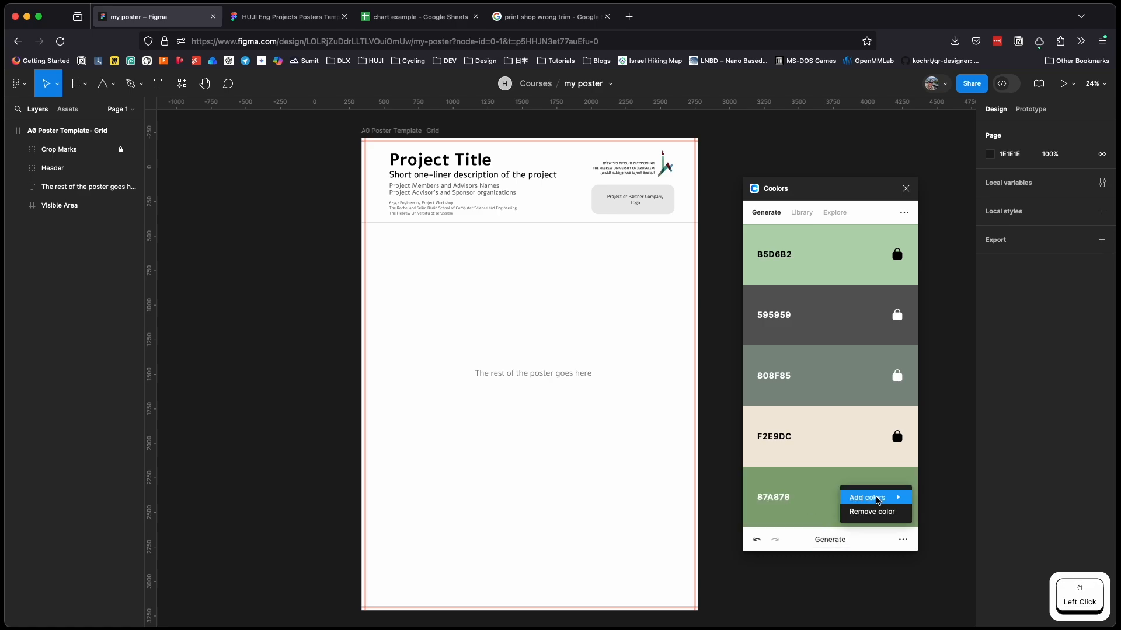
pyautogui.click(822, 503)
pyautogui.click(774, 497)
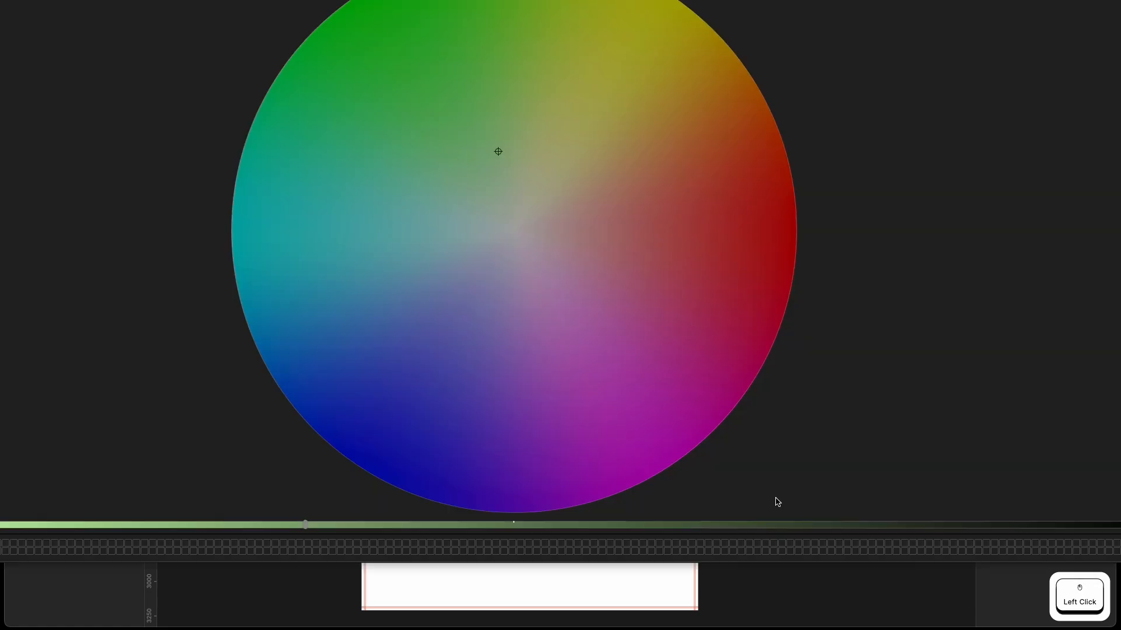
pyautogui.moveTo(663, 96)
pyautogui.mouseDown()
pyautogui.moveTo(712, 117)
pyautogui.moveTo(666, 300)
pyautogui.moveTo(570, 275)
pyautogui.moveTo(602, 327)
pyautogui.moveTo(781, 265)
pyautogui.mouseUp()
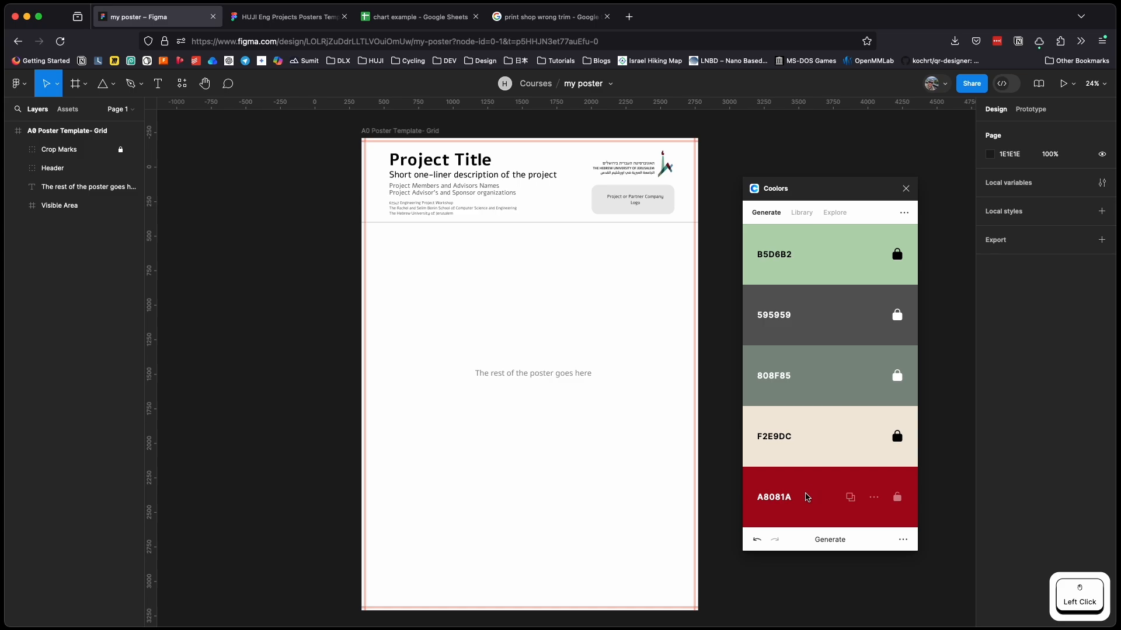
# - Lock the red A8081A, unlock the other four colors and regenerate them several times around it
pyautogui.click(897, 497)
pyautogui.click(897, 437)
pyautogui.click(897, 255)
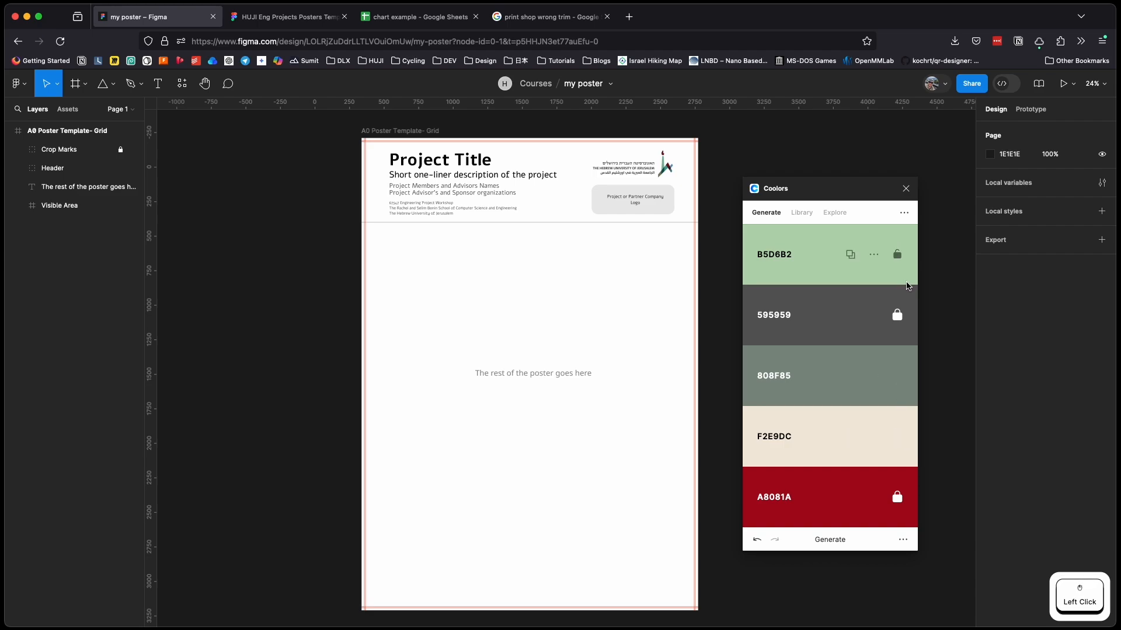
pyautogui.click(897, 315)
pyautogui.click(846, 539)
pyautogui.click(845, 539)
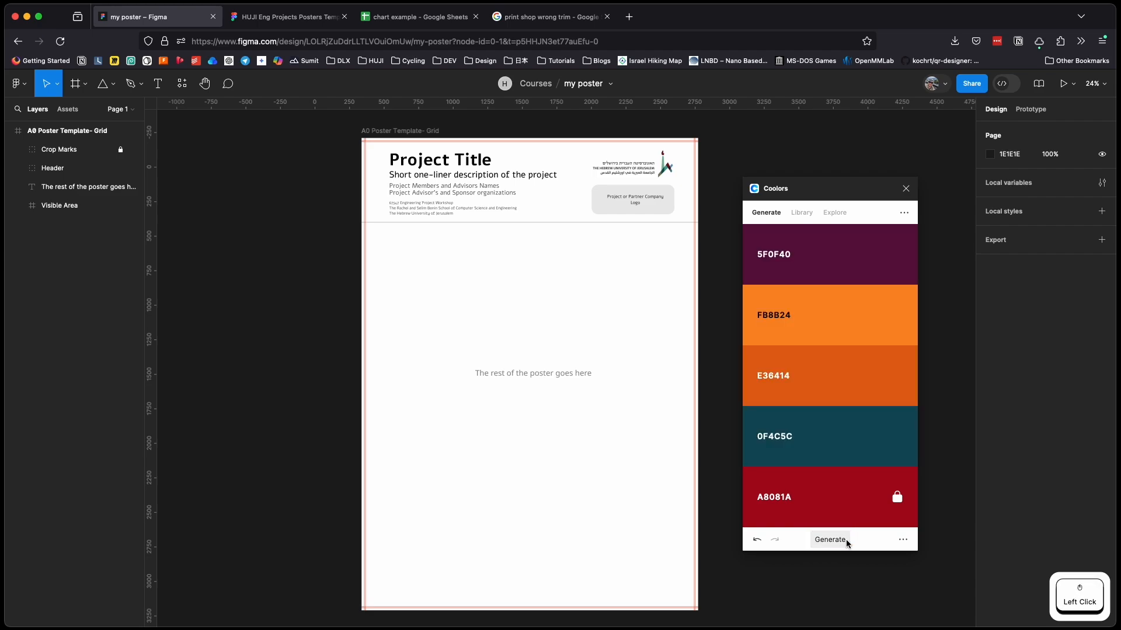
pyautogui.click(846, 539)
pyautogui.click(846, 539)
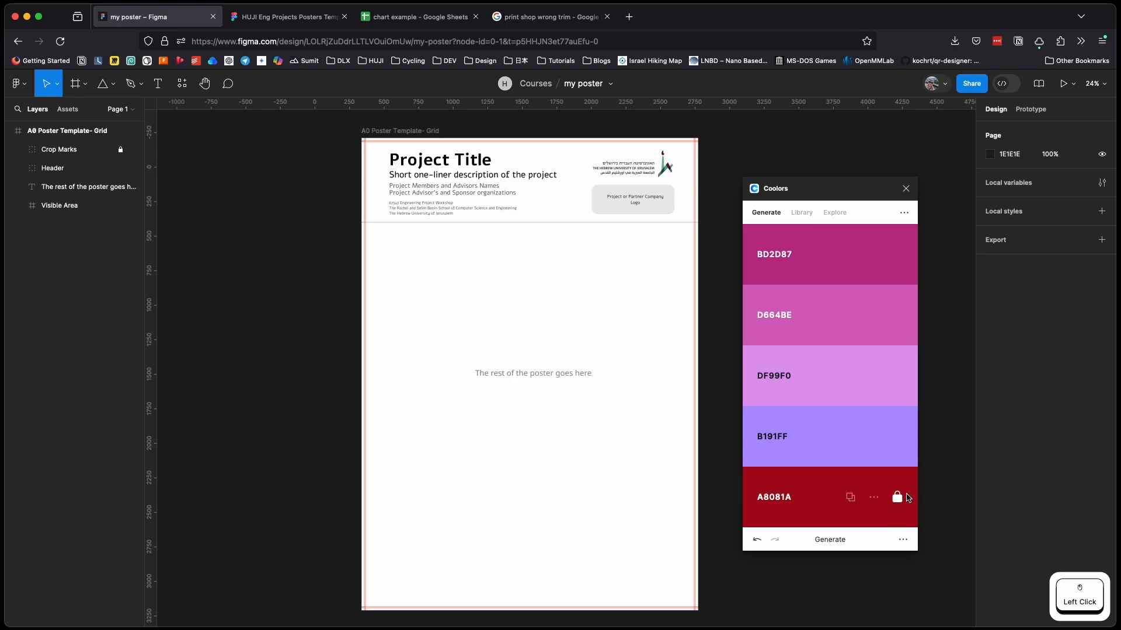
# - Unlock the red A8081A and generate a completely new palette running from C5EBC3 to 54414E
pyautogui.click(897, 496)
pyautogui.click(843, 544)
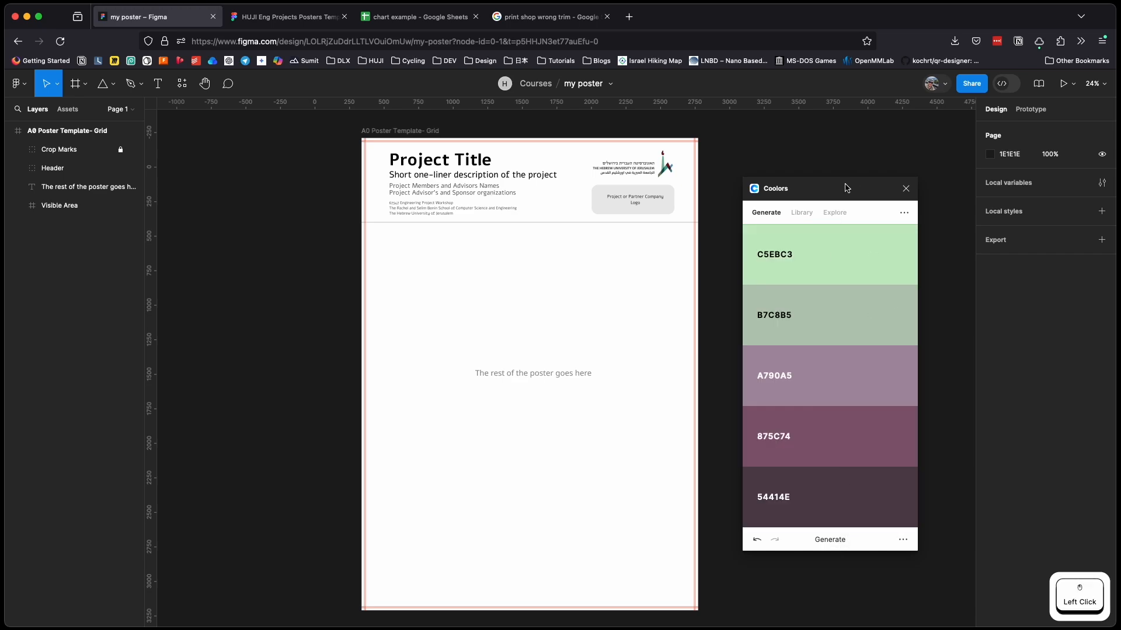
pyautogui.moveTo(846, 187); pyautogui.dragTo(836, 188)
# - Add the generated palette's colors to the document
pyautogui.click(896, 214)
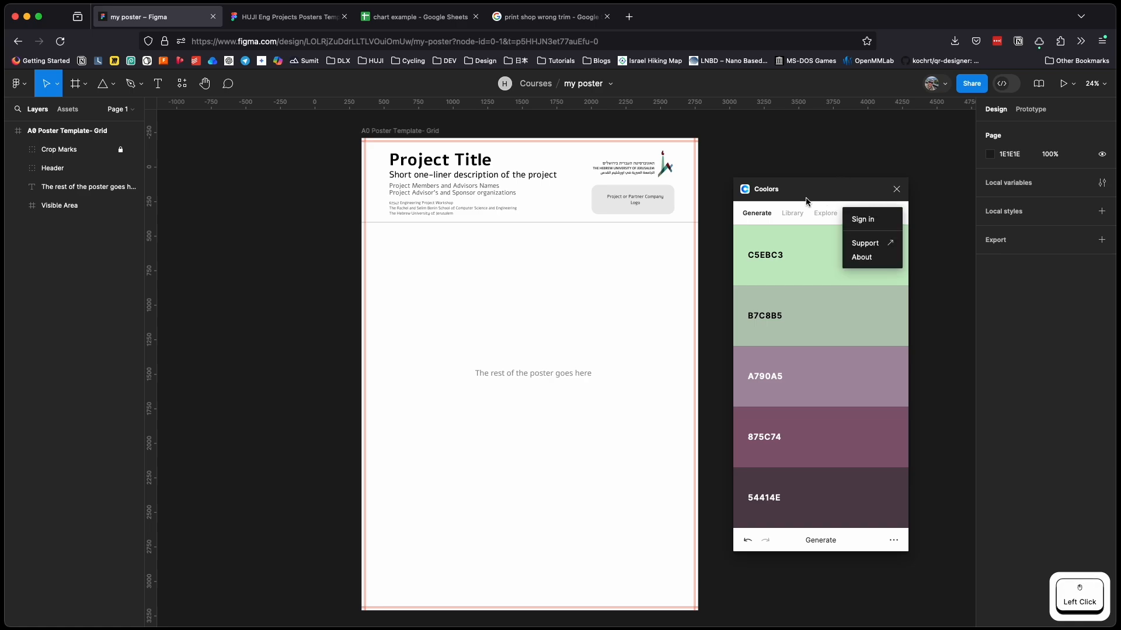
pyautogui.click(893, 540)
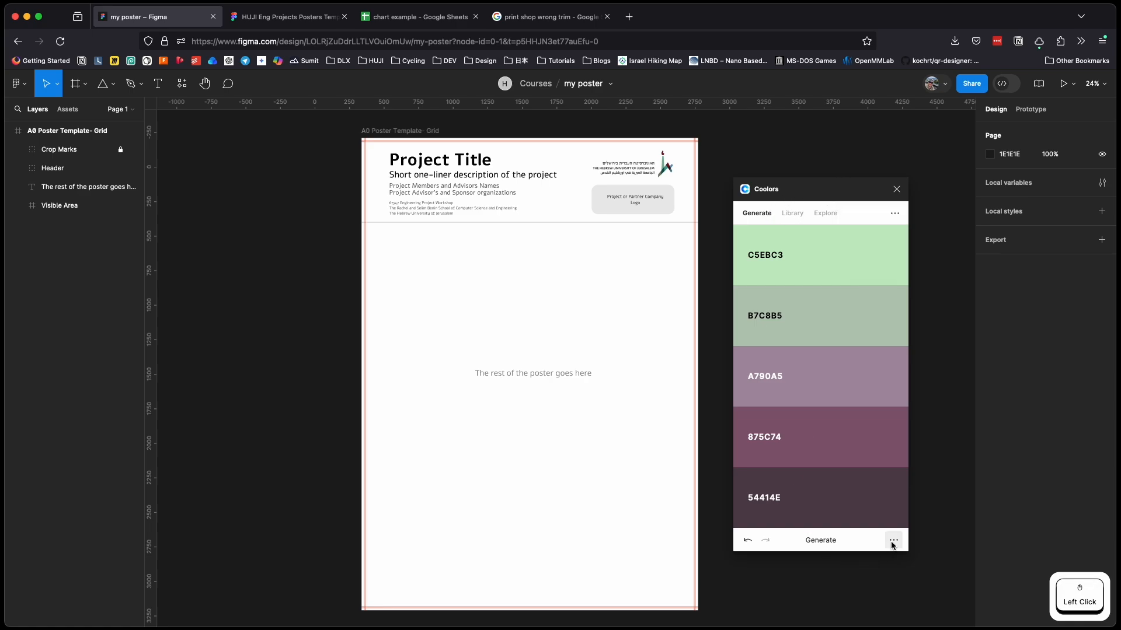
pyautogui.click(893, 541)
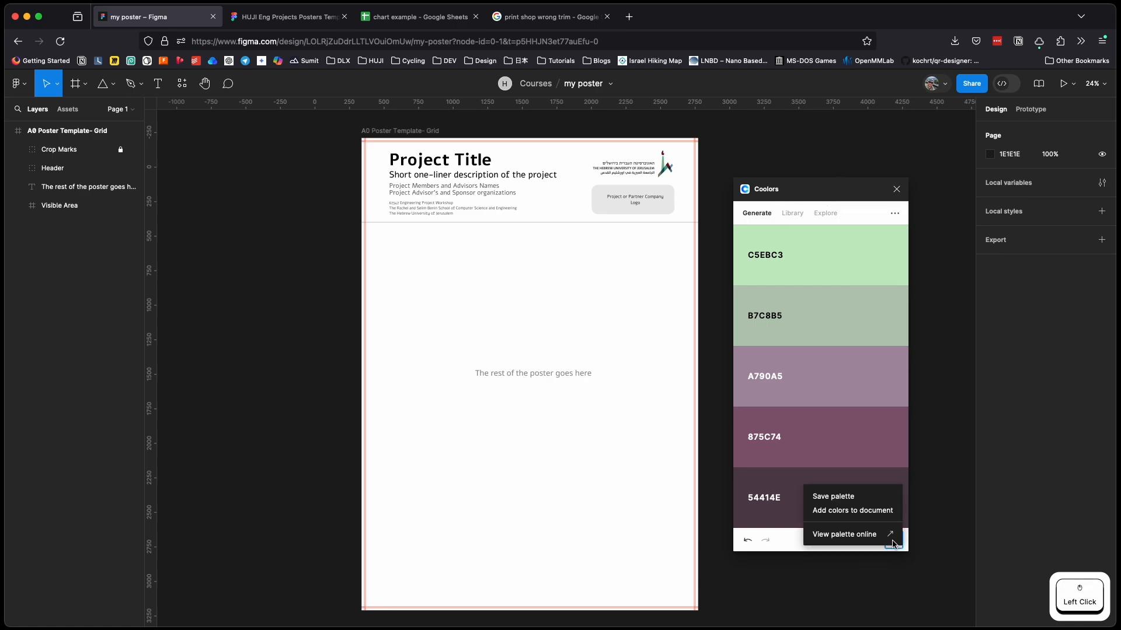
pyautogui.click(882, 511)
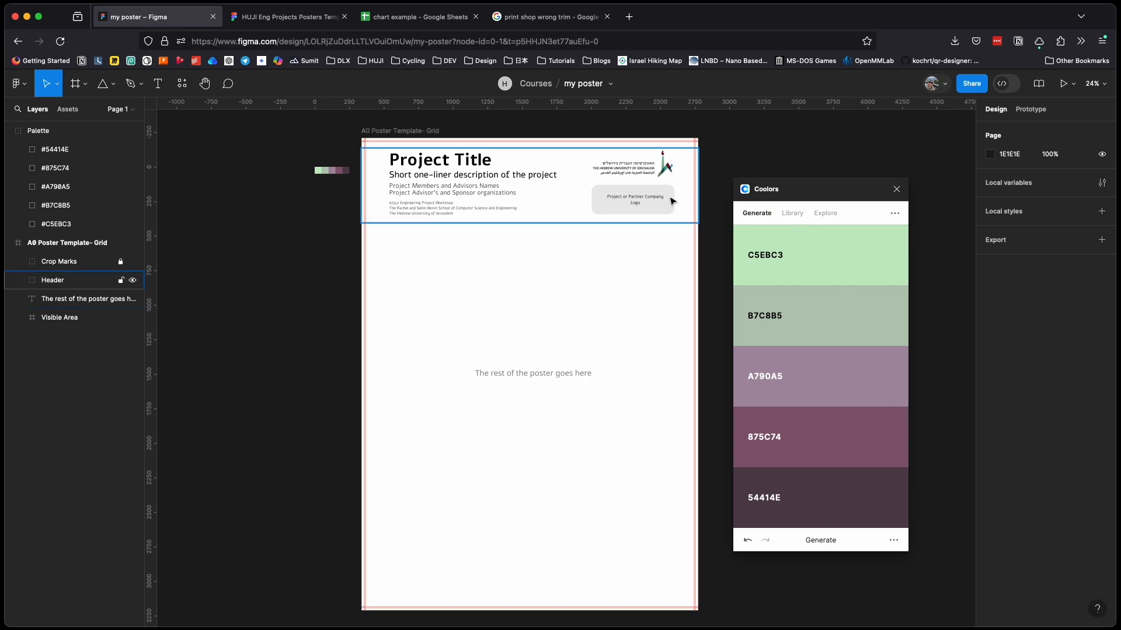
# - Recolor the Team Logo group's light gray ECEBEB box in the header with the palette's mauve A790A5
pyautogui.scroll(5, 671, 202)
pyautogui.scroll(1, 667, 202)
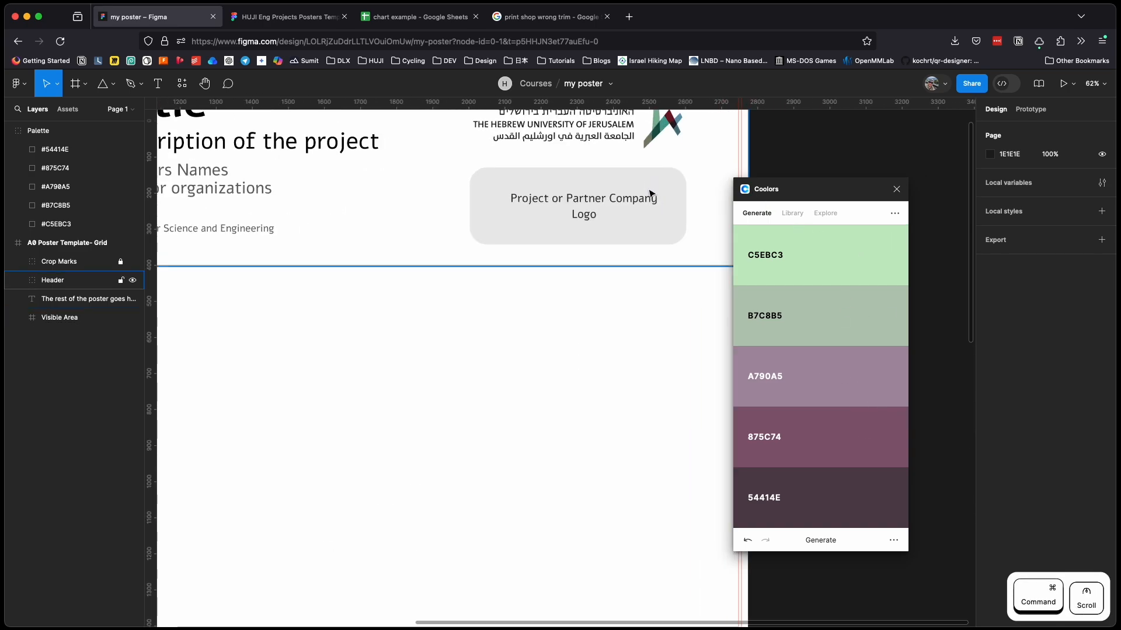
pyautogui.click(651, 178)
pyautogui.click(652, 182)
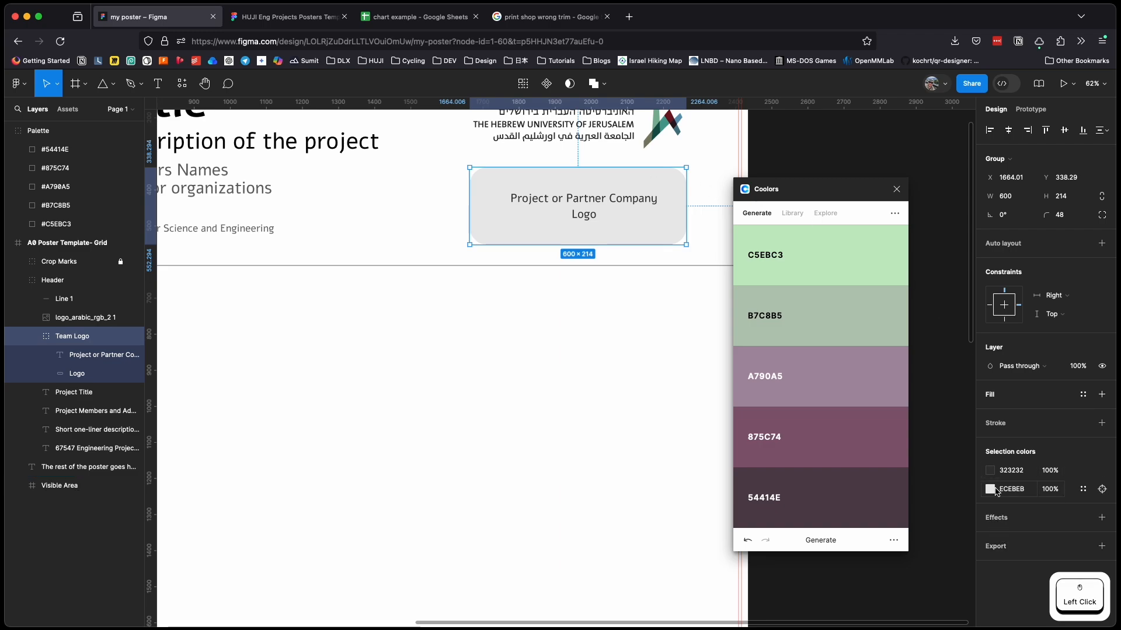
pyautogui.click(990, 488)
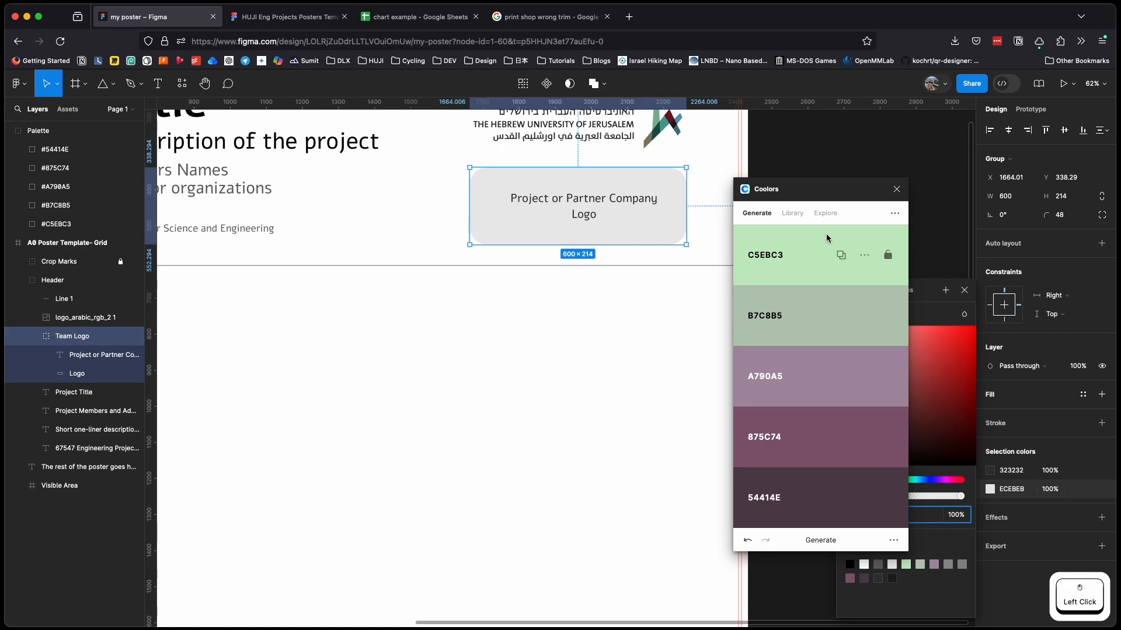
pyautogui.moveTo(853, 183); pyautogui.dragTo(376, 249)
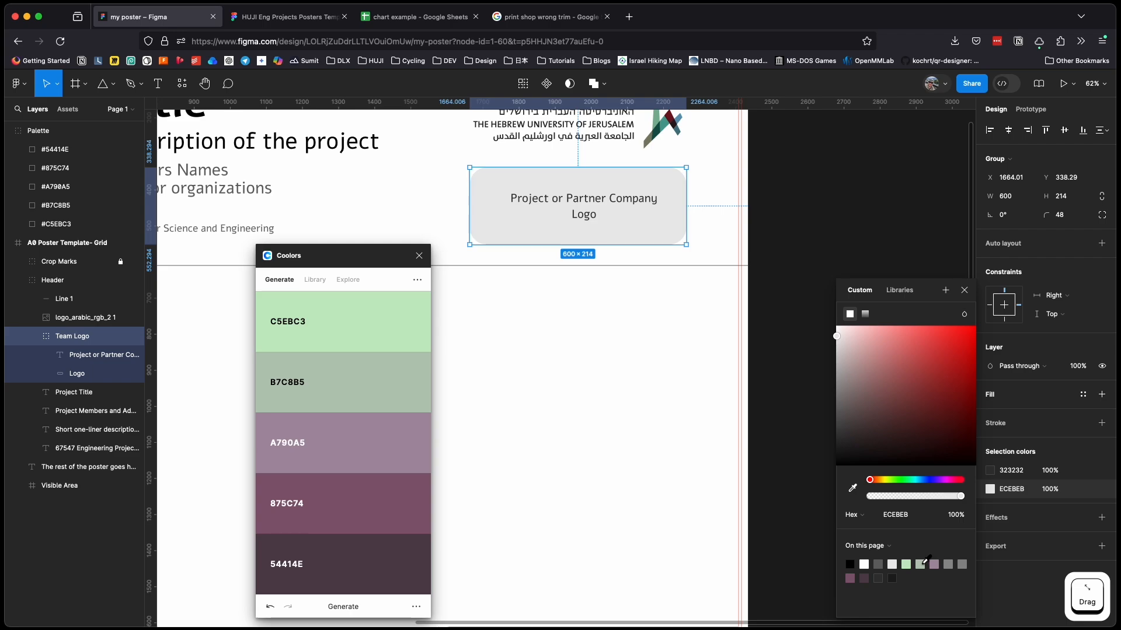
pyautogui.click(921, 564)
pyautogui.click(935, 563)
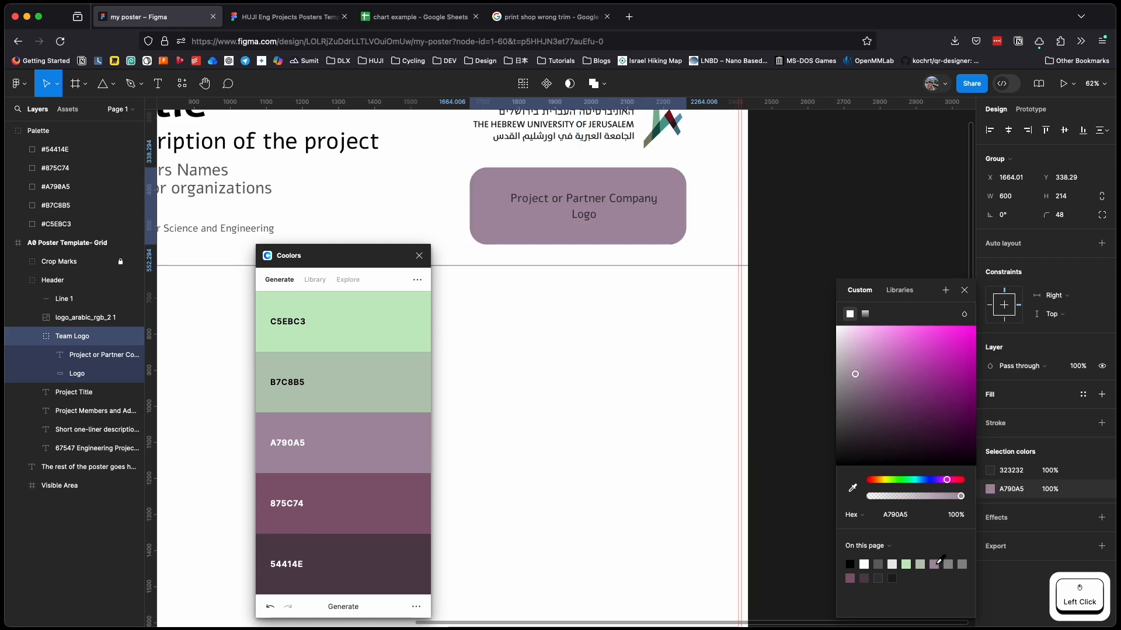
# - Try white, gray 656565 and the palette's light green on the Team Logo box, and return it to mauve A790A5
pyautogui.click(867, 578)
pyautogui.click(865, 564)
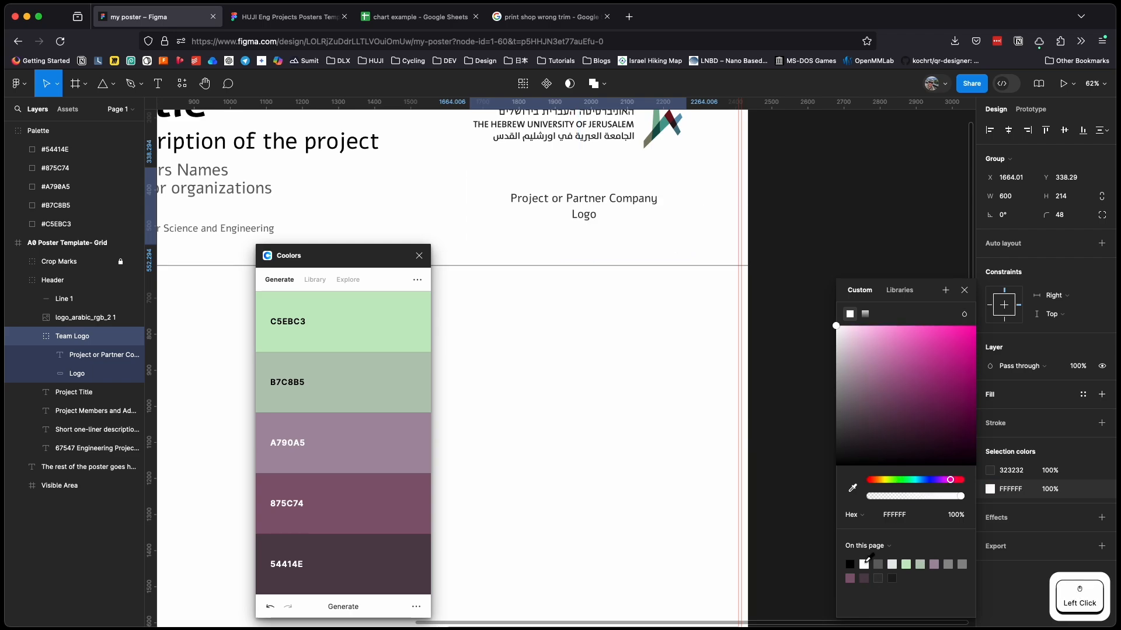
pyautogui.click(880, 563)
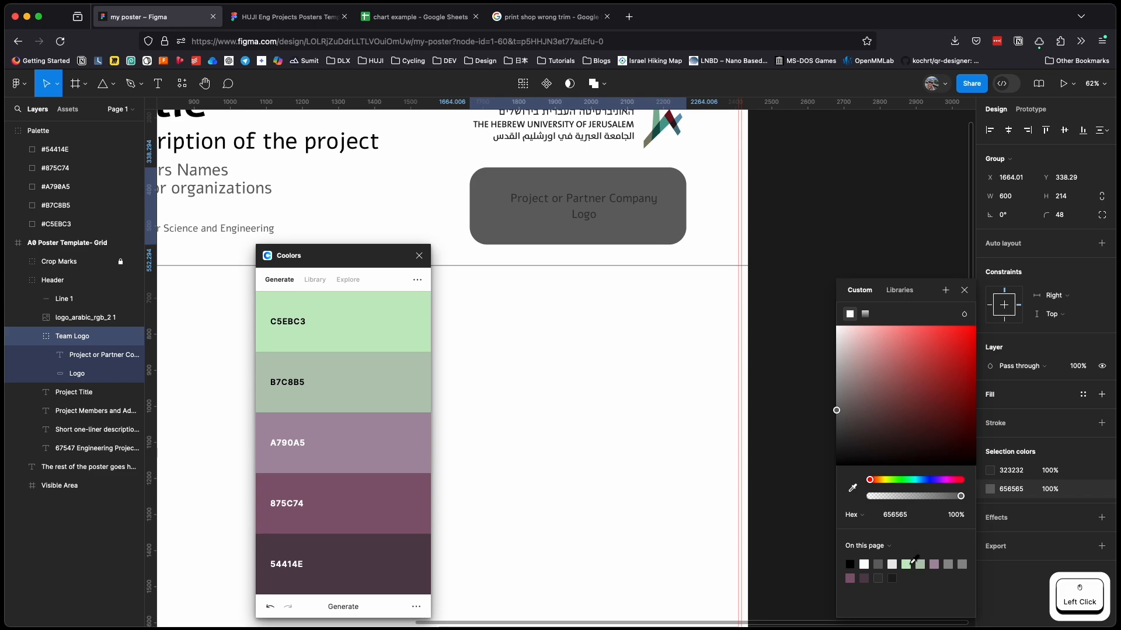
pyautogui.click(906, 564)
pyautogui.click(934, 564)
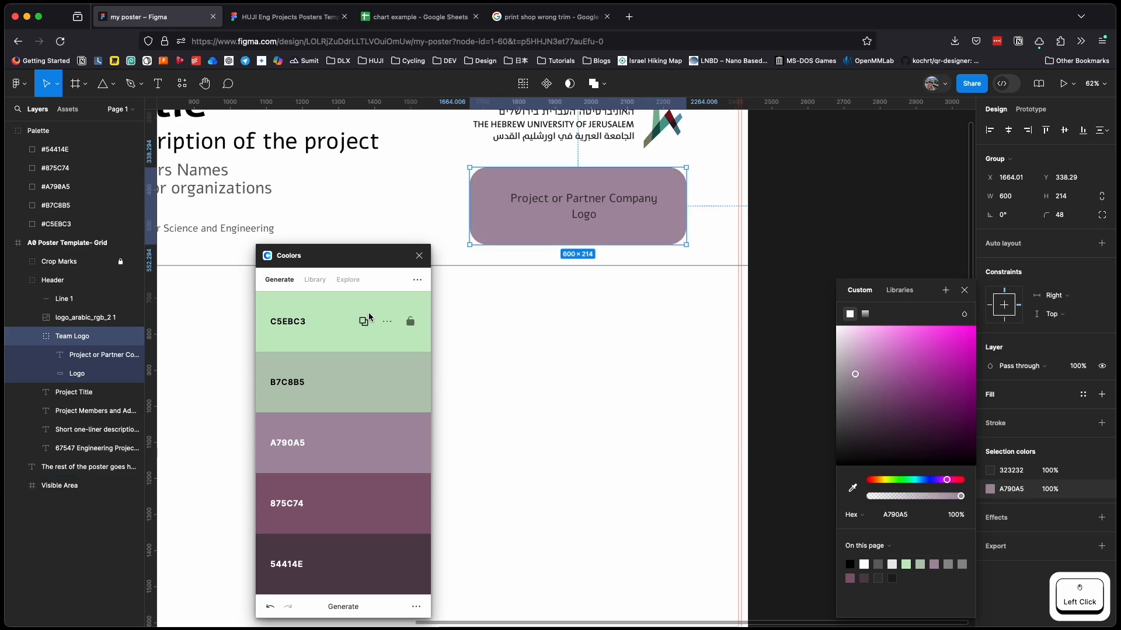
# - Close the Coolors plugin and the color picker
pyautogui.click(419, 256)
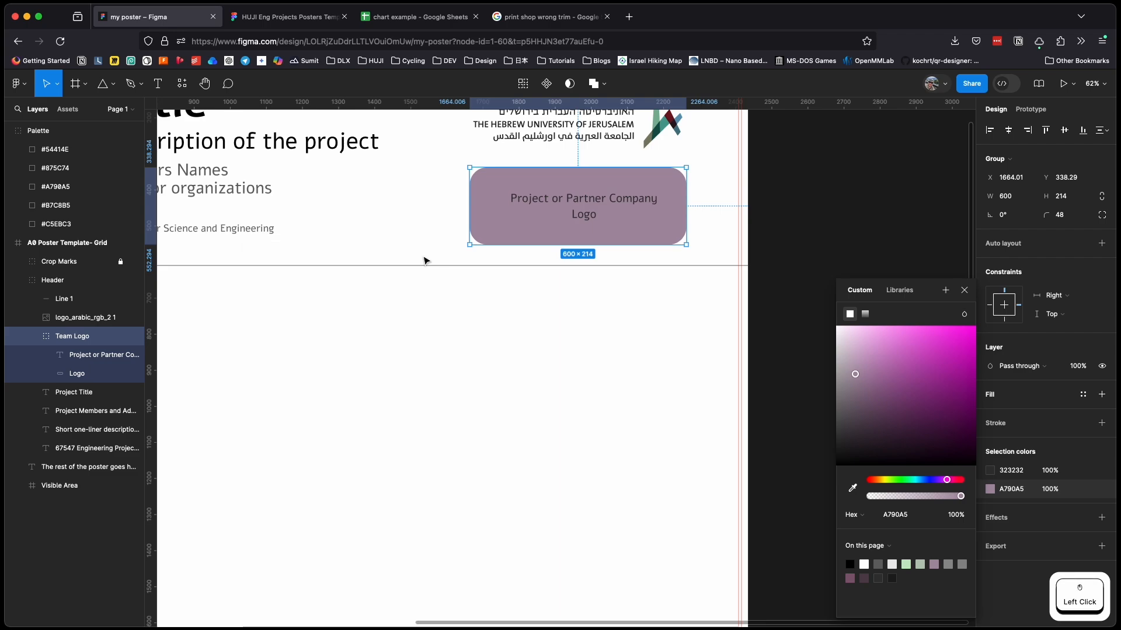
pyautogui.click(964, 291)
# - Show the 5-row and 2-column layout grids of the A0 Poster Template- Grid frame
pyautogui.scroll(-1, 868, 299)
pyautogui.scroll(-5, 869, 299)
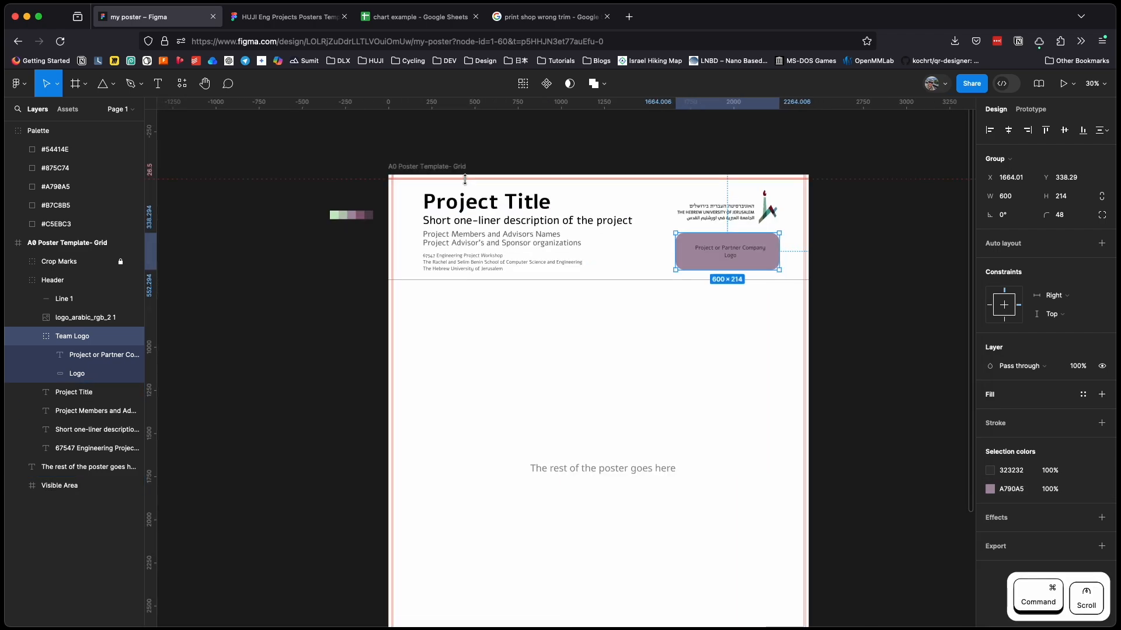
pyautogui.click(441, 171)
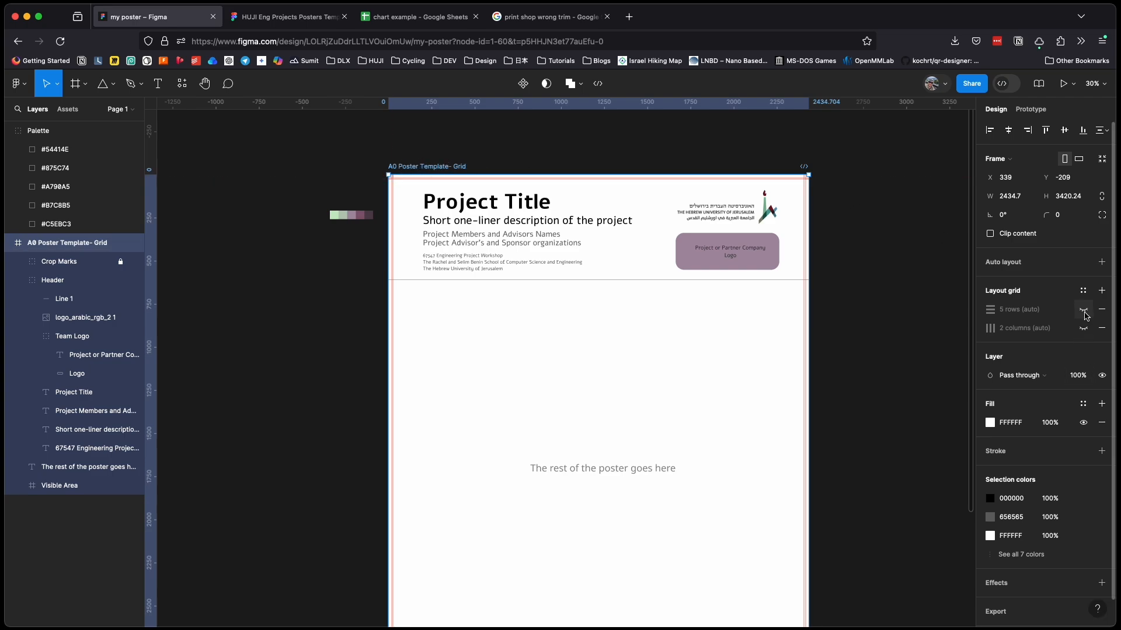
pyautogui.click(1085, 311)
pyautogui.click(1084, 329)
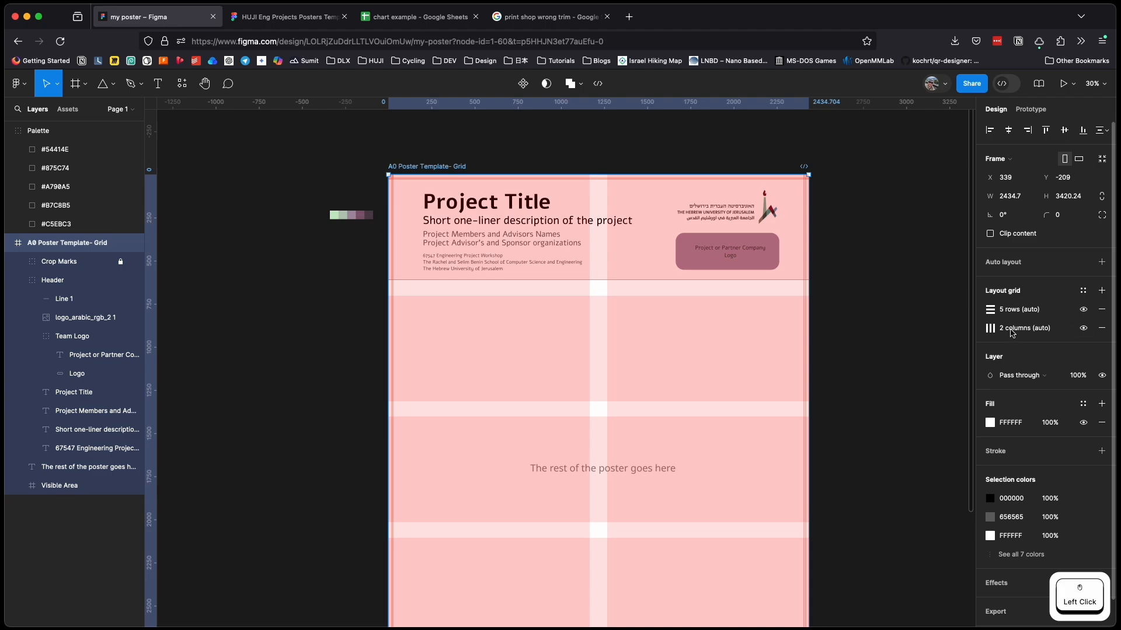
# - Try 3 and 4 columns in the poster frame's column layout grid, set the count back to 2 and deselect the frame
pyautogui.click(992, 329)
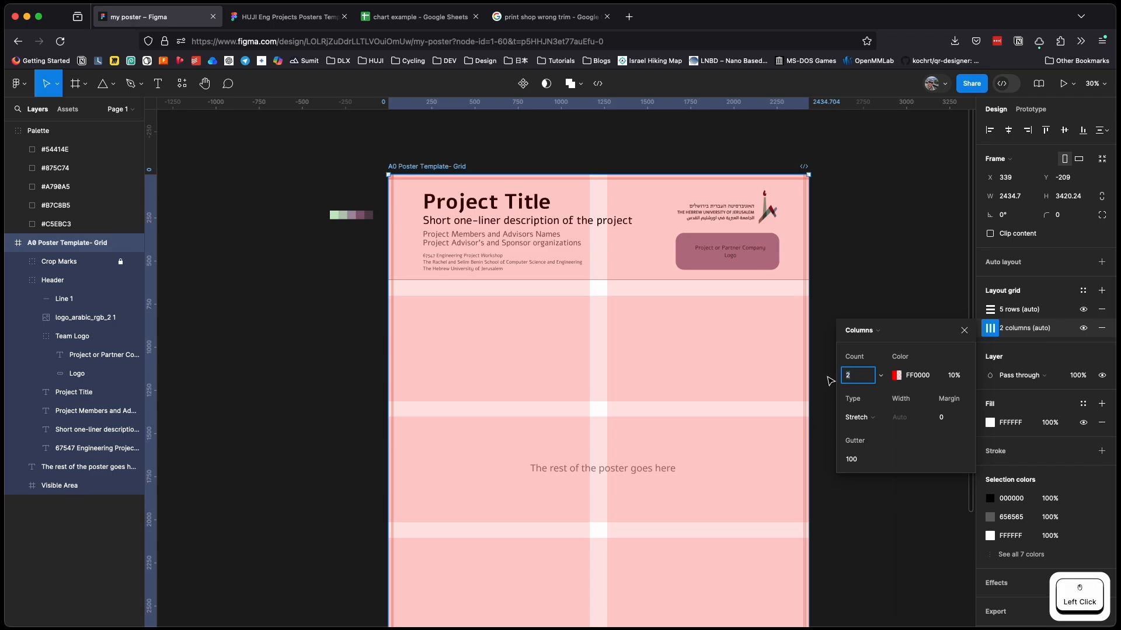
pyautogui.write('3')
pyautogui.press('Tab')
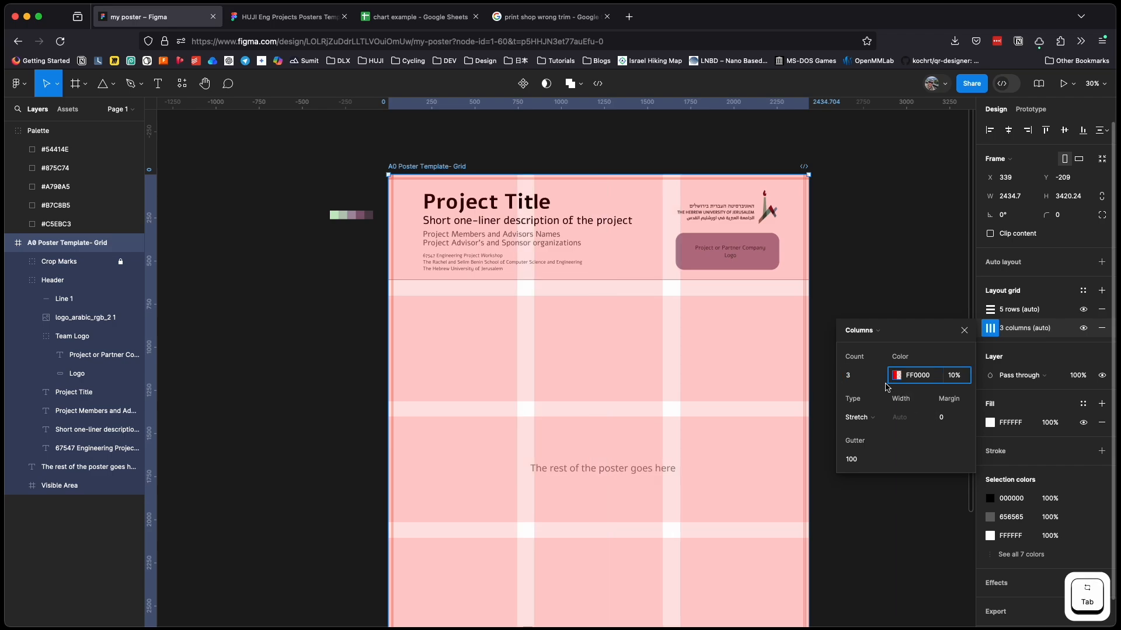
pyautogui.click(857, 379)
pyautogui.write('4')
pyautogui.press('Tab')
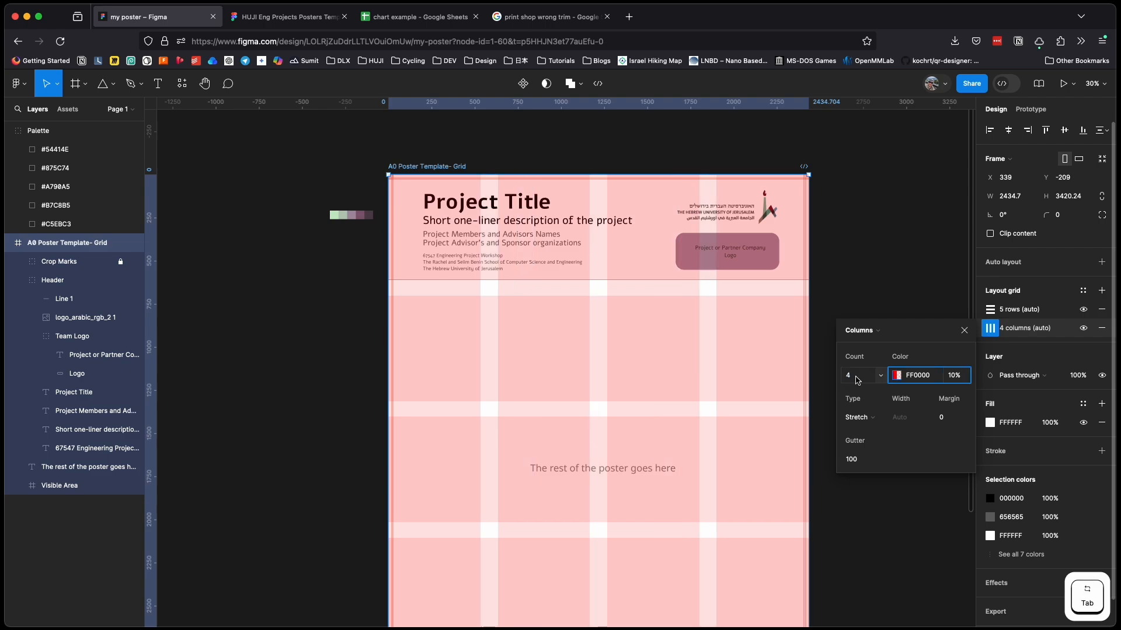
pyautogui.click(856, 378)
pyautogui.write('2')
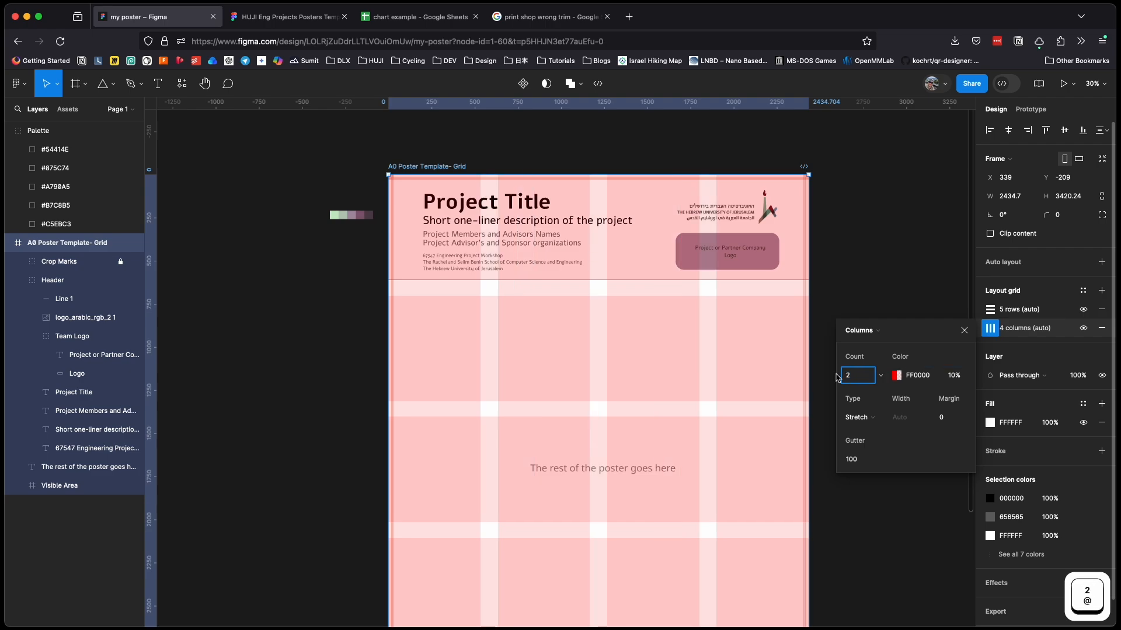
pyautogui.press('Tab')
pyautogui.click(888, 273)
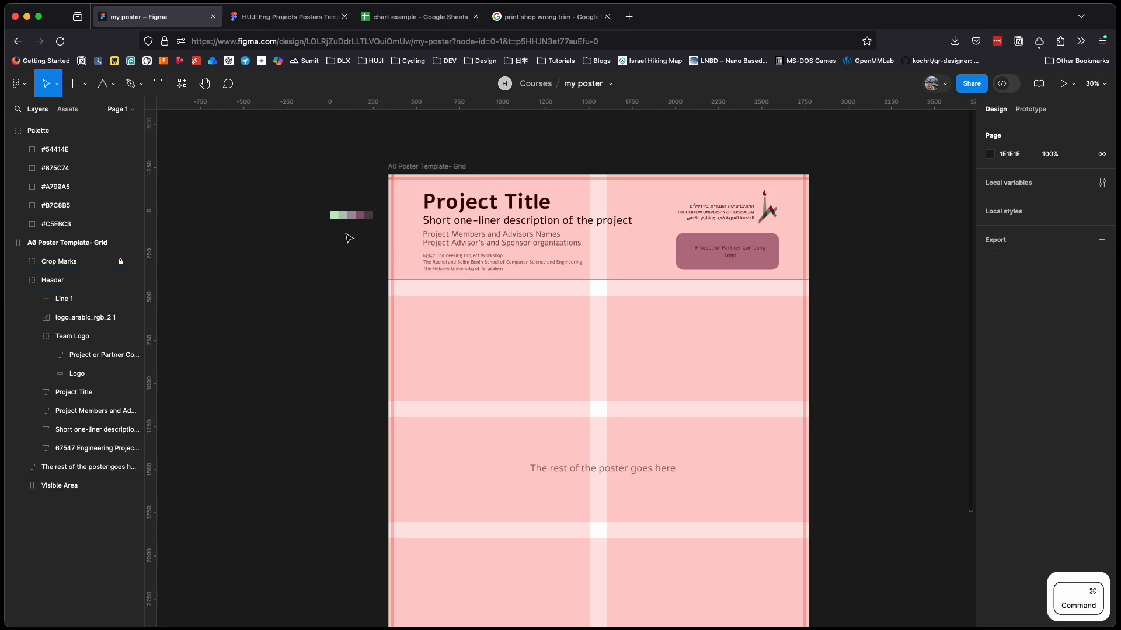
# - Sample the gray-green B7C8B5 swatch of the palette beside the poster with the eyedropper, leaving no object selected
pyautogui.keyDown('super'); pyautogui.scroll(5, 349, 241); pyautogui.keyUp('super')
pyautogui.scroll(2, 374, 279)
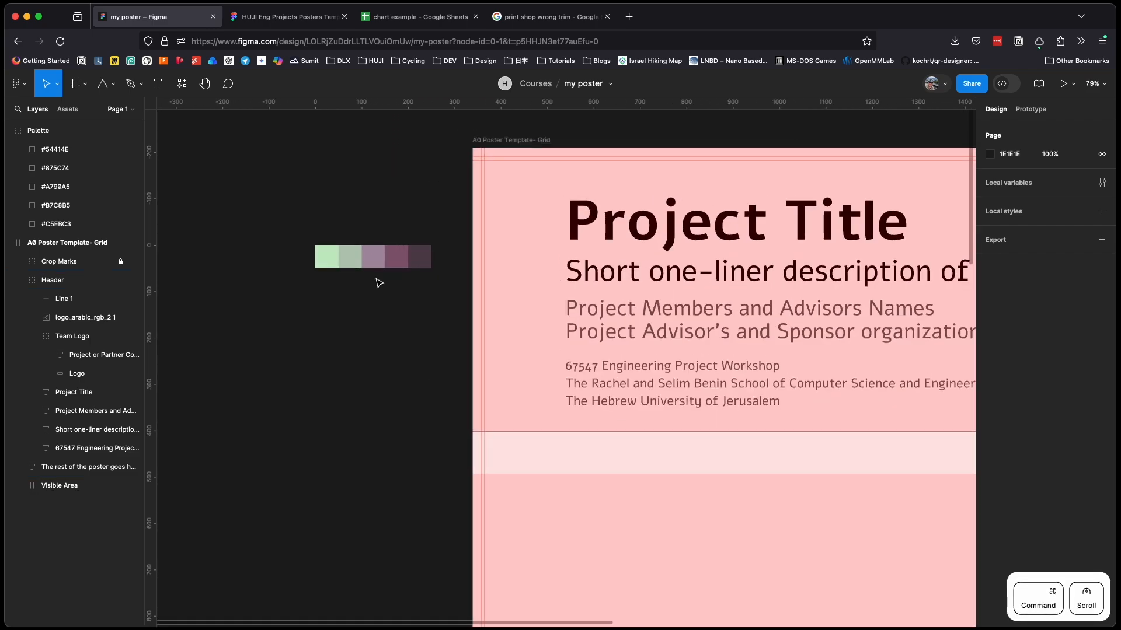
pyautogui.scroll(3, 421, 315)
pyautogui.click(397, 309)
pyautogui.click(396, 309)
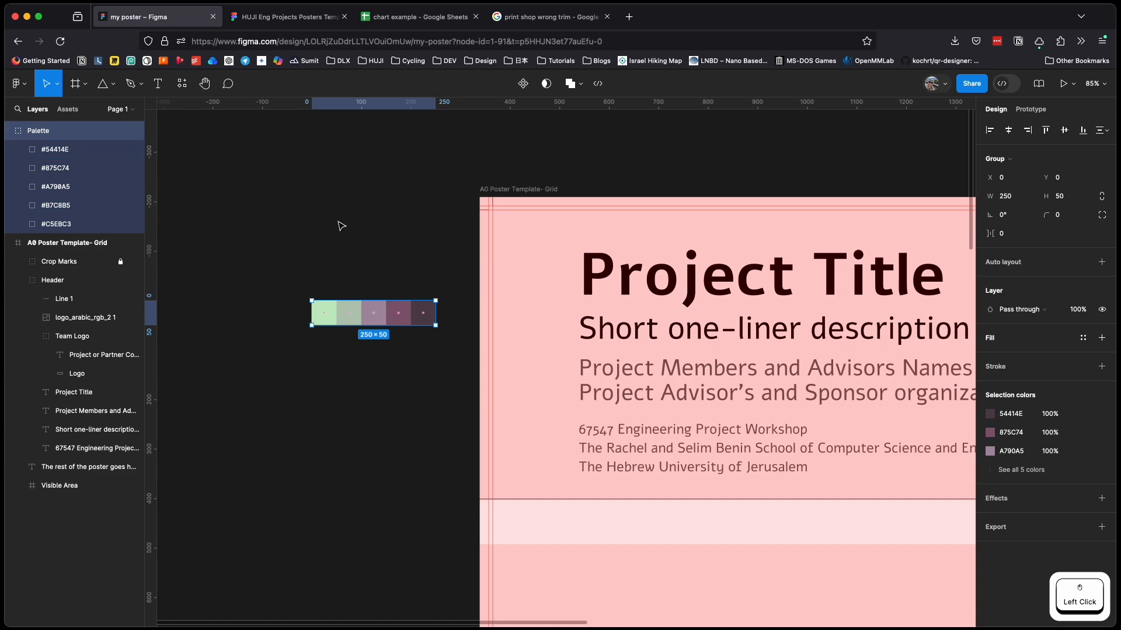
pyautogui.click(364, 232)
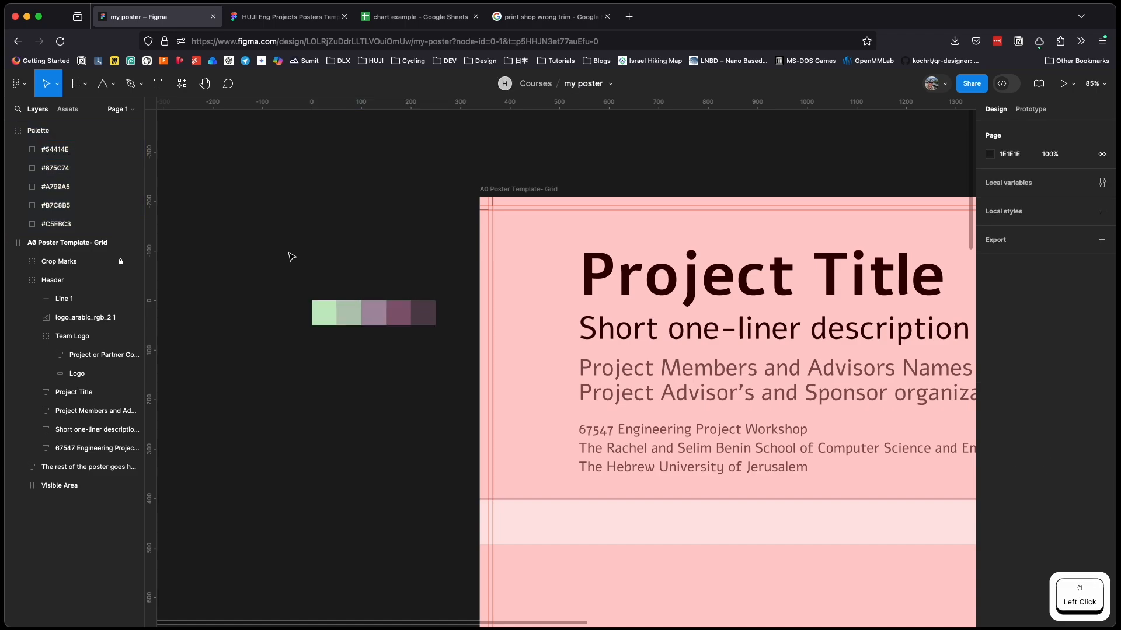
pyautogui.press('i')
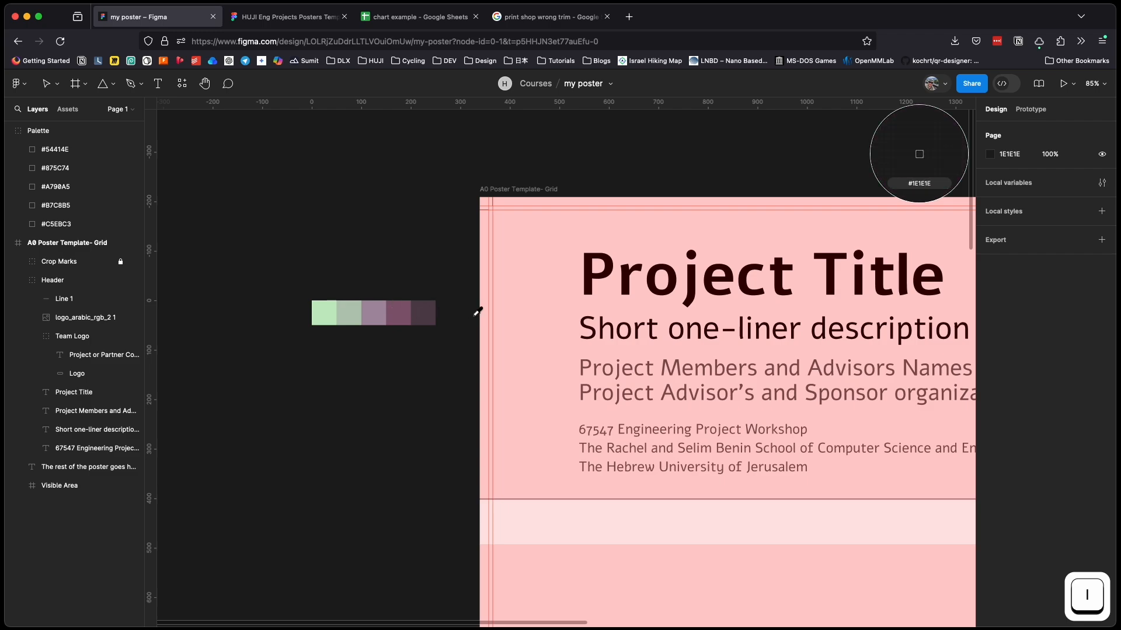
pyautogui.press('i')
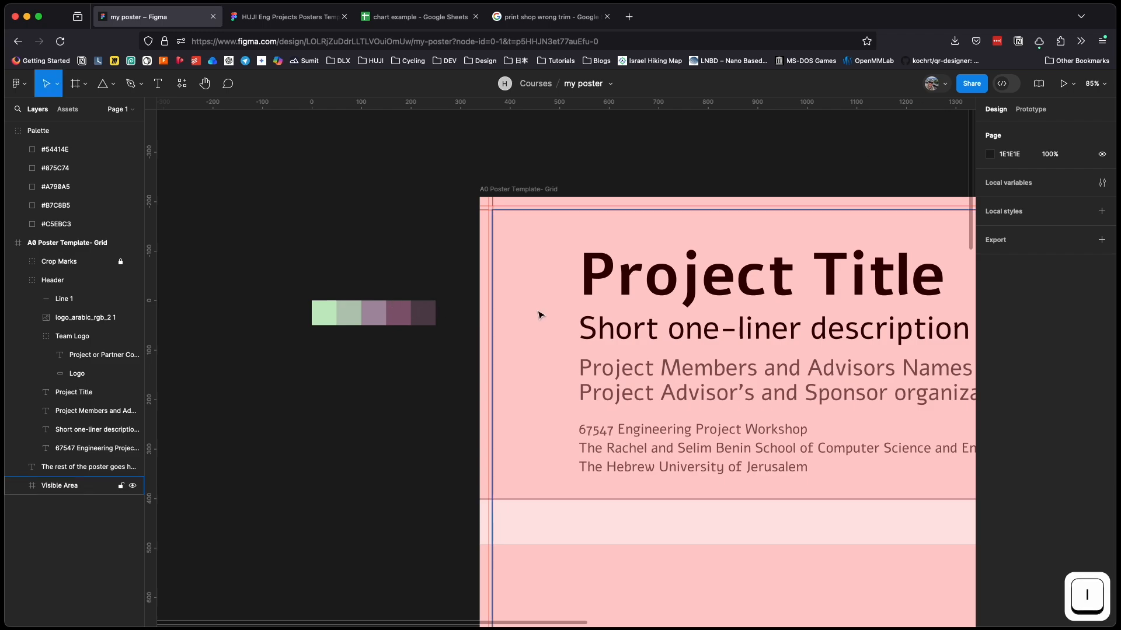
pyautogui.press('i')
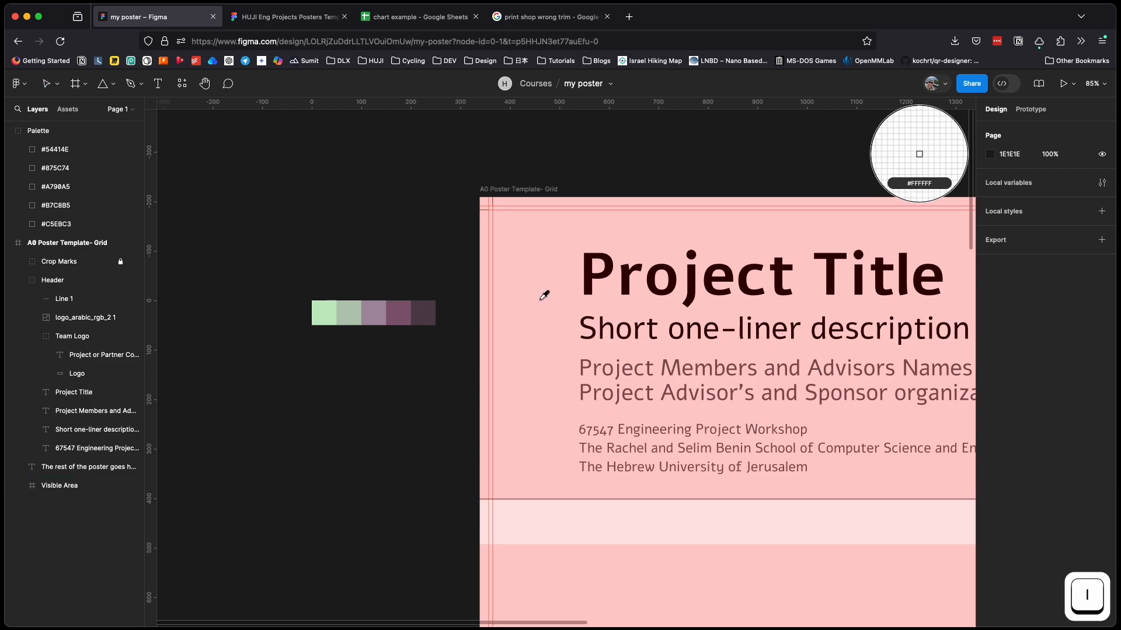
pyautogui.click(353, 308)
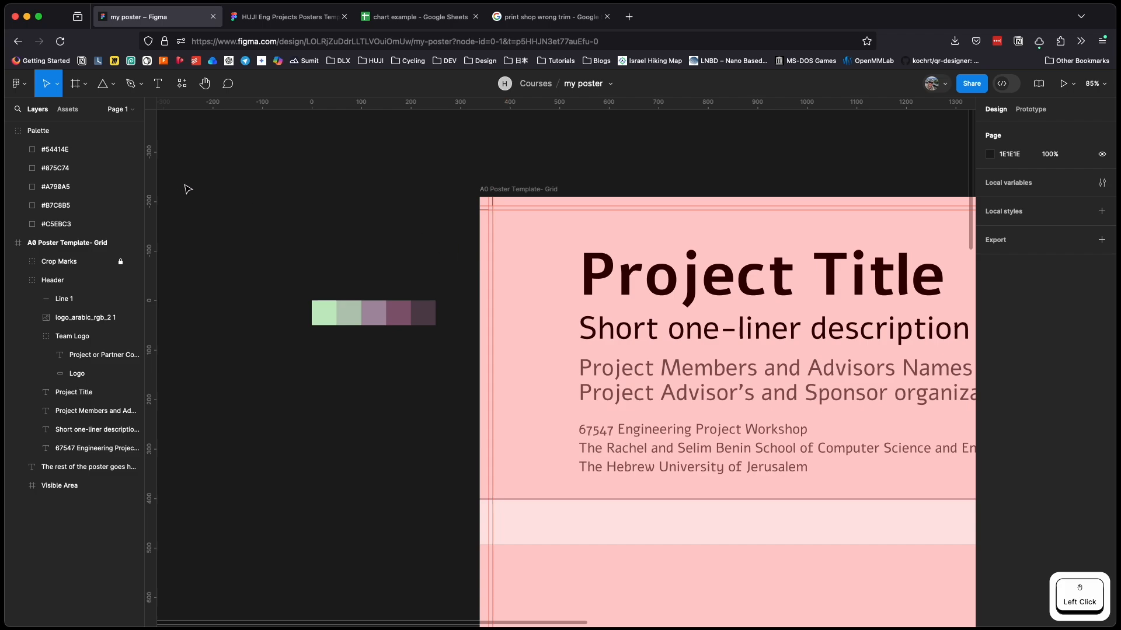
# - Draw a 150 × 150 triangle above the palette and fill it with the sampled palette color 875C74
pyautogui.click(105, 88)
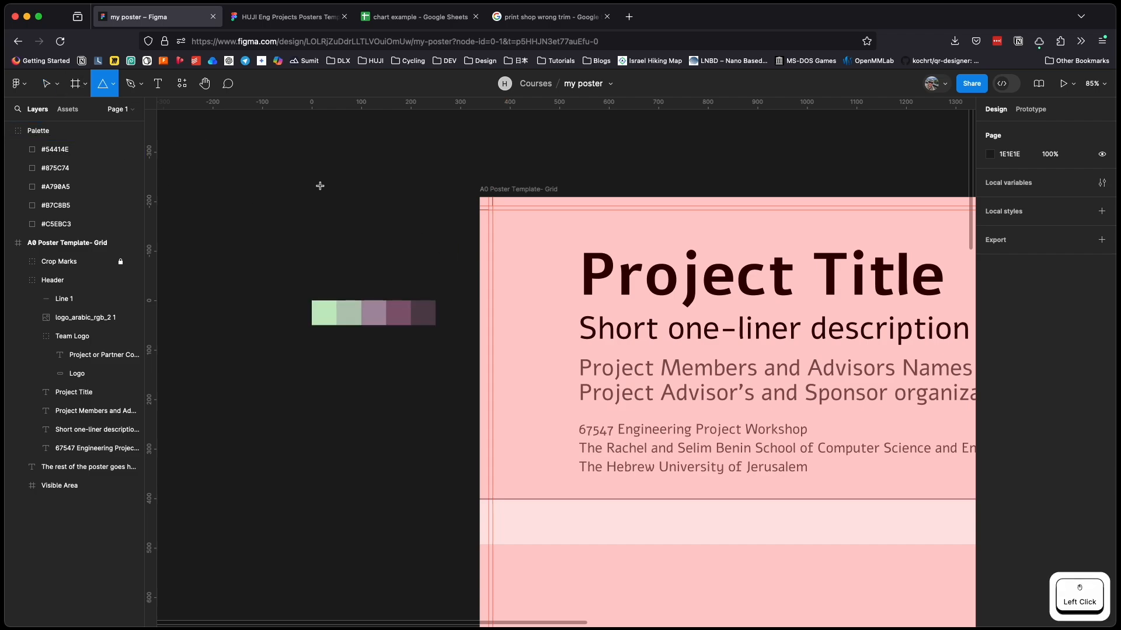
pyautogui.moveTo(320, 185); pyautogui.dragTo(389, 231)
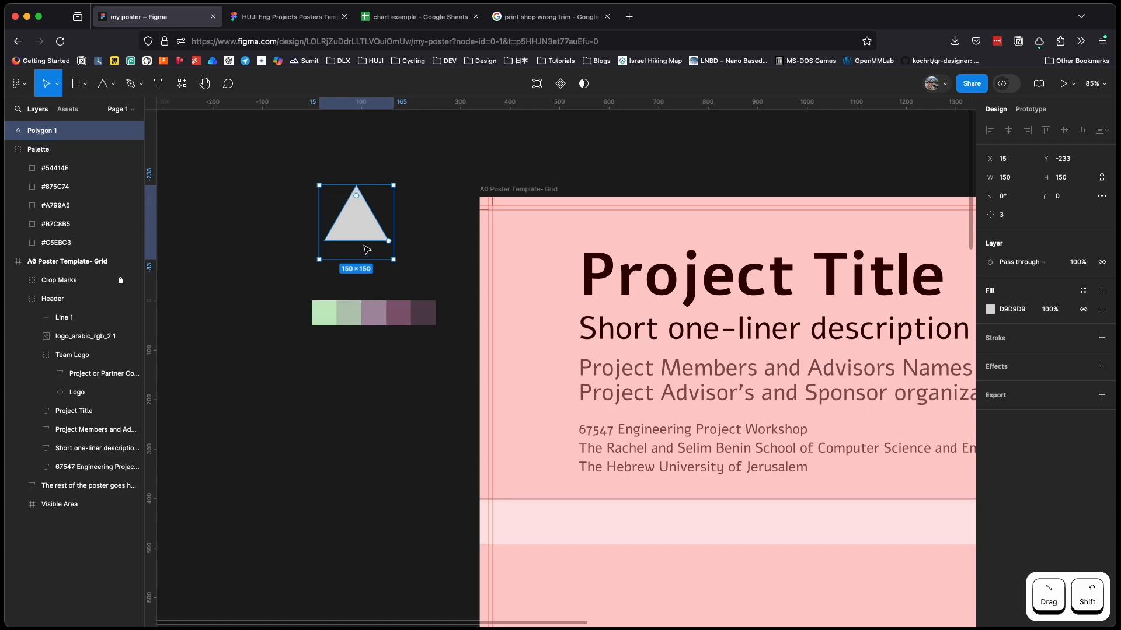
pyautogui.press('i')
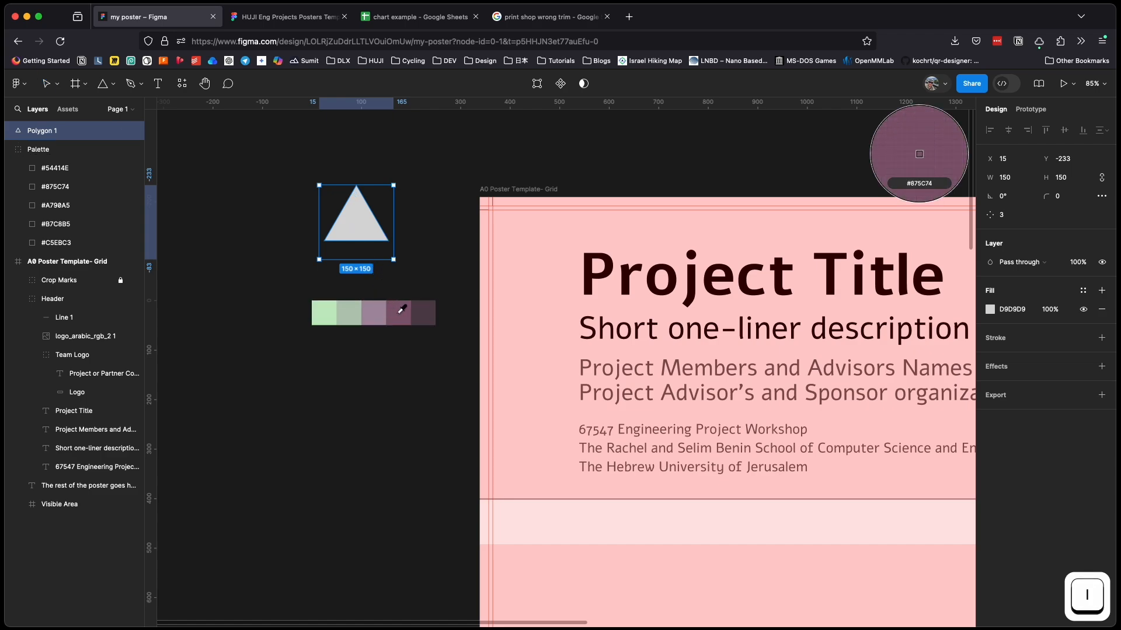
pyautogui.click(401, 309)
pyautogui.click(284, 274)
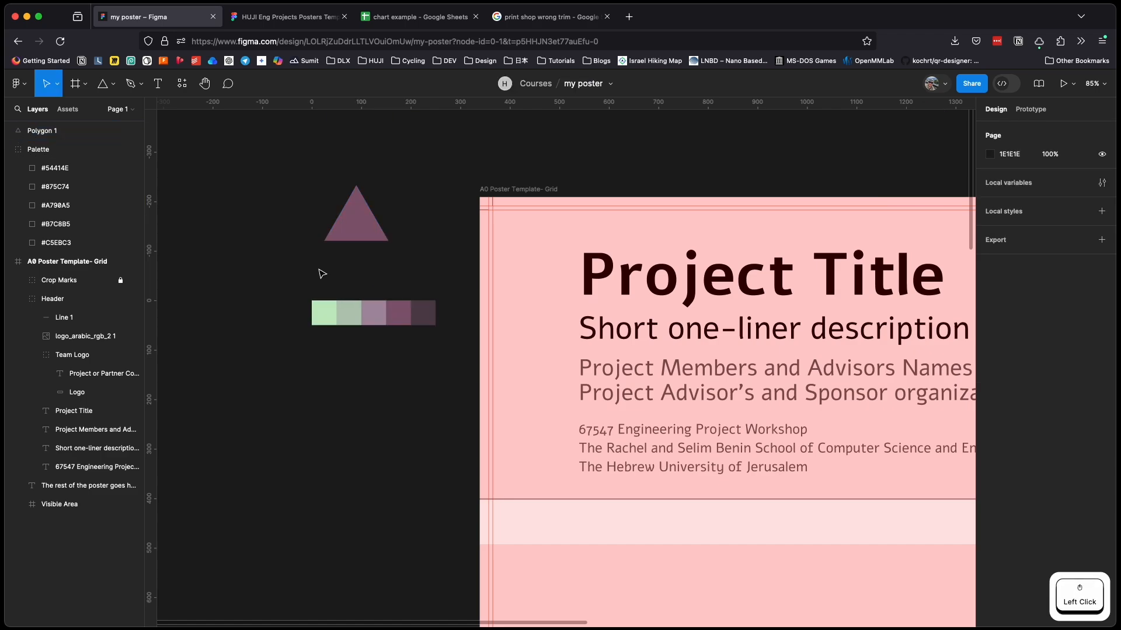
# - Move the triangle slightly closer to the palette and delete it
pyautogui.moveTo(350, 232); pyautogui.dragTo(355, 252)
pyautogui.click(307, 252)
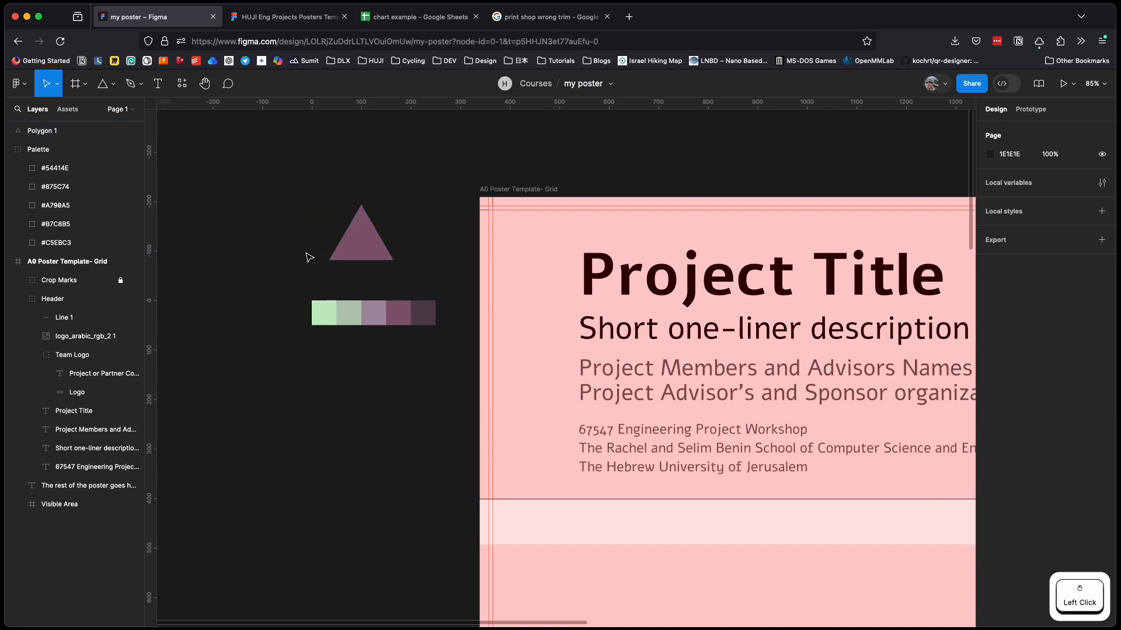
pyautogui.click(374, 253)
pyautogui.press('Delete')
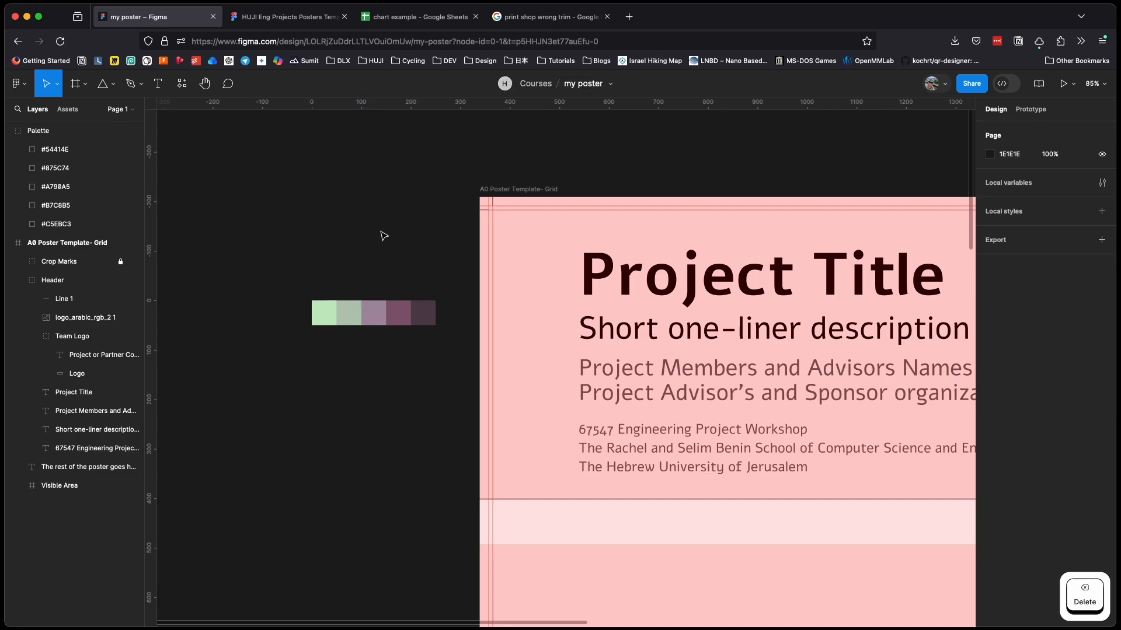
# - Draw a new frame of about 819 × 604 on the empty canvas to the right of the poster
pyautogui.scroll(-8, 386, 235)
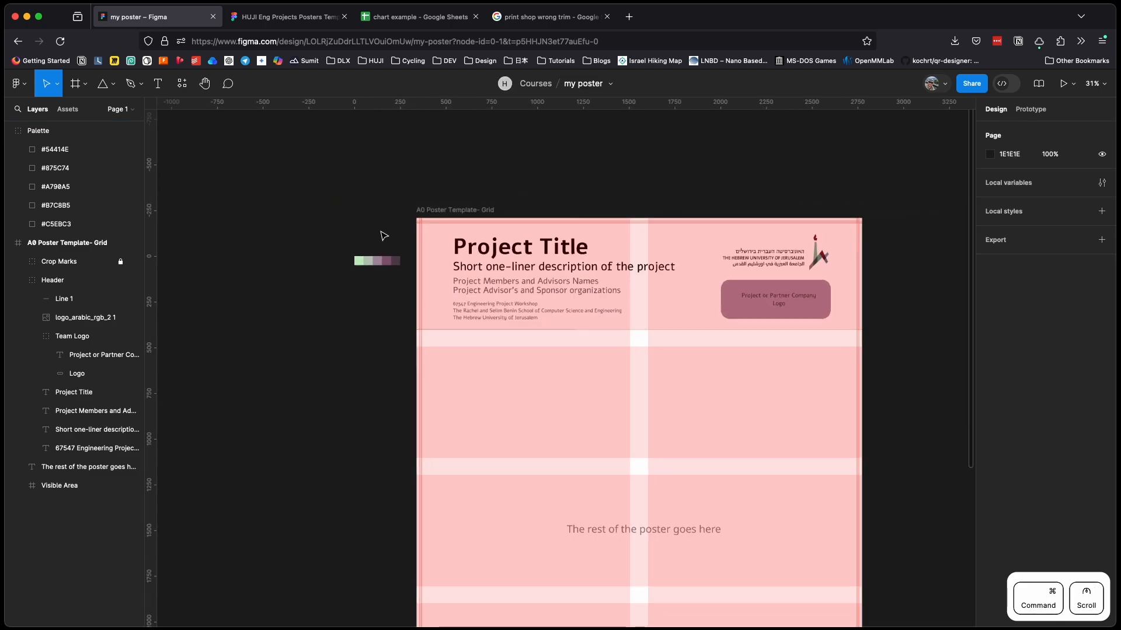
pyautogui.scroll(-1, 502, 183)
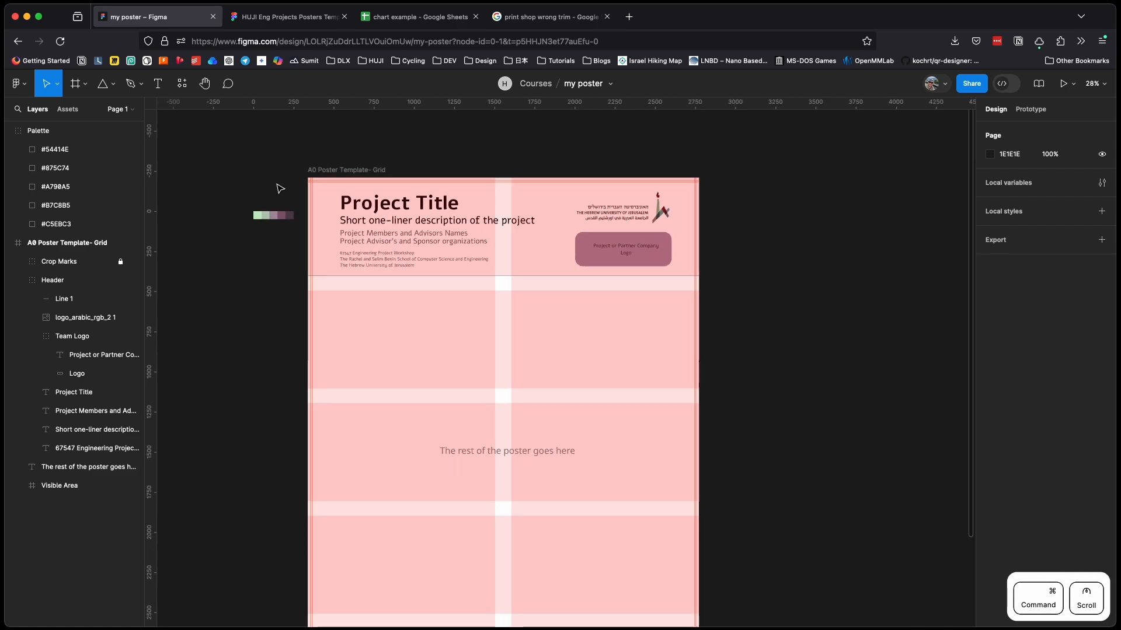
pyautogui.scroll(-1, 726, 309)
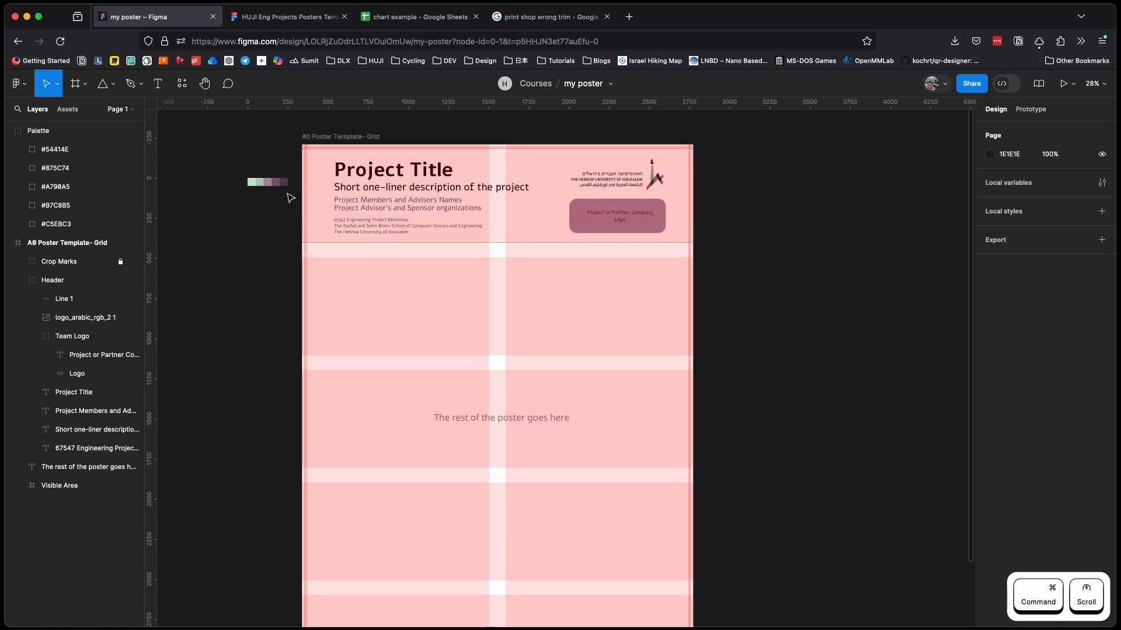
pyautogui.scroll(1, 262, 243)
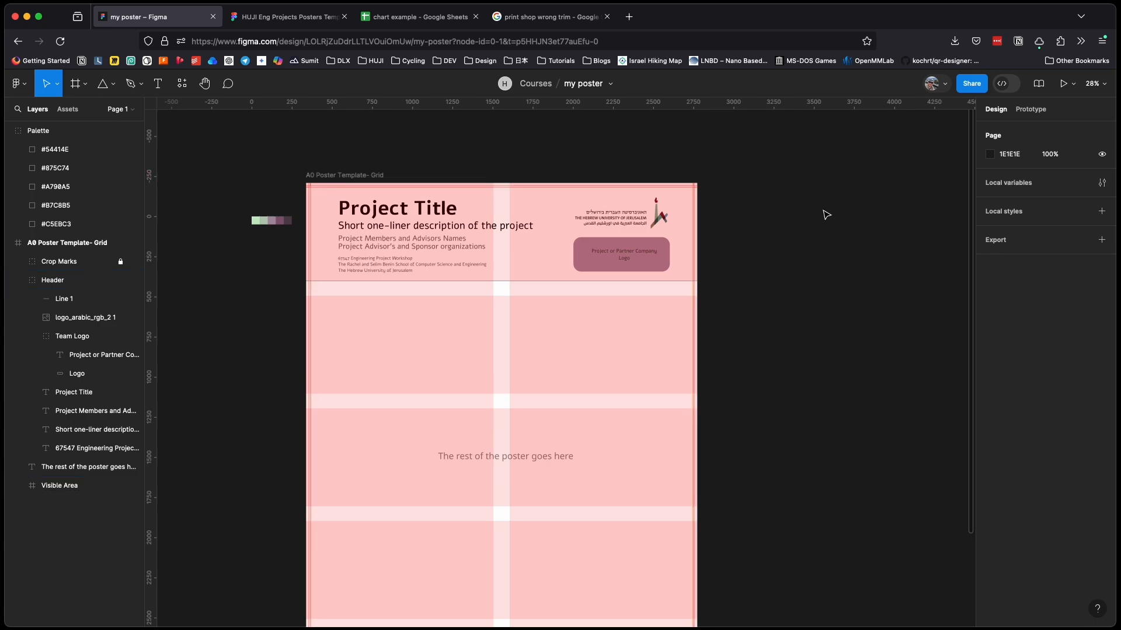
pyautogui.moveTo(825, 213); pyautogui.dragTo(695, 235)
pyautogui.hscroll(5, 695, 235)
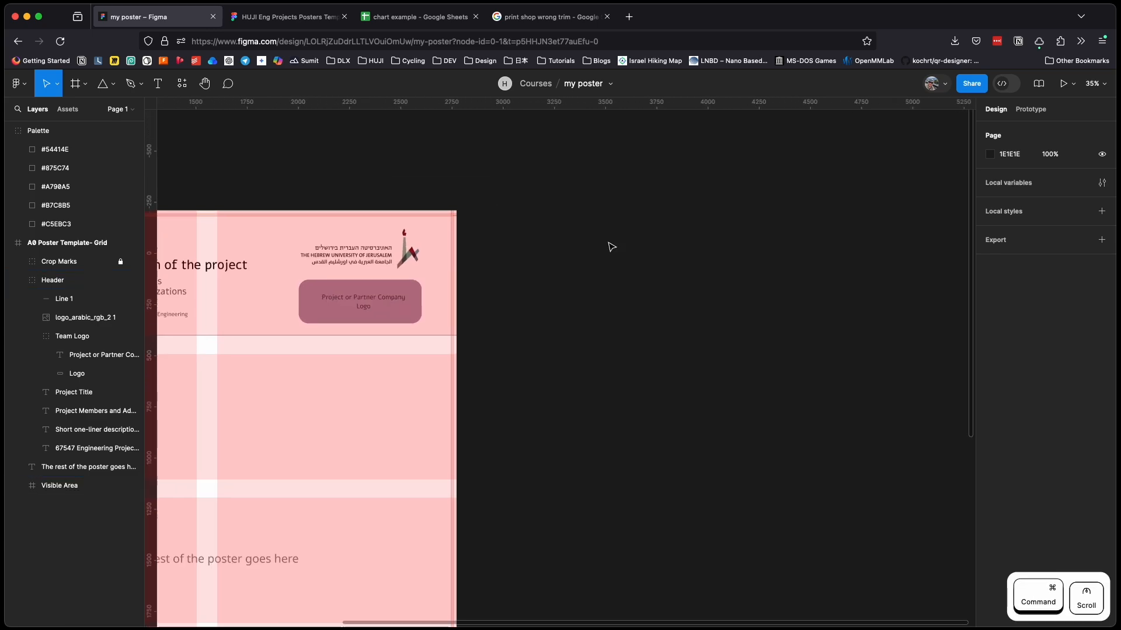
pyautogui.scroll(2, 609, 245)
pyautogui.scroll(1, 608, 248)
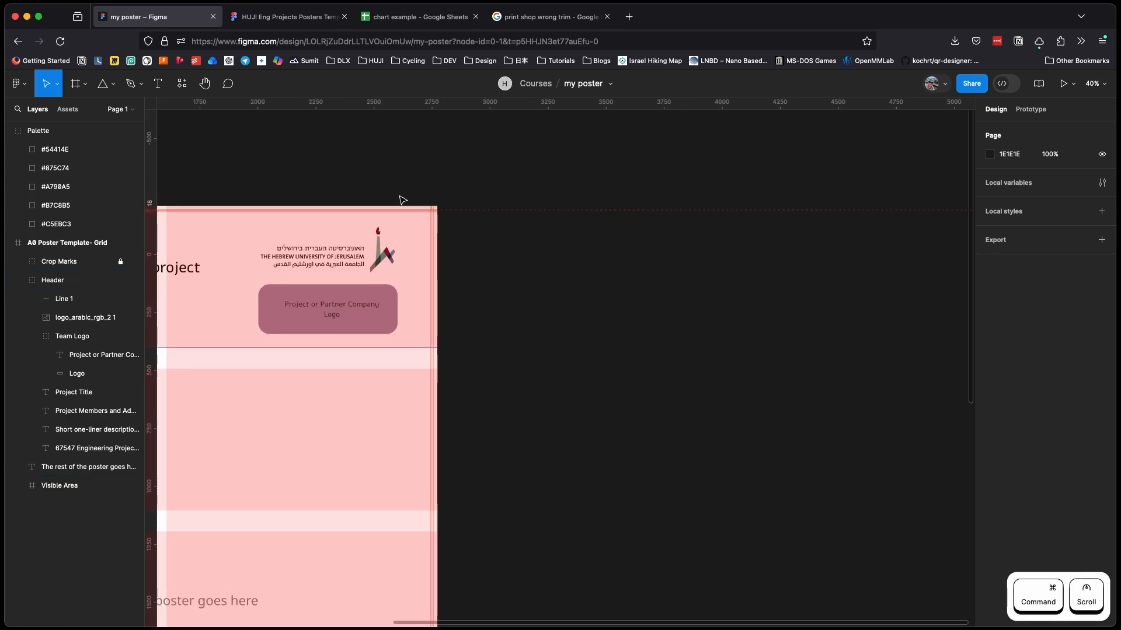
pyautogui.click(85, 84)
pyautogui.click(75, 112)
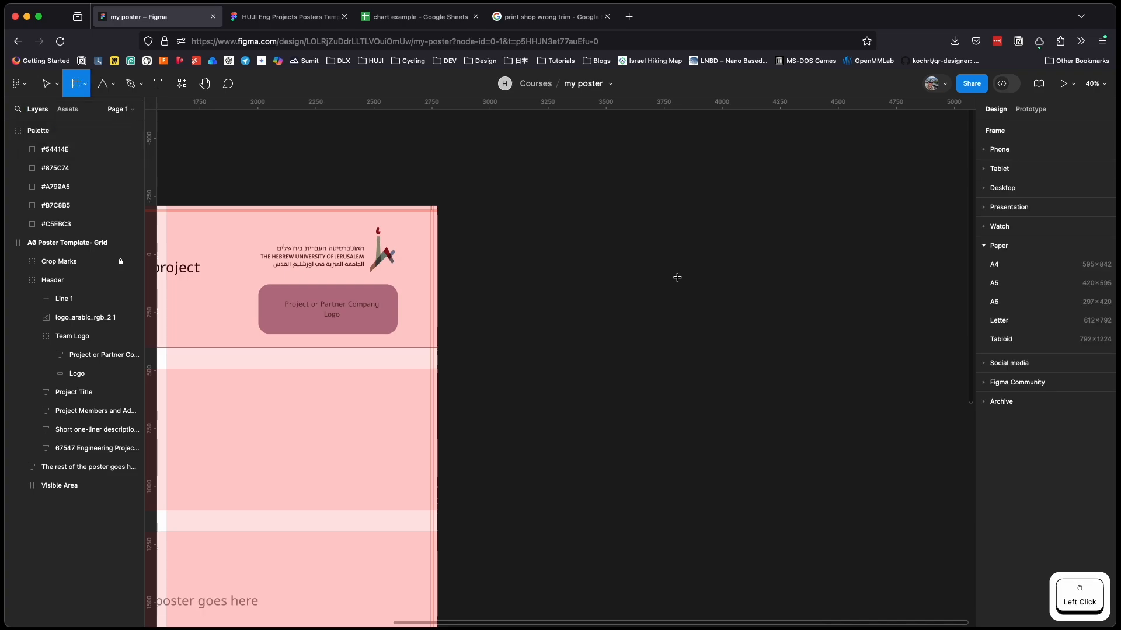
pyautogui.moveTo(524, 231); pyautogui.dragTo(632, 297)
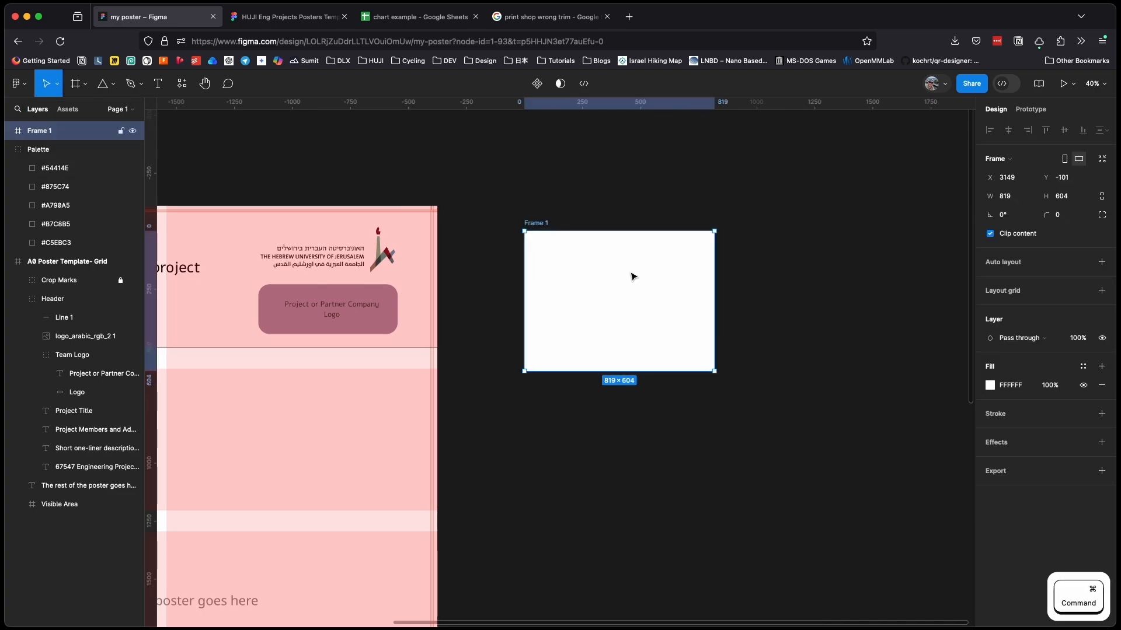
# - Add a 10px layout grid to the new frame beside the poster
pyautogui.scroll(4, 607, 273)
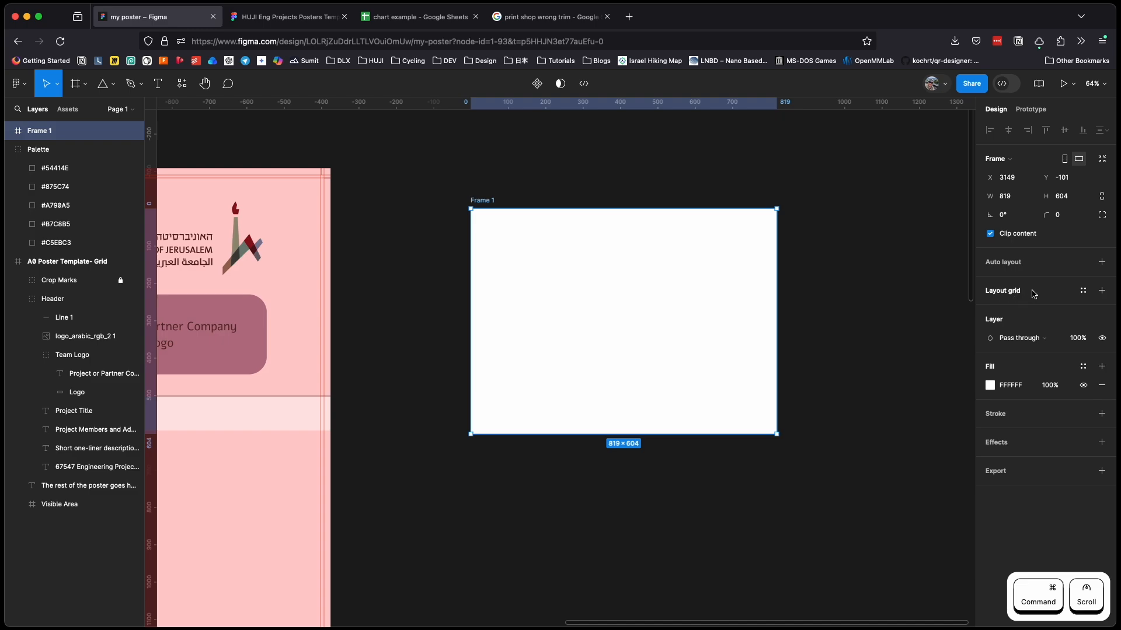
pyautogui.click(1102, 292)
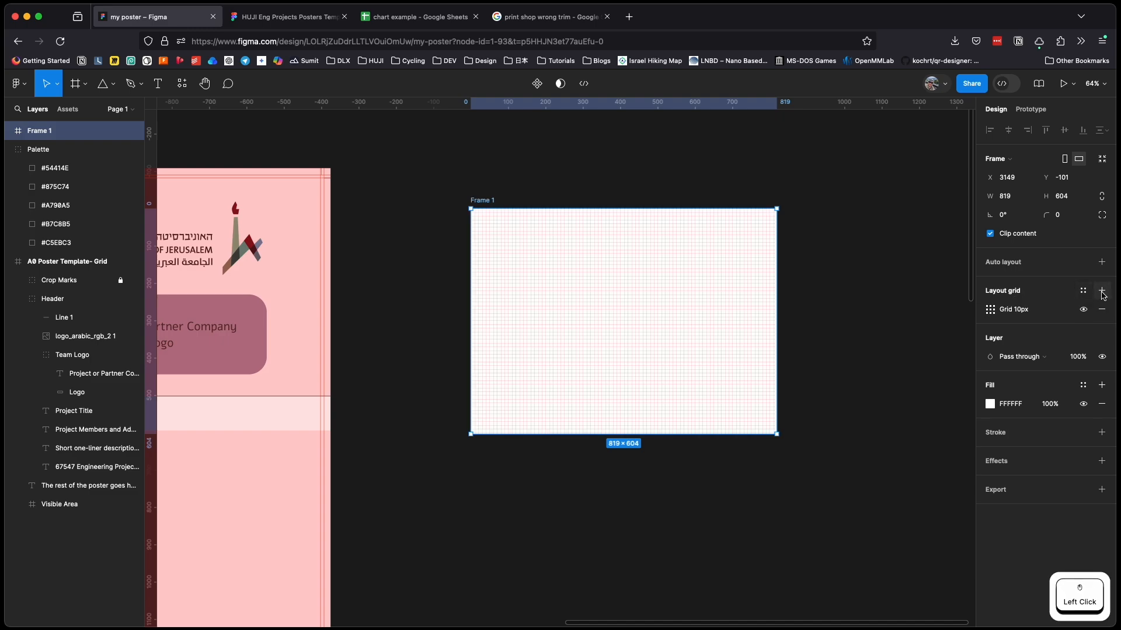
# - Change the new frame's layout grid from a uniform grid to columns with a count of 3
pyautogui.keyDown('super'); pyautogui.scroll(6, 666, 388); pyautogui.keyUp('super')
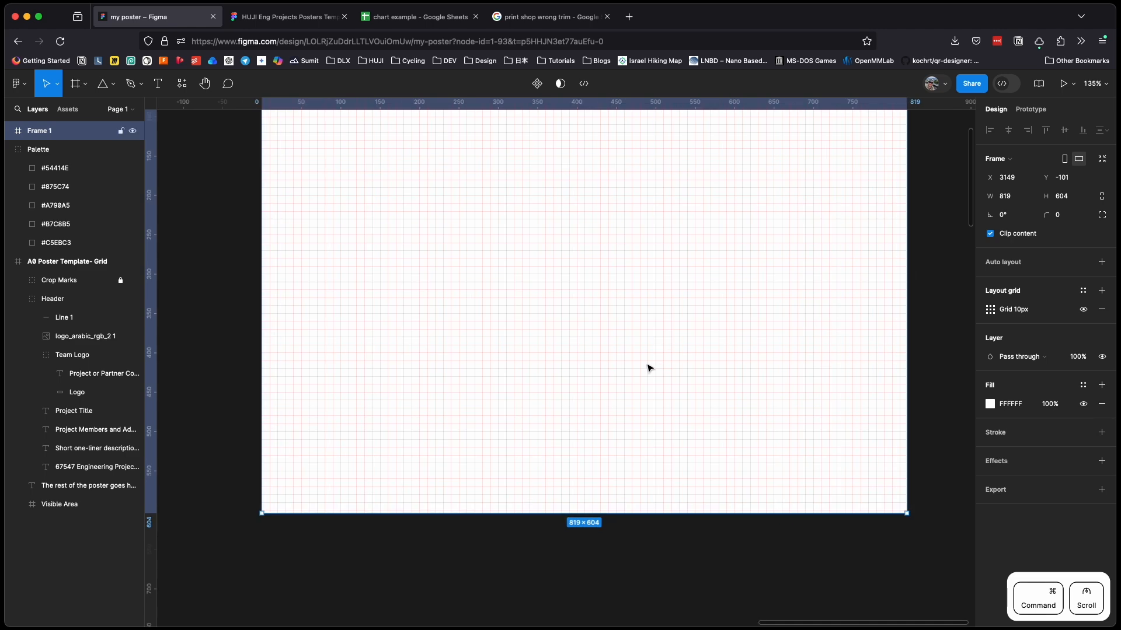
pyautogui.keyDown('super'); pyautogui.scroll(-3, 631, 404); pyautogui.keyUp('super')
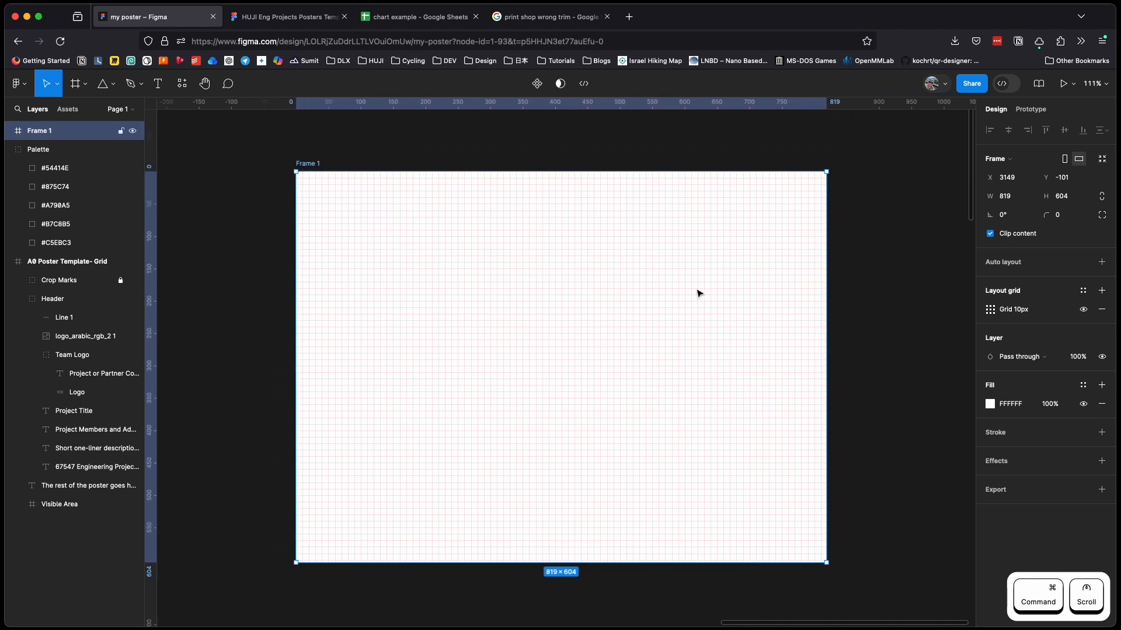
pyautogui.click(991, 310)
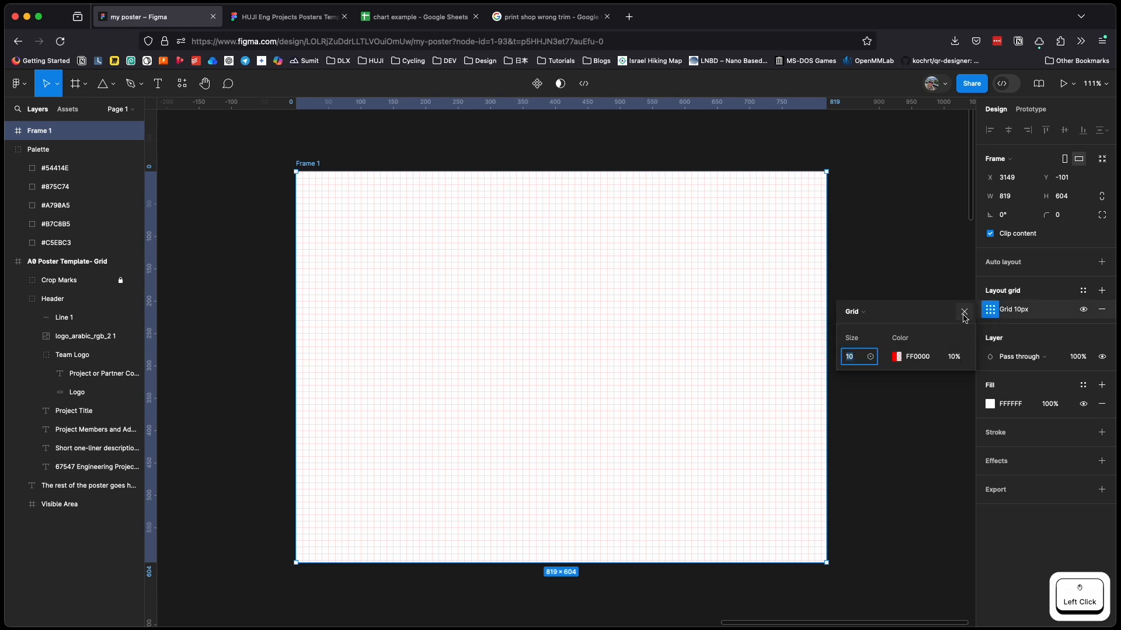
pyautogui.click(860, 315)
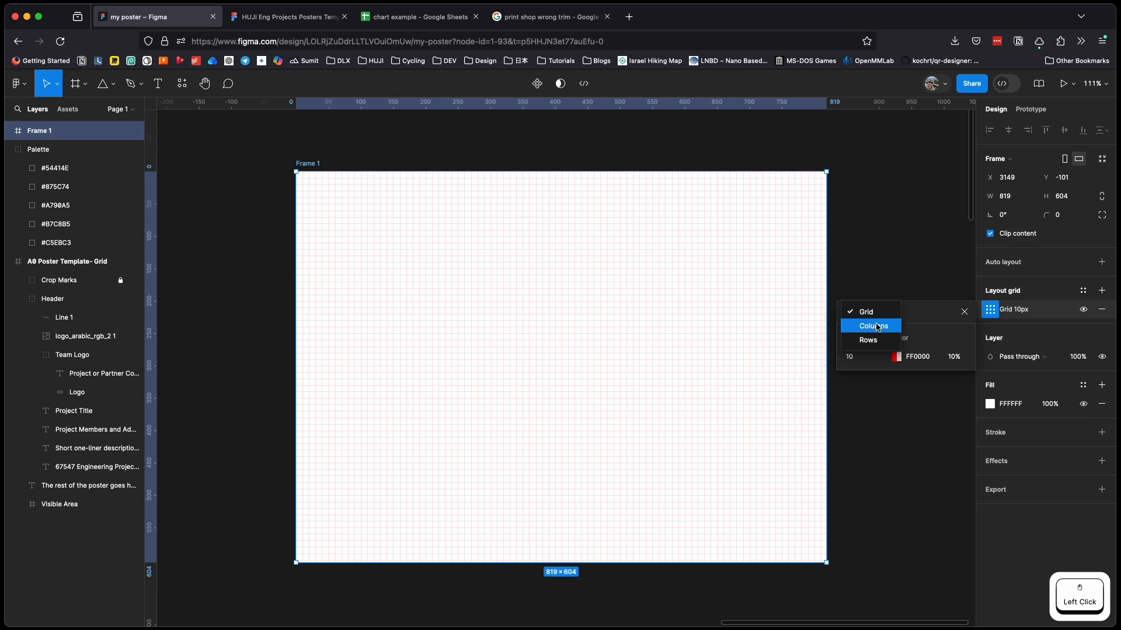
pyautogui.click(876, 327)
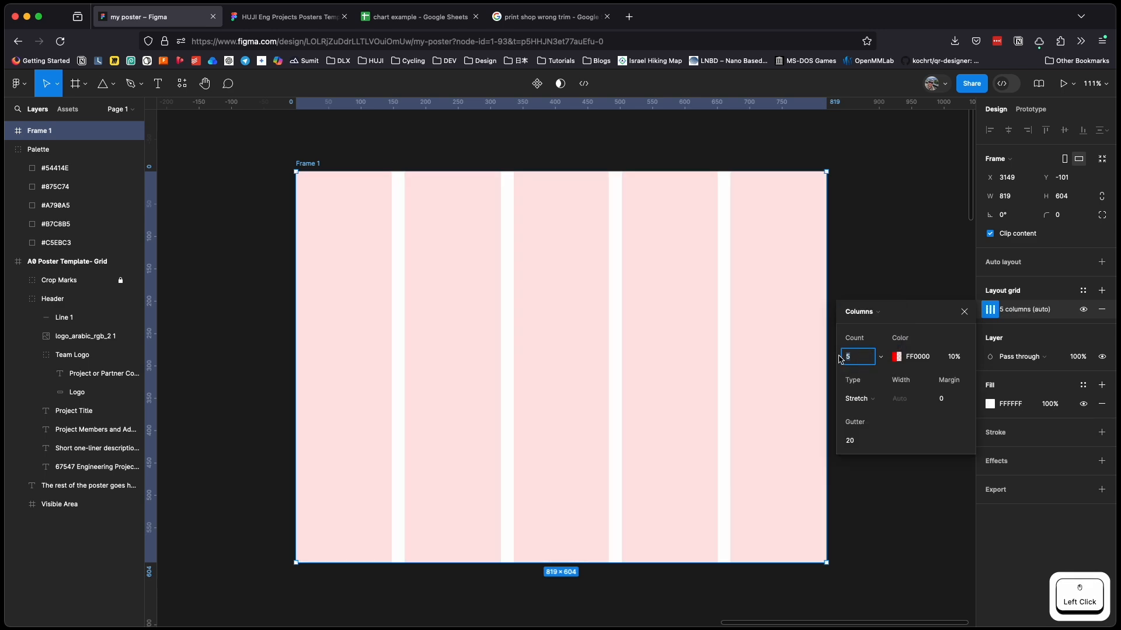
pyautogui.write('3')
pyautogui.press('Return')
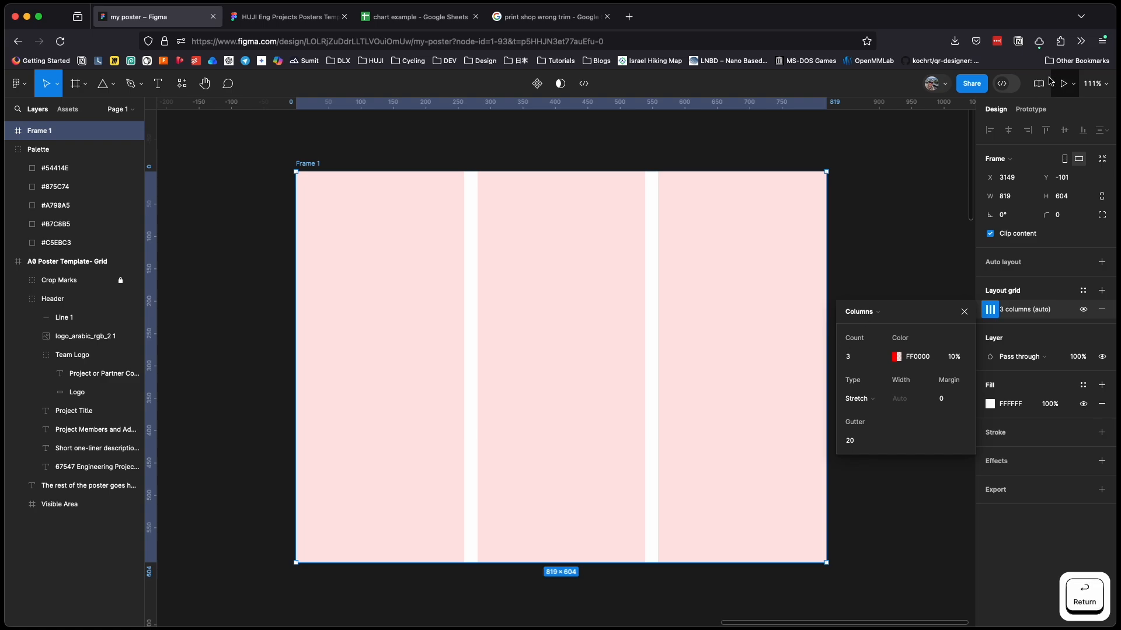
# - Try a gutter of 100 on the frame's column layout and return the gutter to 20
pyautogui.click(853, 442)
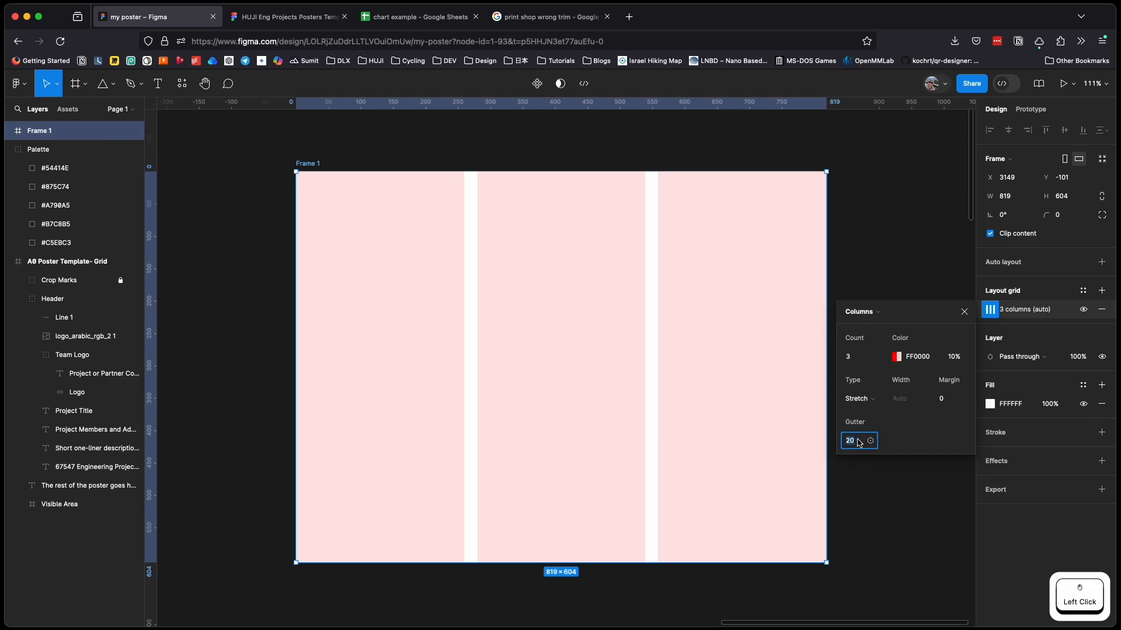
pyautogui.write('100')
pyautogui.press('Return')
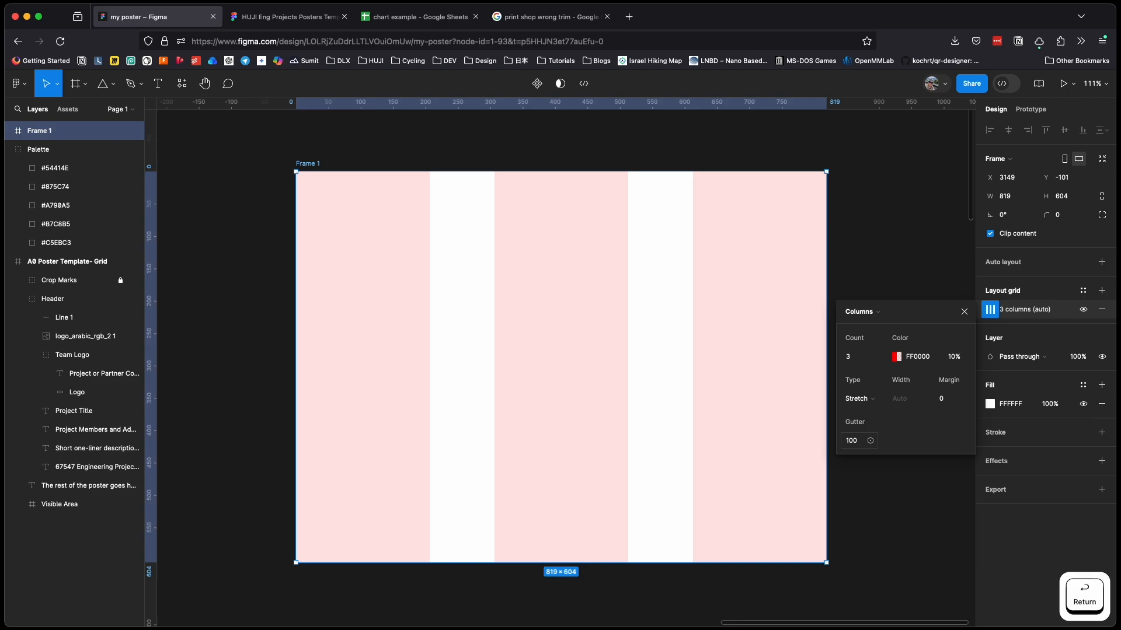
pyautogui.click(842, 442)
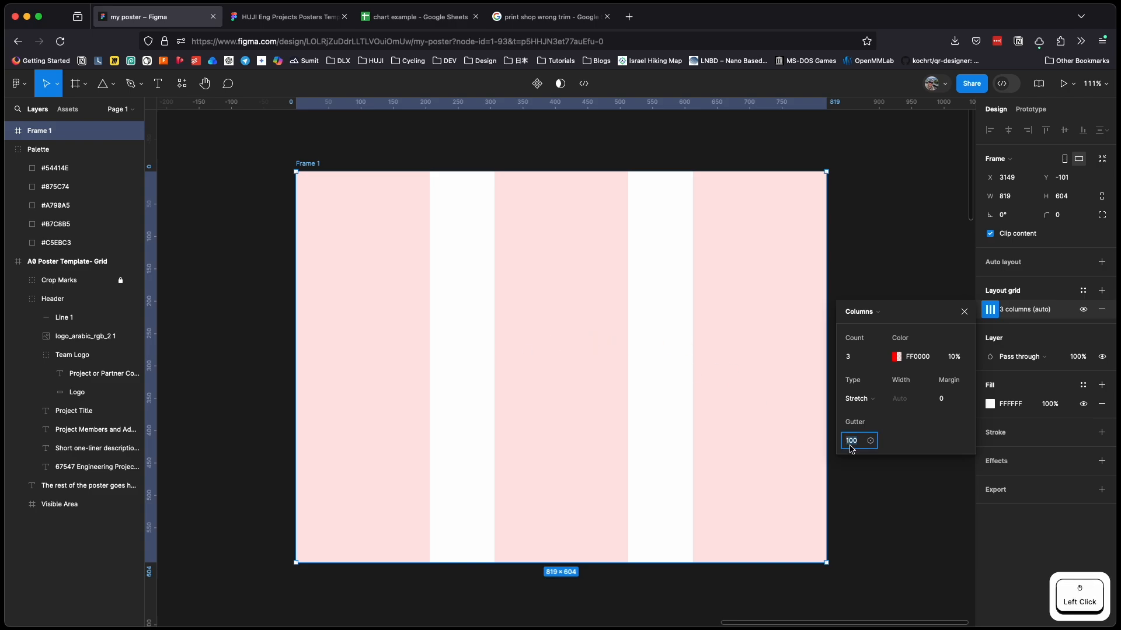
pyautogui.write('20')
pyautogui.press('Return')
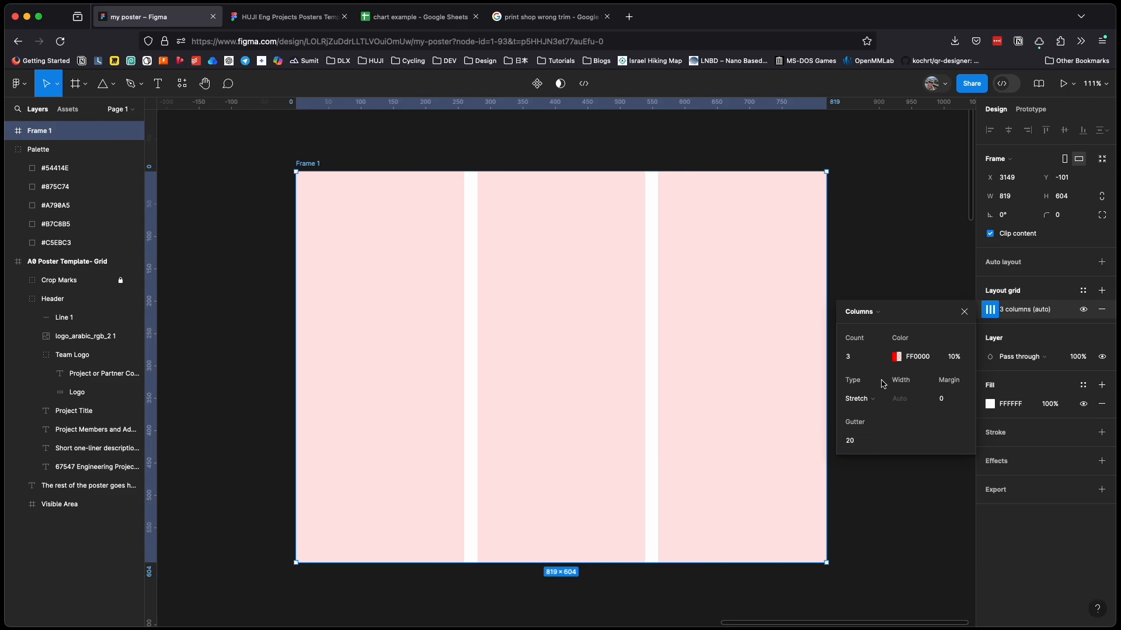
pyautogui.click(886, 212)
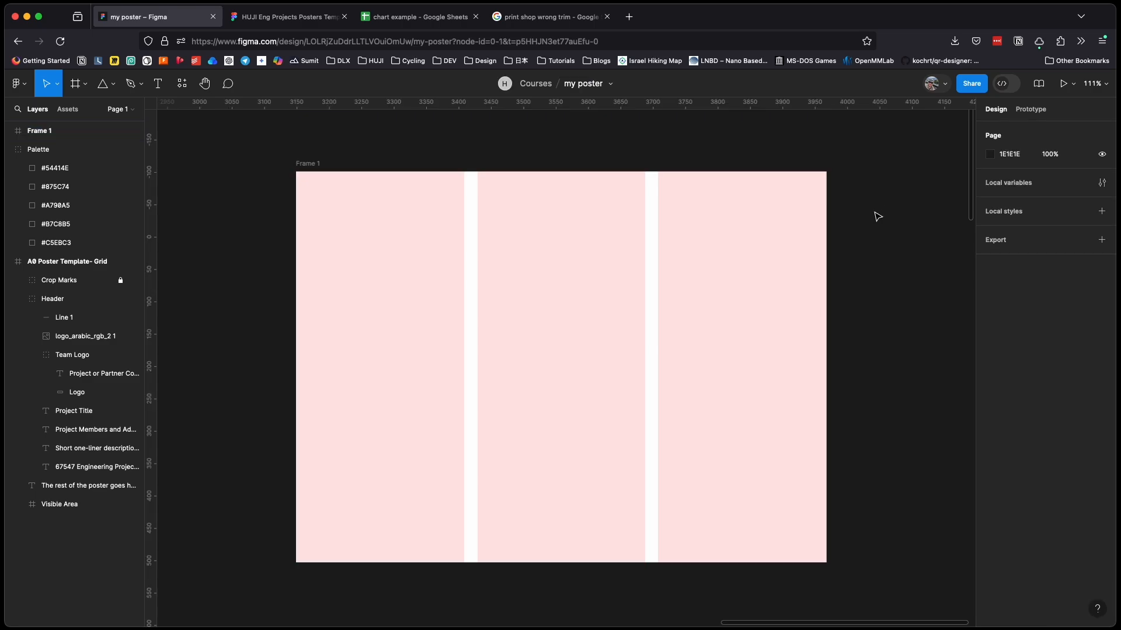
# - Examine how the rows and columns of the layout grid divide the A0 poster
pyautogui.keyDown('super'); pyautogui.scroll(-5, 469, 239); pyautogui.keyUp('super')
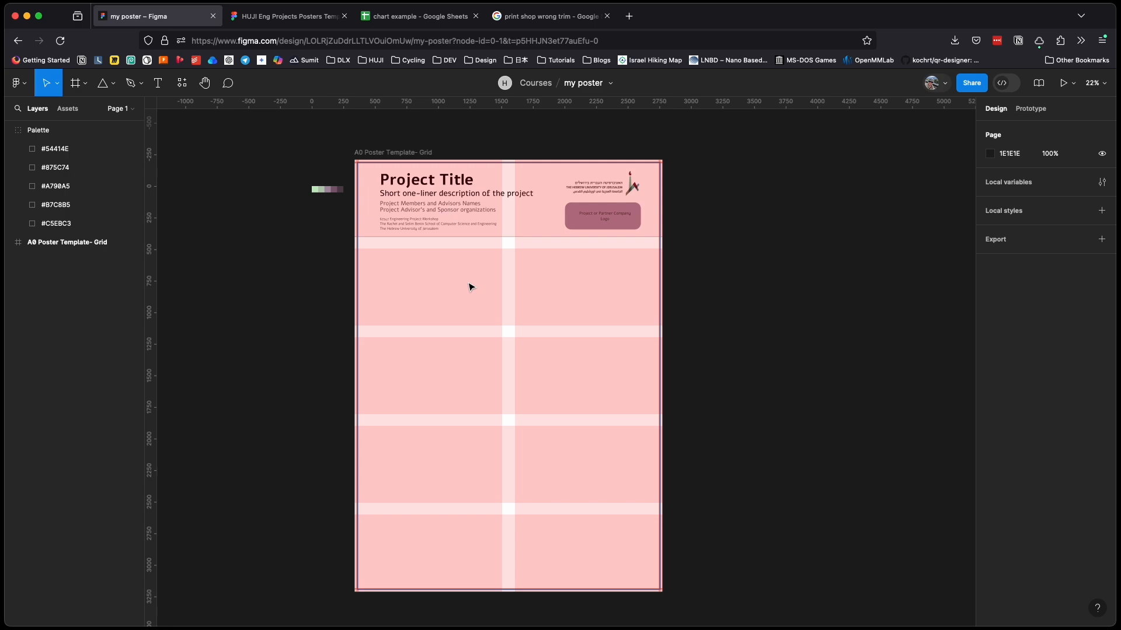
pyautogui.scroll(3, 476, 254)
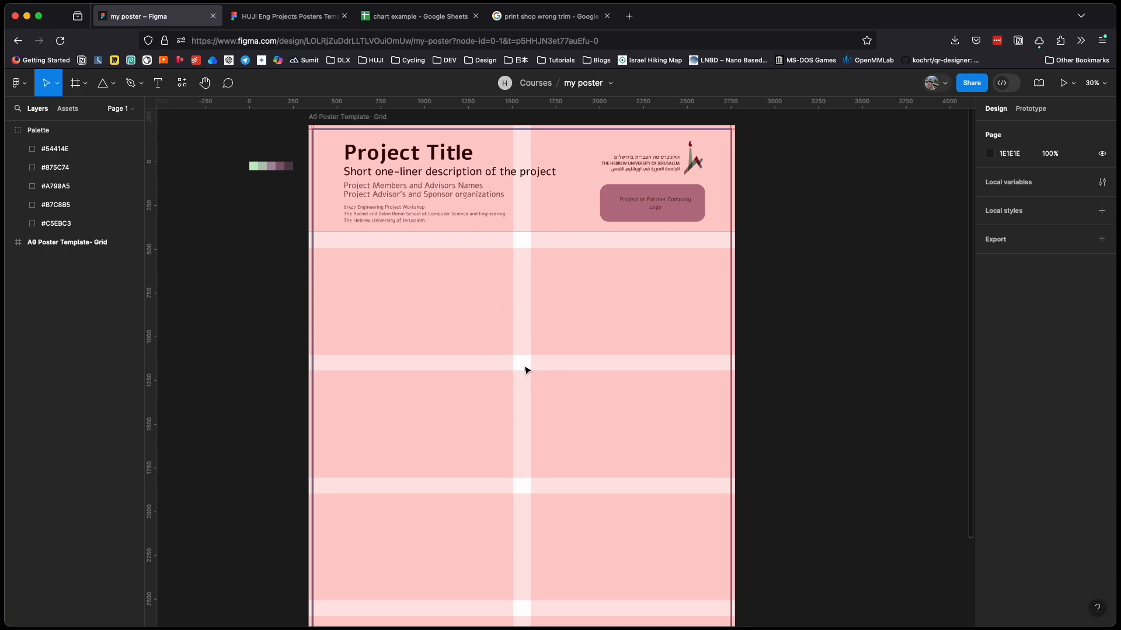
pyautogui.scroll(-2, 831, 421)
pyautogui.scroll(-2, 830, 383)
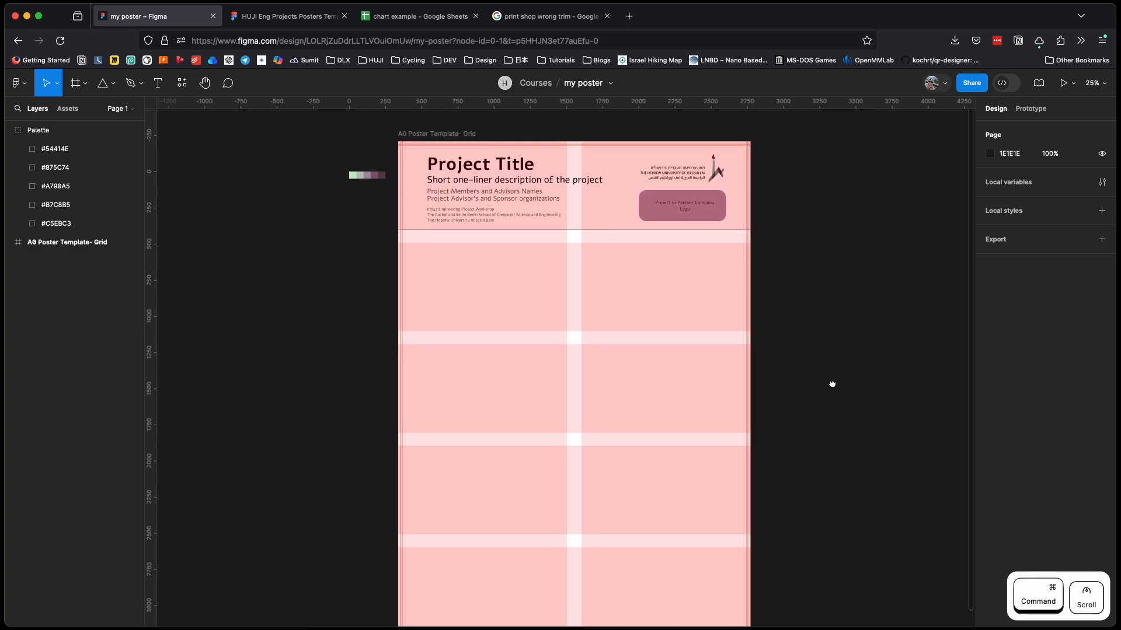
pyautogui.scroll(-1, 829, 378)
pyautogui.moveTo(839, 359); pyautogui.dragTo(822, 377)
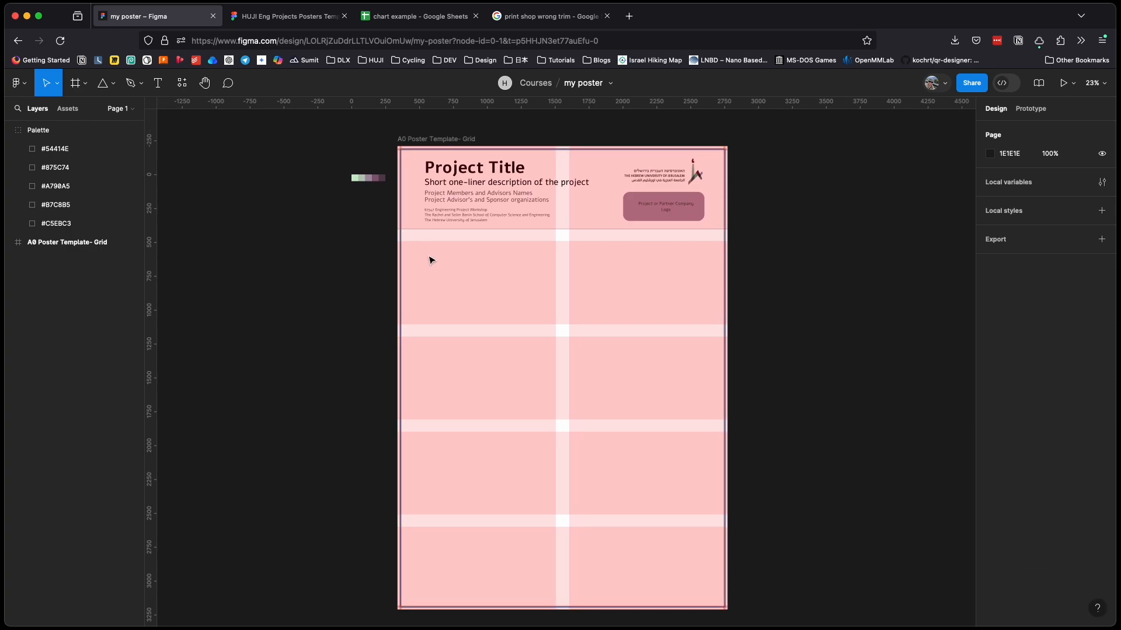
# - Switch to the HUJI Eng Projects Posters Templates file and review Poster Example 01, Poster Example 02 and the More Examples posters
pyautogui.click(265, 17)
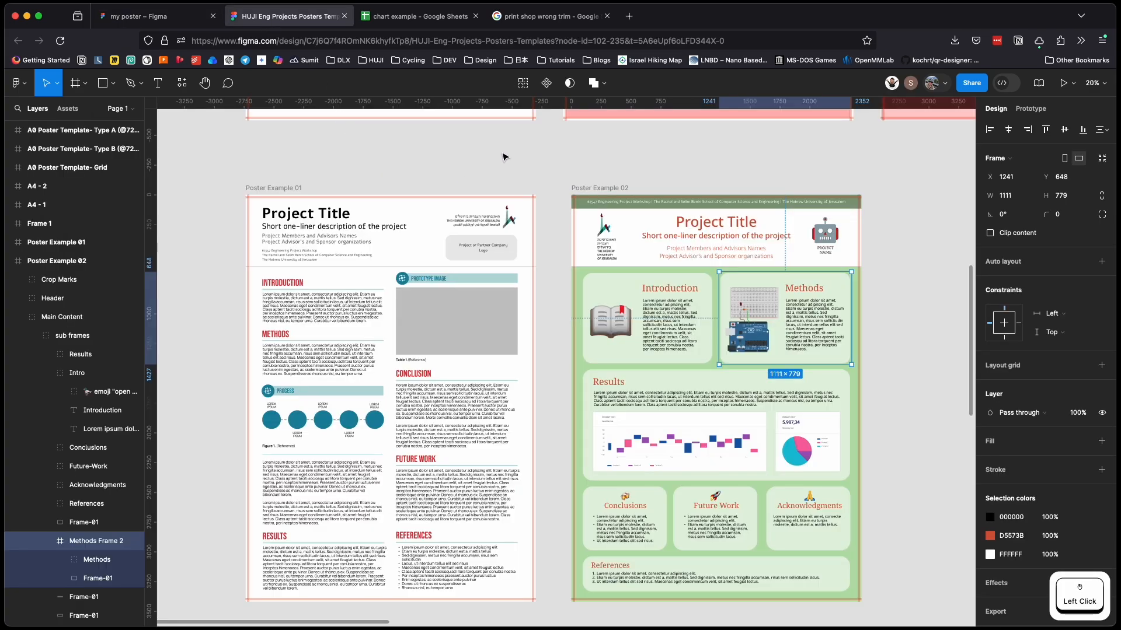
pyautogui.click(505, 156)
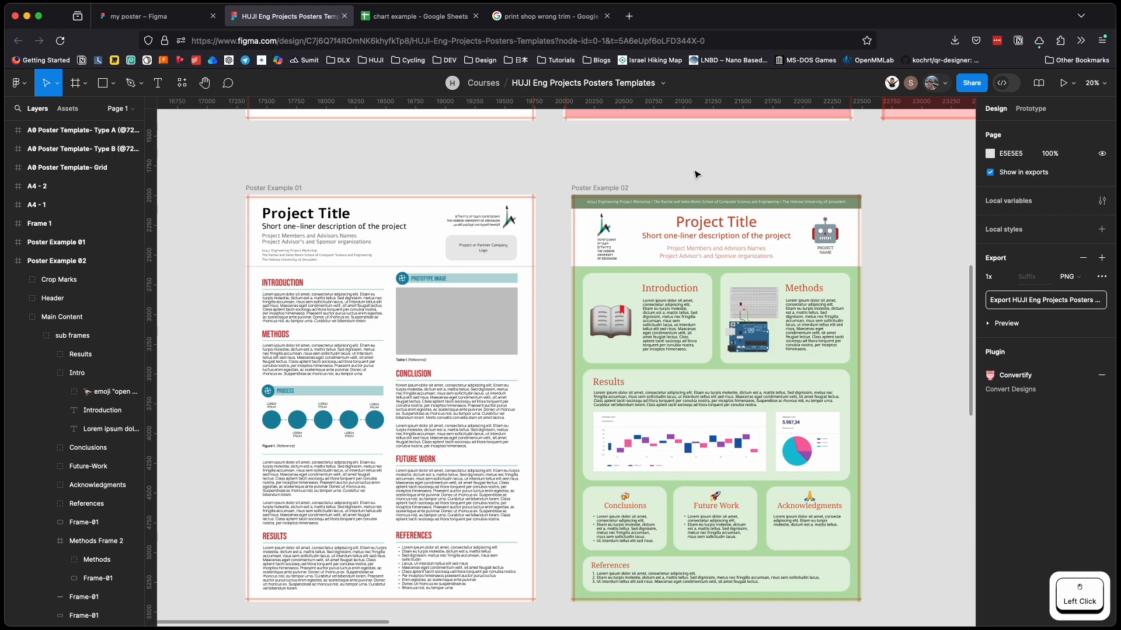
pyautogui.hscroll(2, 708, 174)
pyautogui.scroll(-1, 708, 174)
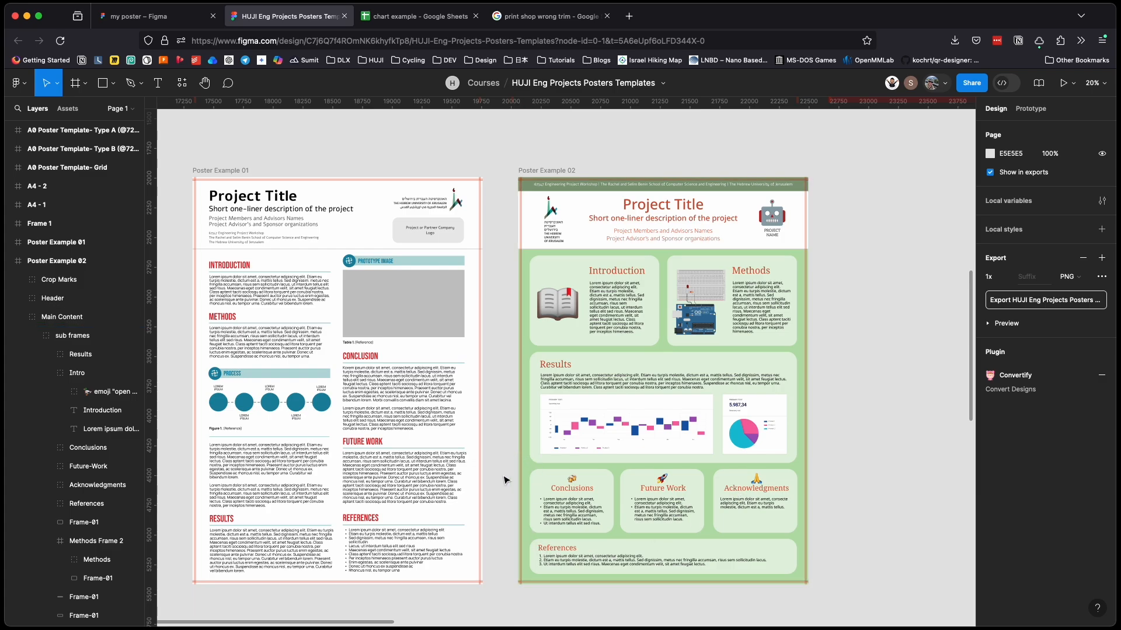
pyautogui.scroll(-2, 506, 481)
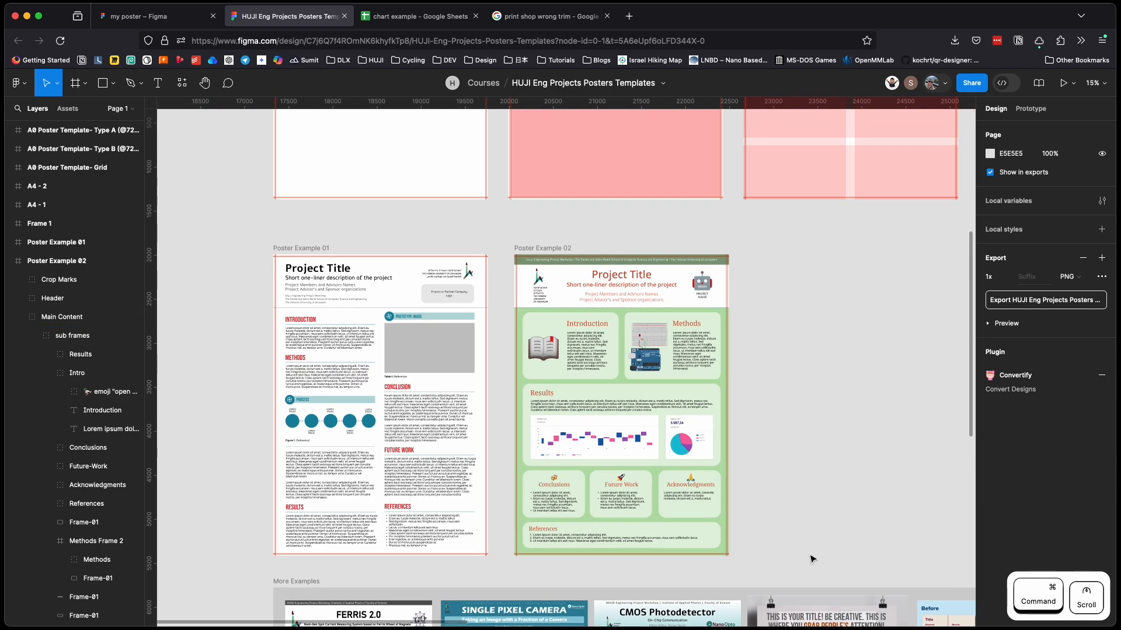
pyautogui.moveTo(811, 559); pyautogui.dragTo(725, 281)
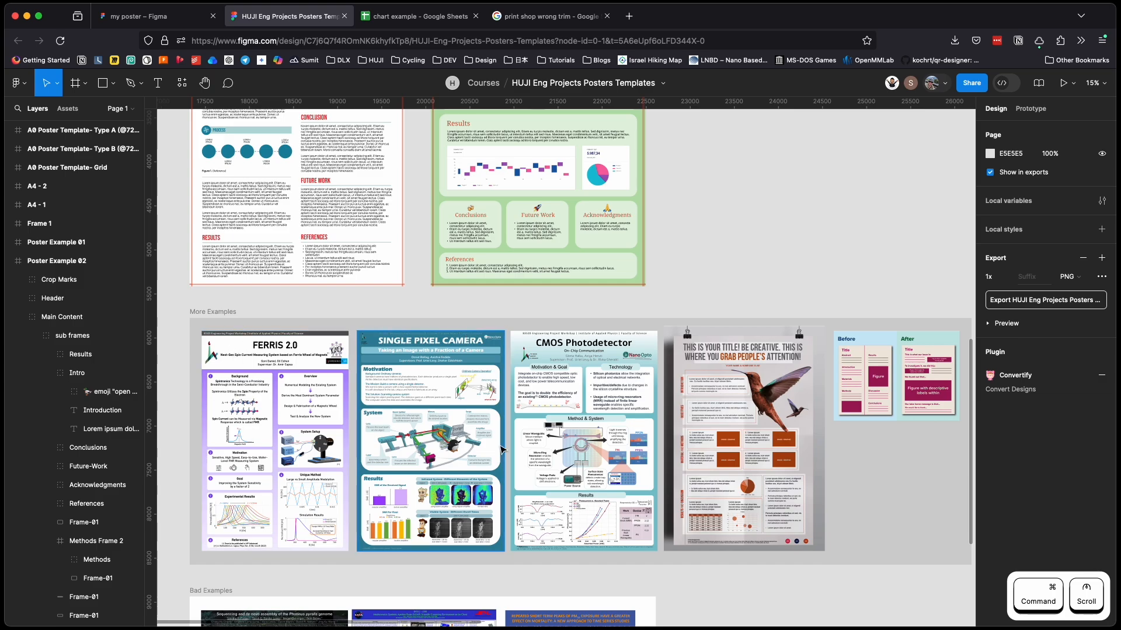
pyautogui.scroll(5, 753, 275)
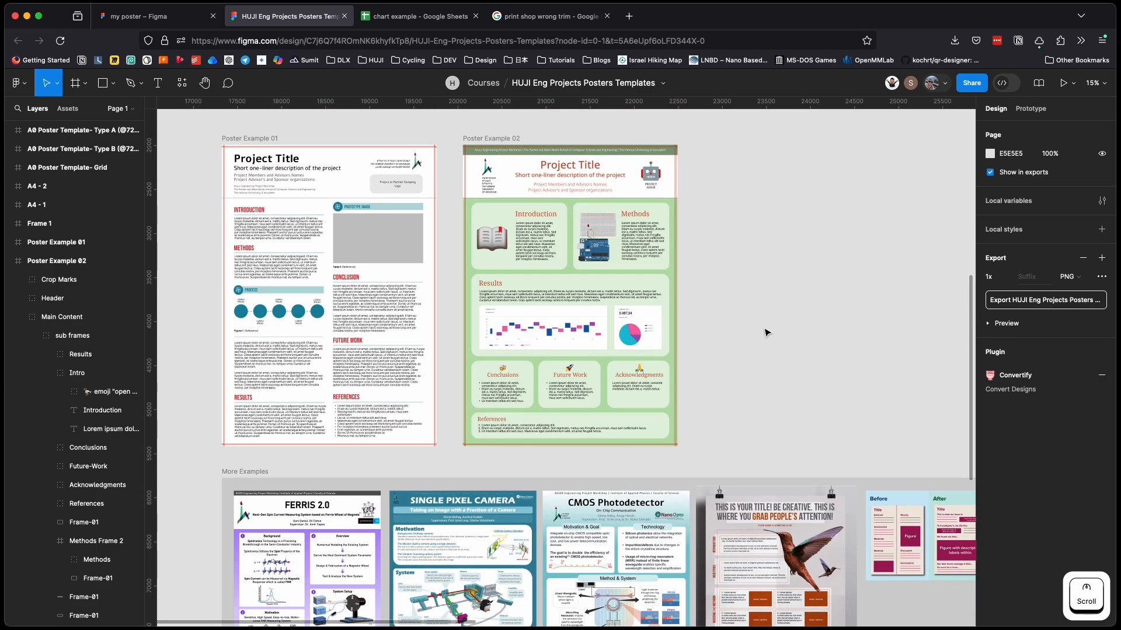
# - Select the Methods frame inside the main content of Poster Example 02
pyautogui.scroll(2, 701, 354)
pyautogui.scroll(4, 693, 352)
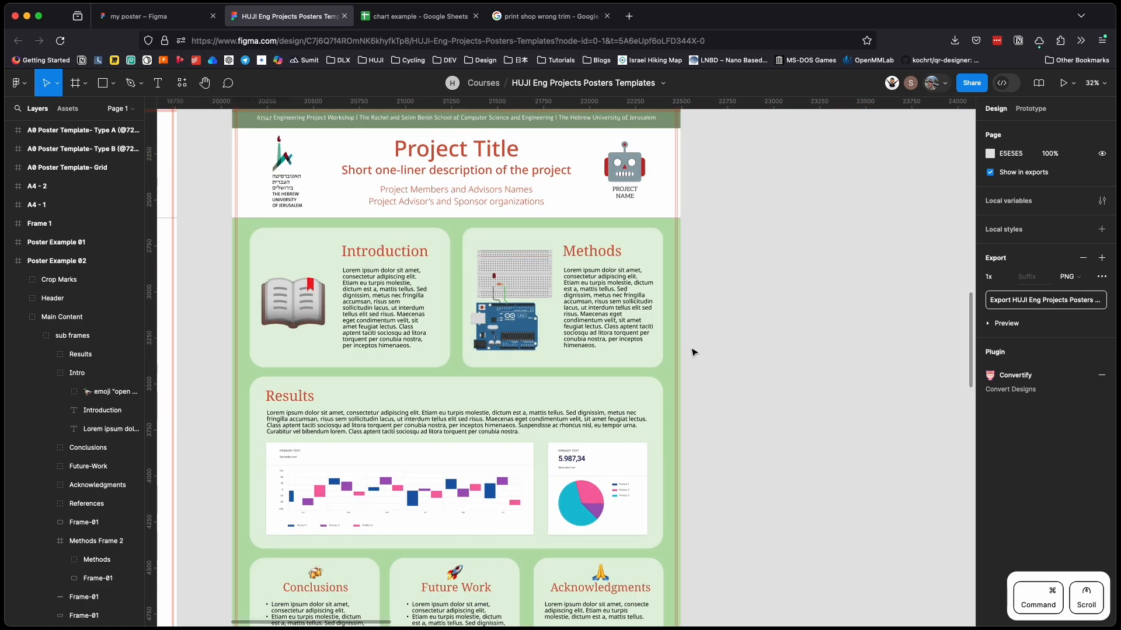
pyautogui.scroll(2, 765, 374)
pyautogui.scroll(1, 765, 373)
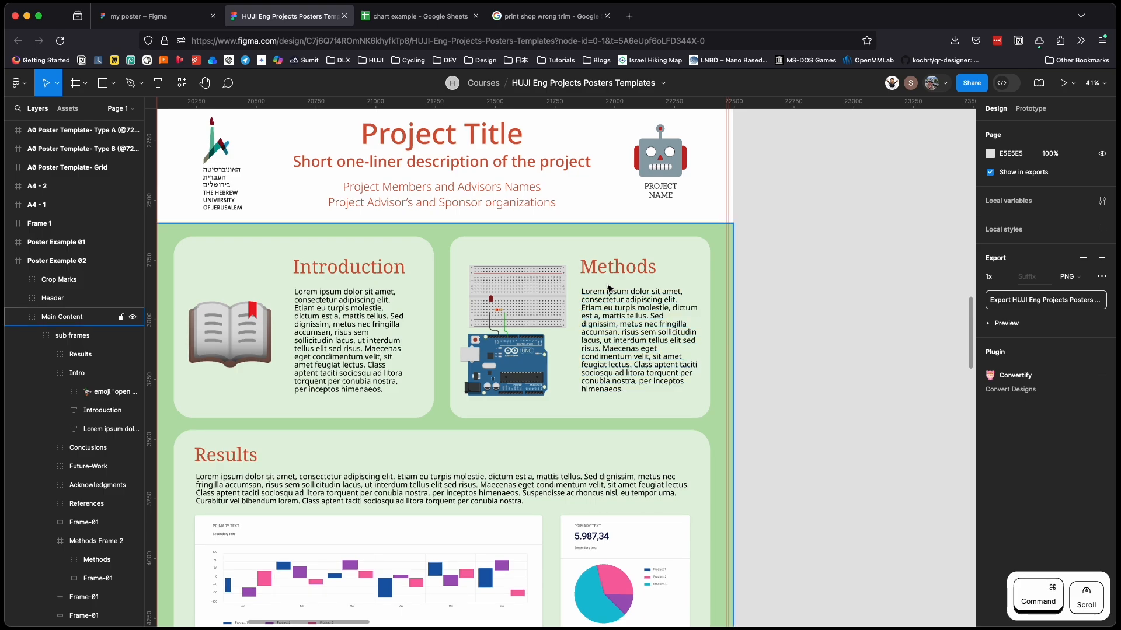
pyautogui.click(609, 288)
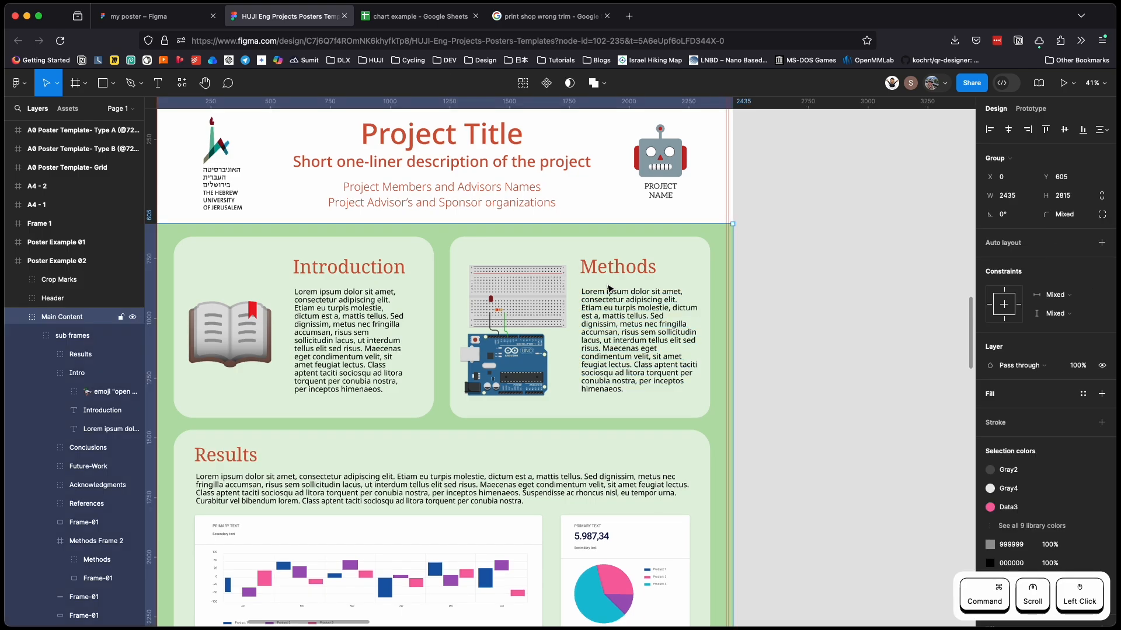
pyautogui.click(609, 288)
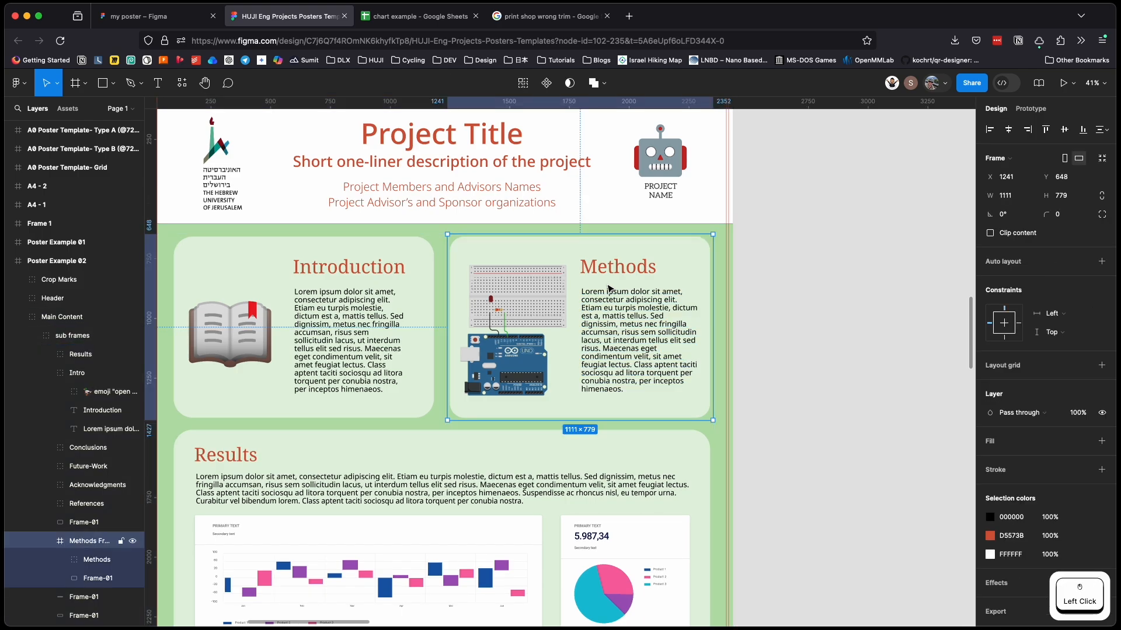
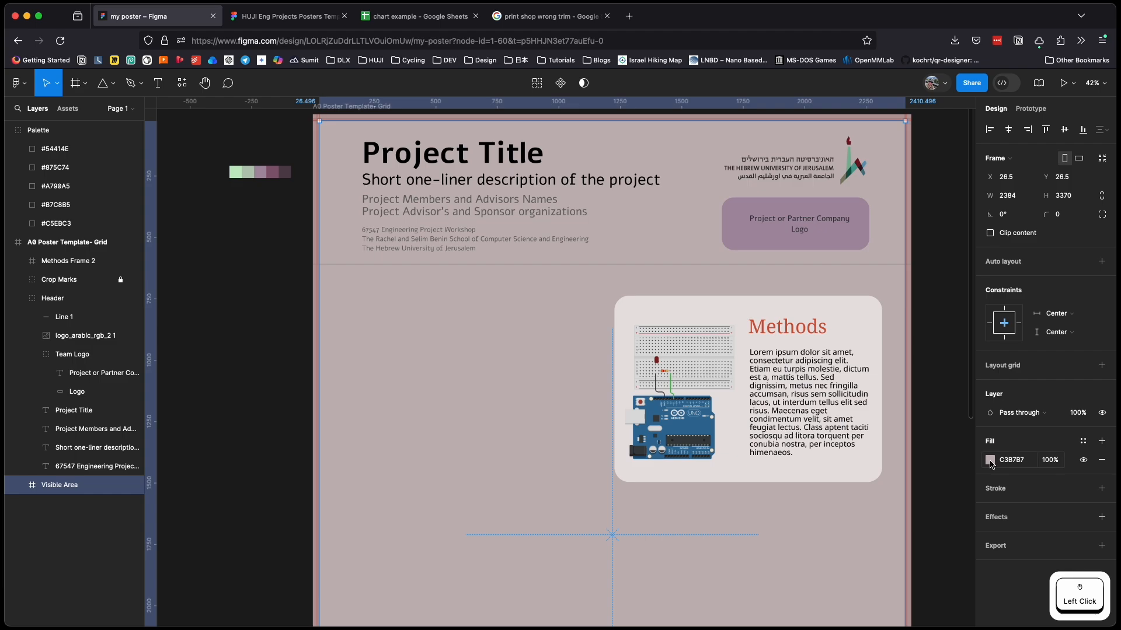
# - Try a custom green fill on the poster's Visible Area and replace it with the sampled palette color B7C8B5
pyautogui.click(991, 461)
pyautogui.click(895, 479)
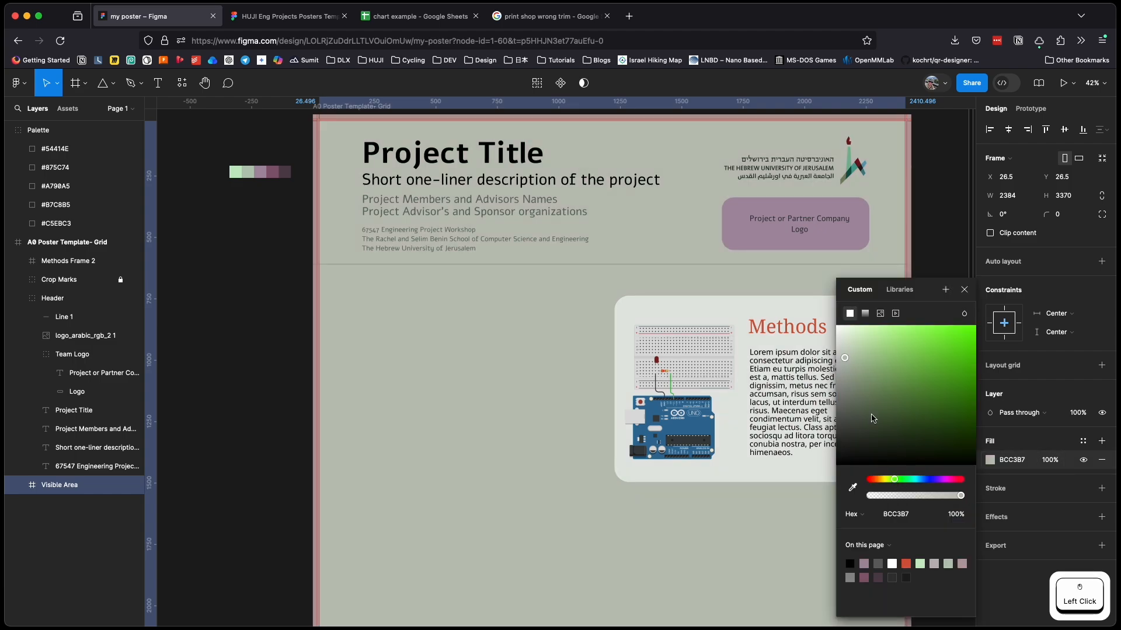
pyautogui.moveTo(873, 418)
pyautogui.mouseDown()
pyautogui.moveTo(871, 375)
pyautogui.moveTo(856, 373)
pyautogui.moveTo(855, 358)
pyautogui.mouseUp()
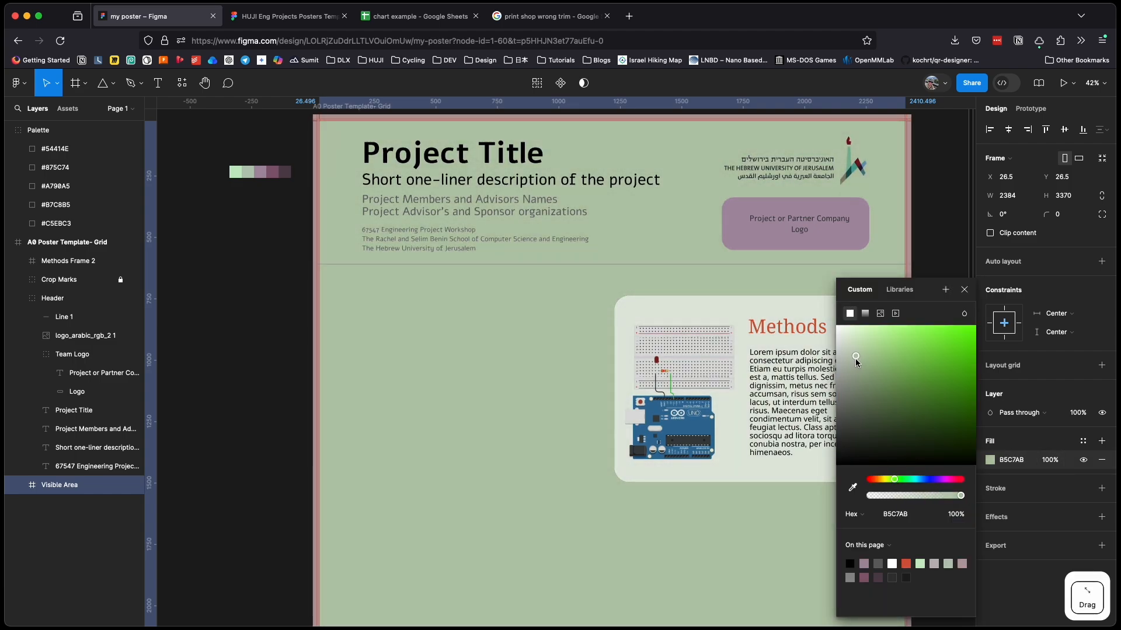
pyautogui.click(856, 490)
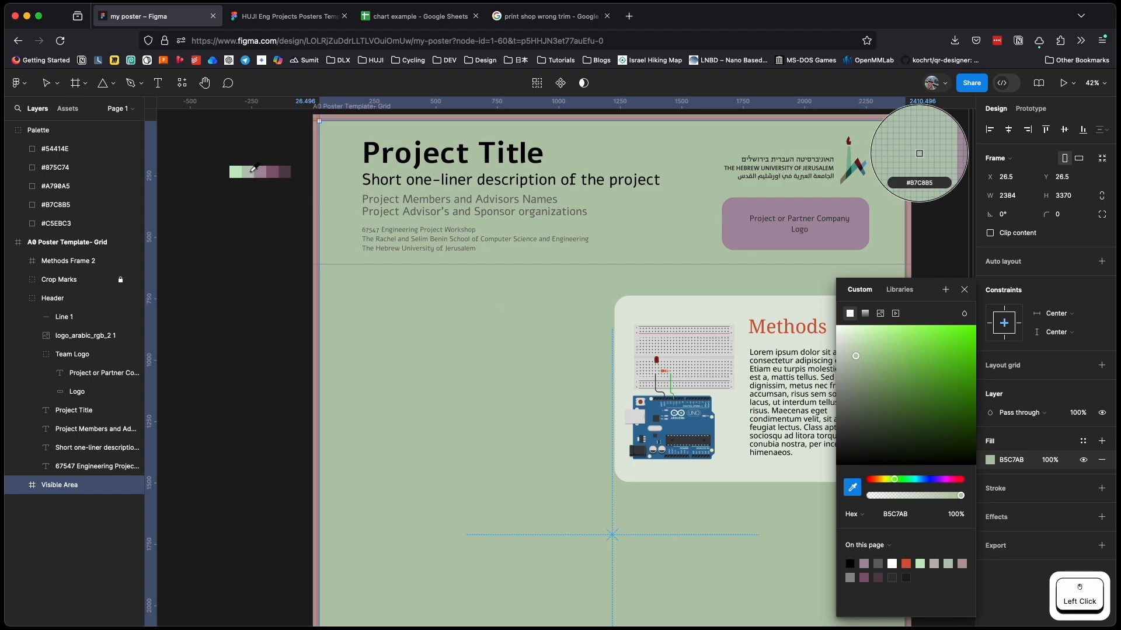
pyautogui.click(252, 174)
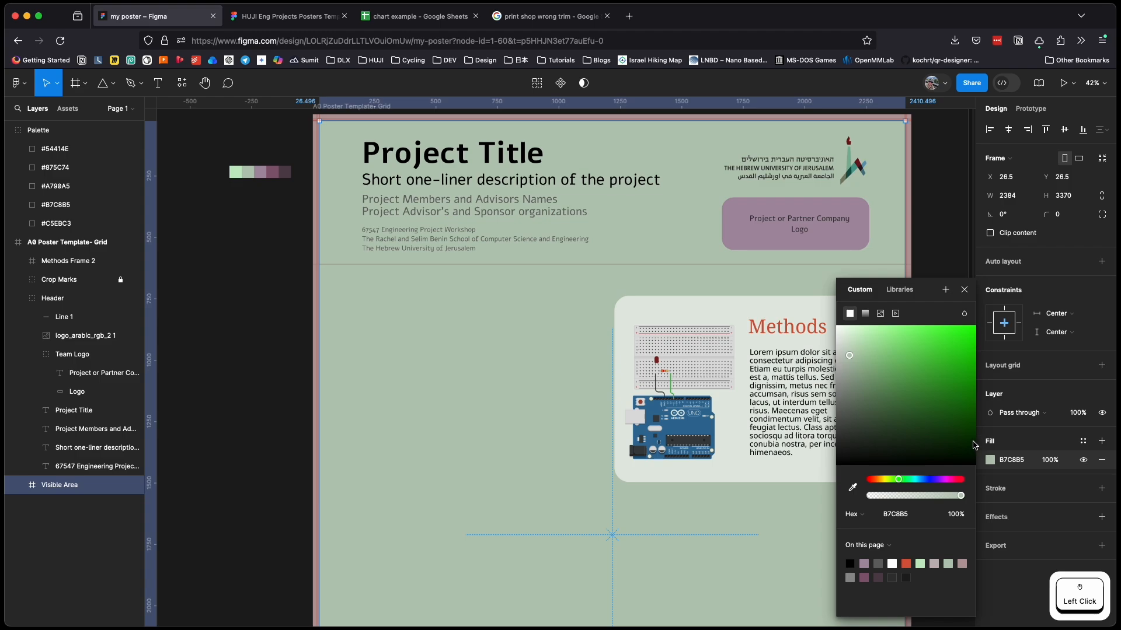
pyautogui.click(990, 460)
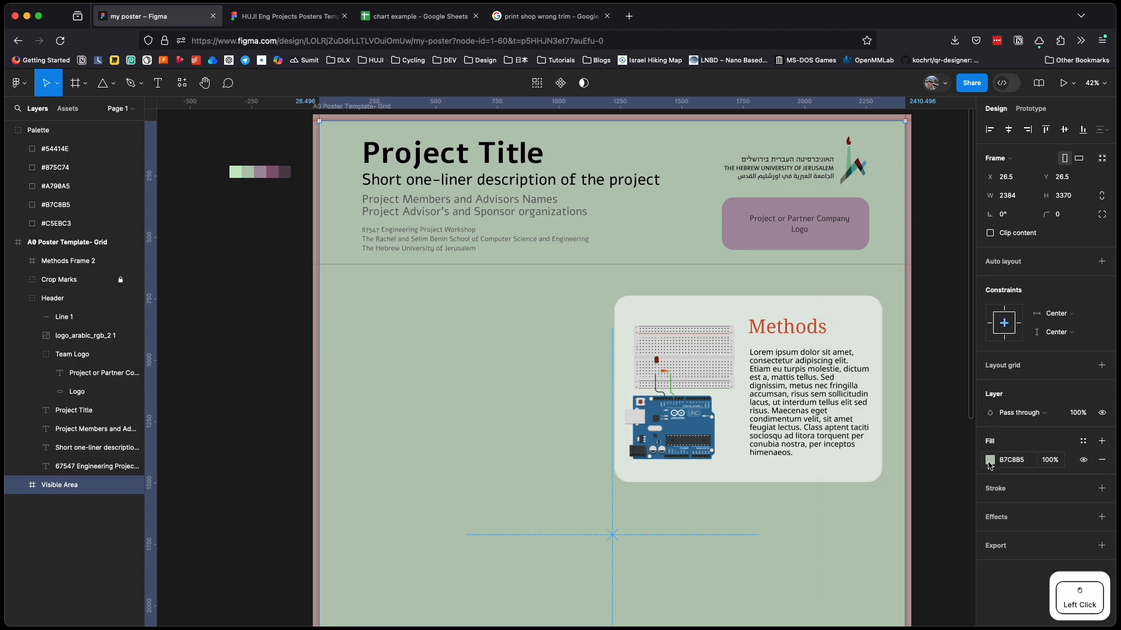
pyautogui.click(259, 292)
# - Move the Methods frame slightly up and toward the poster's right edge, to X 1255, Y 714
pyautogui.hscroll(5, 688, 327)
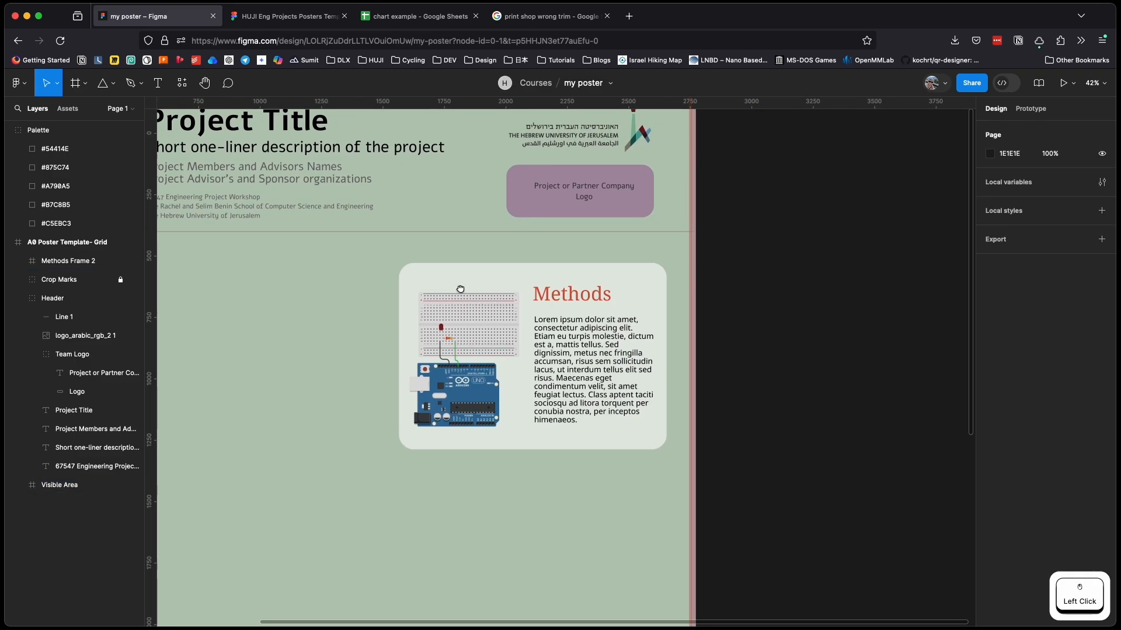
pyautogui.click(426, 264)
pyautogui.moveTo(445, 267); pyautogui.dragTo(455, 264)
pyautogui.hscroll(-3, 706, 263)
pyautogui.scroll(2, 706, 263)
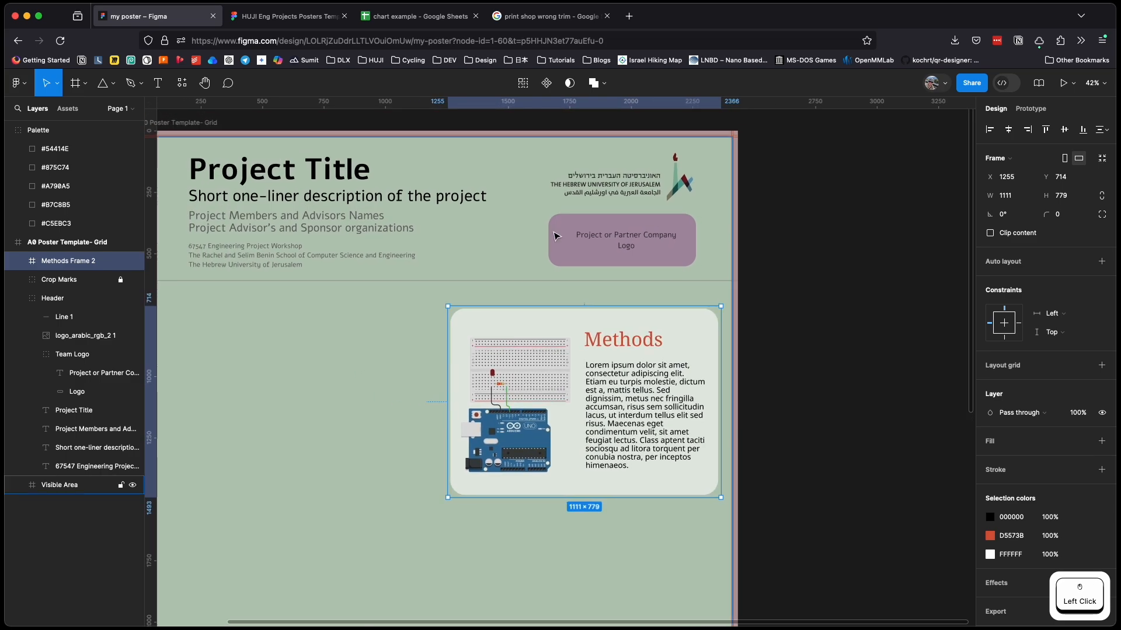
# - Show the 5-row layout grid on the A0 Poster Template- Grid frame
pyautogui.hscroll(-3, 286, 173)
pyautogui.scroll(1, 286, 174)
pyautogui.click(286, 173)
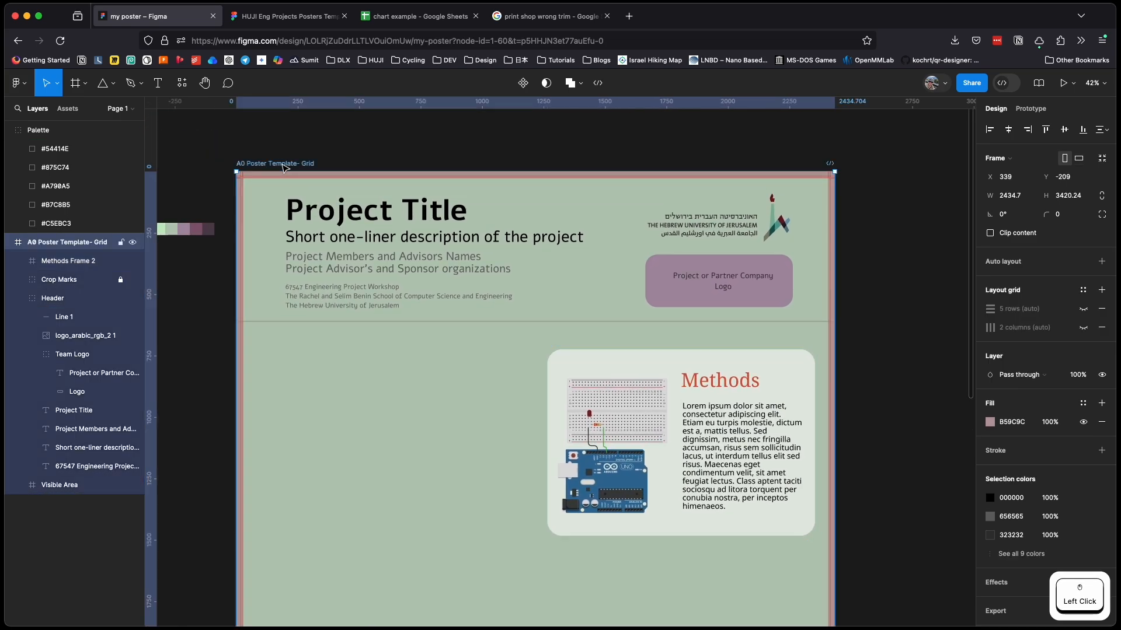
pyautogui.click(1084, 309)
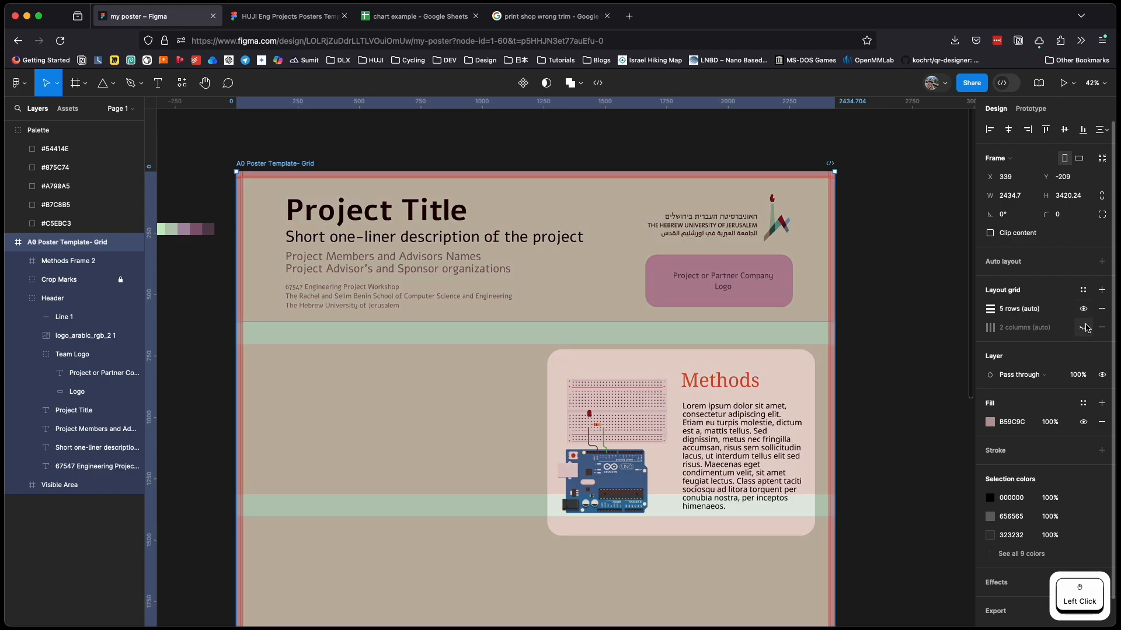
# - Show the two-column layout grid and stretch the Methods card background down to the grid row edge, about 1297 high, at X 0
pyautogui.click(1084, 327)
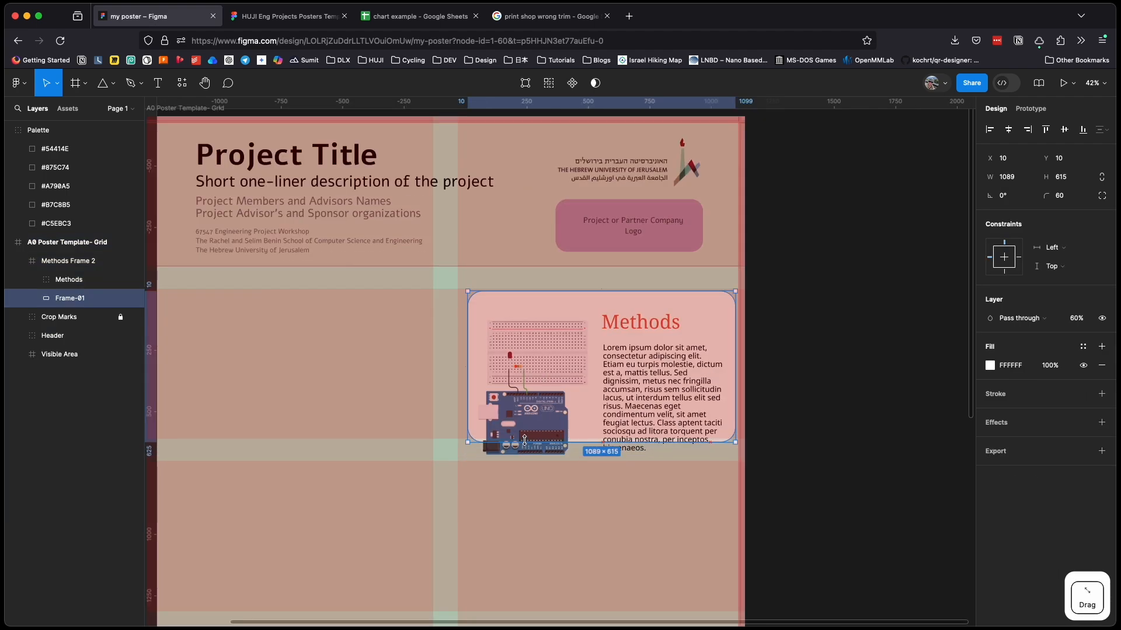
pyautogui.moveTo(525, 446); pyautogui.dragTo(526, 547)
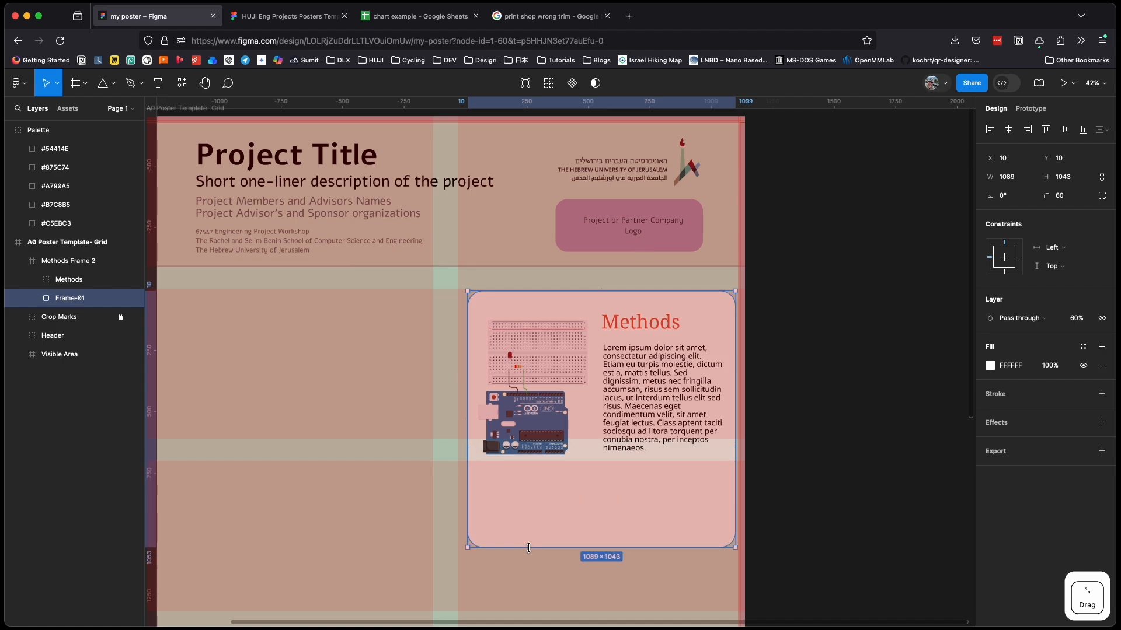
pyautogui.moveTo(797, 500); pyautogui.dragTo(768, 403)
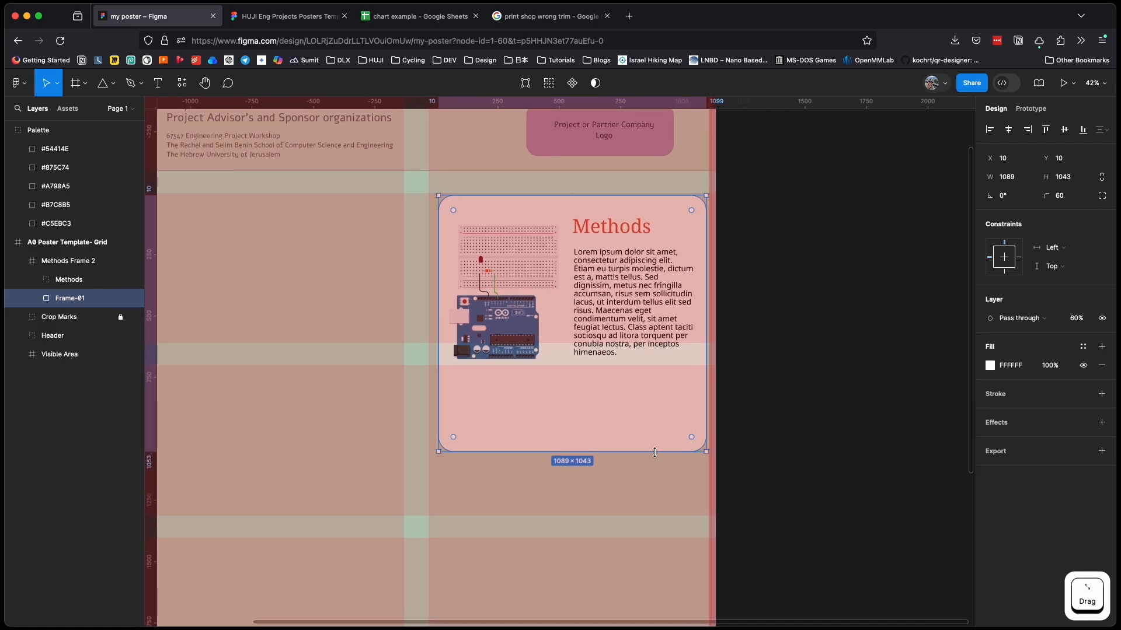
pyautogui.moveTo(654, 453); pyautogui.dragTo(660, 516)
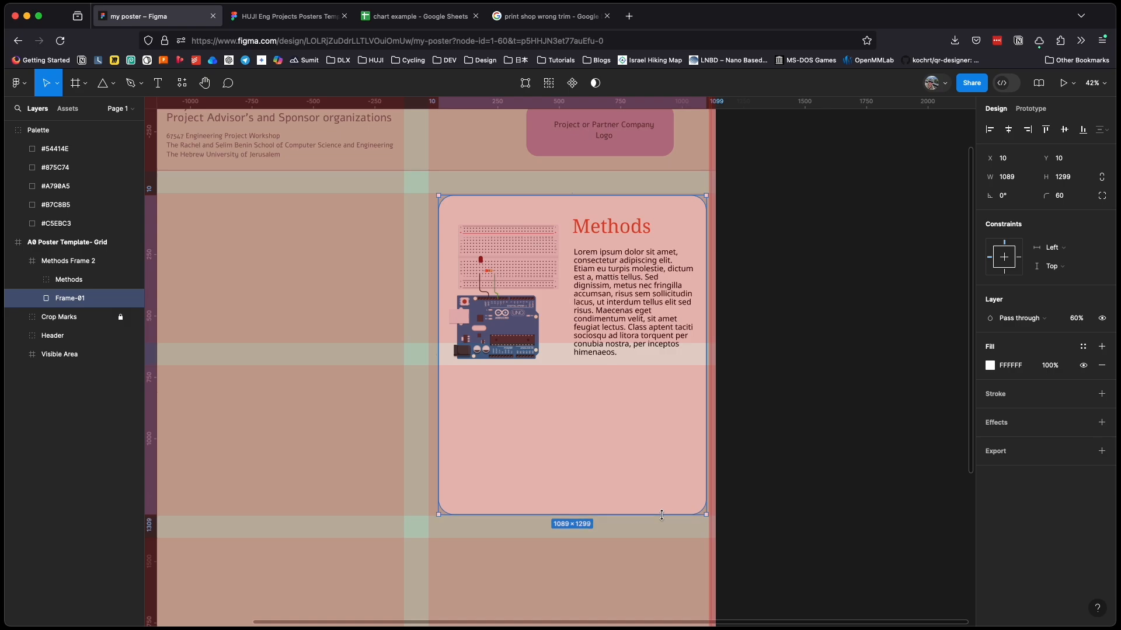
pyautogui.moveTo(627, 464); pyautogui.dragTo(623, 465)
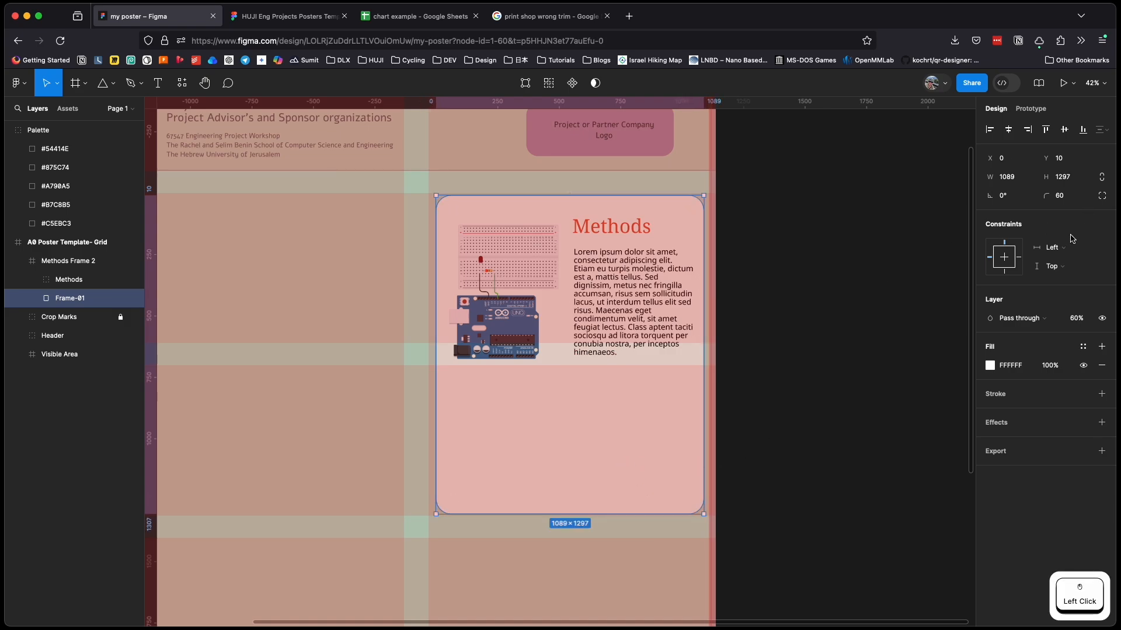
# - Hide both the row and column layout grids on the A0 Poster Template- Grid frame
pyautogui.click(67, 133)
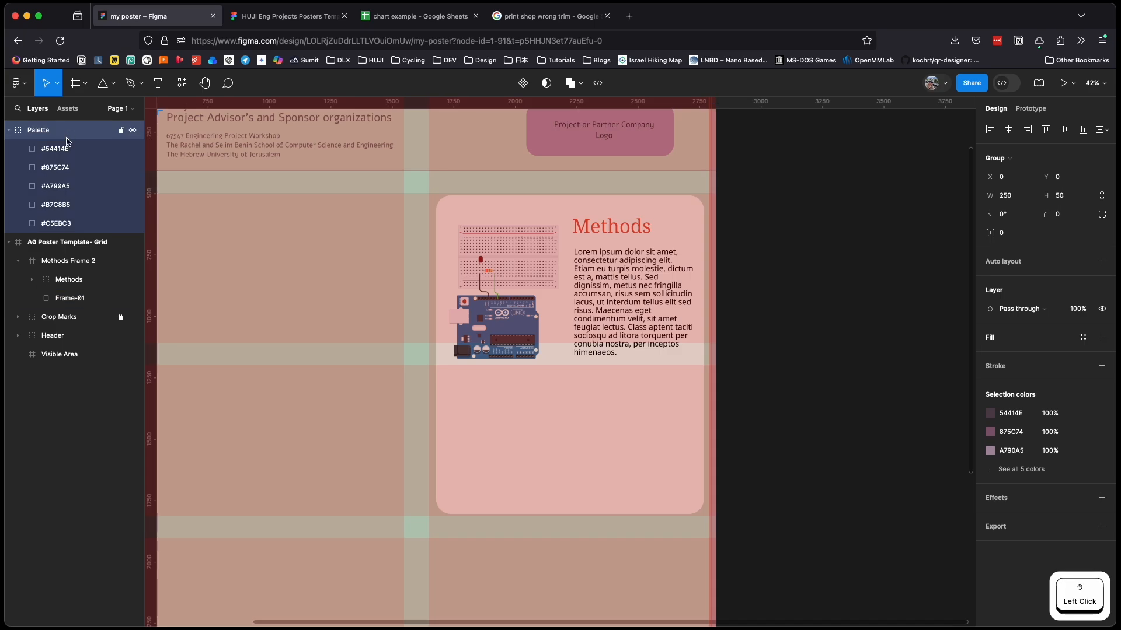
pyautogui.click(69, 242)
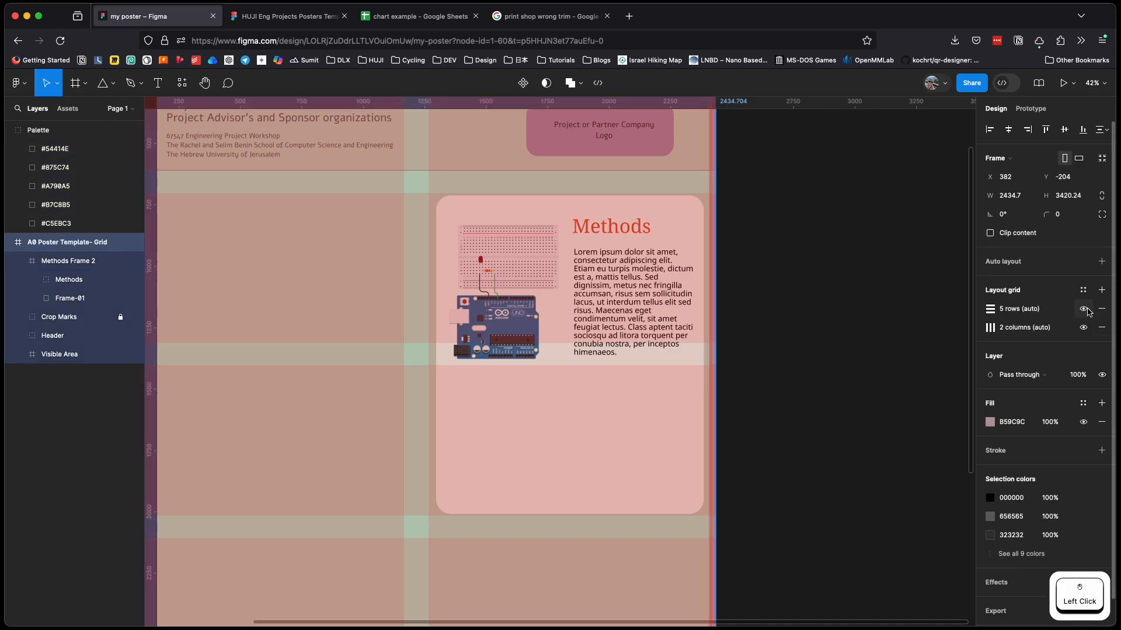
pyautogui.click(1084, 309)
pyautogui.click(1084, 328)
pyautogui.click(820, 273)
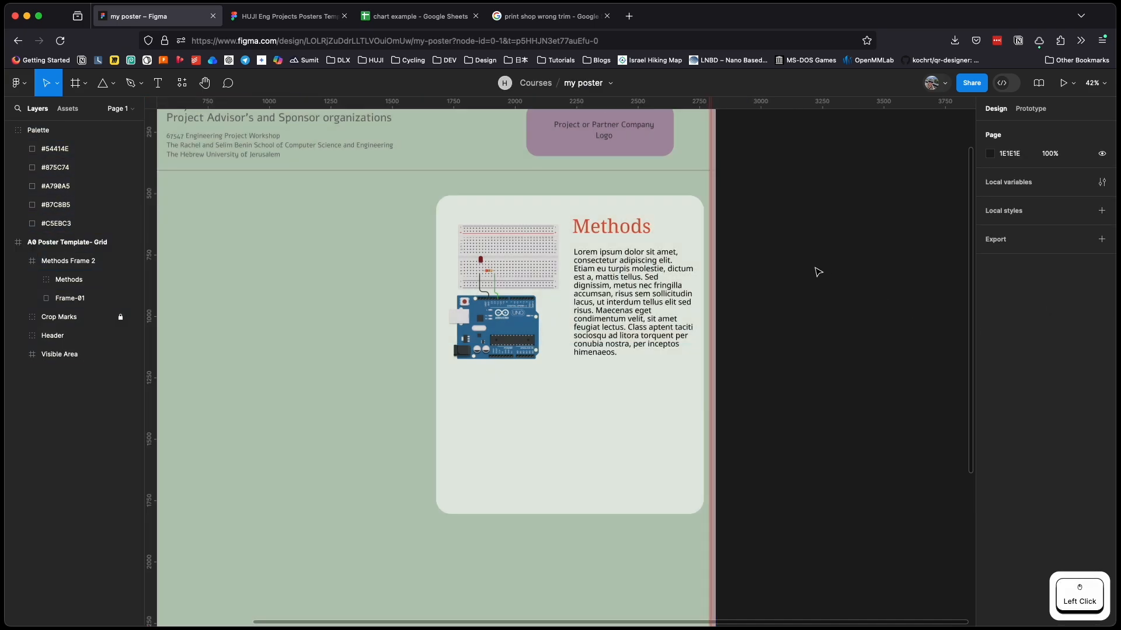
pyautogui.scroll(3, 769, 284)
pyautogui.hscroll(-2, 768, 283)
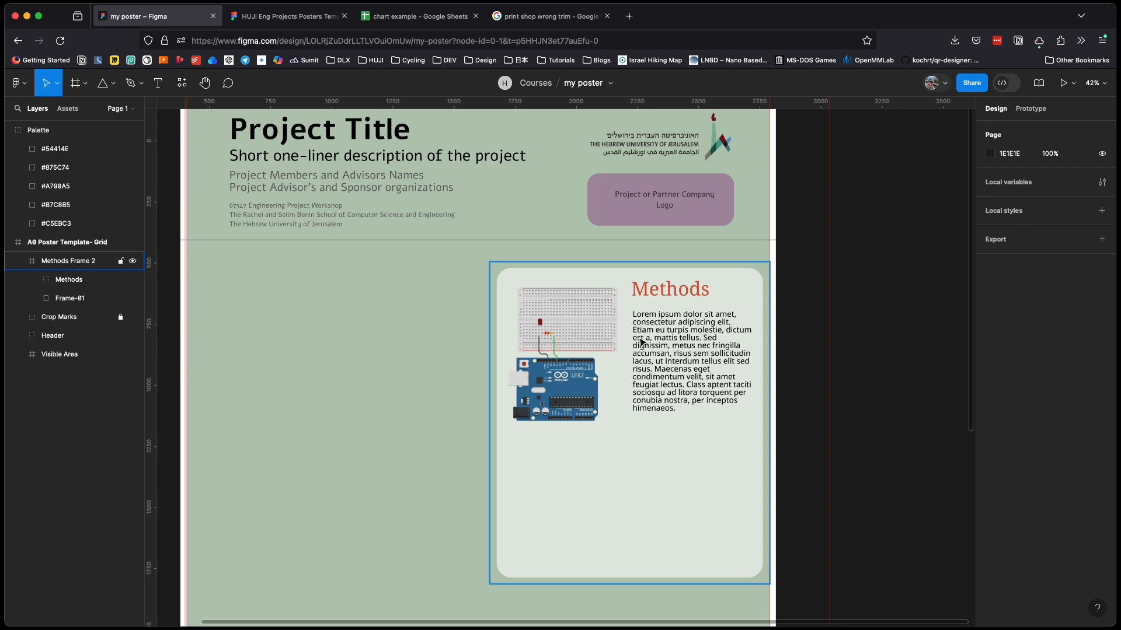
# - Move the breadboard image down inside the Methods card to align with the top of the body paragraph, at Y 195
pyautogui.scroll(4, 641, 342)
pyautogui.click(578, 345)
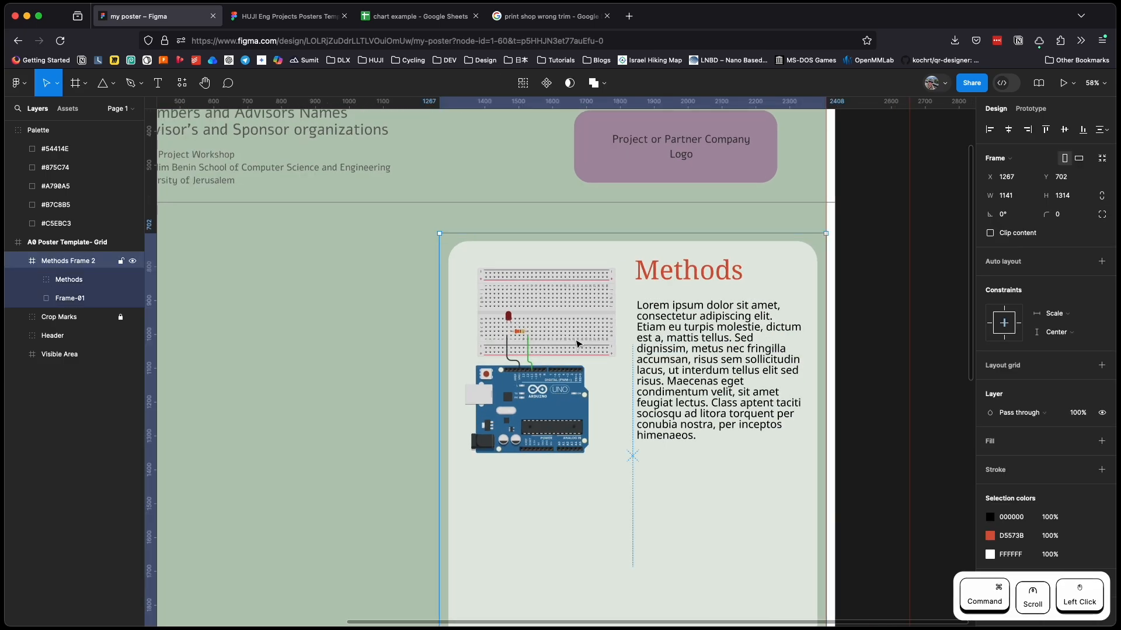
pyautogui.click(577, 345)
pyautogui.click(579, 347)
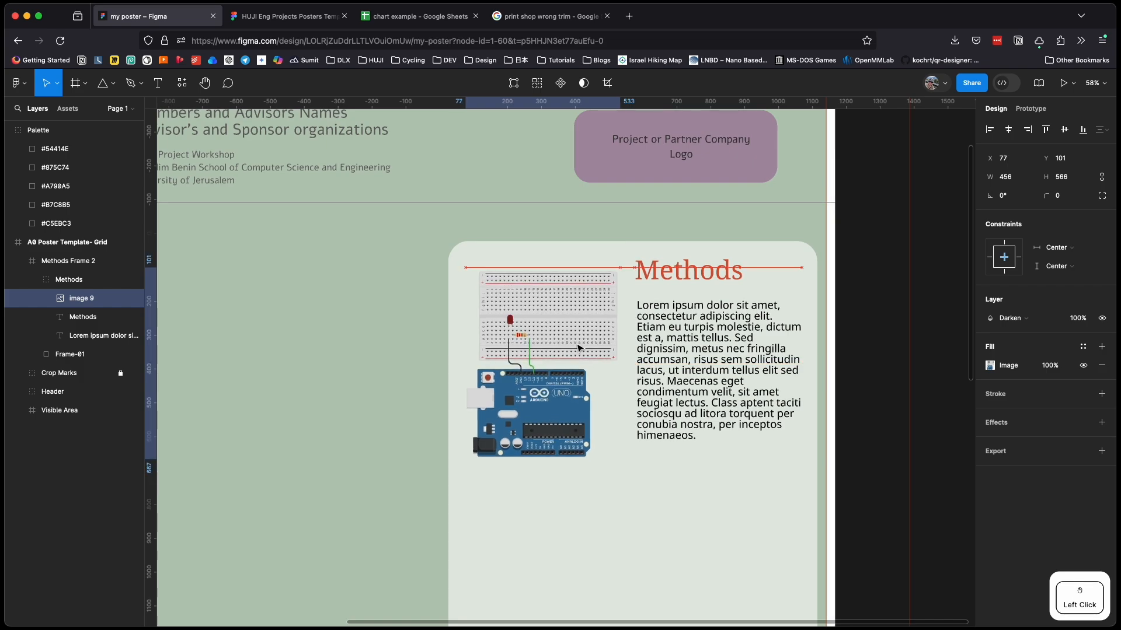
pyautogui.moveTo(577, 345); pyautogui.dragTo(576, 376)
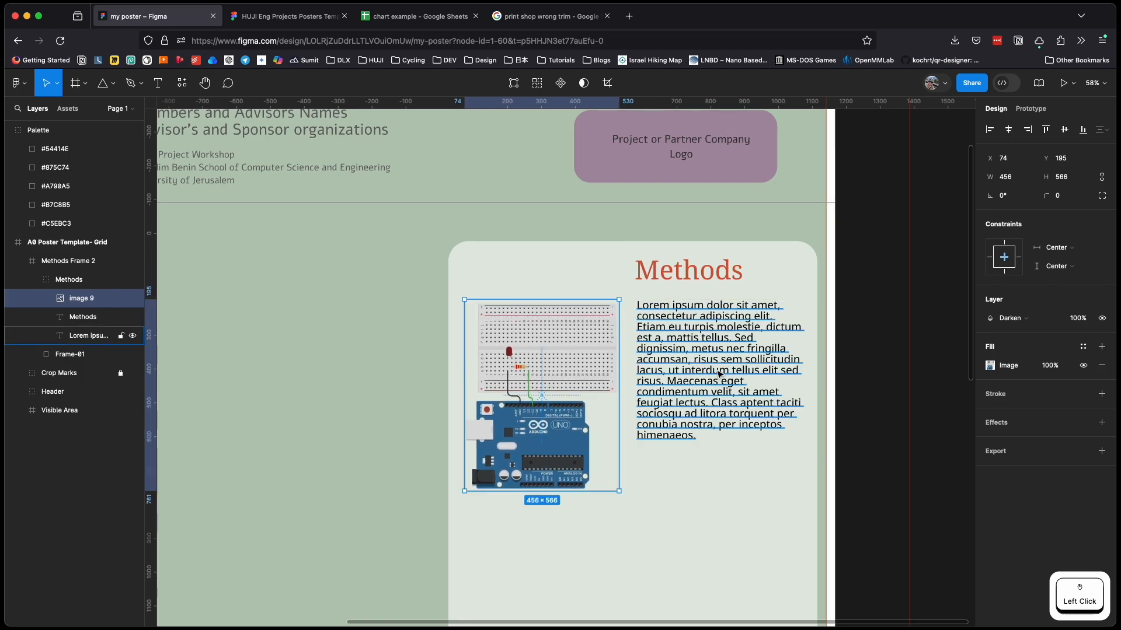
# - Select the Lorem ipsum paragraph in the Methods card and increase its line height to 121%
pyautogui.click(718, 376)
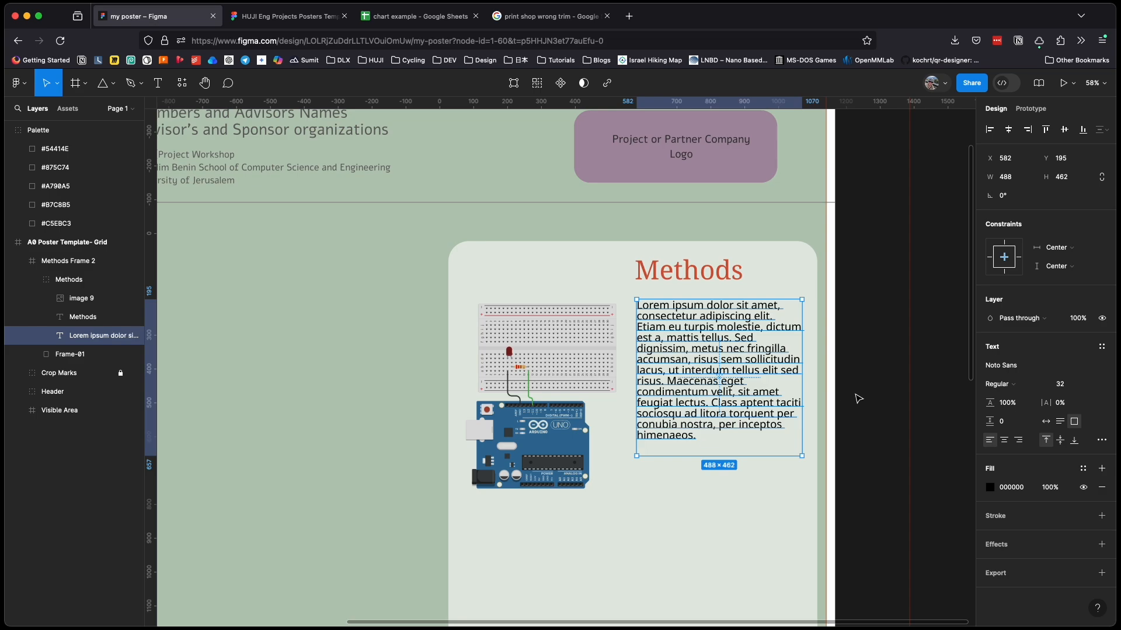
pyautogui.moveTo(854, 394); pyautogui.dragTo(811, 330)
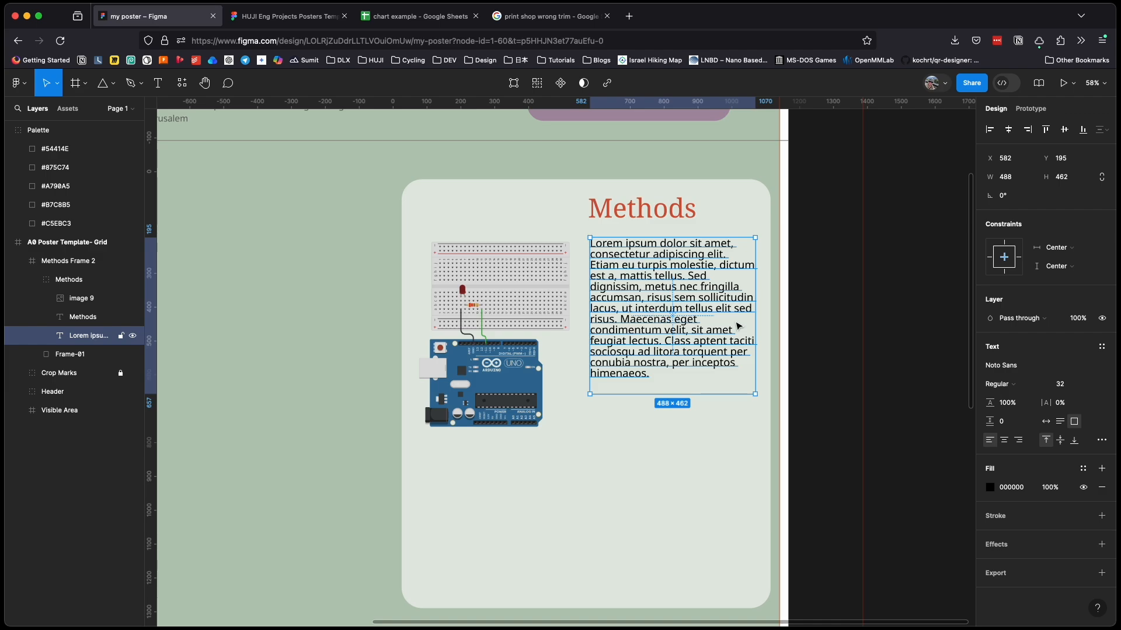
pyautogui.doubleClick(701, 327)
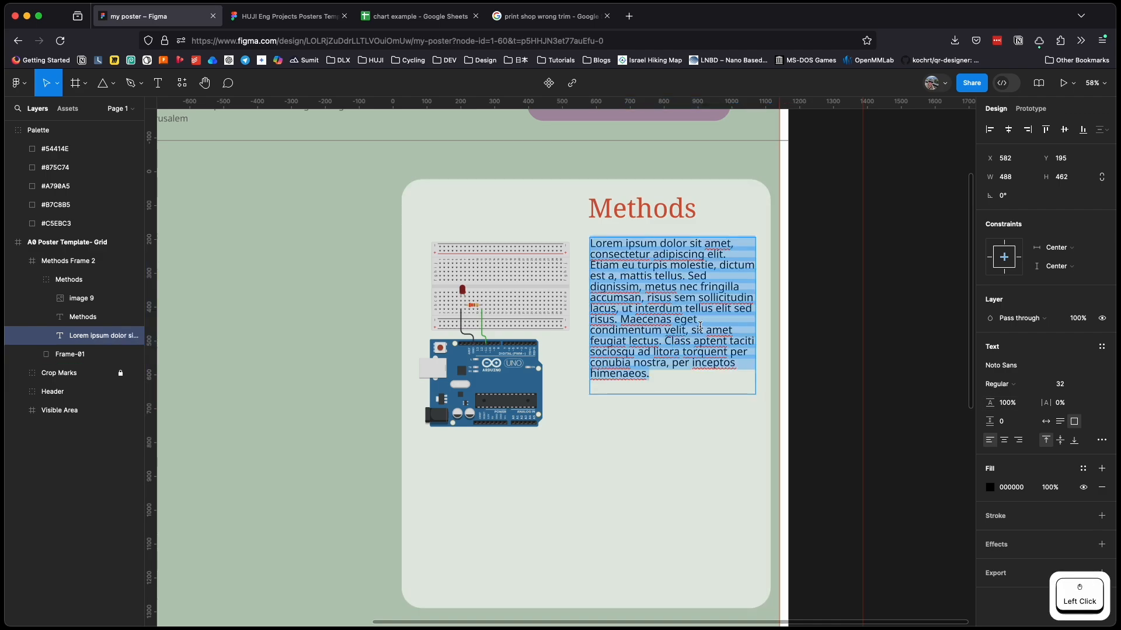
pyautogui.tripleClick(689, 321)
pyautogui.press('Escape')
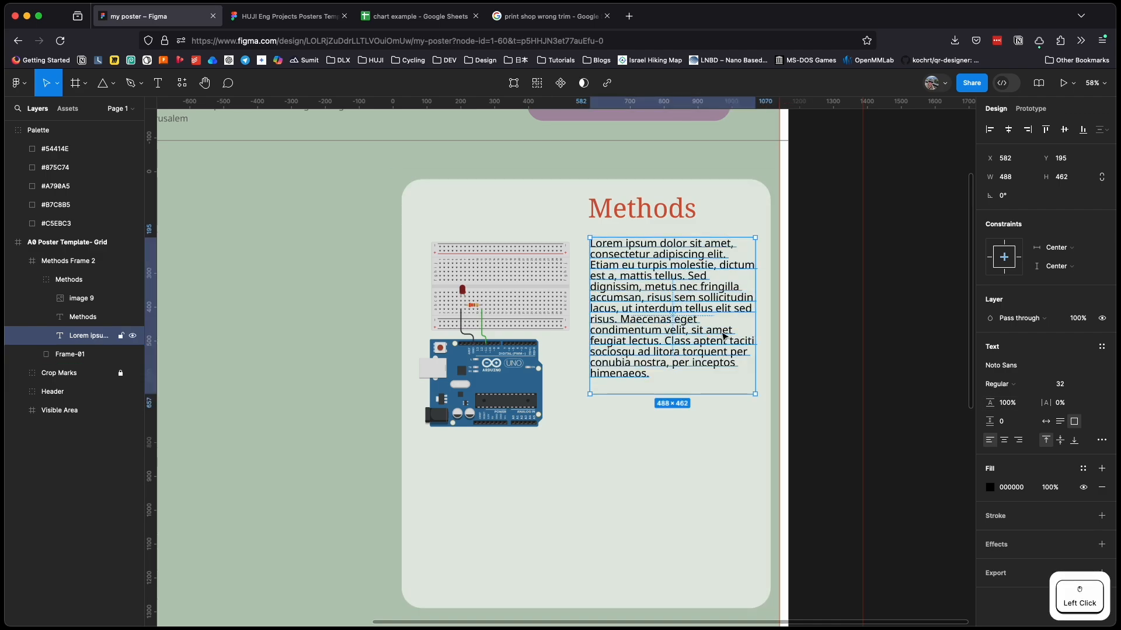
pyautogui.moveTo(997, 403)
pyautogui.mouseDown()
pyautogui.moveTo(1060, 403)
pyautogui.moveTo(1009, 404)
pyautogui.moveTo(1018, 405)
pyautogui.mouseUp()
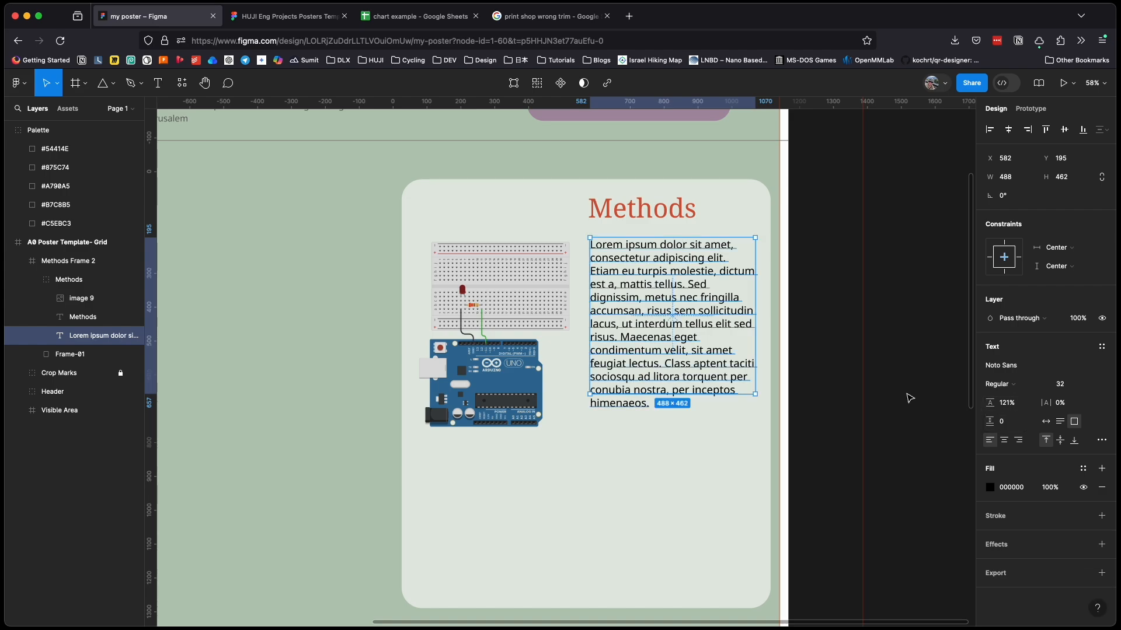
# - Try line heights of 94%, 147% and 183% on the Methods paragraph
pyautogui.click(661, 363)
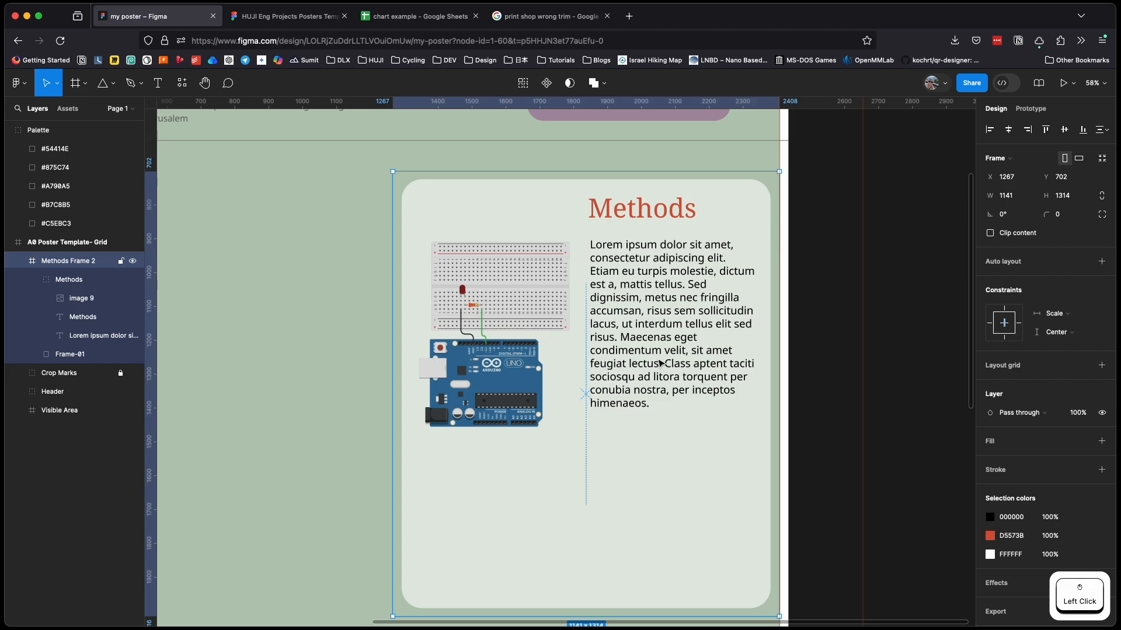
pyautogui.click(661, 364)
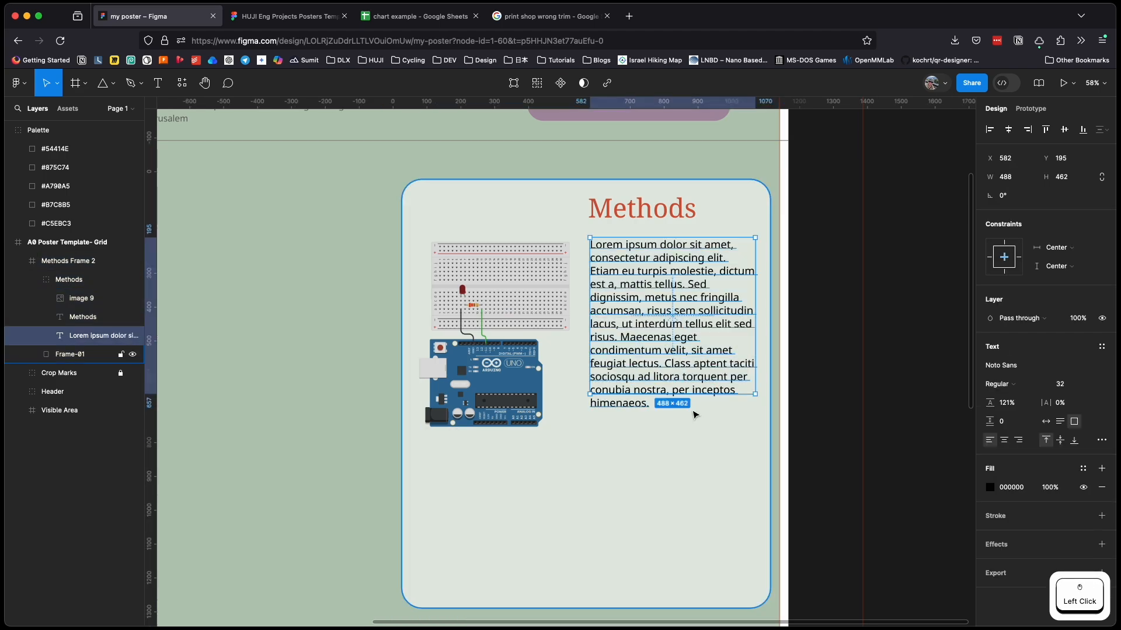
pyautogui.moveTo(995, 403); pyautogui.dragTo(962, 404)
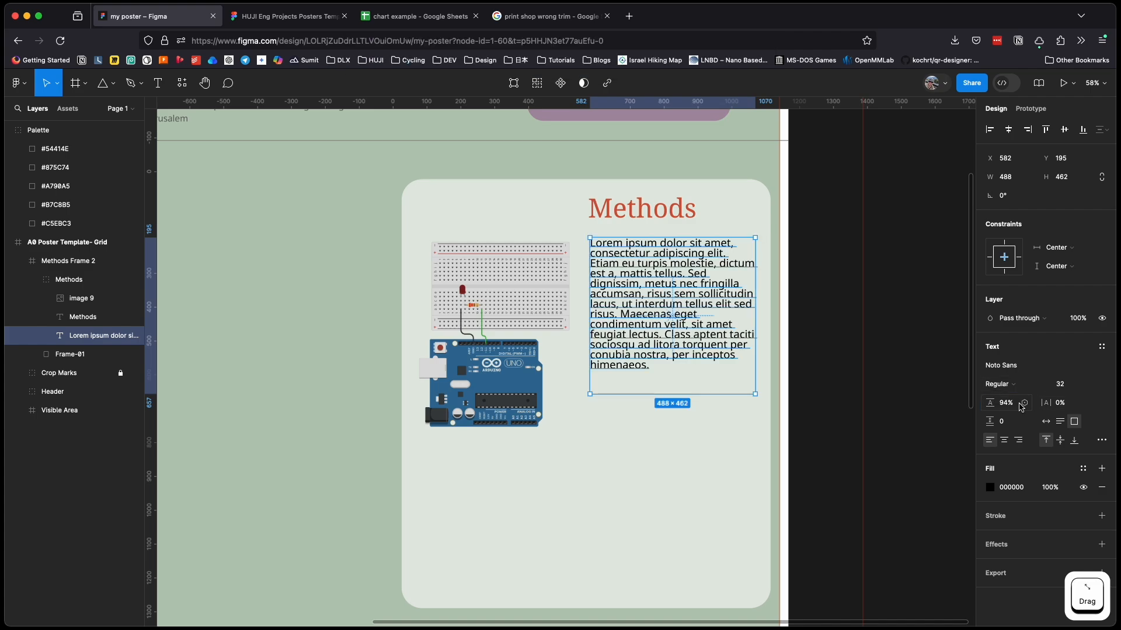
pyautogui.moveTo(994, 402); pyautogui.dragTo(994, 403)
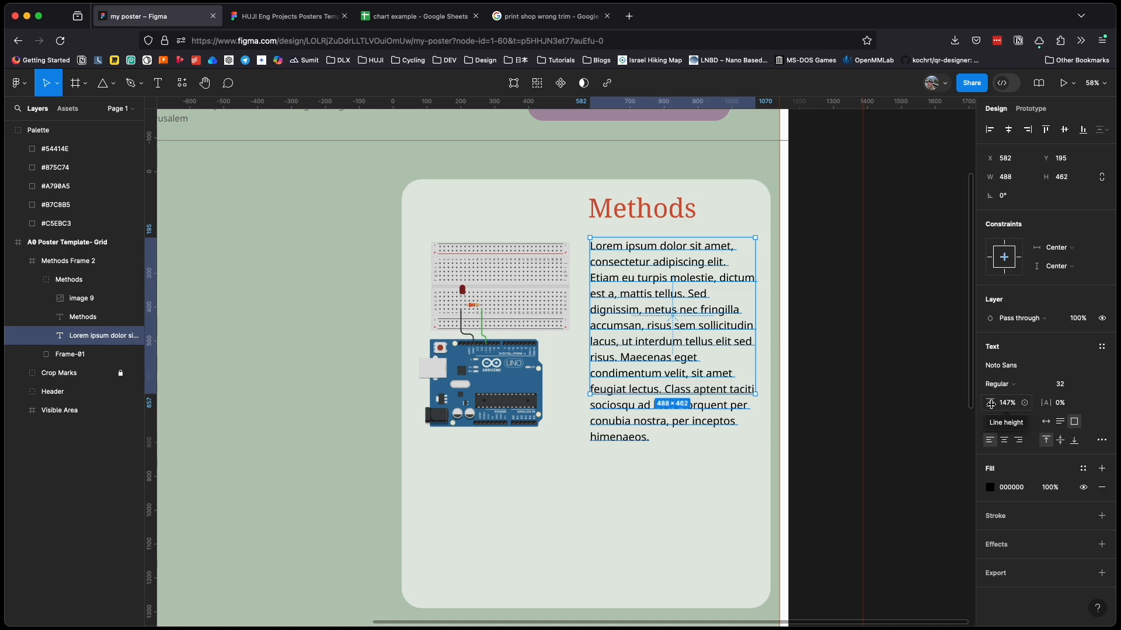
pyautogui.moveTo(990, 403); pyautogui.dragTo(1034, 403)
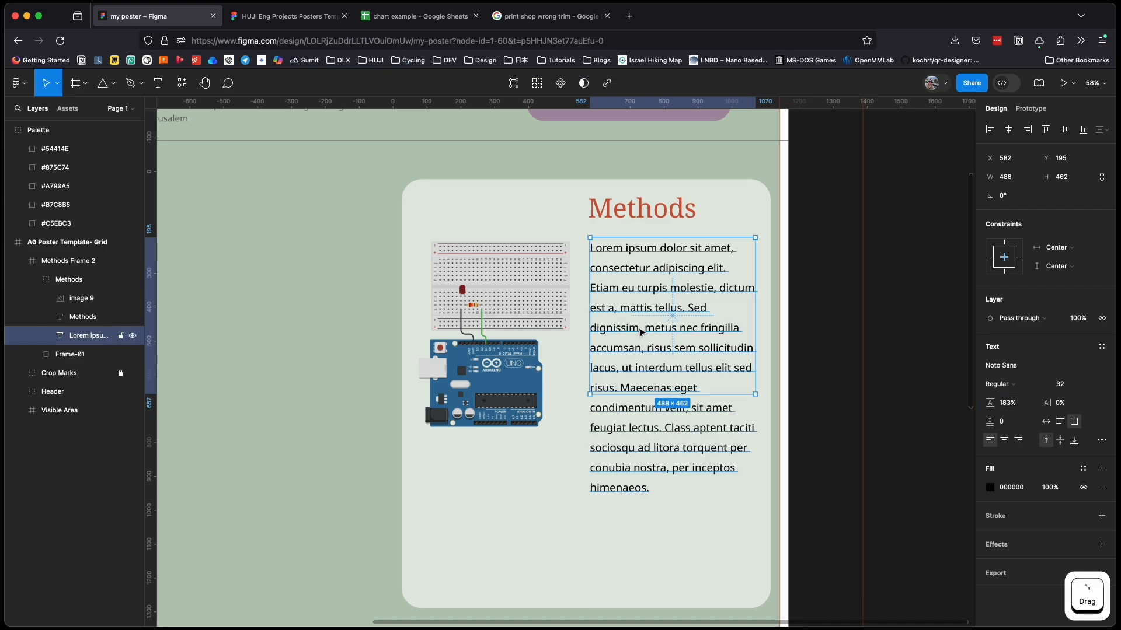
# - Set the Methods paragraph's line height to 140% and extend its text box downward to about 644 high
pyautogui.click(1004, 402)
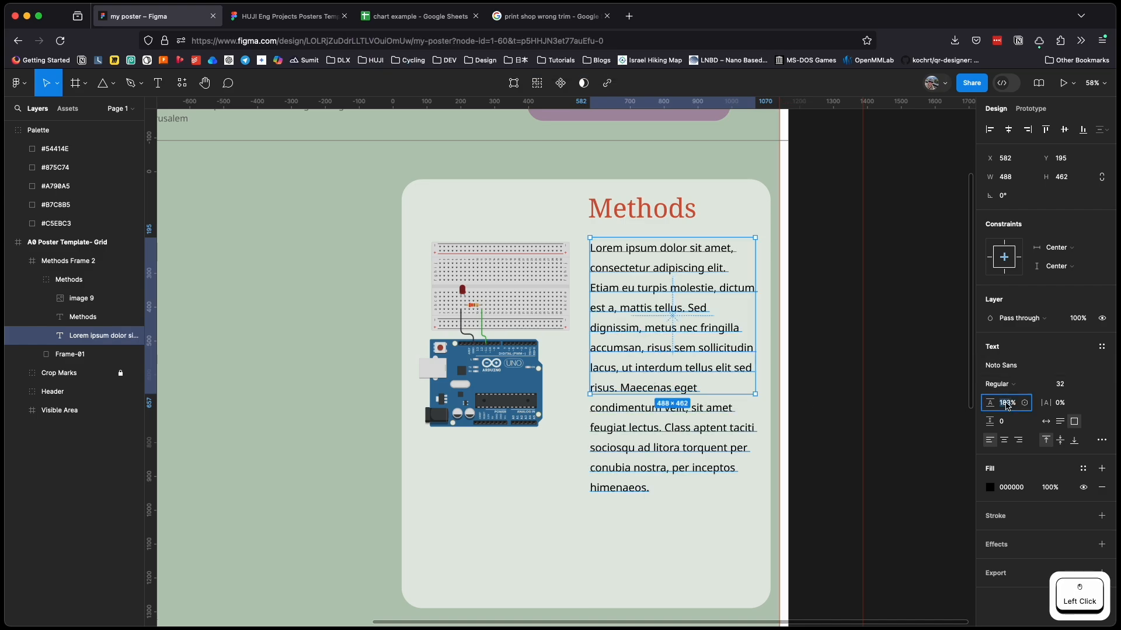
pyautogui.write('140')
pyautogui.press('Return')
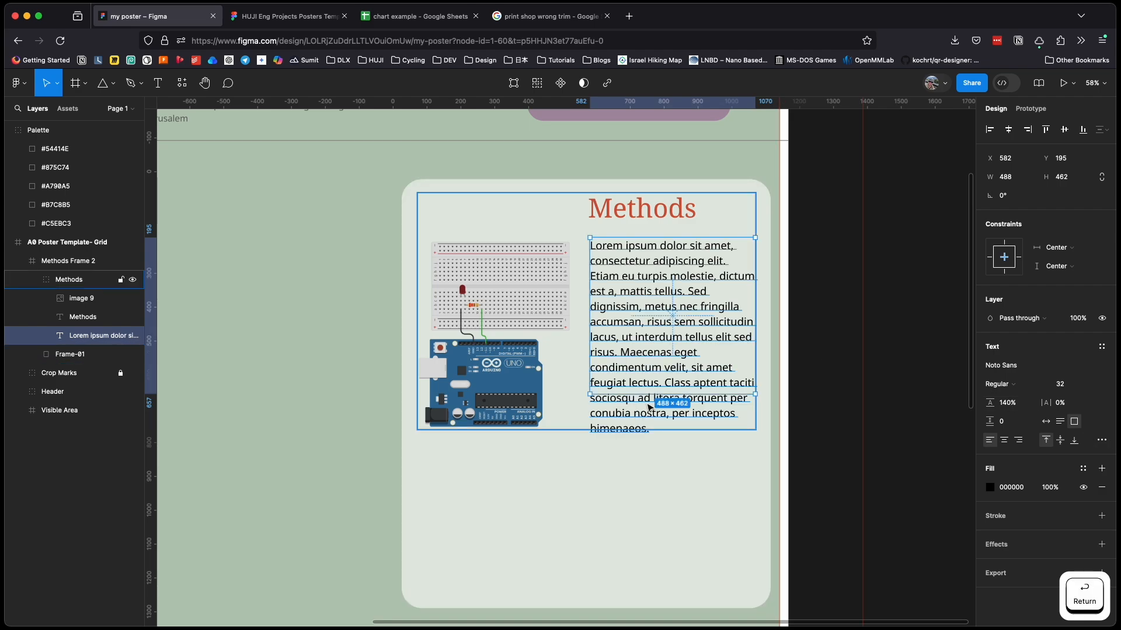
pyautogui.moveTo(658, 394); pyautogui.dragTo(662, 456)
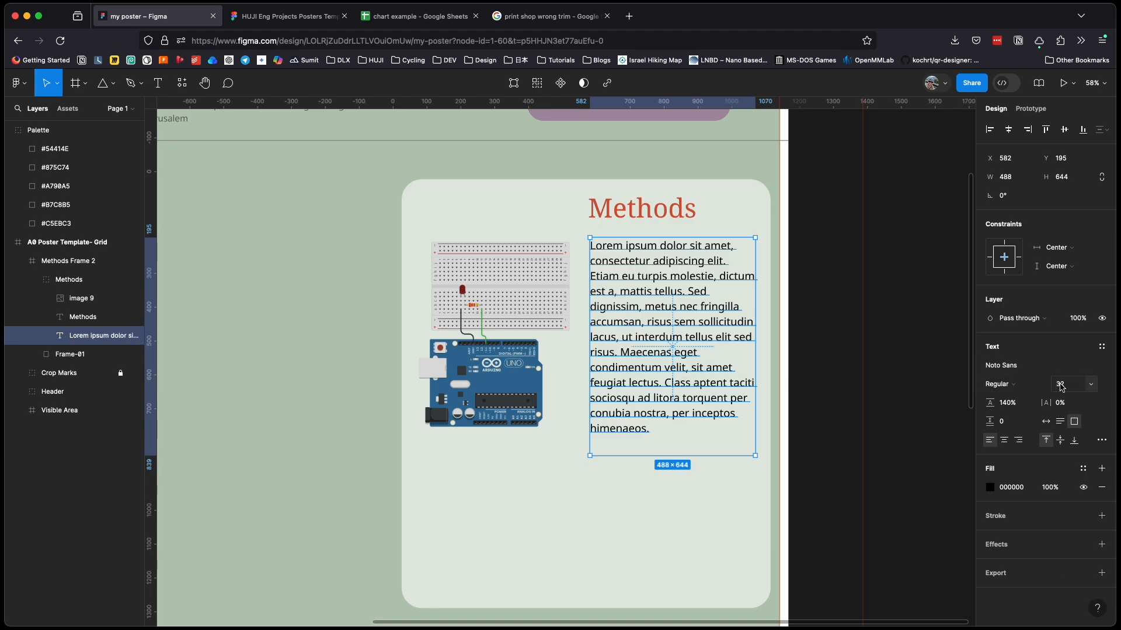
# - Try wider letter spacing on the Methods paragraph and reset it to 0%
pyautogui.moveTo(1051, 402); pyautogui.dragTo(1069, 403)
pyautogui.write('0')
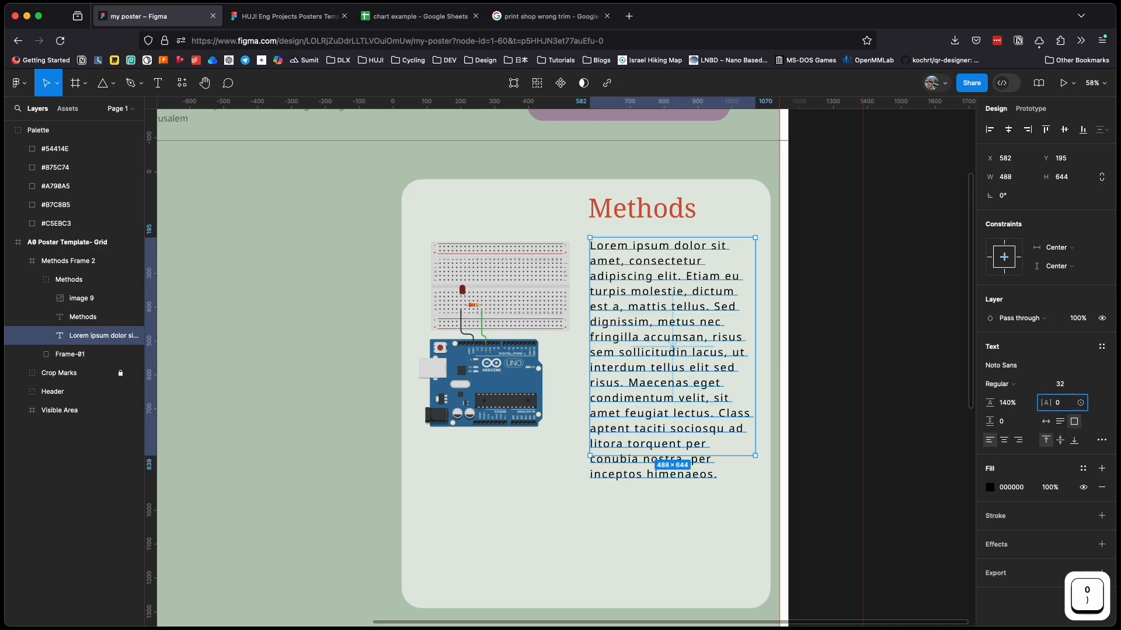
pyautogui.press('Return')
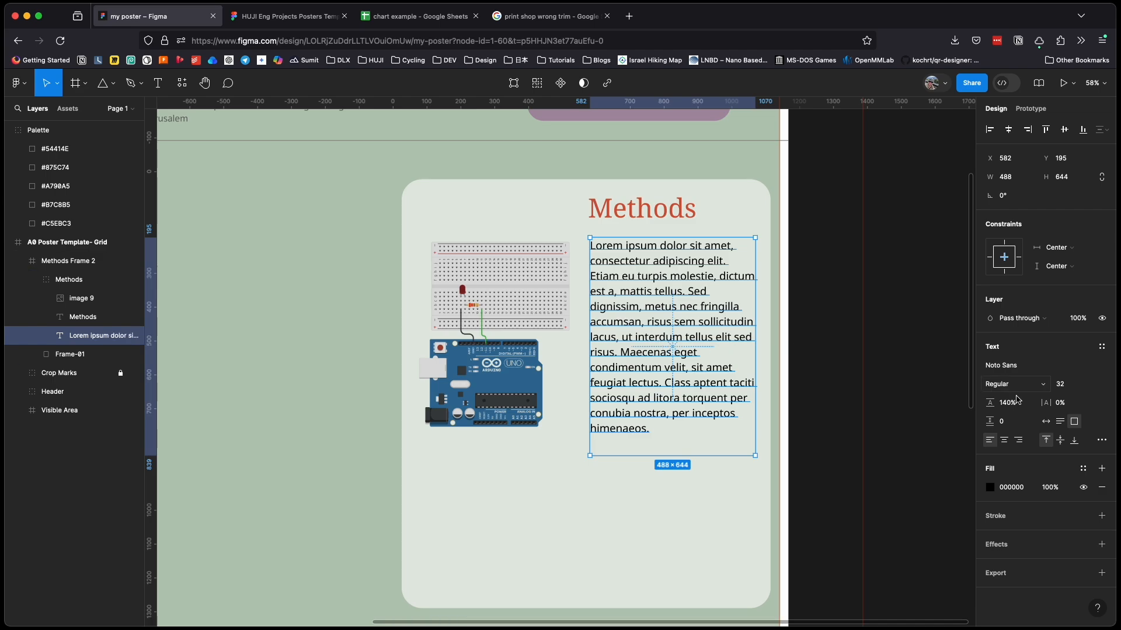
# - Switch to the HUJI Eng Projects Posters Templates file and examine the JPG pie chart's Item 3 label at high magnification
pyautogui.keyDown('super'); pyautogui.click(840, 365); pyautogui.keyUp('super')
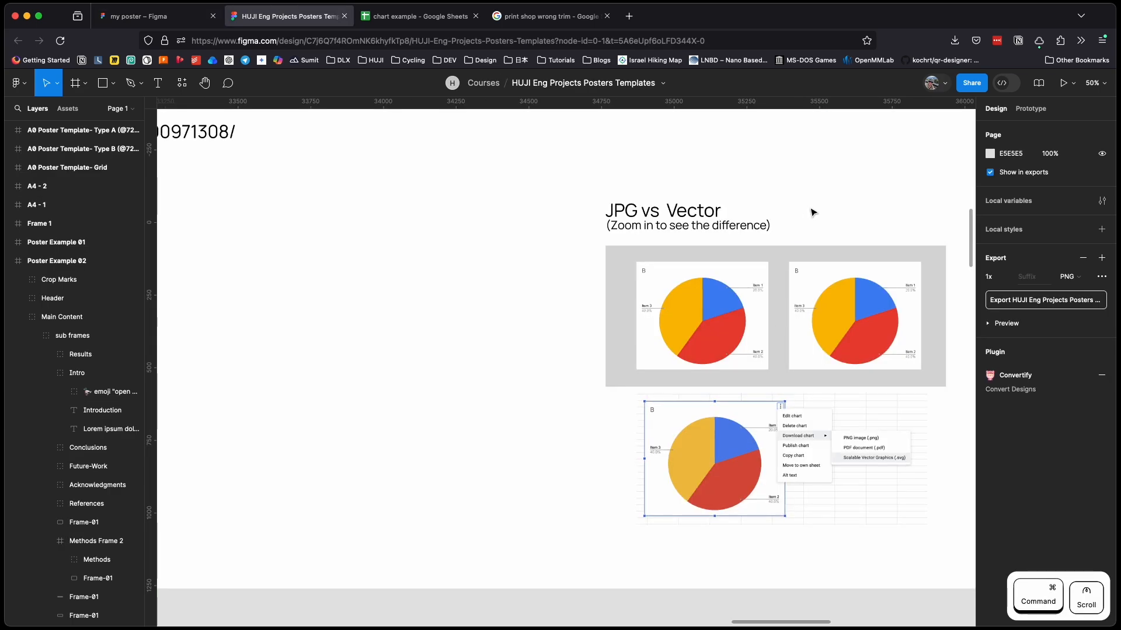
pyautogui.hscroll(3, 810, 211)
pyautogui.scroll(4, 658, 294)
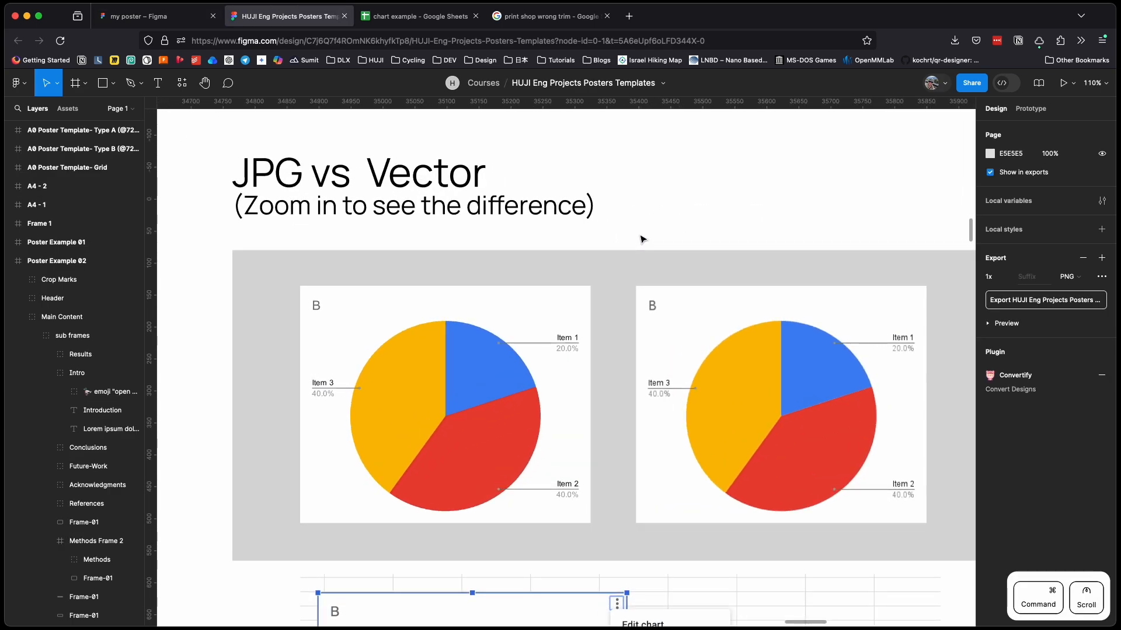
pyautogui.scroll(2, 642, 236)
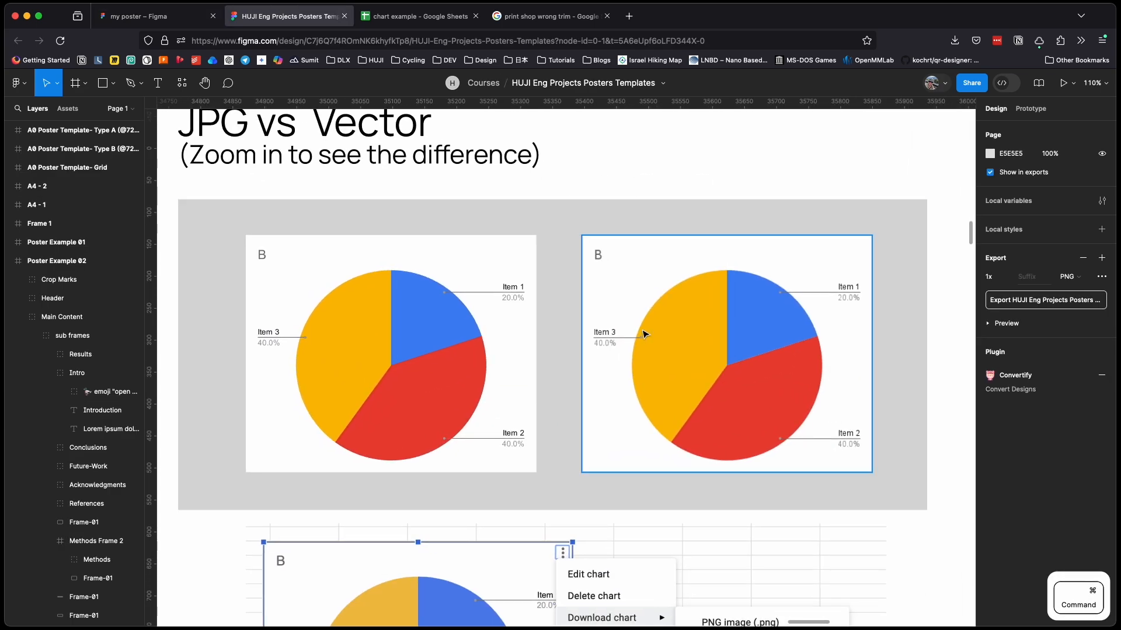
pyautogui.scroll(5, 614, 342)
pyautogui.scroll(5, 615, 341)
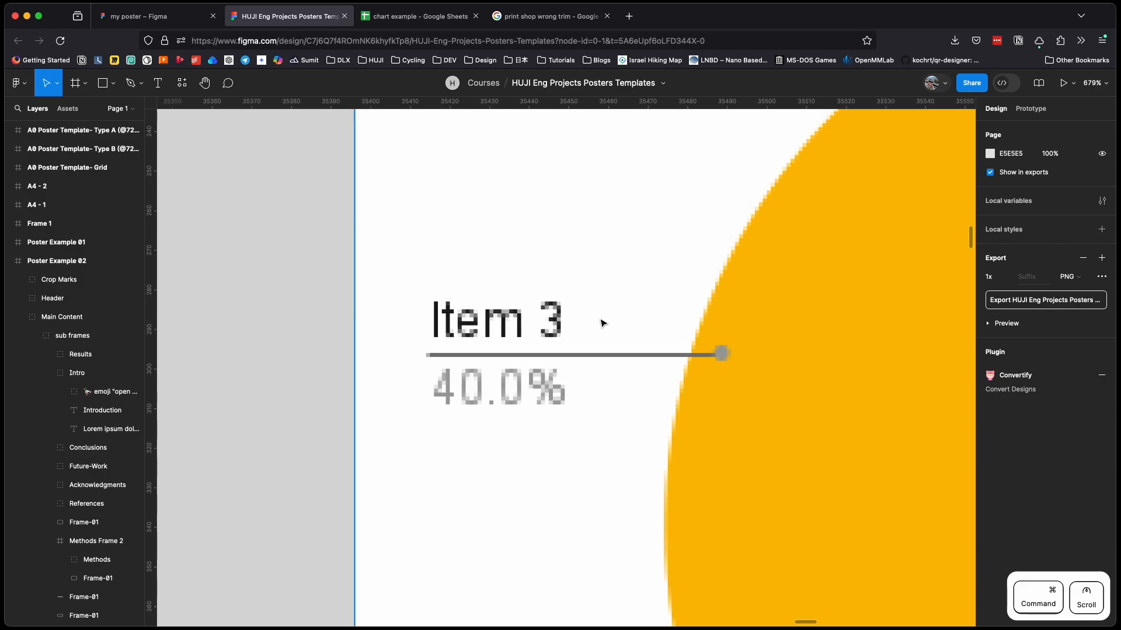
pyautogui.scroll(2, 583, 318)
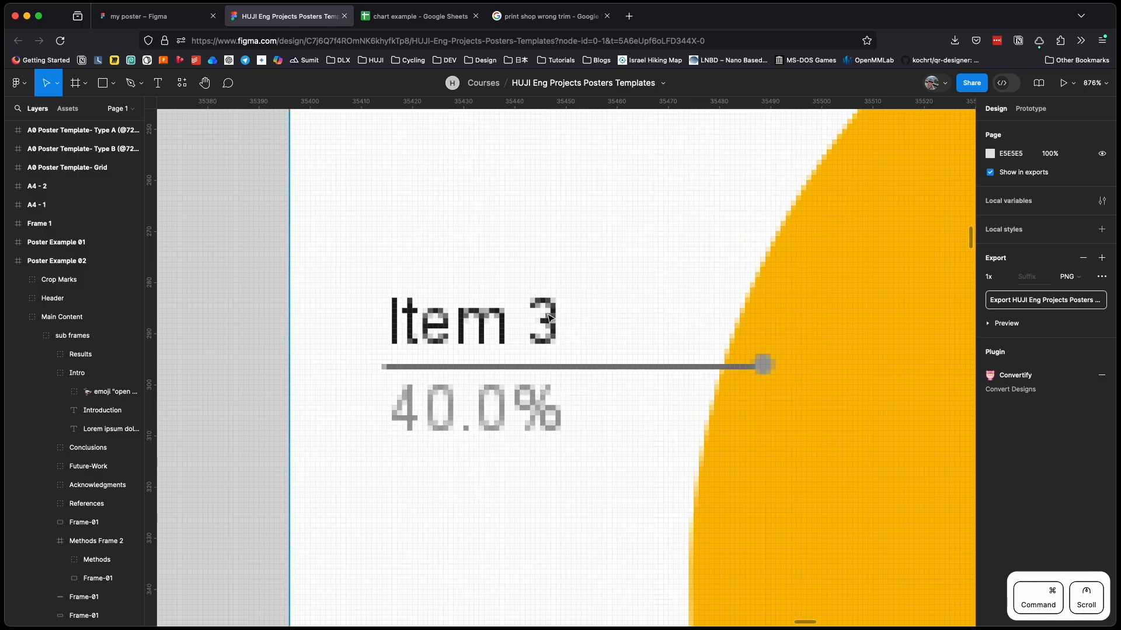
pyautogui.scroll(2, 569, 321)
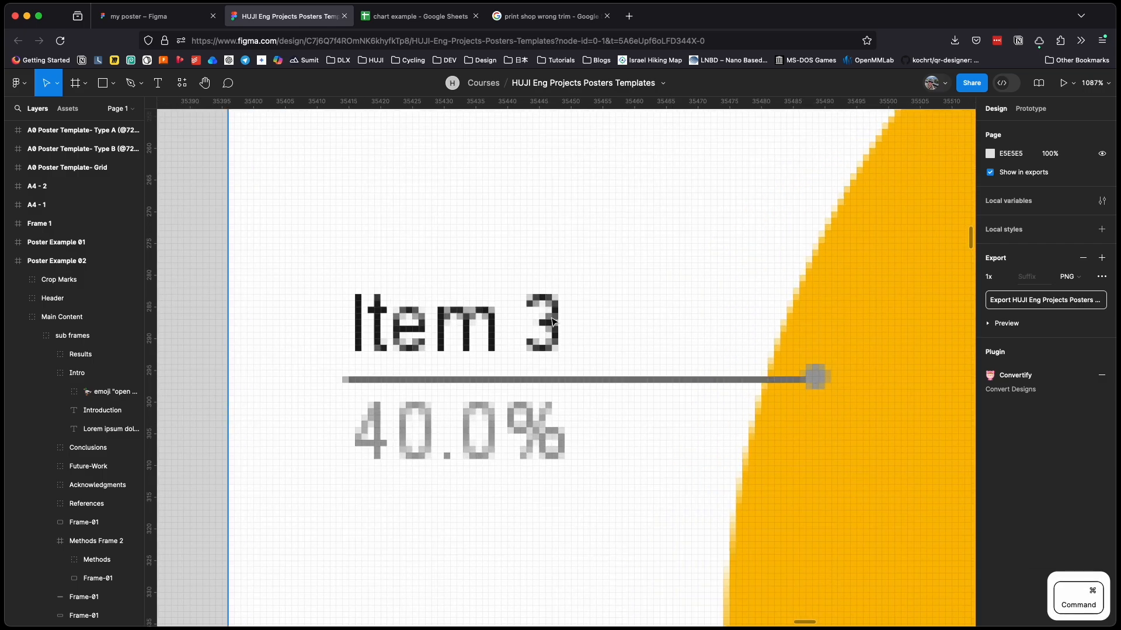
# - Examine the vector pie chart's Item 1 label at high magnification to compare it with the JPG version
pyautogui.scroll(-6, 553, 323)
pyautogui.moveTo(393, 342); pyautogui.dragTo(500, 386)
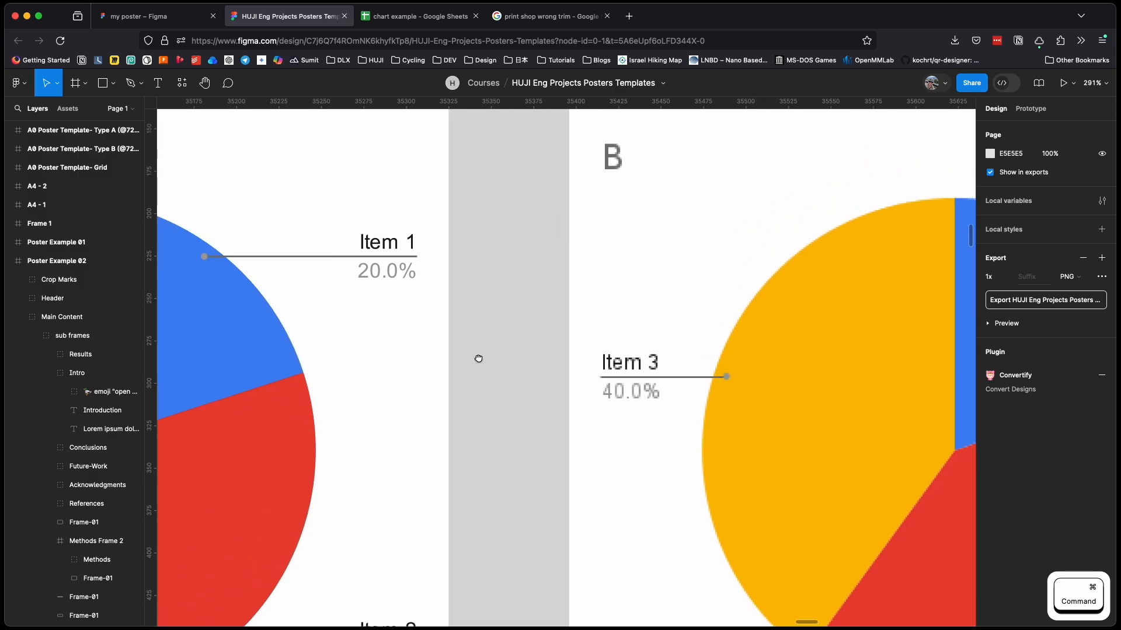
pyautogui.moveTo(191, 362); pyautogui.dragTo(312, 377)
pyautogui.scroll(8, 461, 256)
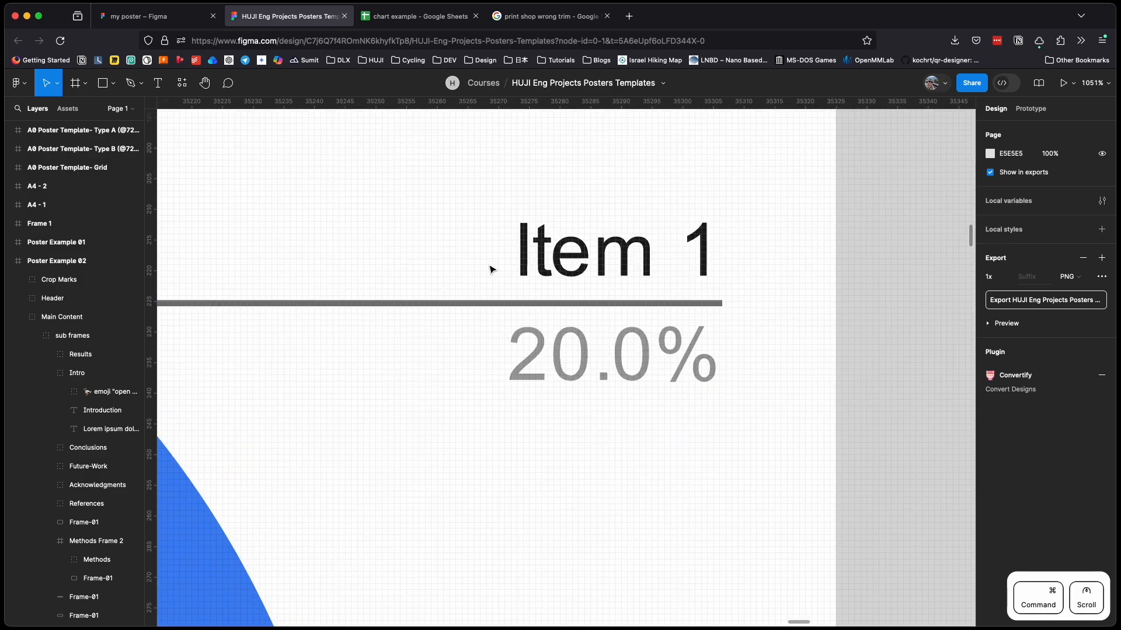
# - Inspect the vector chart's Item 1 label even closer and return to the side-by-side JPG and vector pie charts
pyautogui.scroll(-6, 529, 268)
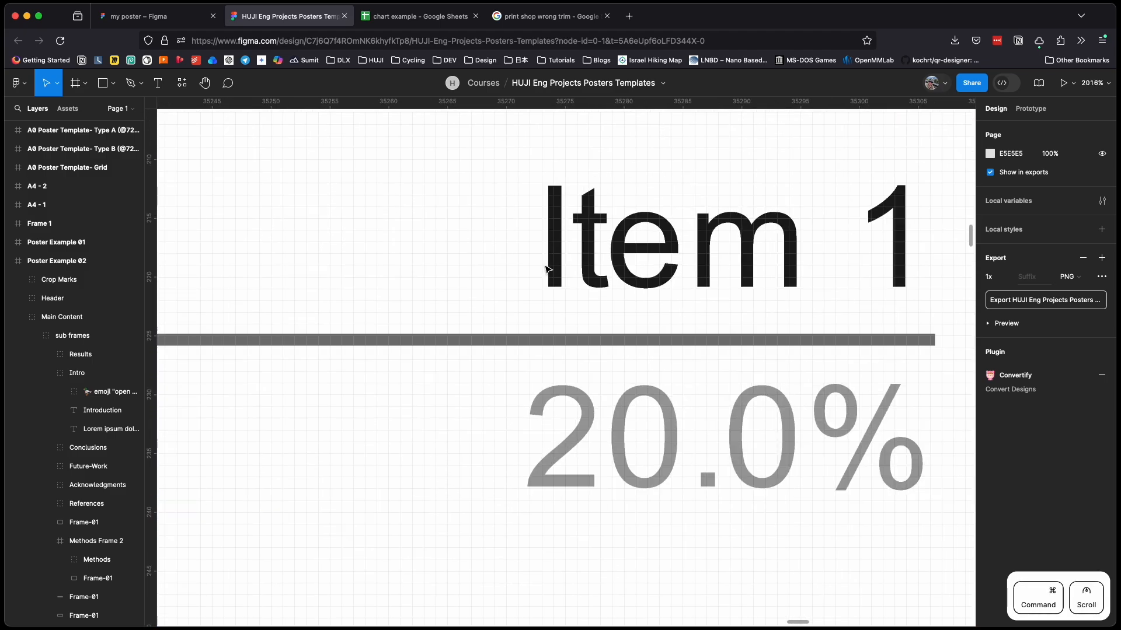
pyautogui.scroll(-5, 546, 268)
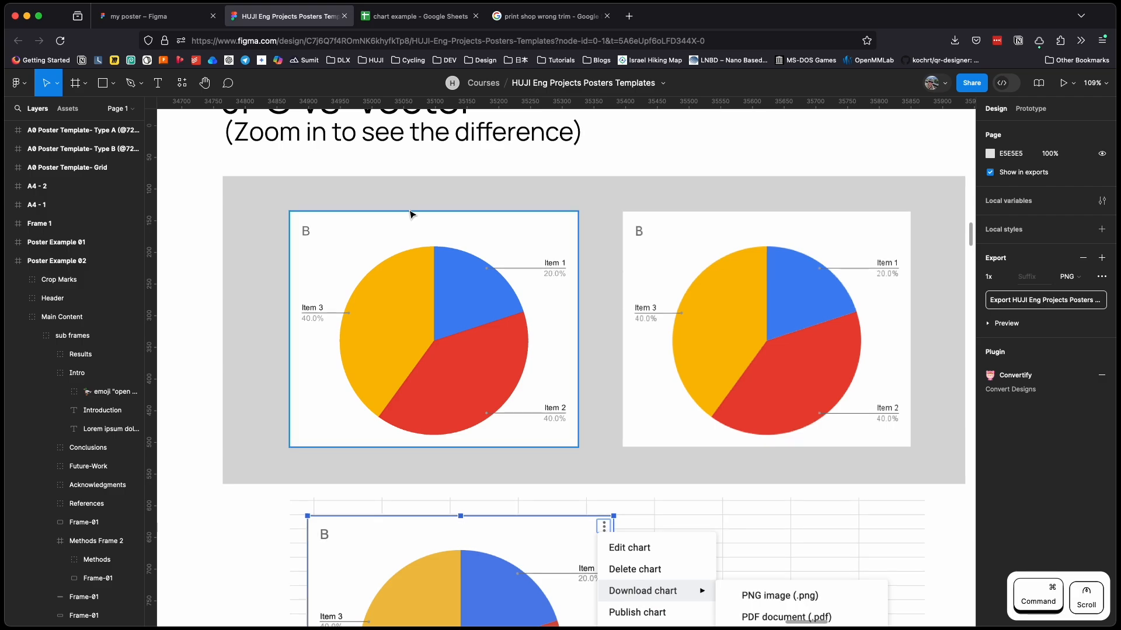
pyautogui.moveTo(383, 195); pyautogui.dragTo(406, 214)
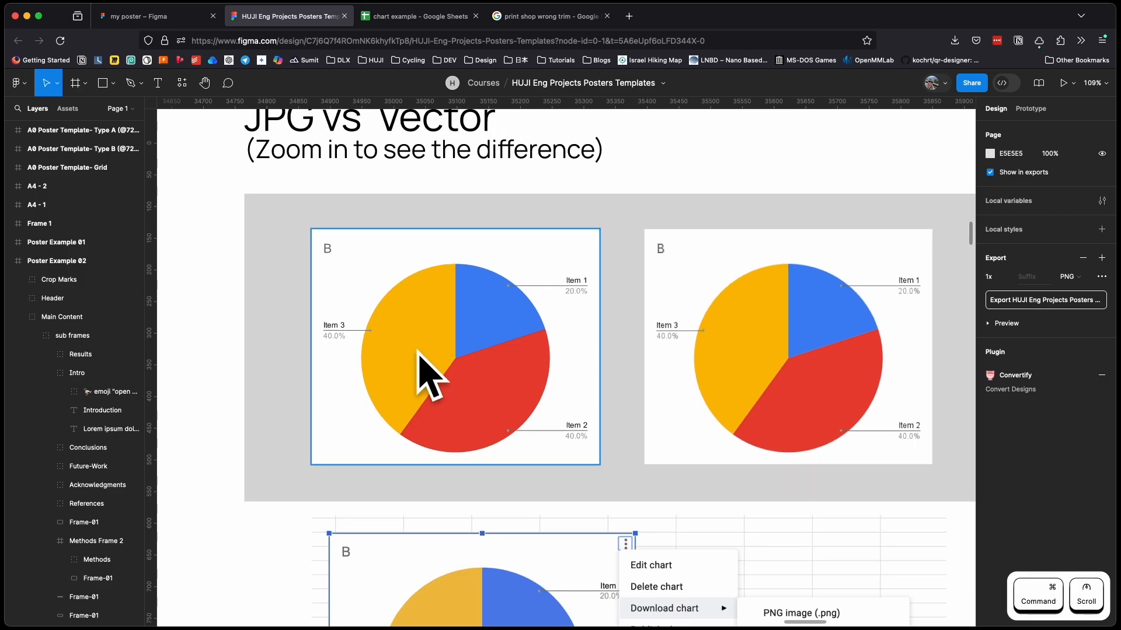
# - Switch to the chart example Google Sheet and download its pie chart as Scalable Vector Graphics (.svg)
pyautogui.click(420, 17)
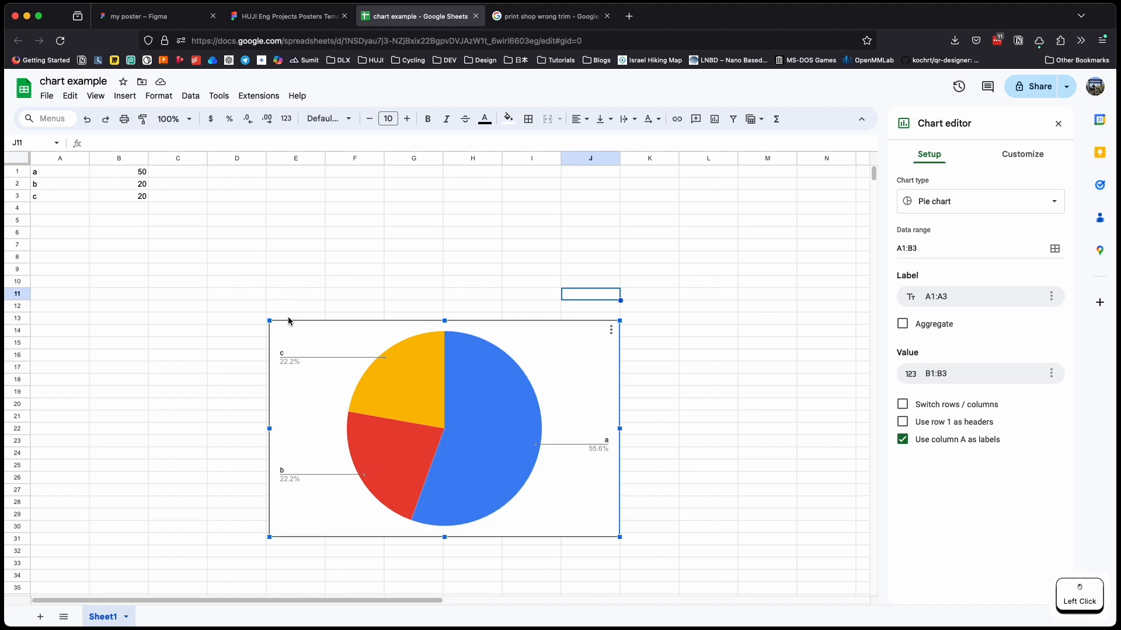
pyautogui.click(283, 295)
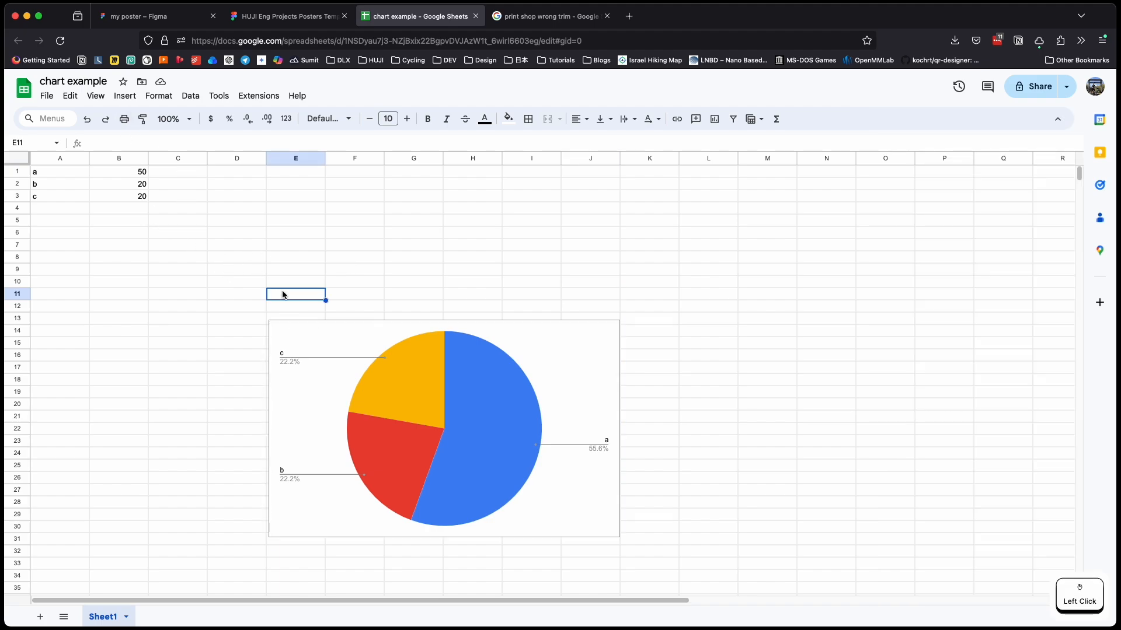
pyautogui.click(474, 397)
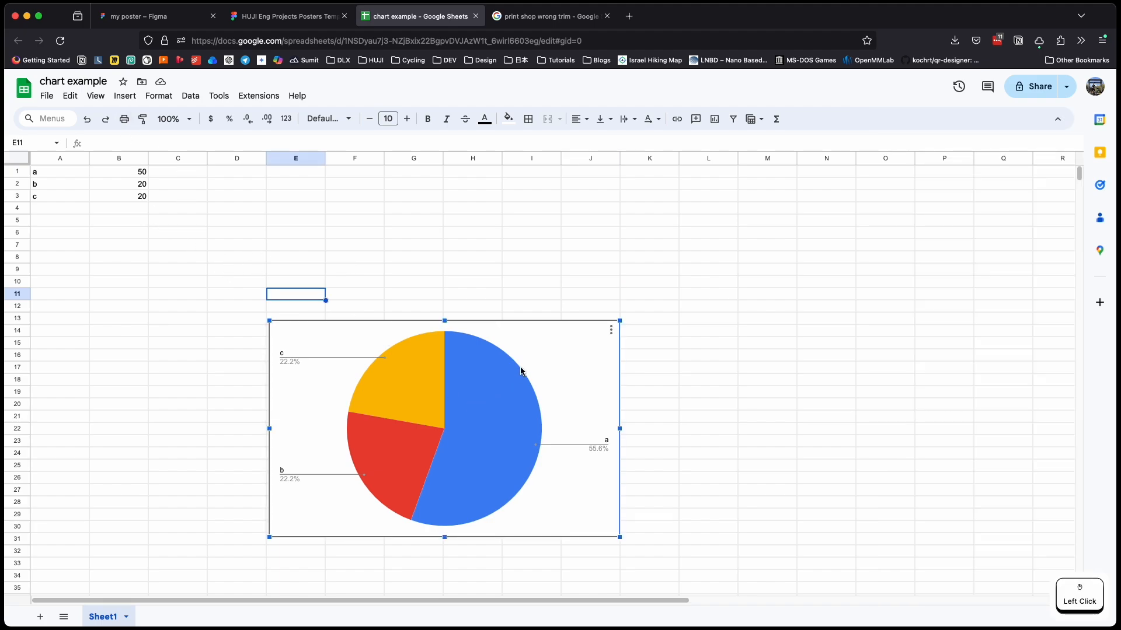
pyautogui.click(611, 331)
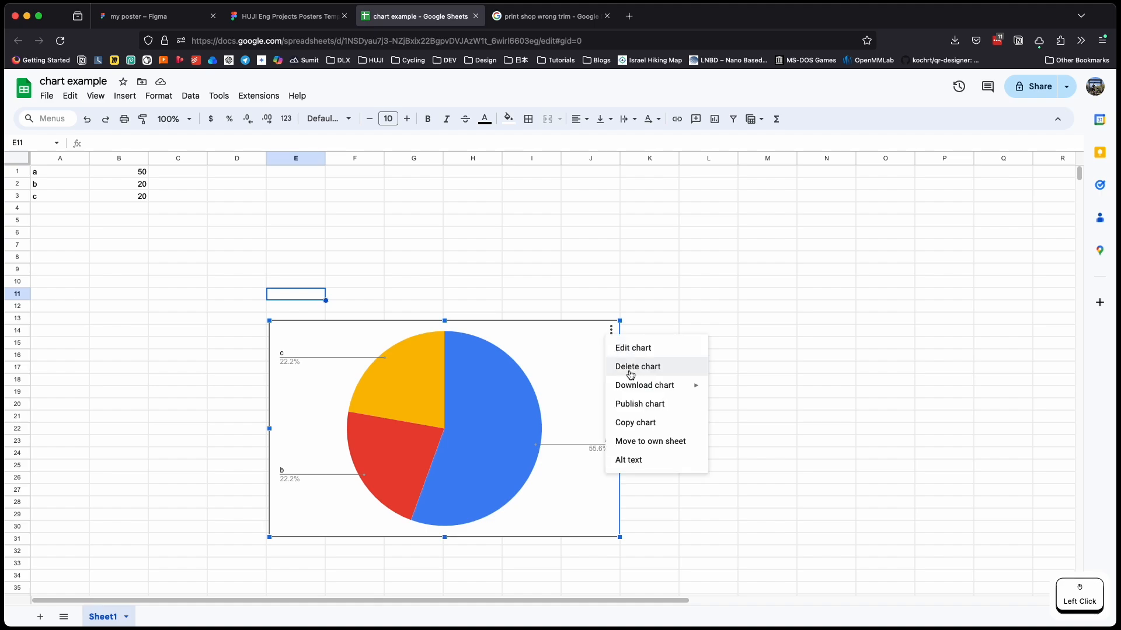
pyautogui.moveTo(667, 390)
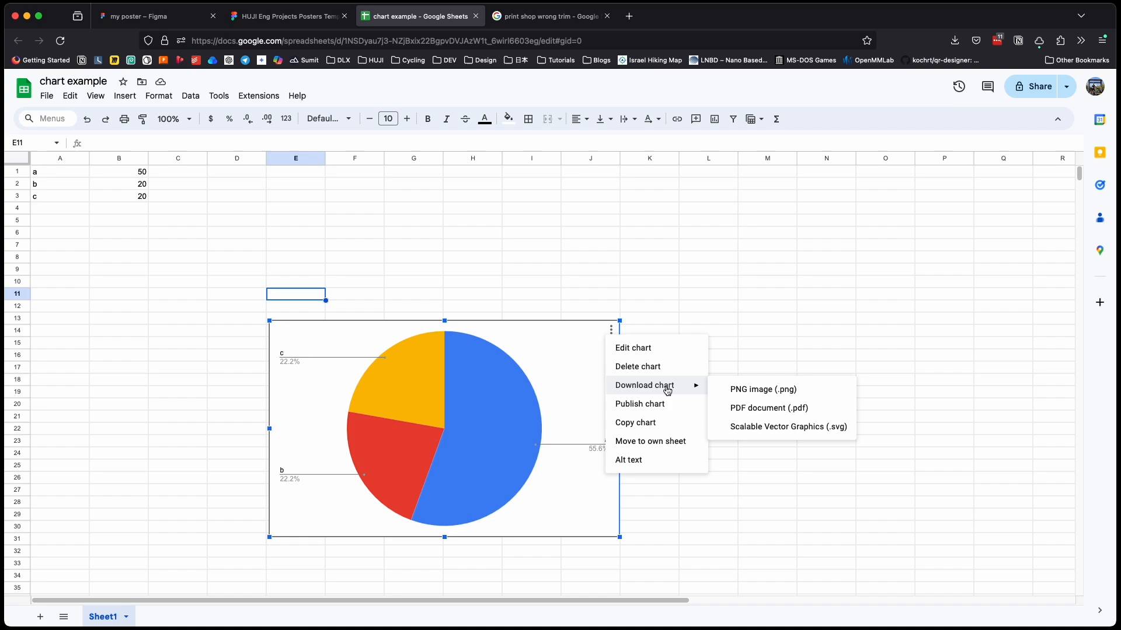
pyautogui.click(774, 426)
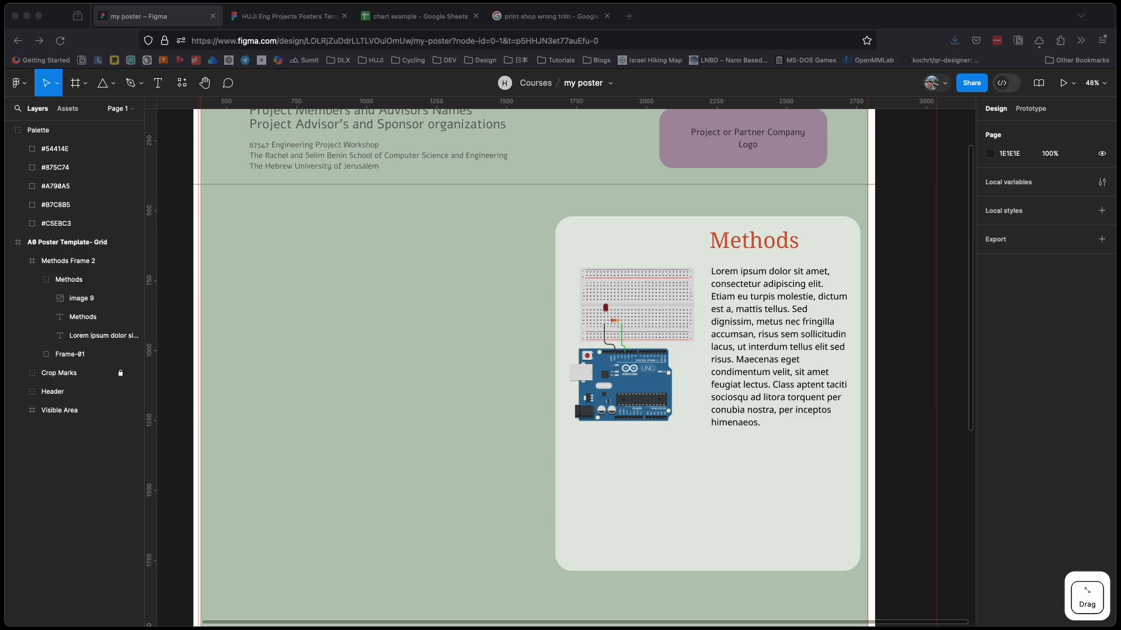
# - Place the downloaded SVG chart on the my poster canvas left of the Methods card and examine its labels at high magnification
pyautogui.moveTo(379, 421); pyautogui.dragTo(383, 390)
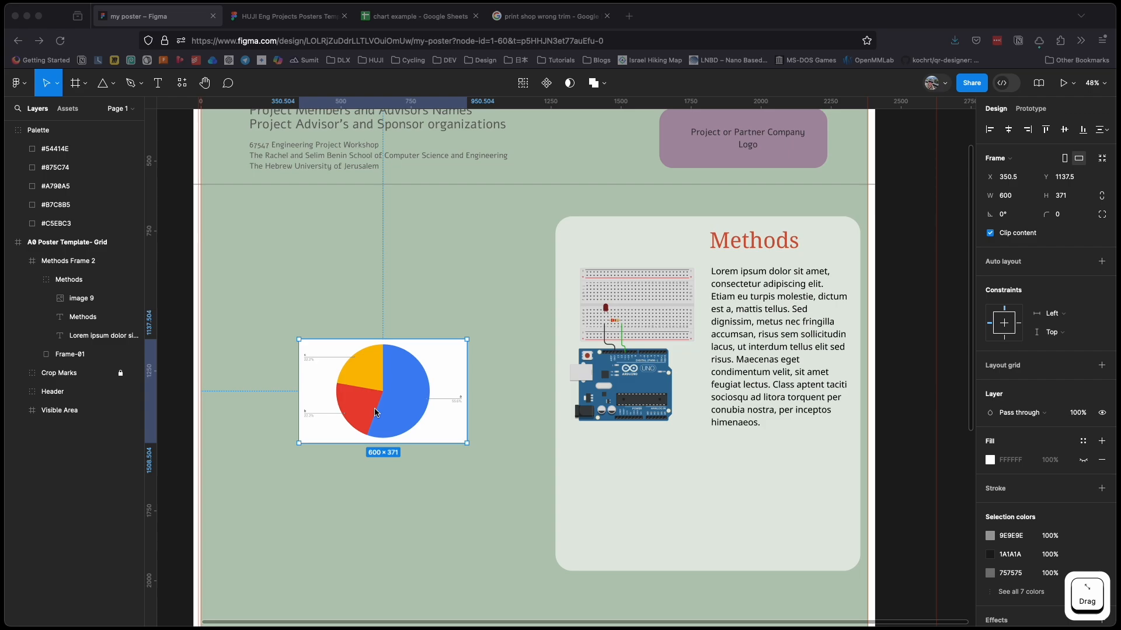
pyautogui.scroll(10, 374, 412)
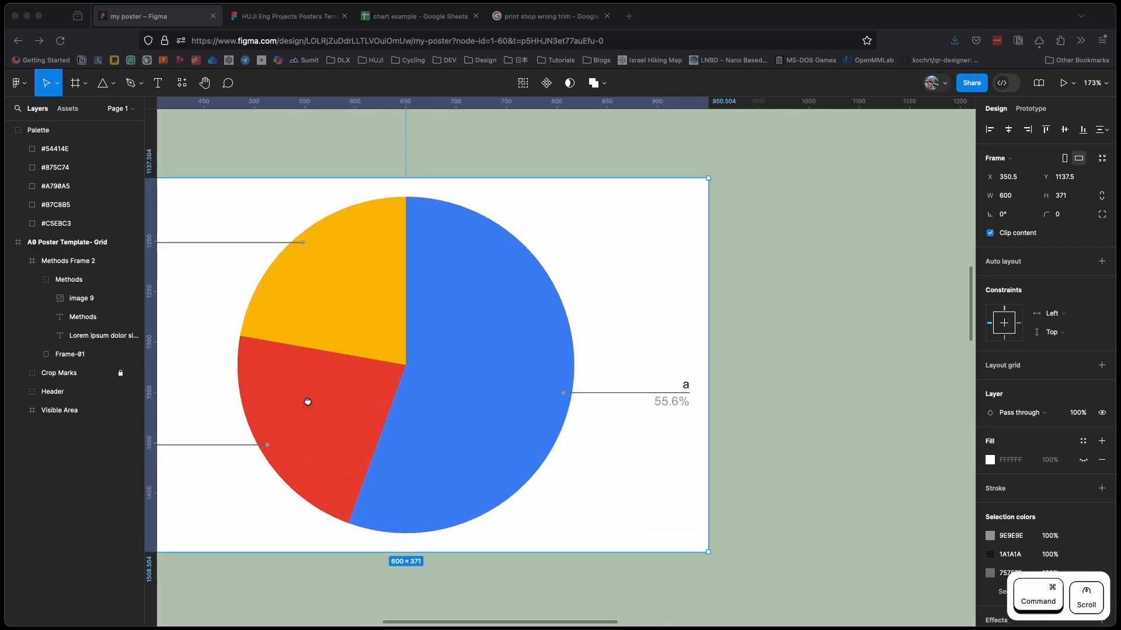
pyautogui.scroll(15, 517, 427)
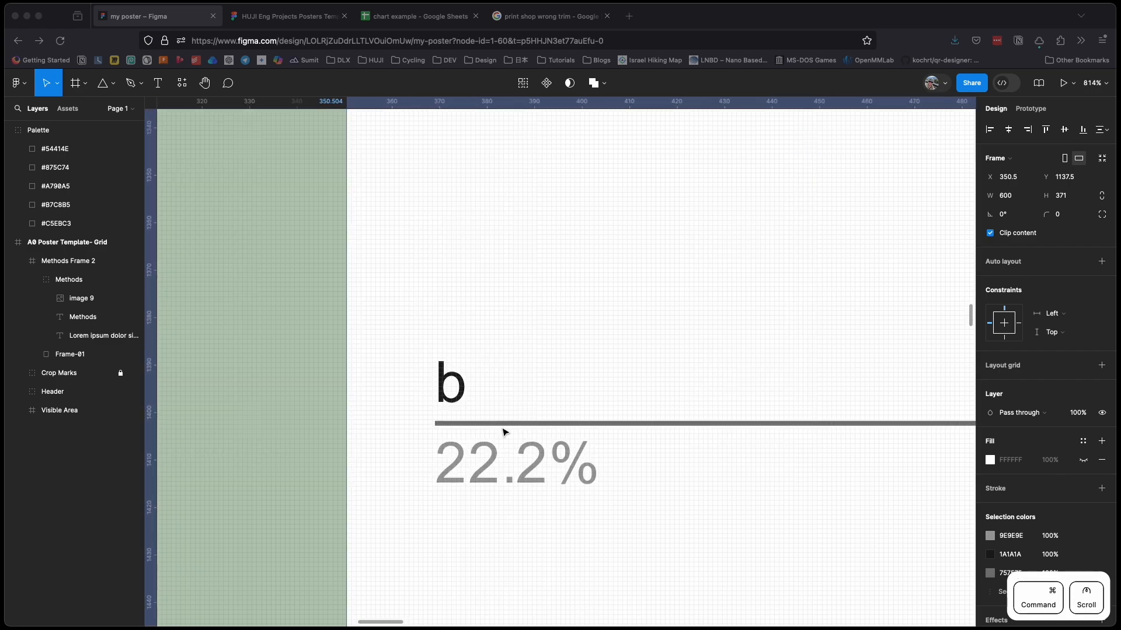
pyautogui.scroll(-15, 504, 432)
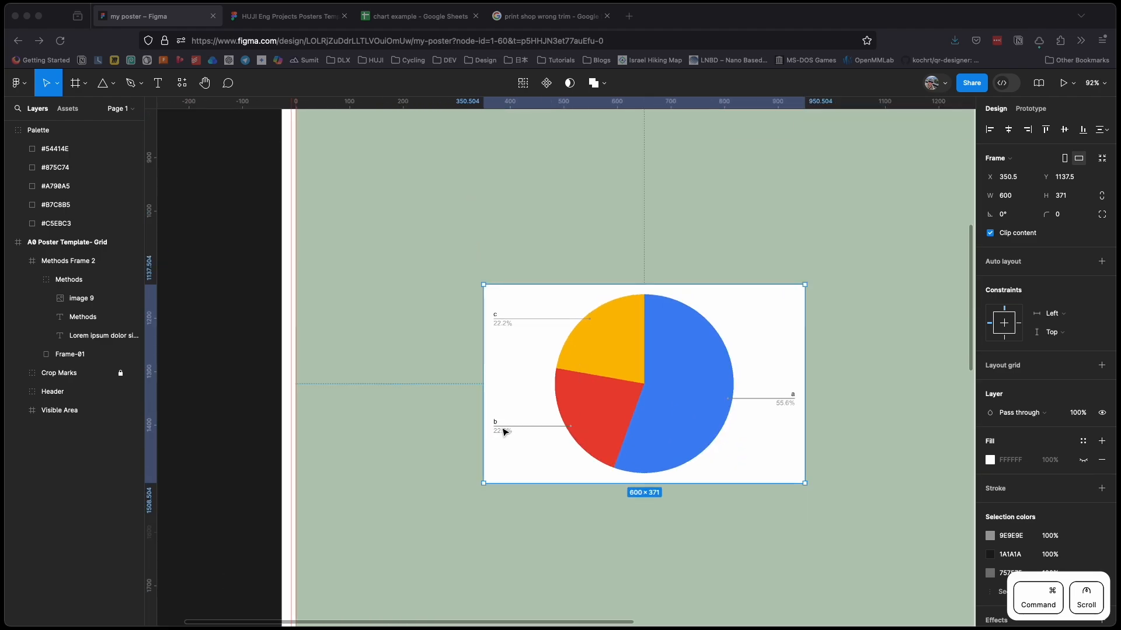
pyautogui.hscroll(5, 702, 288)
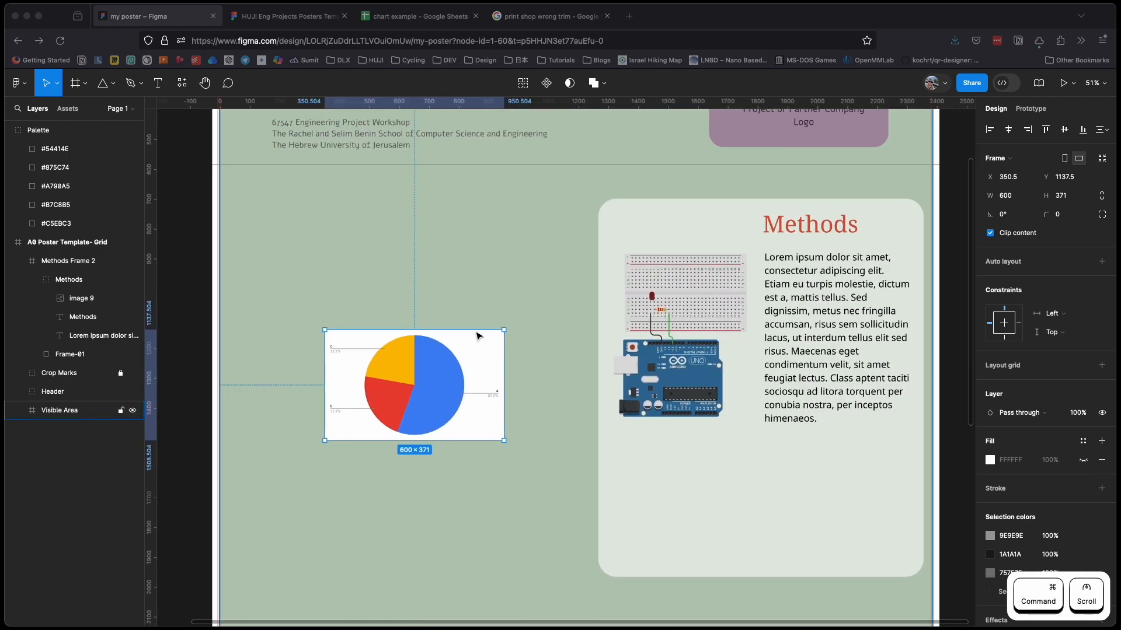
# - Select the chart 1 frame and move it slightly up and toward the Methods card, to about X 409.5, Y 1102.5
pyautogui.click(63, 418)
pyautogui.click(382, 388)
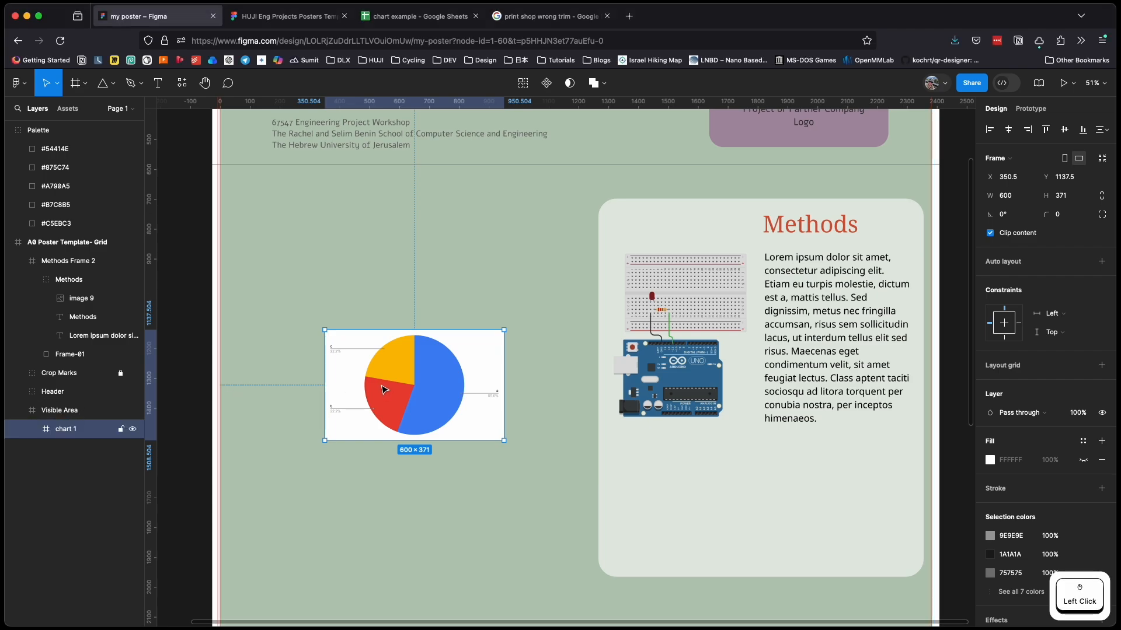
pyautogui.moveTo(384, 390); pyautogui.dragTo(402, 380)
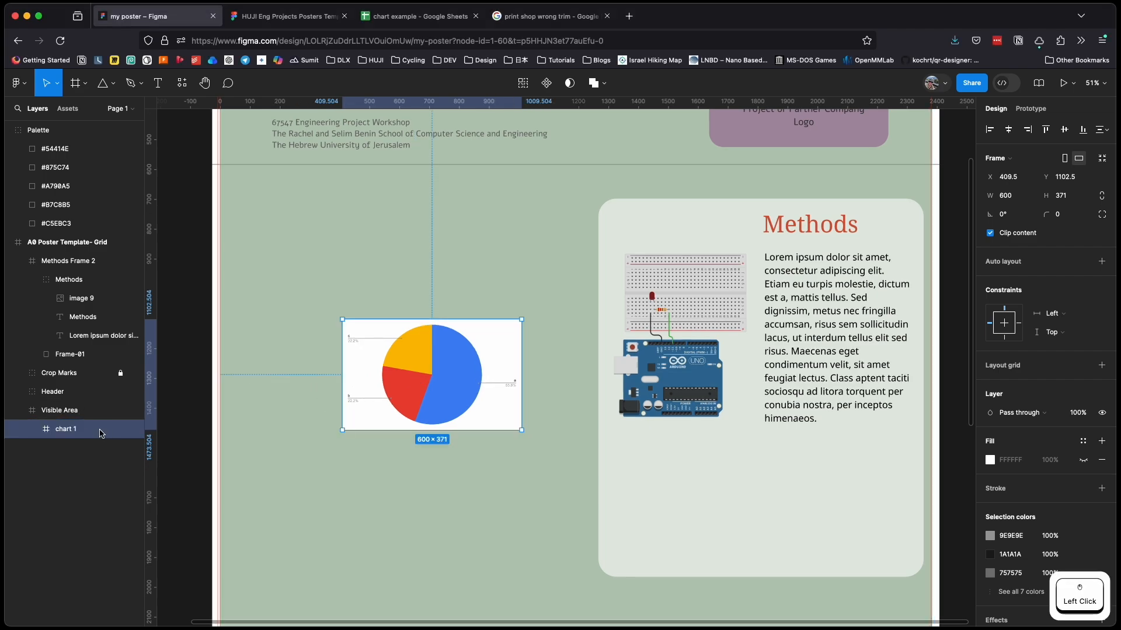
# - Rename the Visible Area frame that contains chart 1 as "chart"
pyautogui.doubleClick(61, 410)
pyautogui.write('chart')
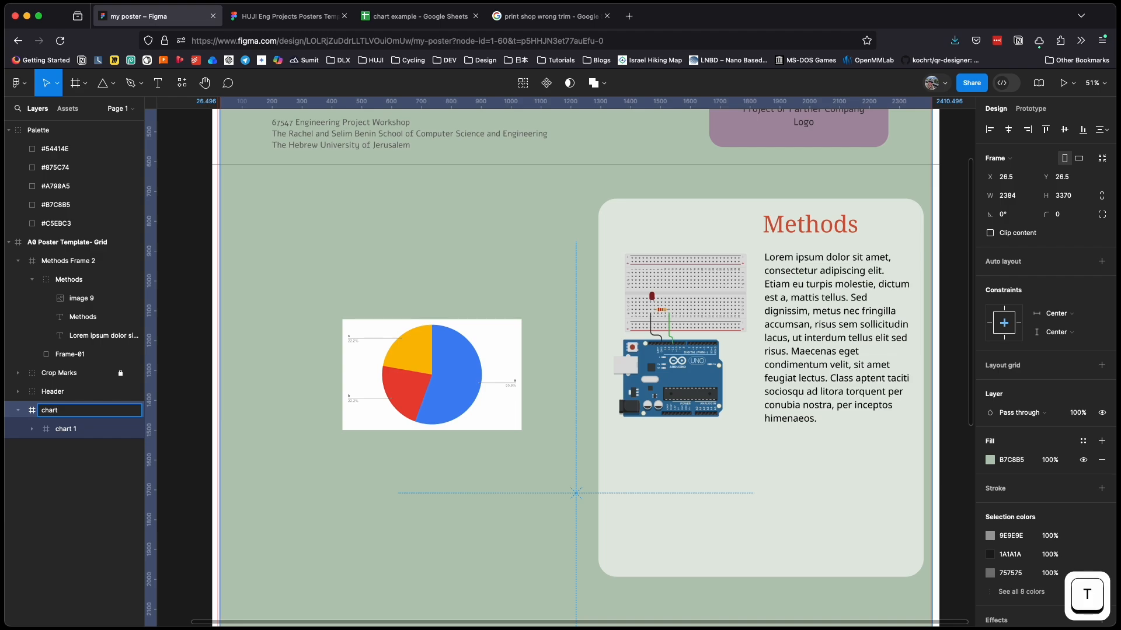
pyautogui.press('Return')
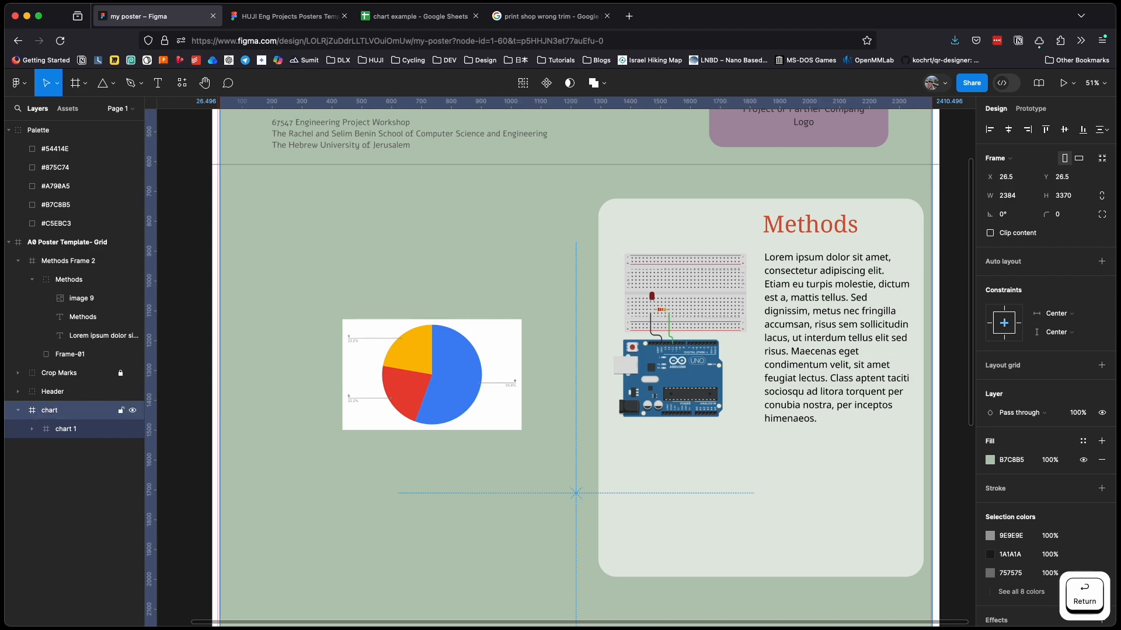
pyautogui.doubleClick(59, 412)
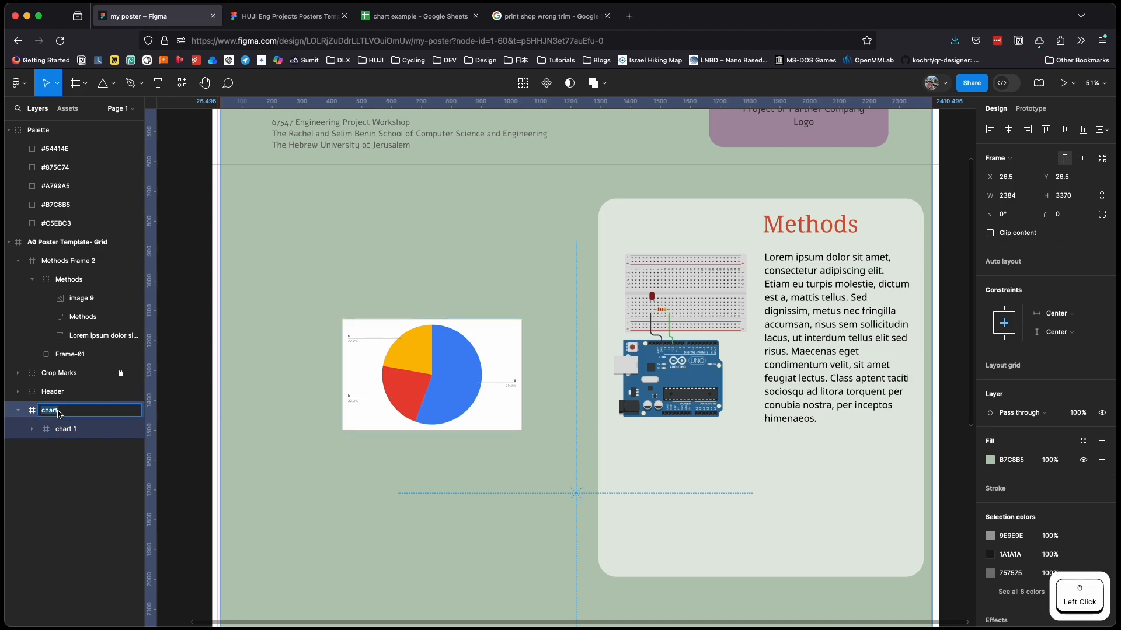
pyautogui.click(71, 445)
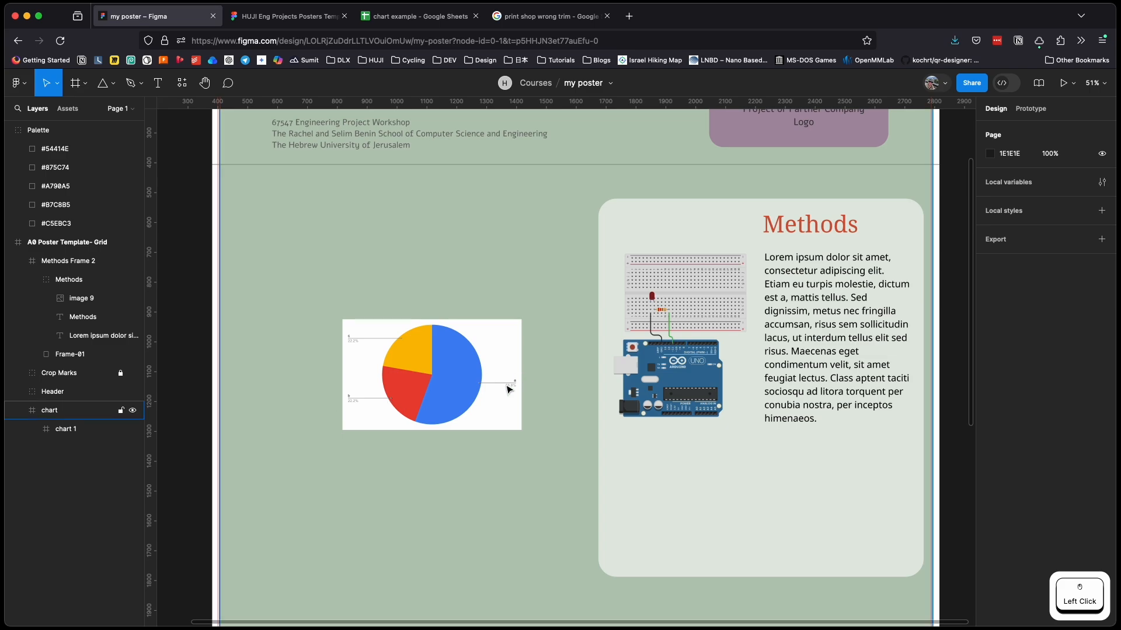
pyautogui.click(11, 425)
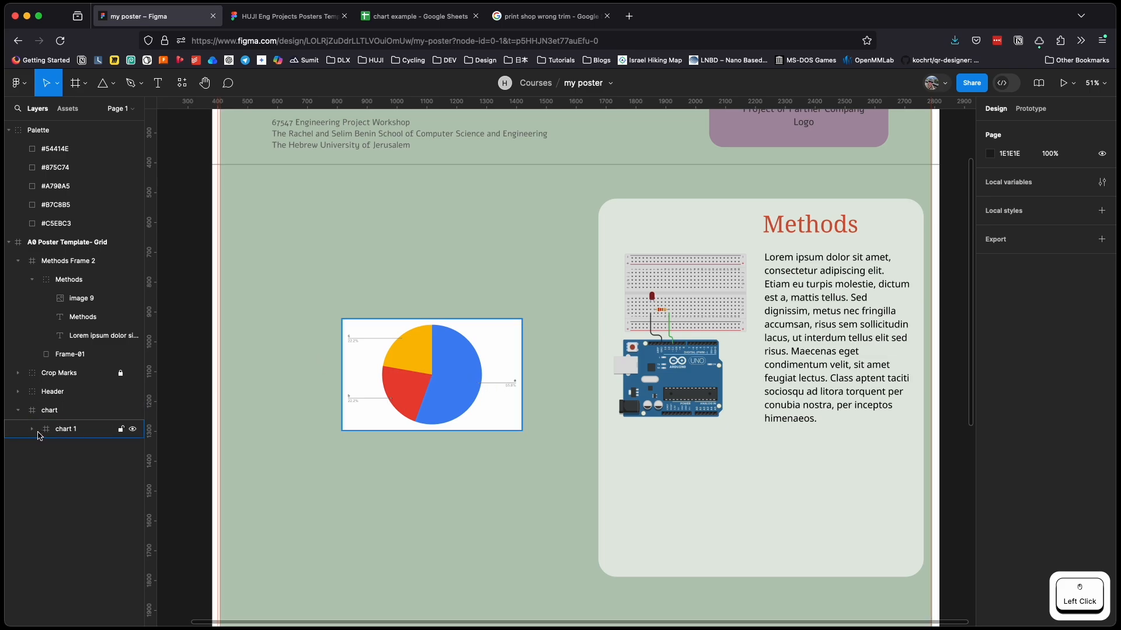
pyautogui.keyDown('ctrl'); pyautogui.scroll(5, 378, 403); pyautogui.keyUp('ctrl')
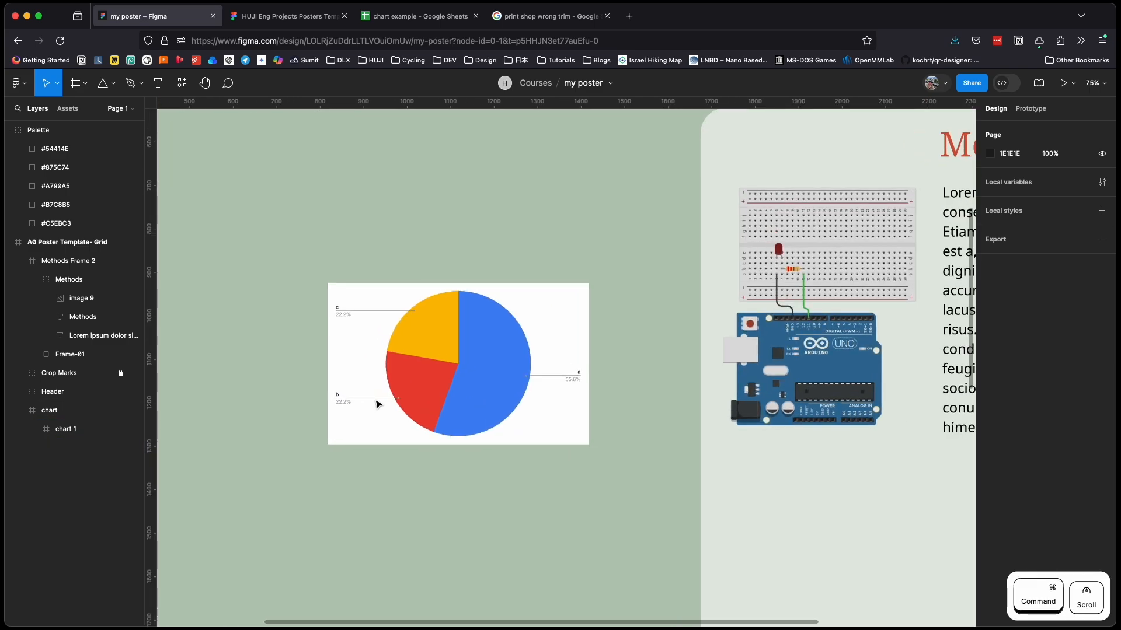
pyautogui.keyDown('ctrl'); pyautogui.scroll(-5, 378, 403); pyautogui.keyUp('ctrl')
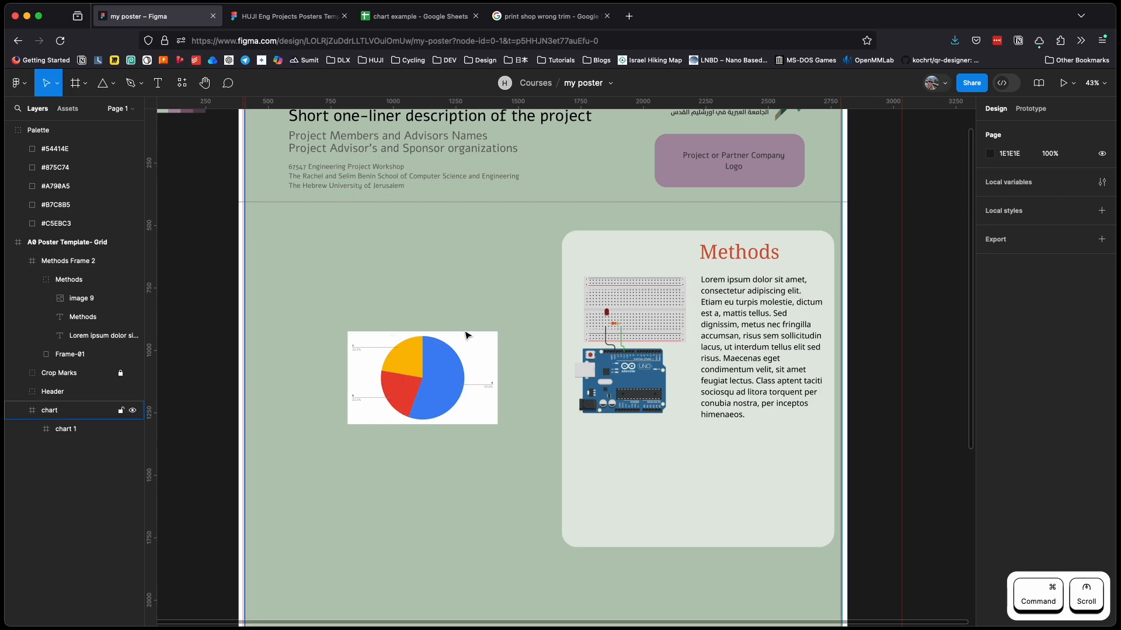
pyautogui.keyDown('ctrl'); pyautogui.scroll(4, 453, 359); pyautogui.keyUp('ctrl')
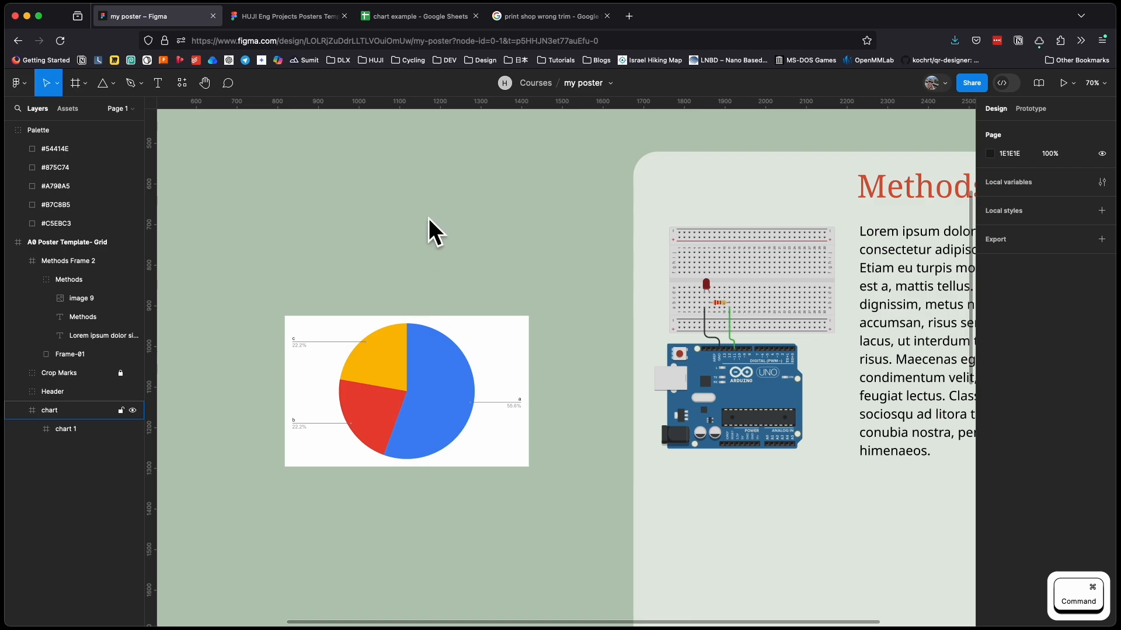
pyautogui.keyDown('ctrl'); pyautogui.scroll(-3, 445, 255); pyautogui.keyUp('ctrl')
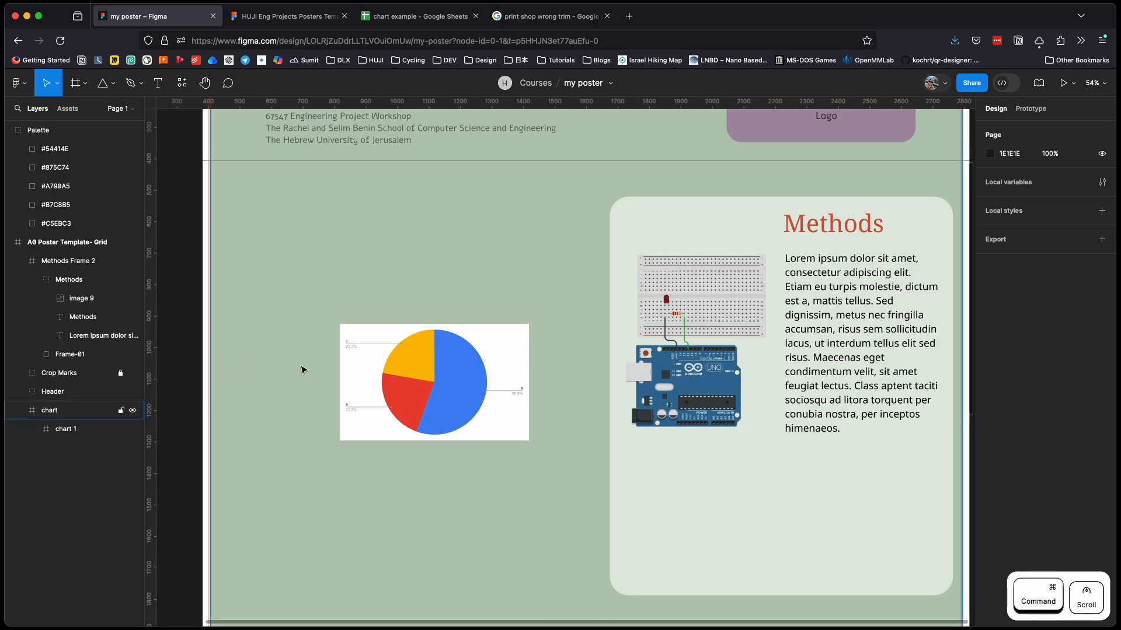
# - Expand the chart 1 frame's layers and delete the white 600 × 371 background rectangle behind the pie chart
pyautogui.keyDown('ctrl'); pyautogui.scroll(5, 363, 365); pyautogui.keyUp('ctrl')
pyautogui.click(32, 433)
pyautogui.keyDown('super'); pyautogui.click(32, 431); pyautogui.keyUp('super')
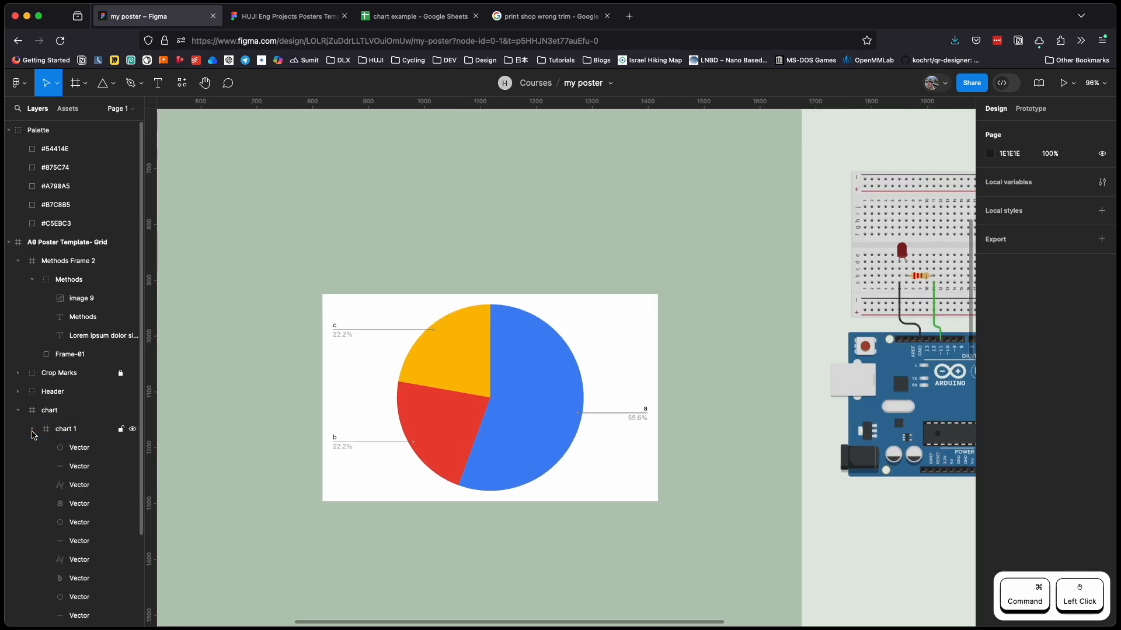
pyautogui.click(76, 430)
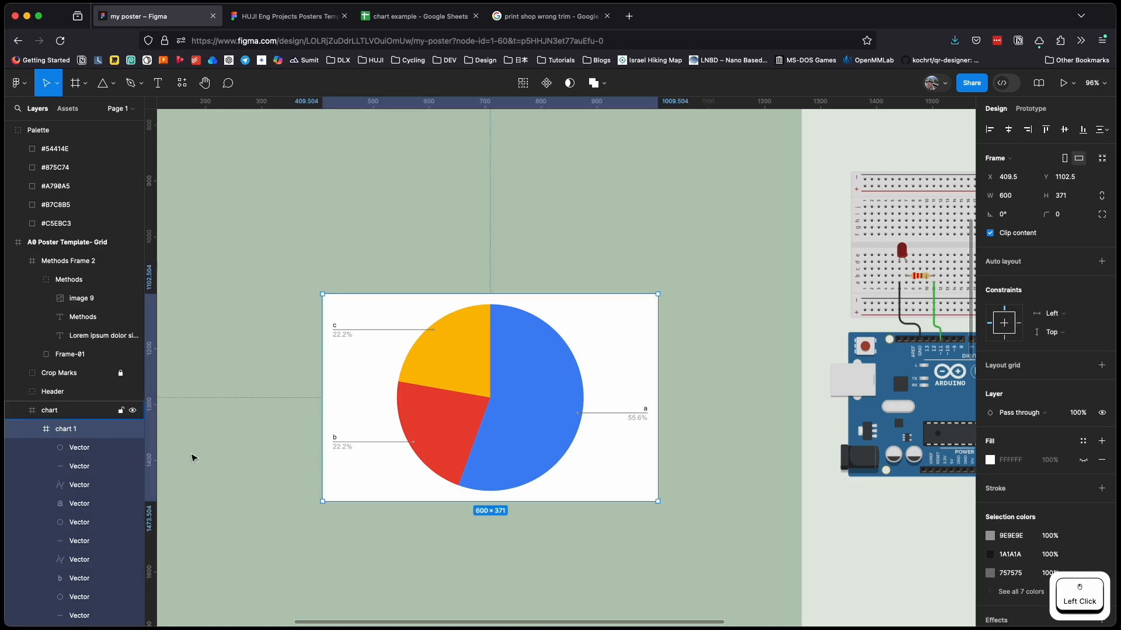
pyautogui.scroll(-3, 111, 508)
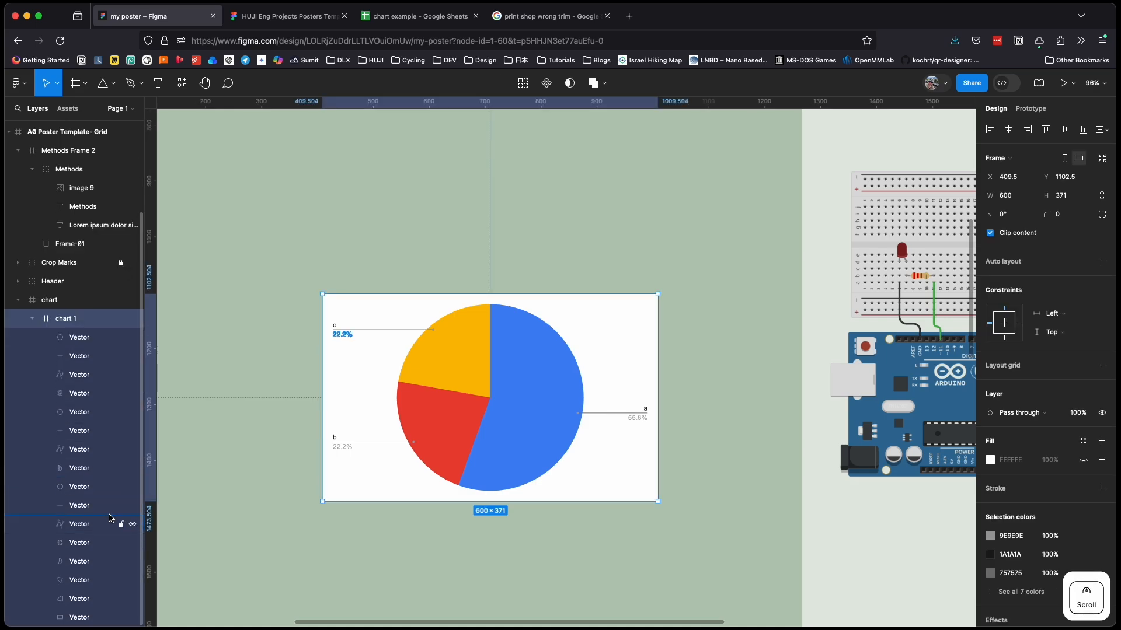
pyautogui.click(84, 619)
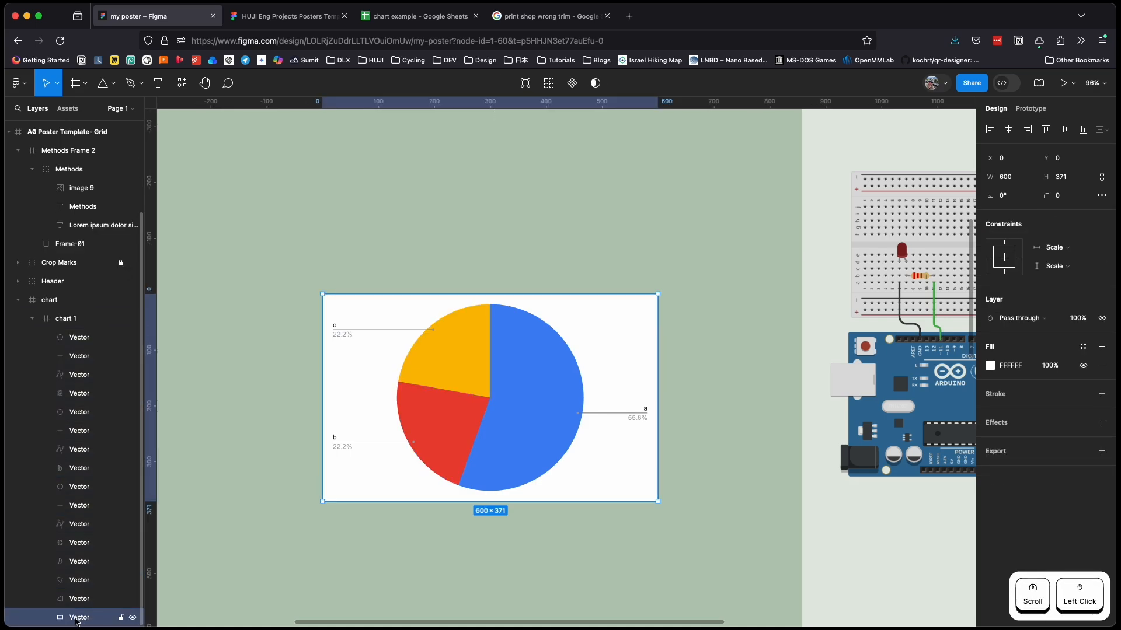
pyautogui.press('BackSpace')
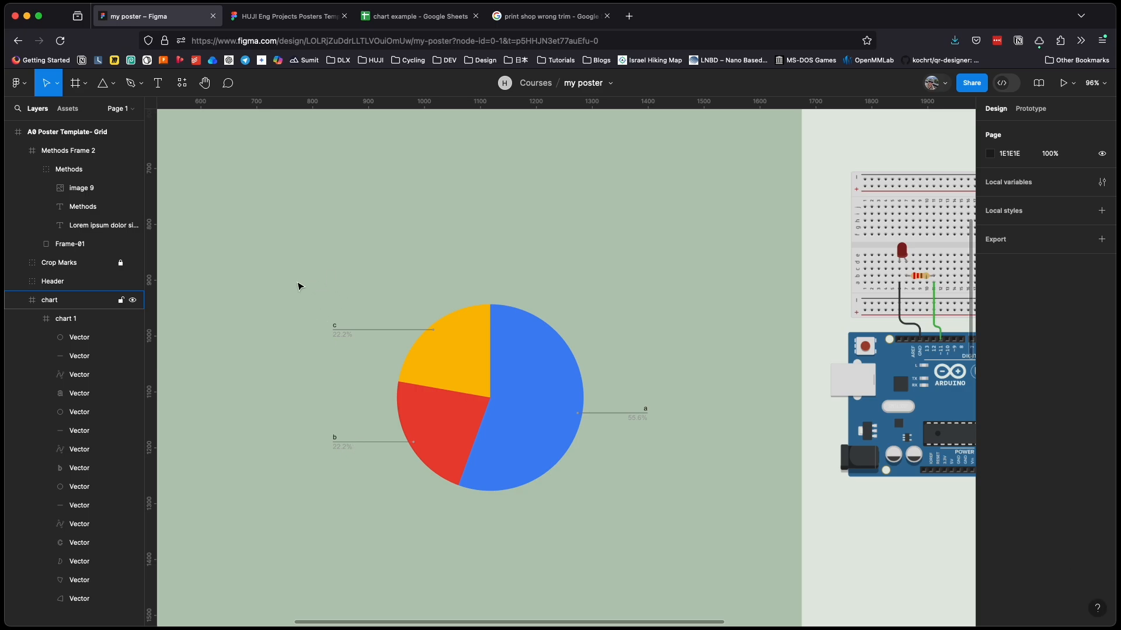
# - Change the fill of the pie chart's three percentage labels (22.2%, 22.2% and 55.6%) to red FF0000
pyautogui.press('super')
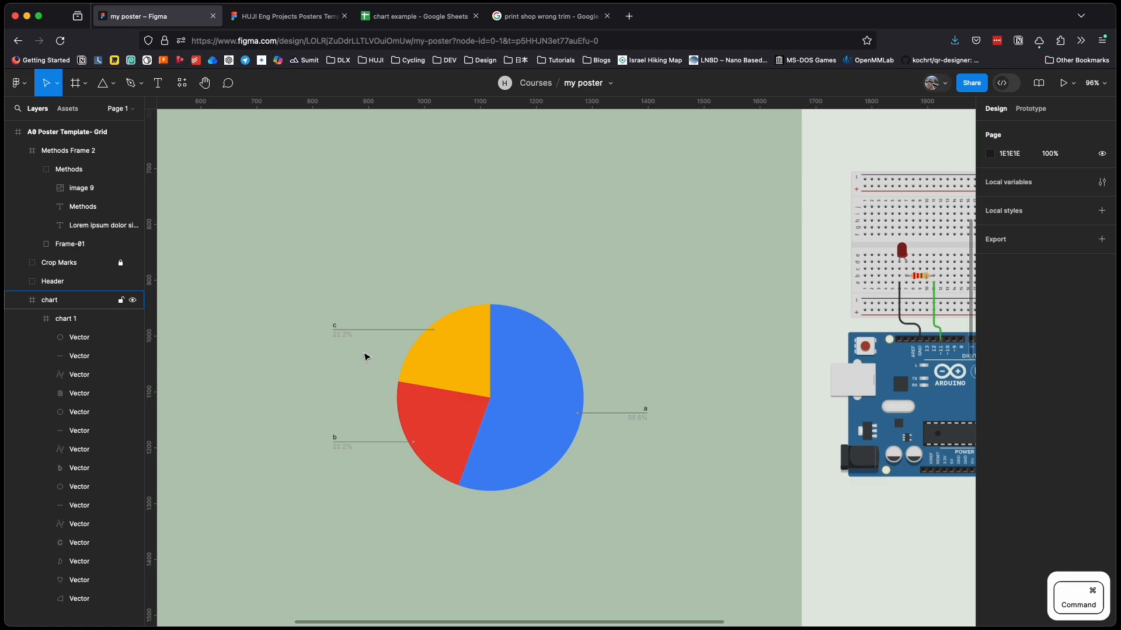
pyautogui.scroll(5, 365, 350)
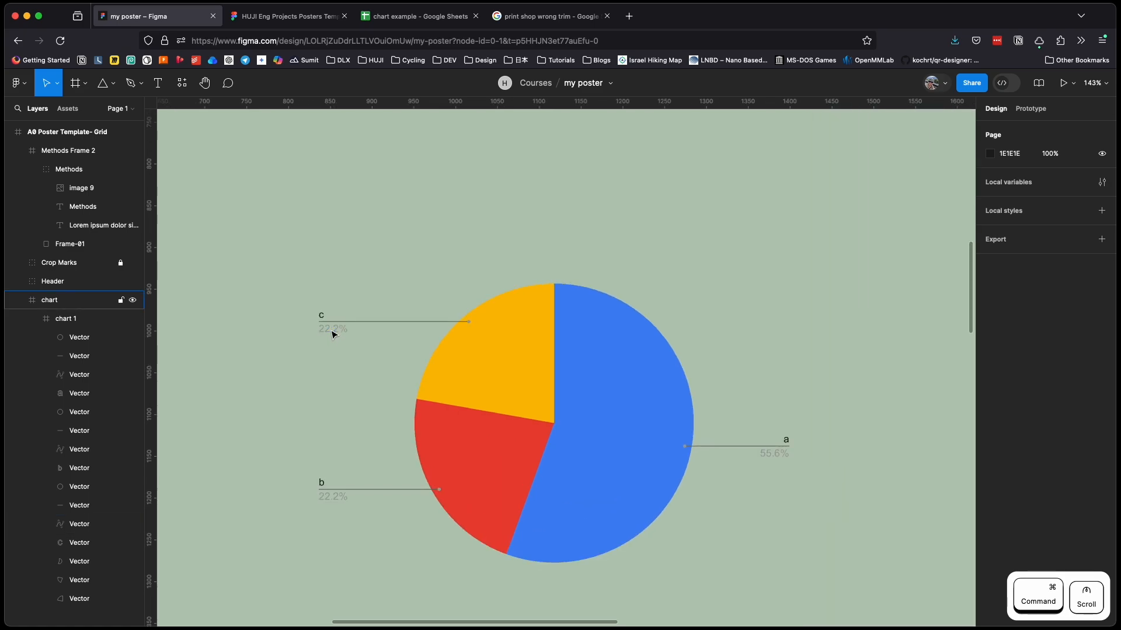
pyautogui.click(332, 334)
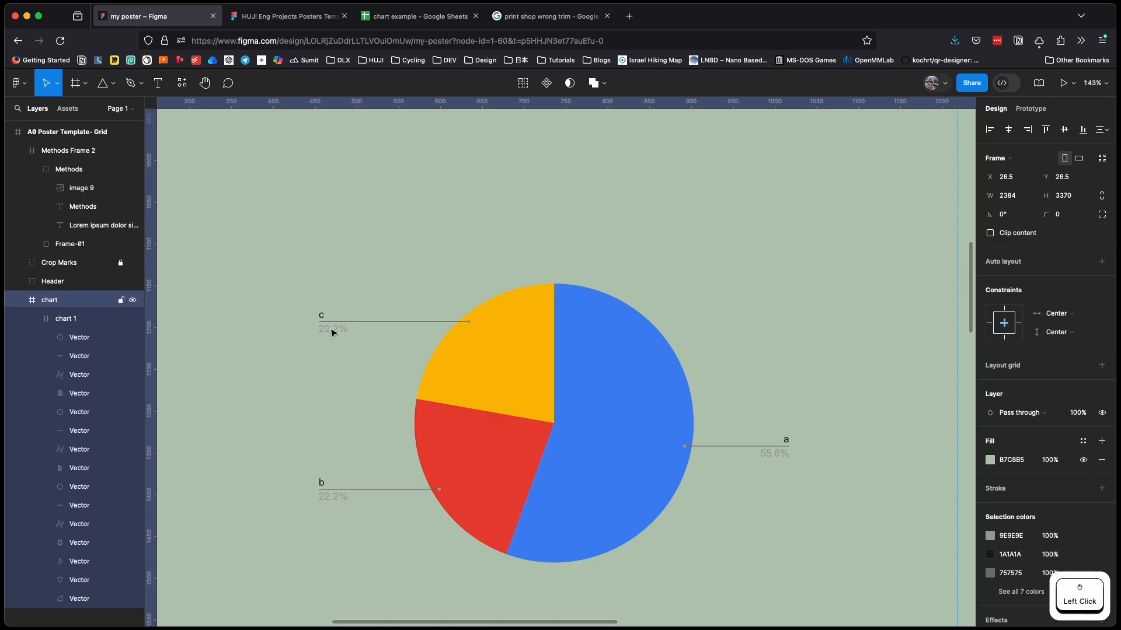
pyautogui.click(334, 334)
pyautogui.click(336, 334)
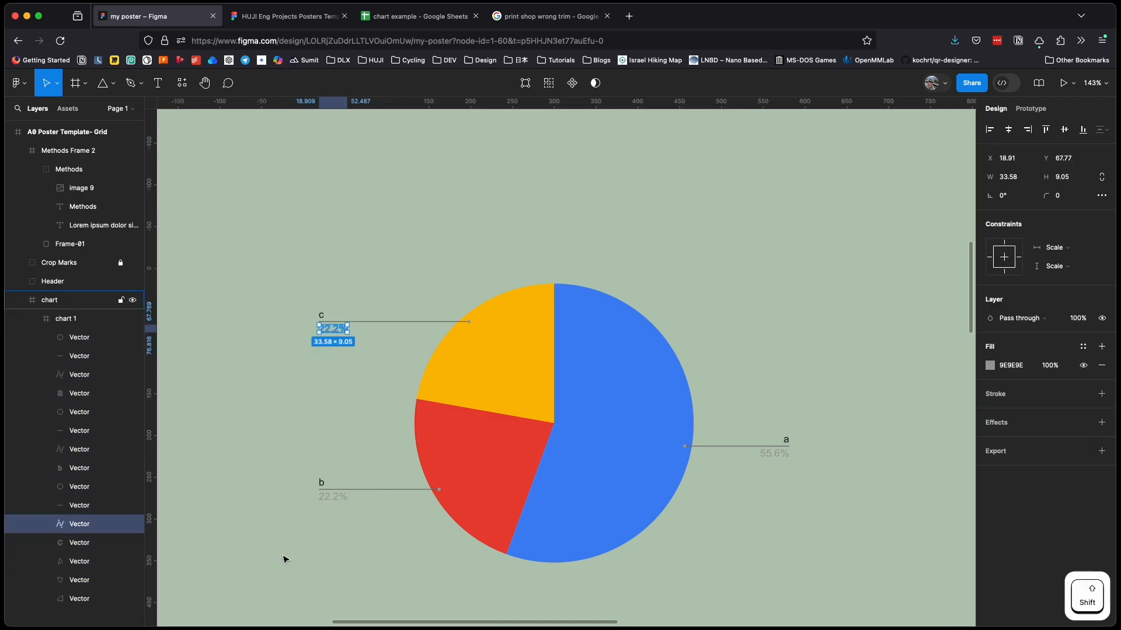
pyautogui.keyDown('shift'); pyautogui.click(338, 498); pyautogui.keyUp('shift')
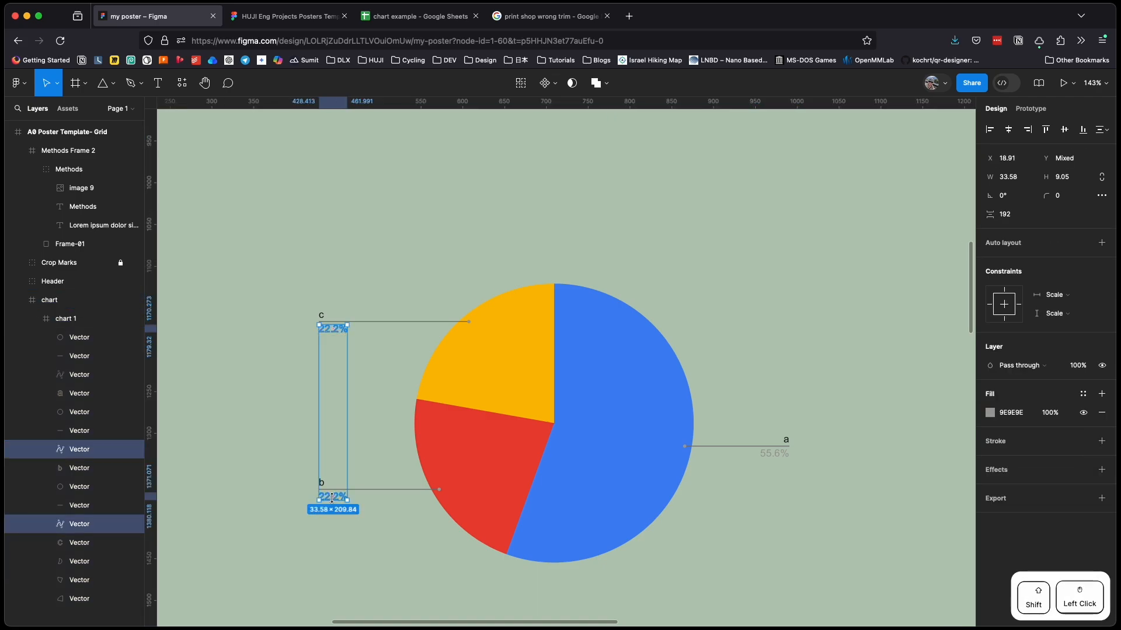
pyautogui.keyDown('shift'); pyautogui.click(772, 454); pyautogui.keyUp('shift')
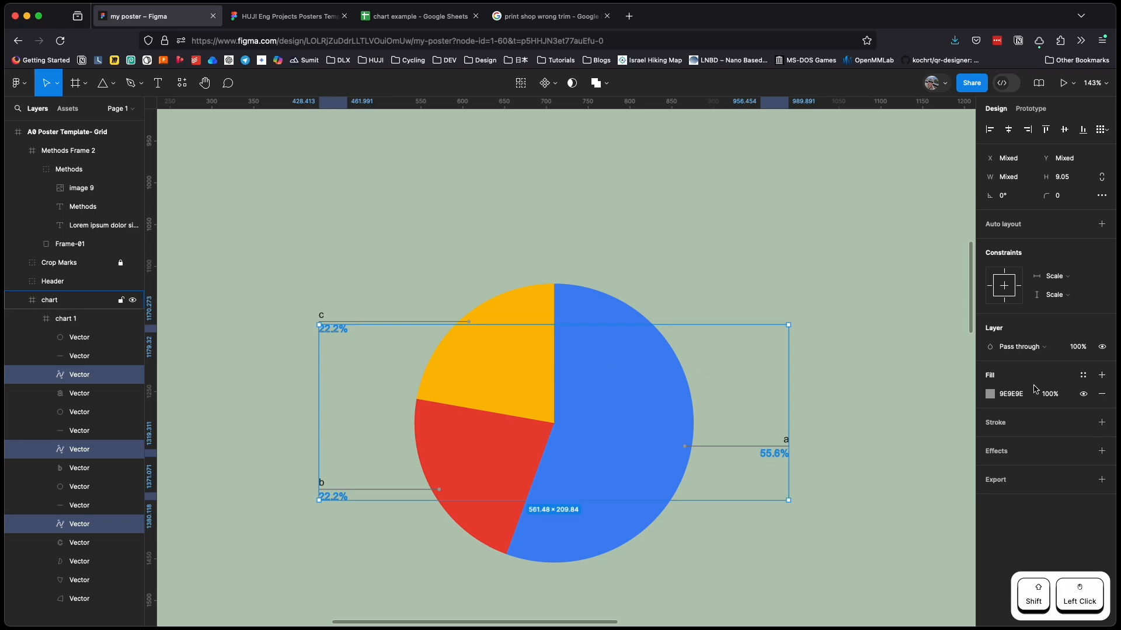
pyautogui.click(994, 395)
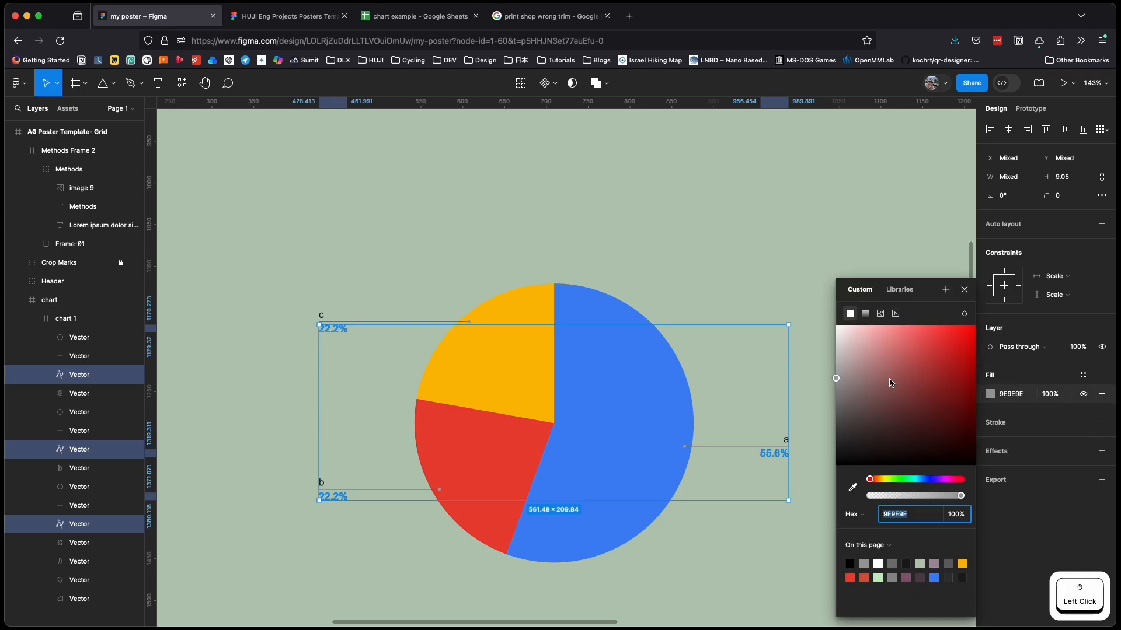
pyautogui.moveTo(892, 383); pyautogui.dragTo(1005, 324)
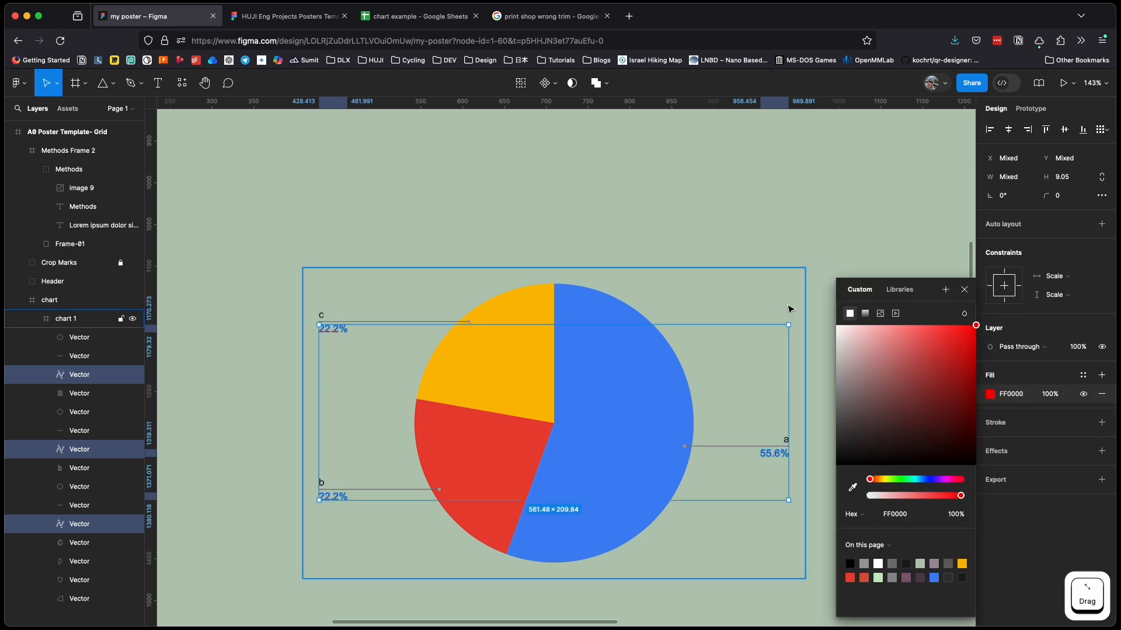
pyautogui.click(720, 212)
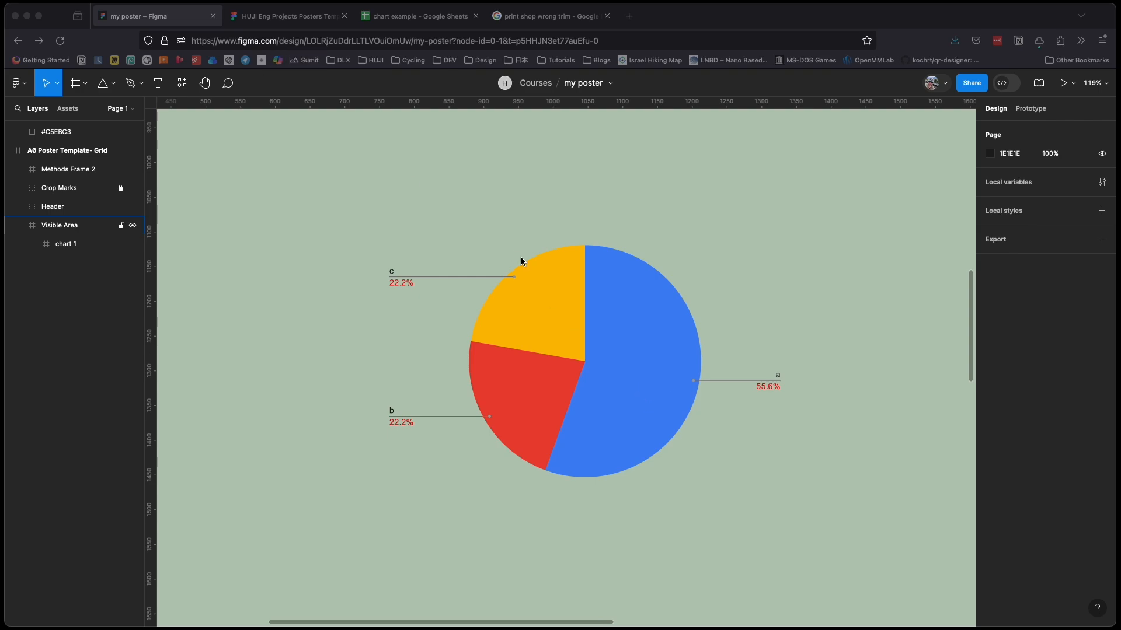
# - Switch to the HUJI Eng Projects Posters Templates file, select the pie chart image B under JPG vs Vector, and examine its labels up close
pyautogui.click(304, 19)
pyautogui.click(600, 275)
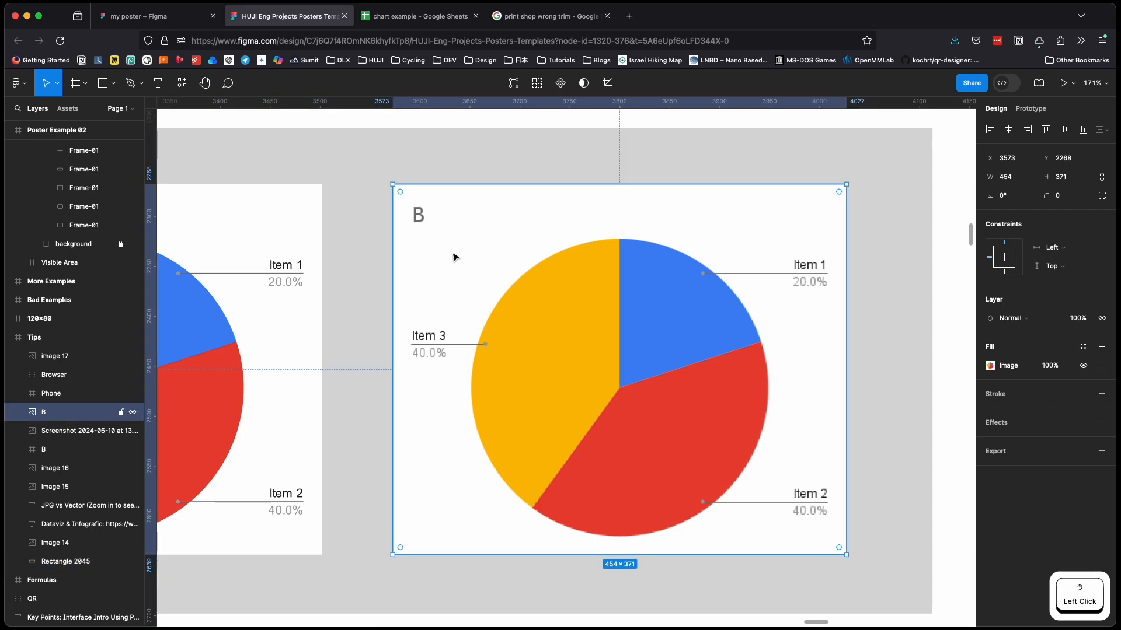
pyautogui.keyDown('super'); pyautogui.scroll(4, 461, 327); pyautogui.keyUp('super')
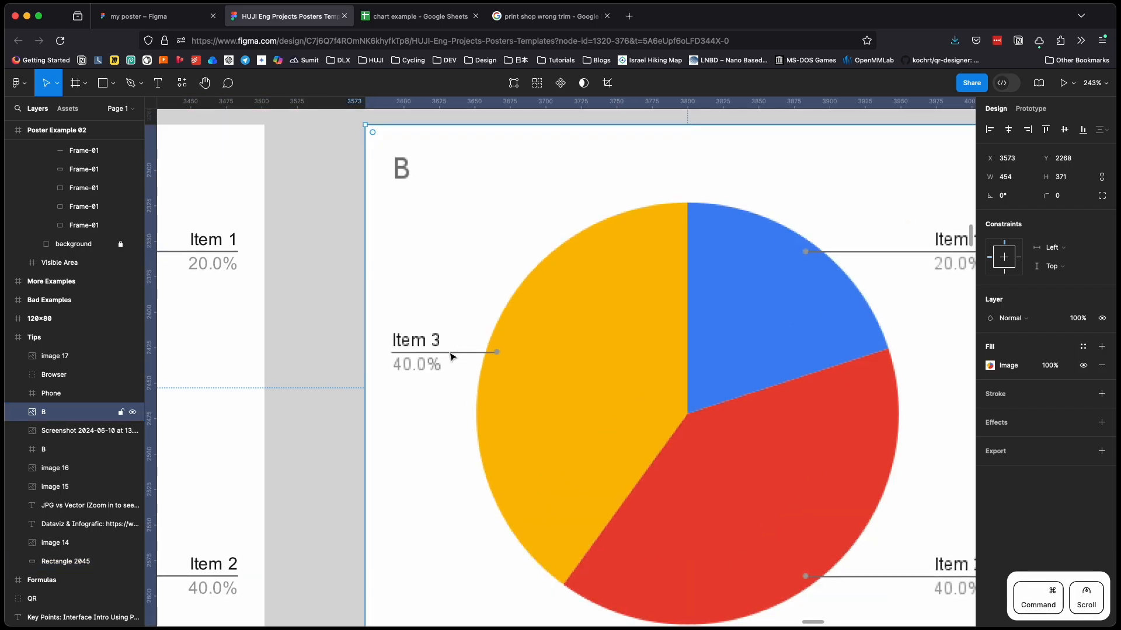
pyautogui.keyDown('super'); pyautogui.scroll(2, 452, 356); pyautogui.keyUp('super')
pyautogui.keyDown('super'); pyautogui.scroll(-3, 397, 351); pyautogui.keyUp('super')
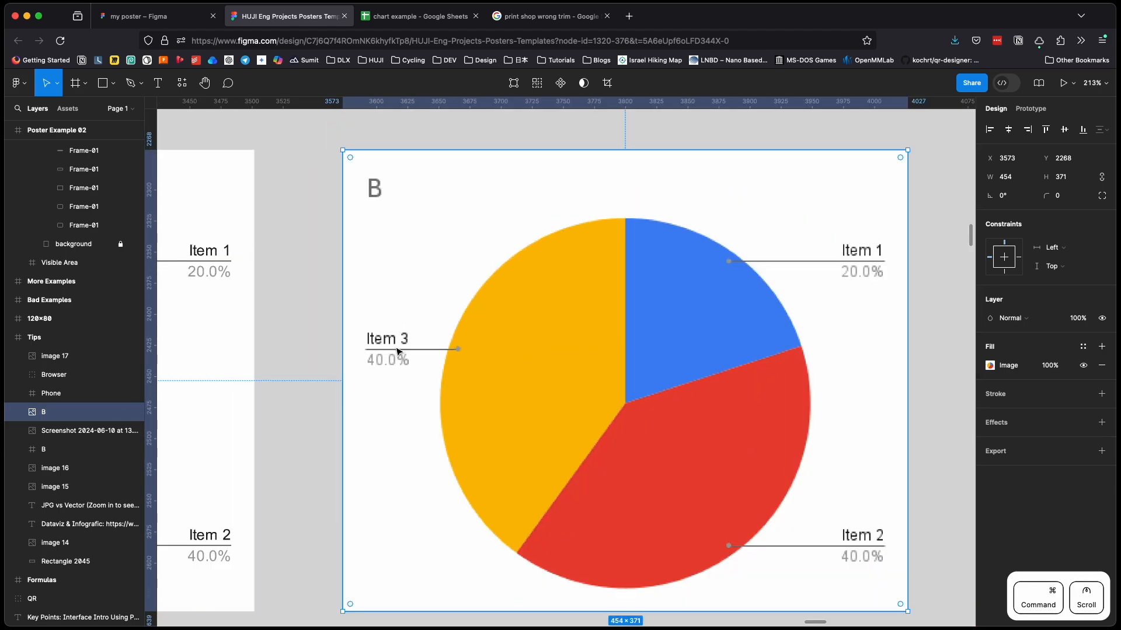
pyautogui.keyDown('super'); pyautogui.scroll(-2, 397, 351); pyautogui.keyUp('super')
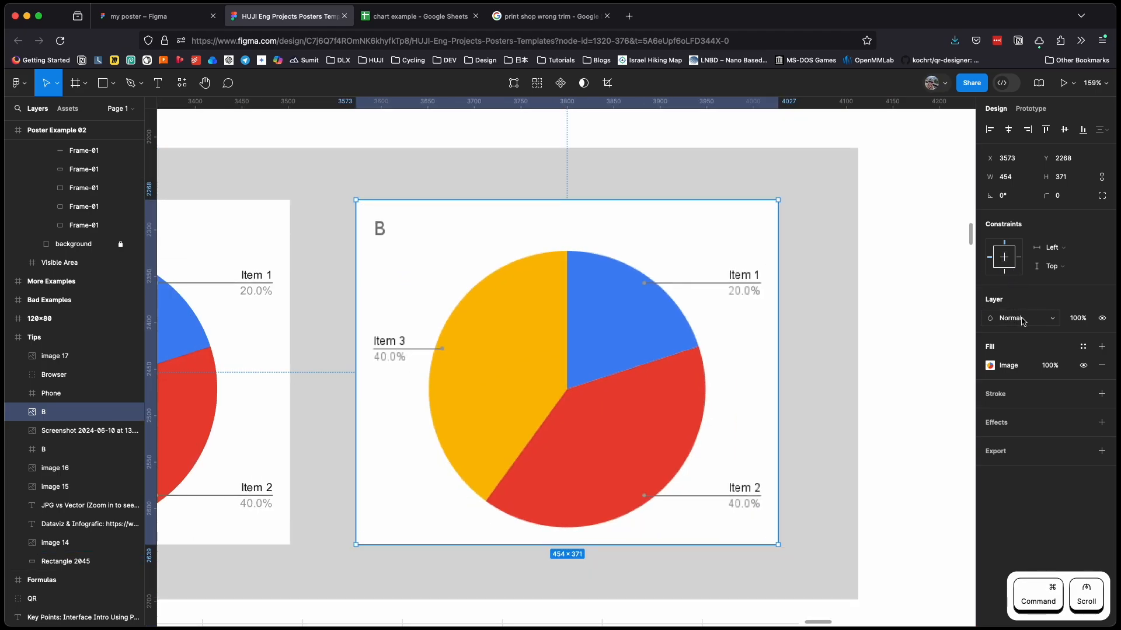
# - Set the layer blend mode of pie chart image B to Multiply
pyautogui.click(1046, 324)
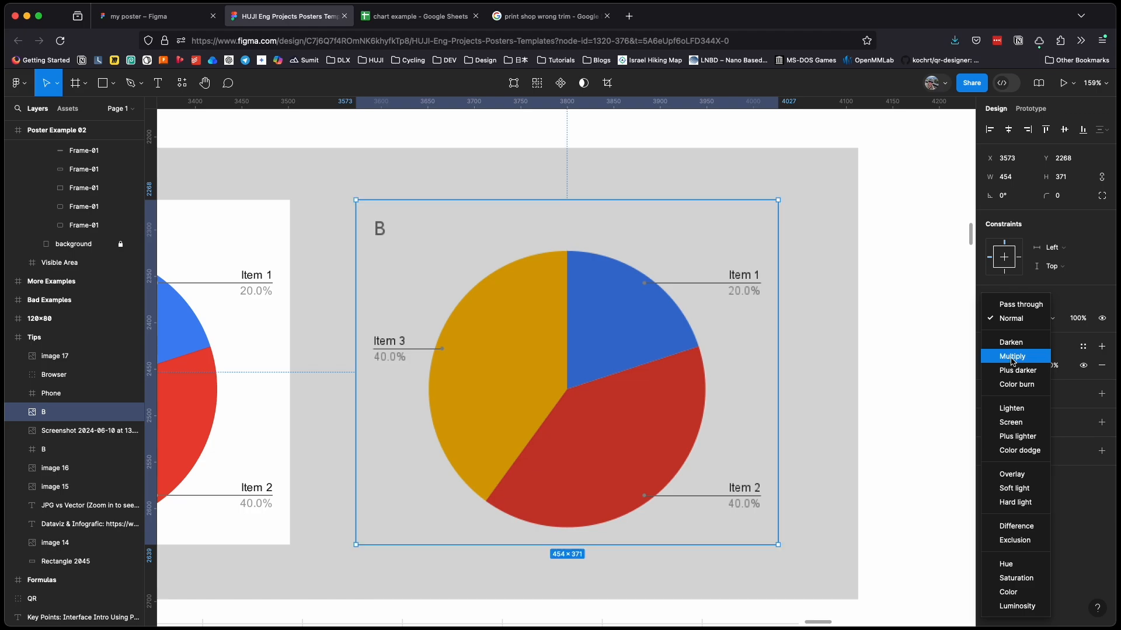
pyautogui.click(1013, 356)
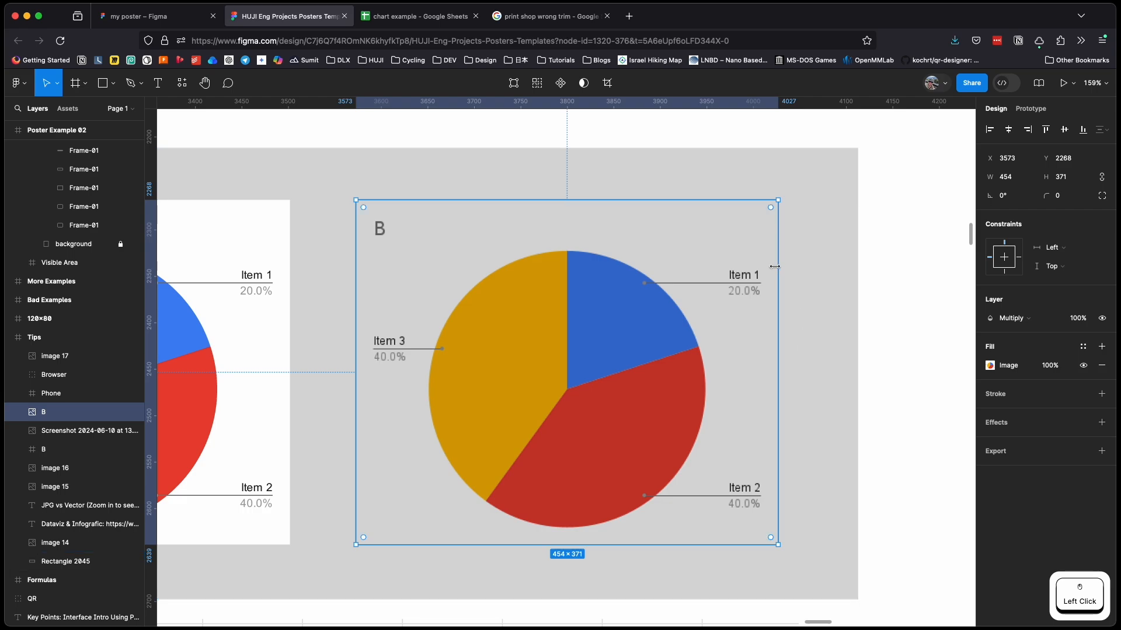
pyautogui.hscroll(-3, 466, 313)
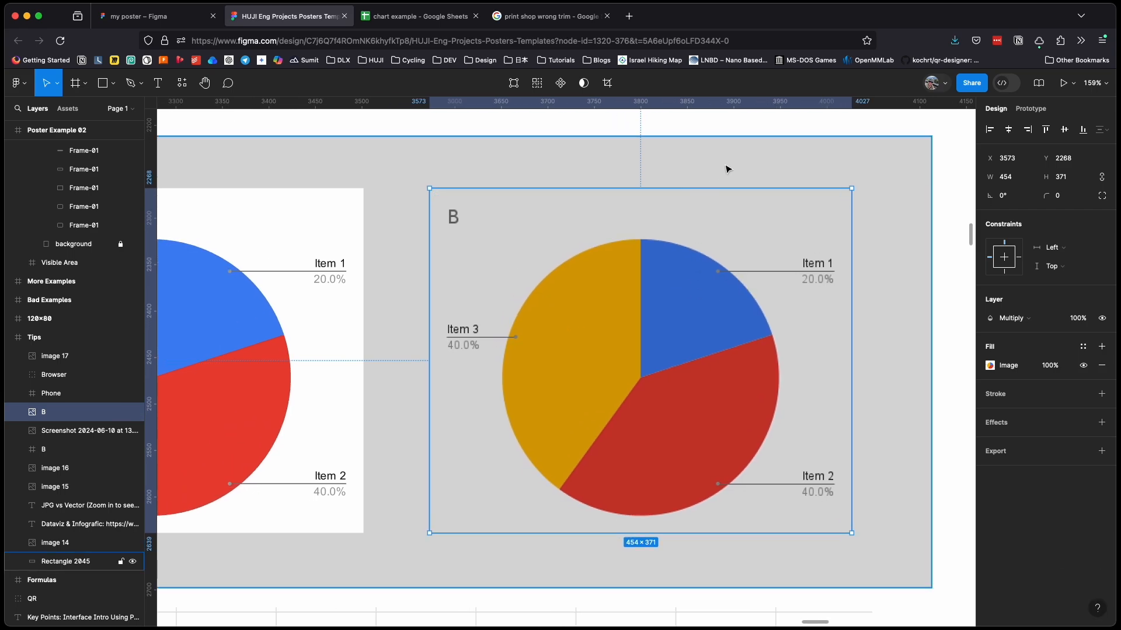
pyautogui.hscroll(-2, 493, 165)
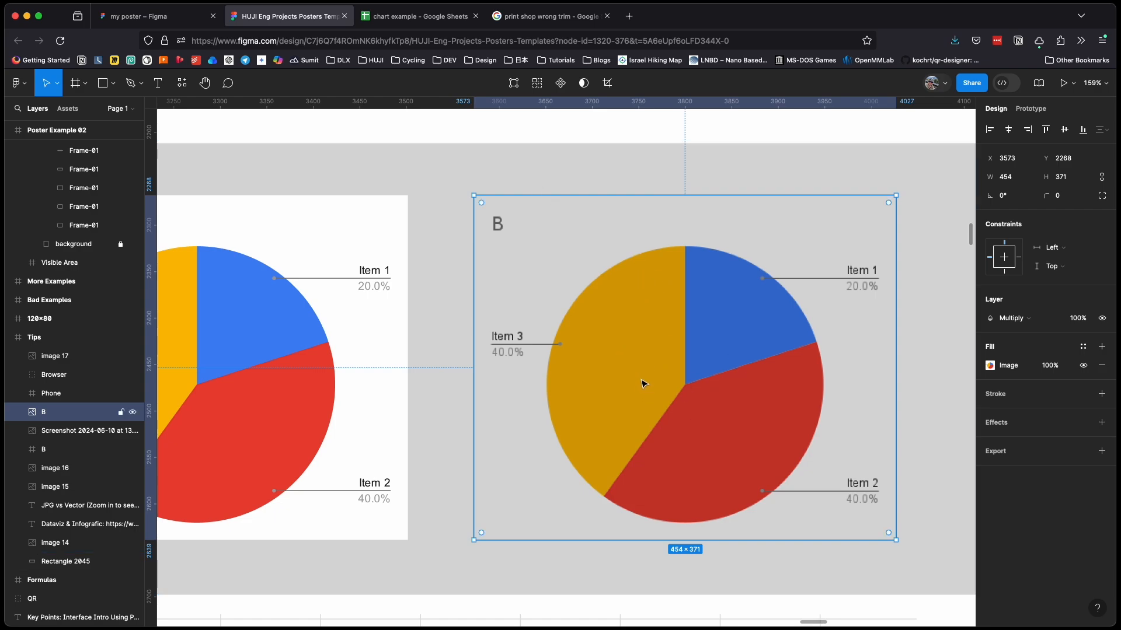
# - Try the Darken blend mode on pie chart image B, and set it back to Normal
pyautogui.click(1012, 325)
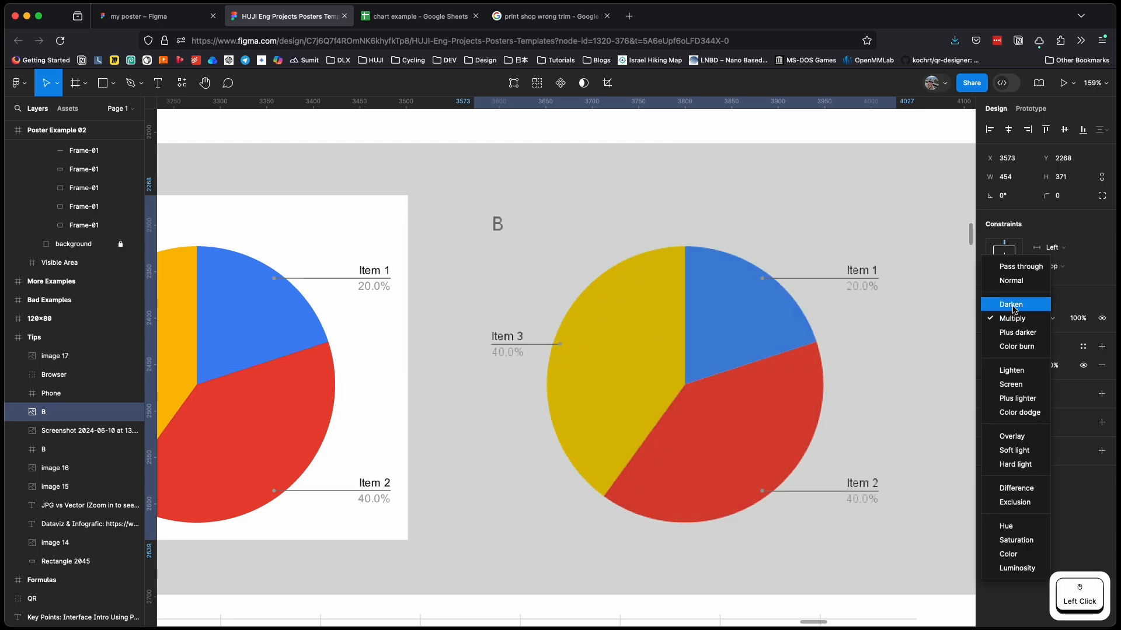
pyautogui.click(1013, 305)
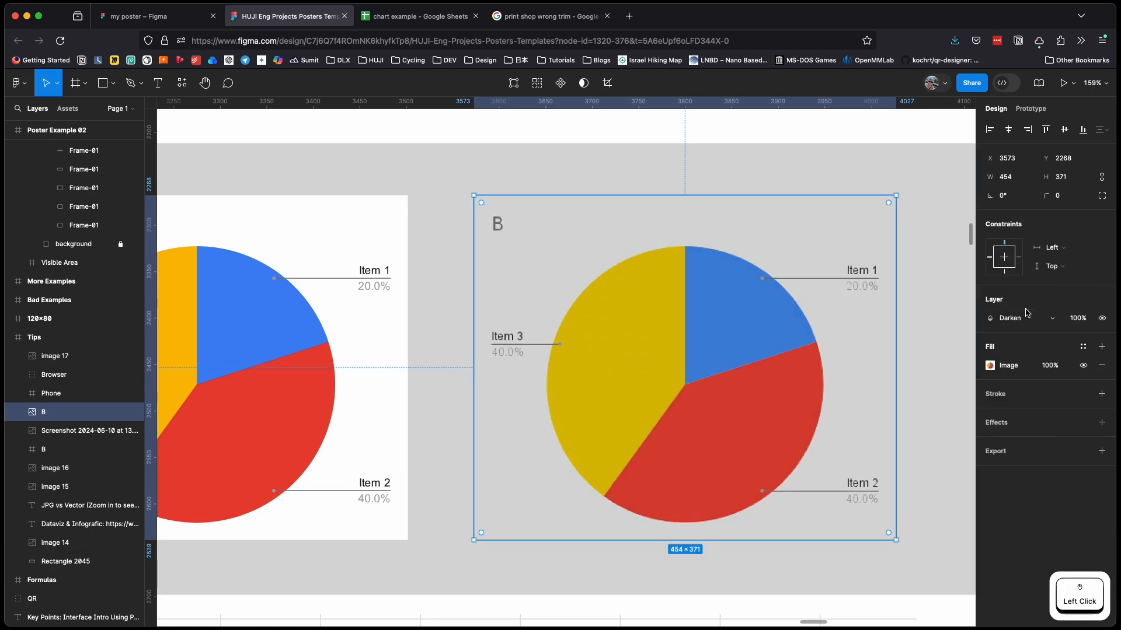
pyautogui.click(1024, 319)
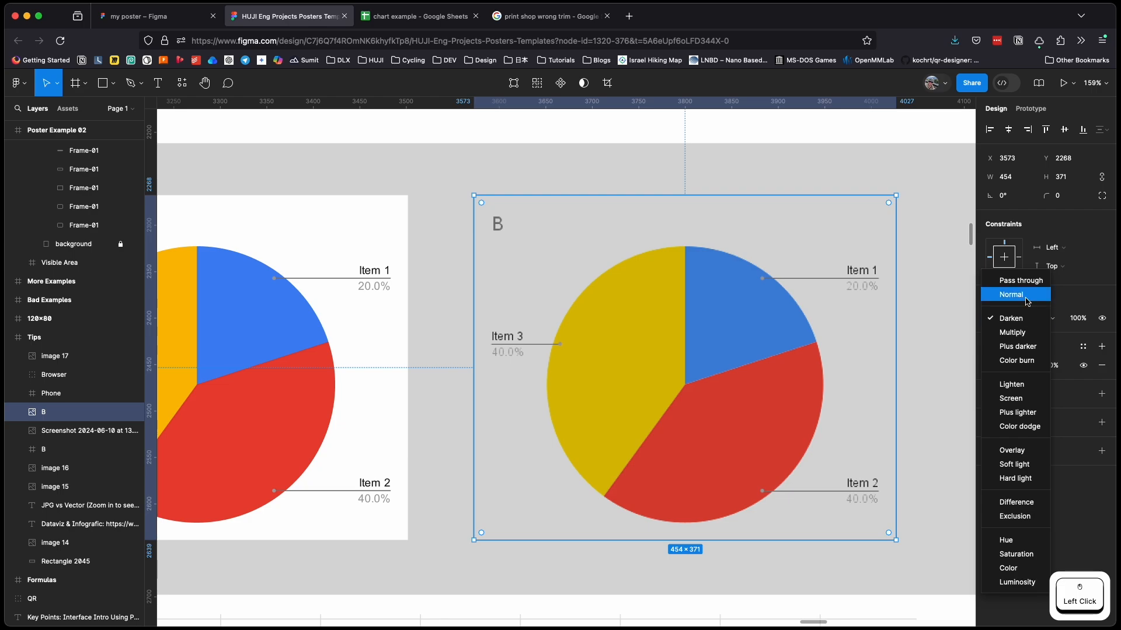
pyautogui.click(1012, 304)
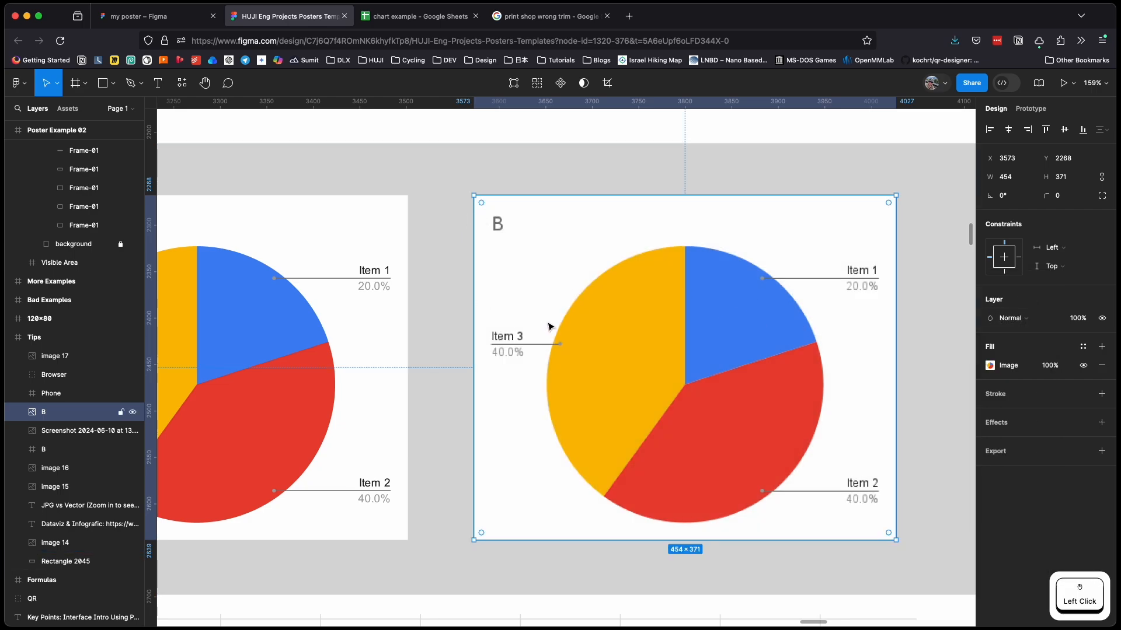
pyautogui.click(443, 148)
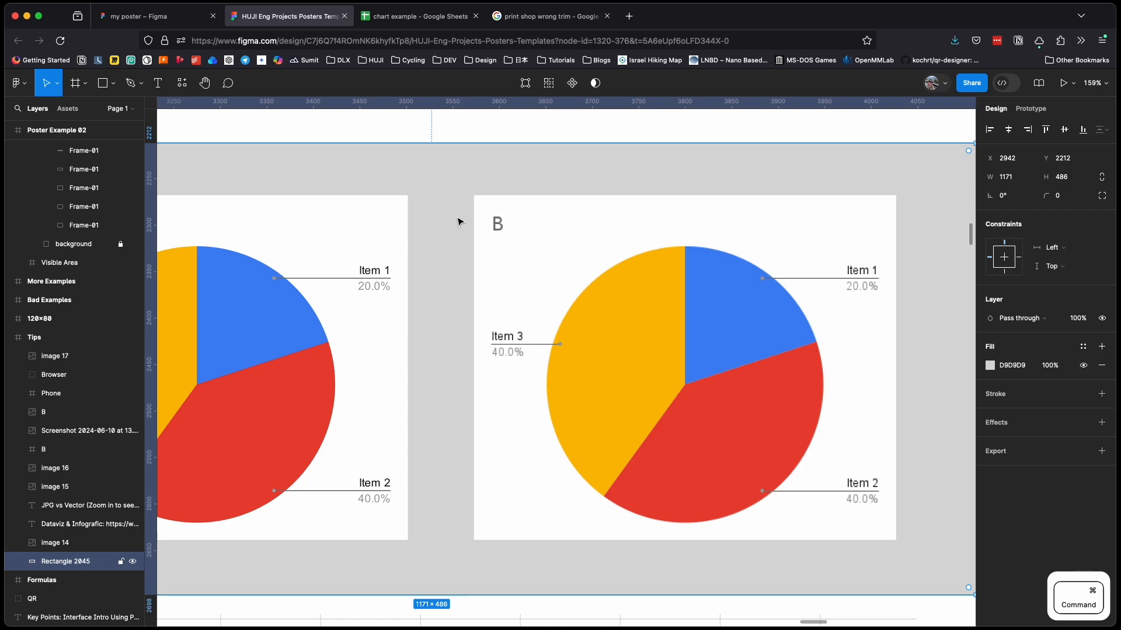
# - Find the Formulas frame below the Tips frame and examine its instructions for rendering LaTeX code
pyautogui.scroll(-3, 459, 221)
pyautogui.scroll(-2, 470, 205)
pyautogui.scroll(-2, 555, 168)
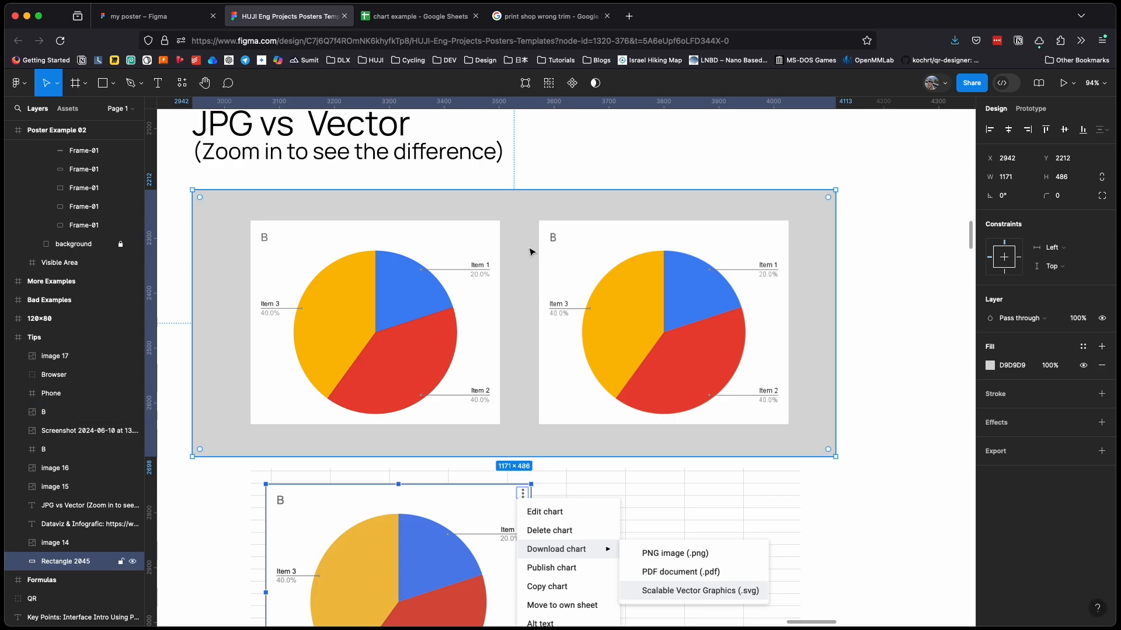
pyautogui.scroll(-5, 432, 374)
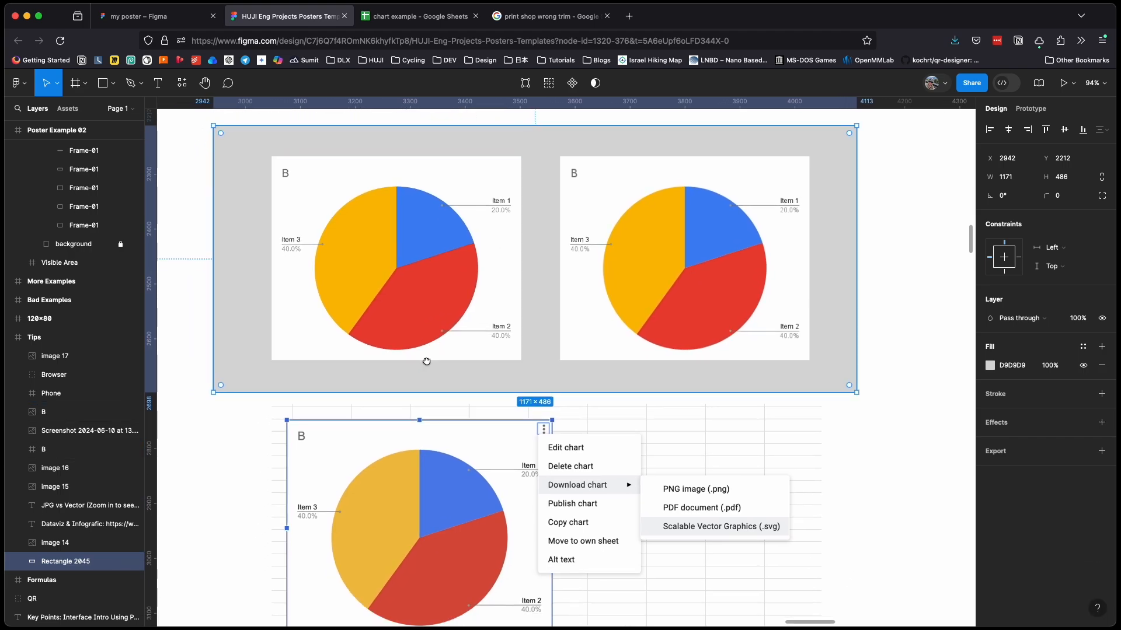
pyautogui.scroll(-10, 439, 327)
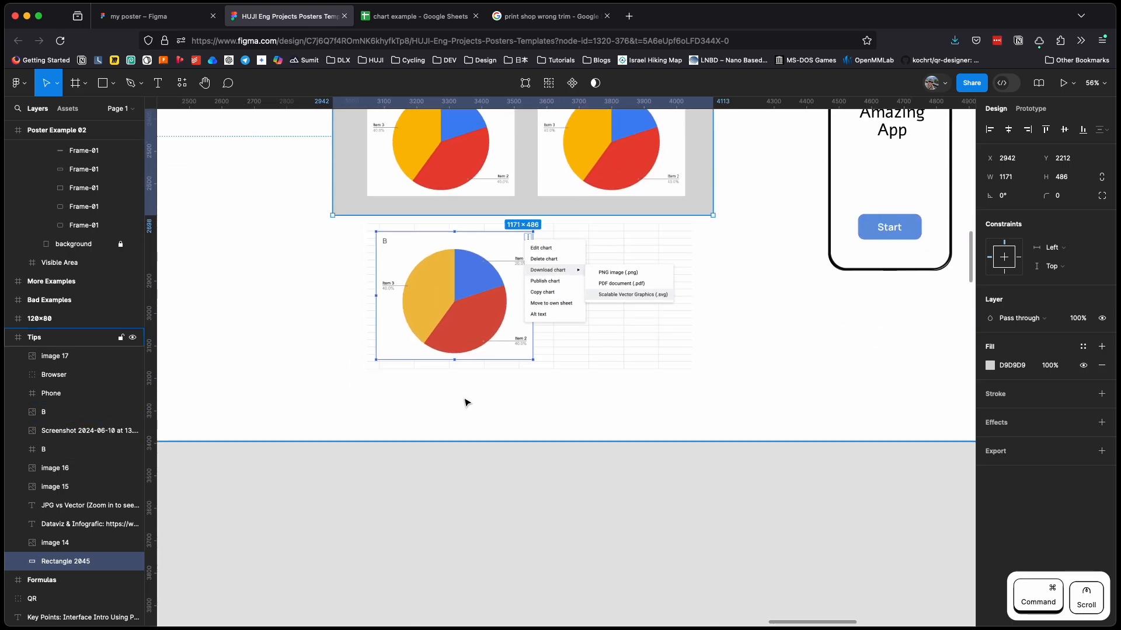
pyautogui.scroll(-5, 516, 453)
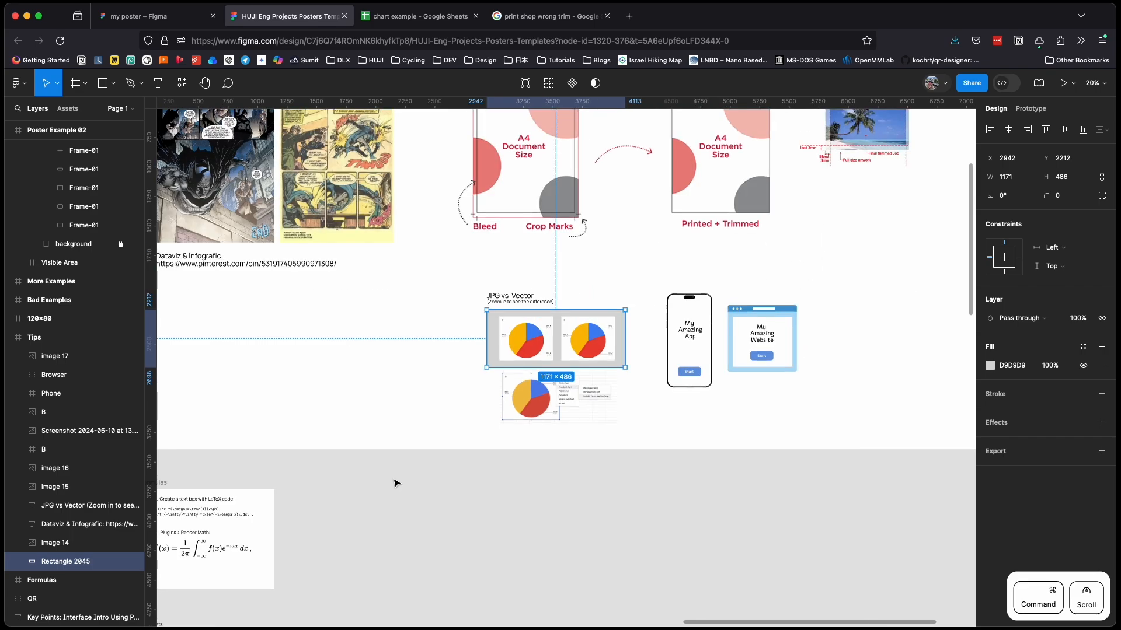
pyautogui.scroll(10, 575, 439)
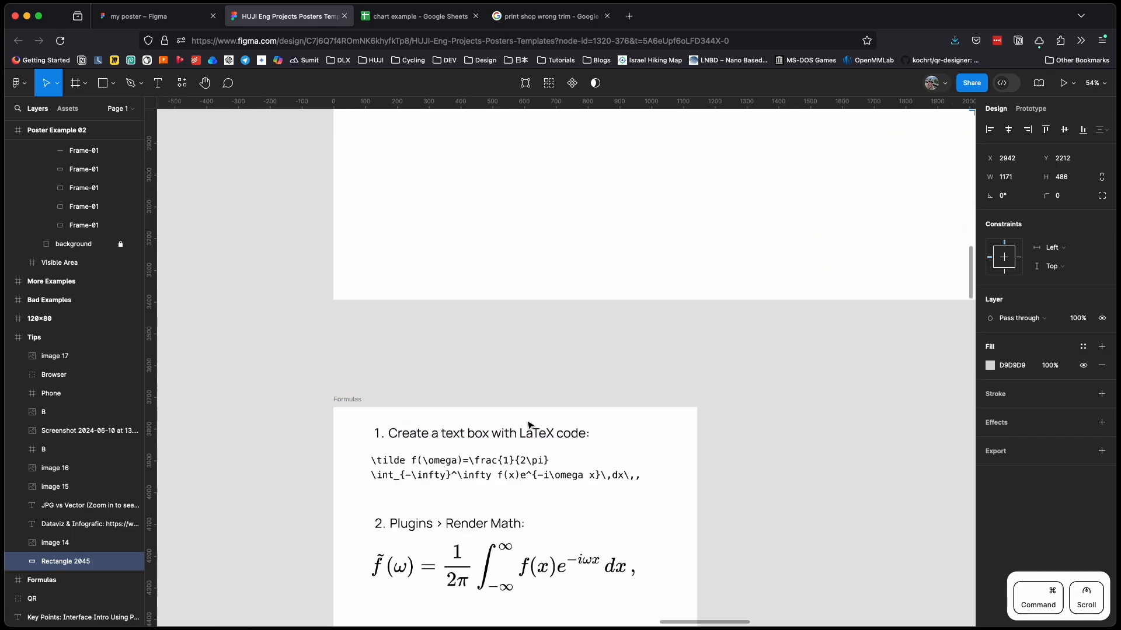
pyautogui.scroll(4, 467, 257)
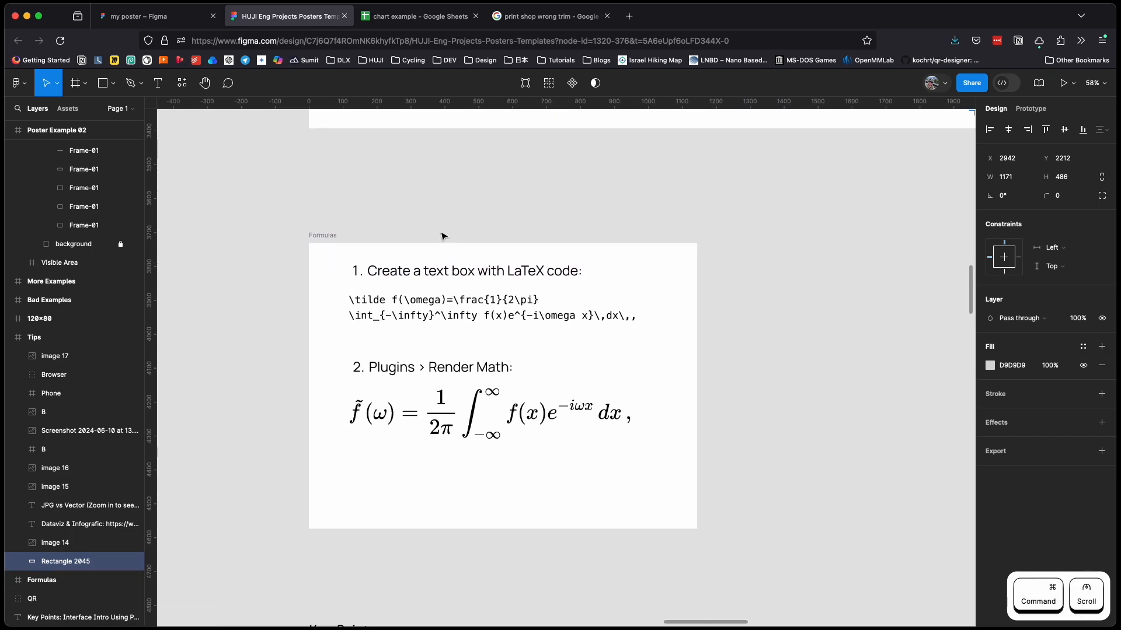
pyautogui.scroll(2, 442, 240)
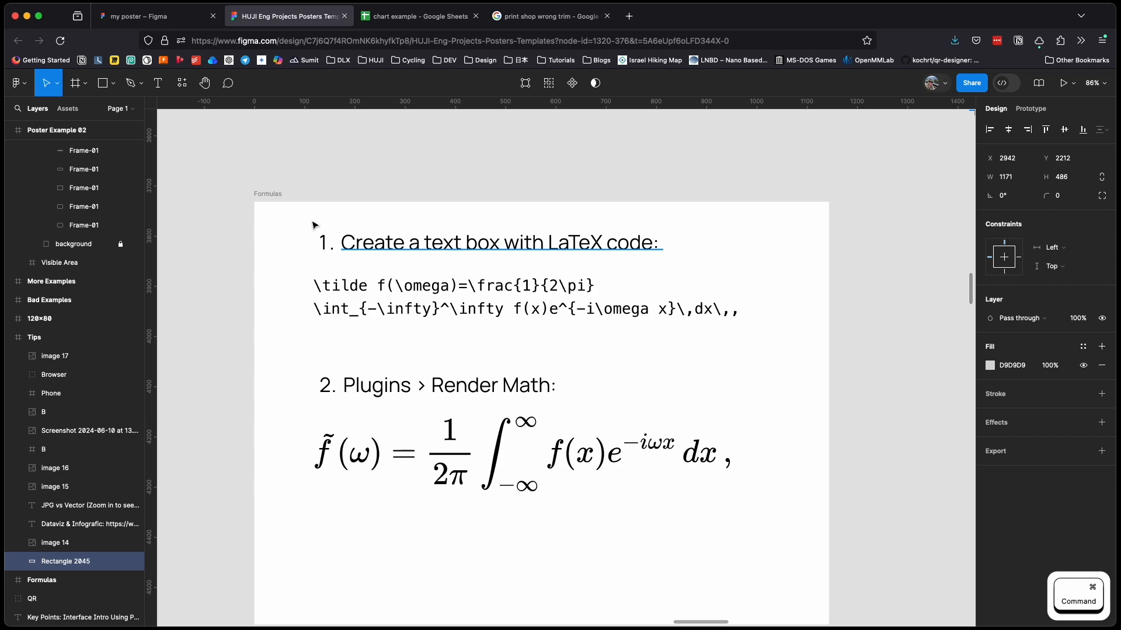
pyautogui.click(265, 195)
pyautogui.click(447, 164)
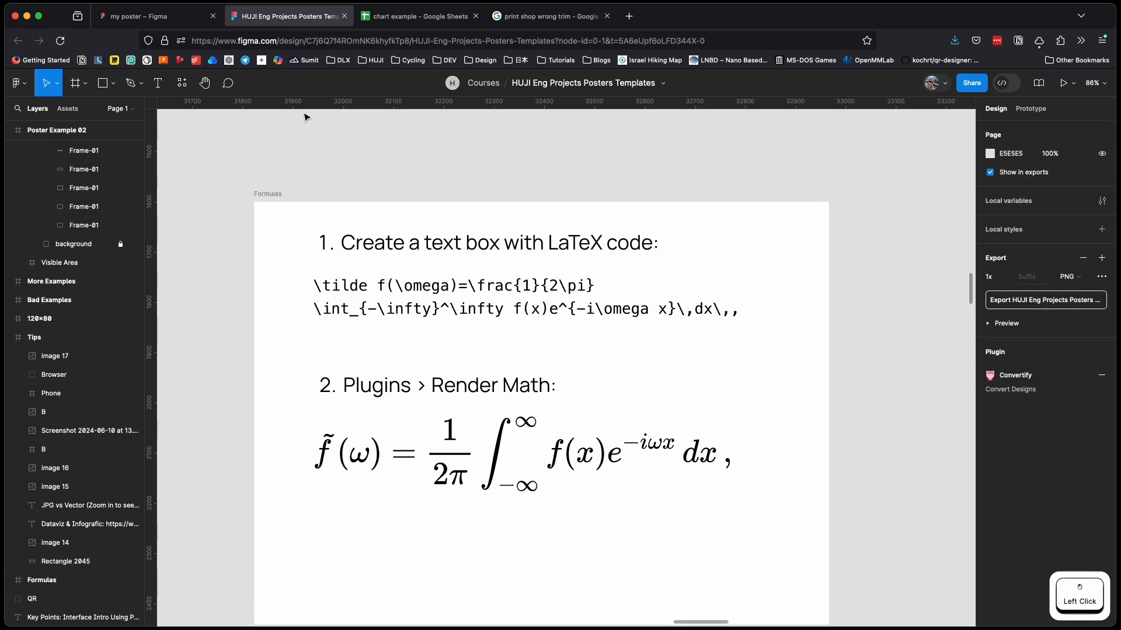
# - Search the plugins for "math" to locate Render Math, and close the plugin list
pyautogui.click(182, 89)
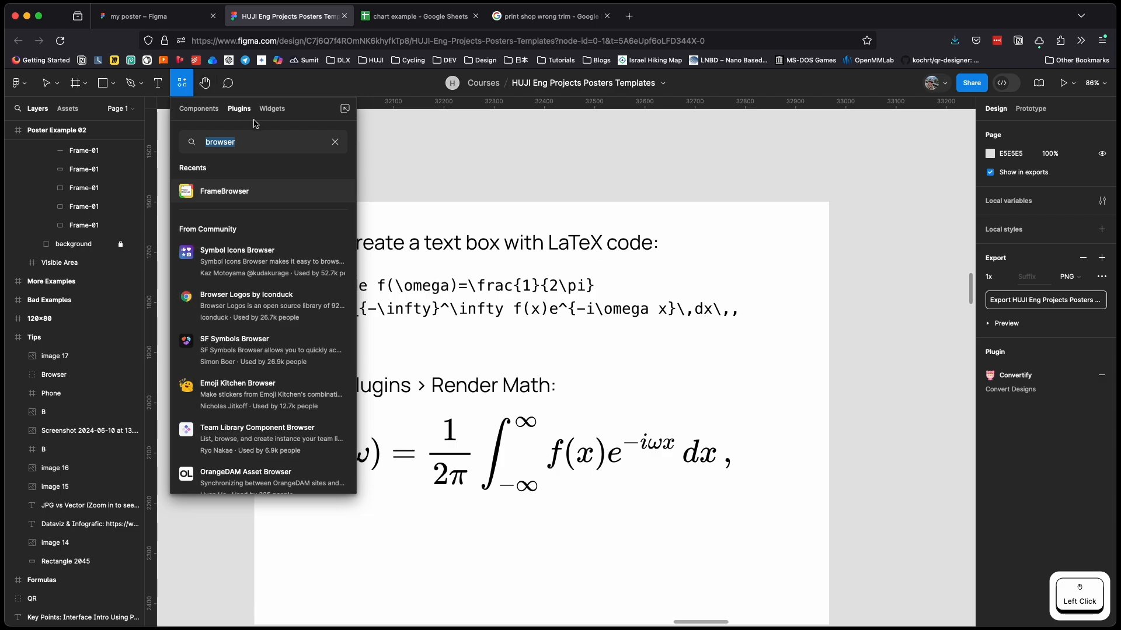
pyautogui.click(244, 142)
pyautogui.doubleClick(244, 141)
pyautogui.write('math')
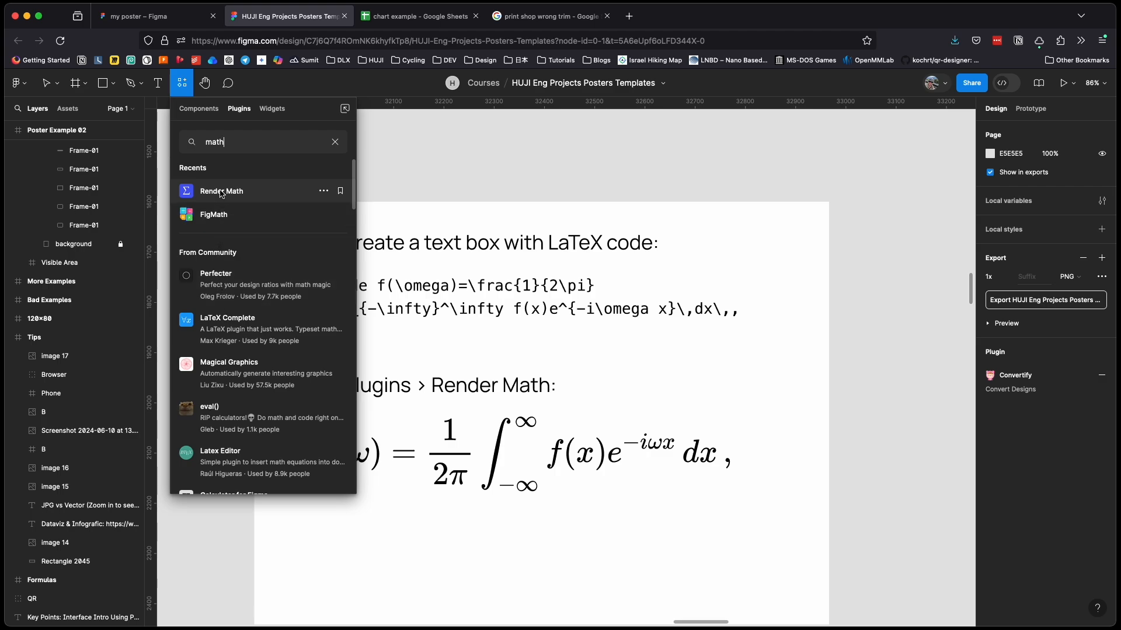
pyautogui.click(461, 183)
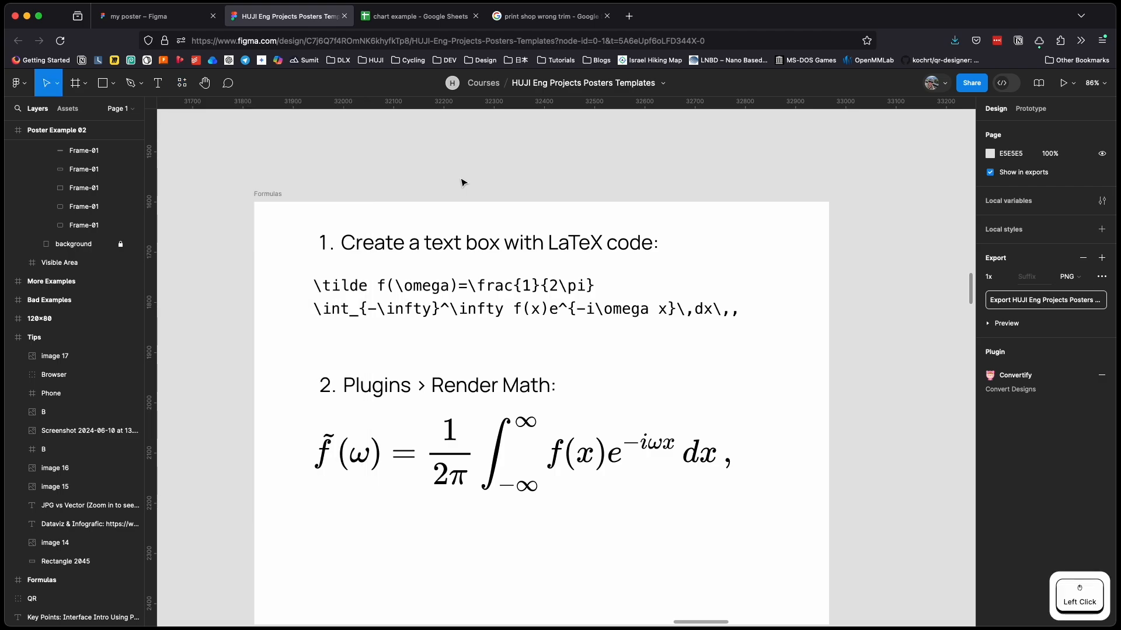
# - Render the LaTeX code text in the Formulas frame as a formula using the Render Math plugin
pyautogui.click(391, 294)
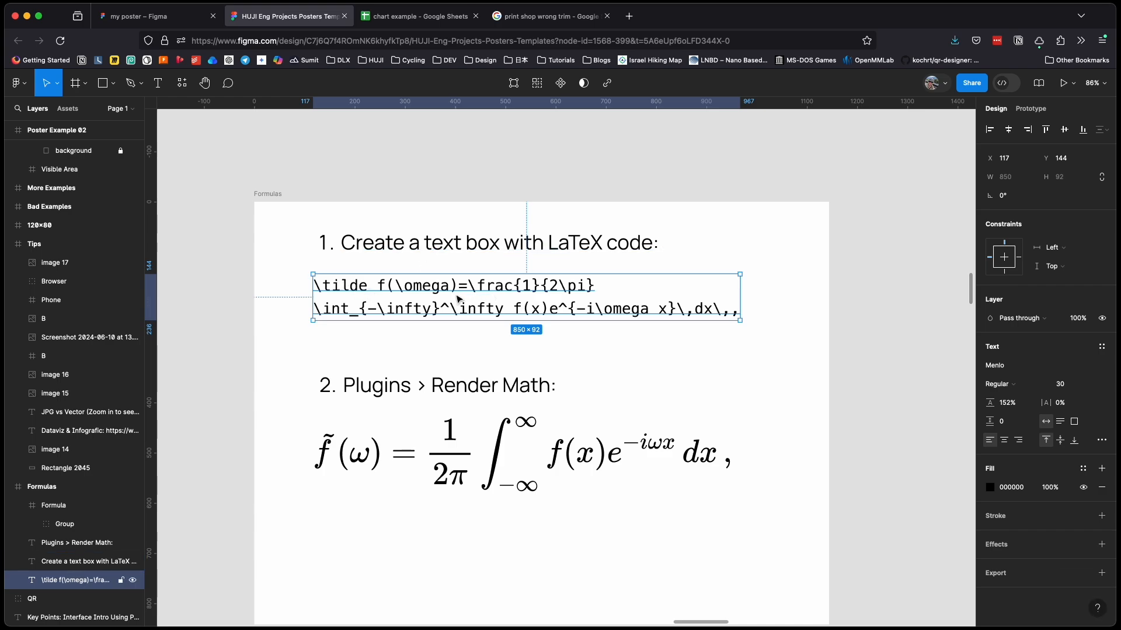
pyautogui.click(182, 83)
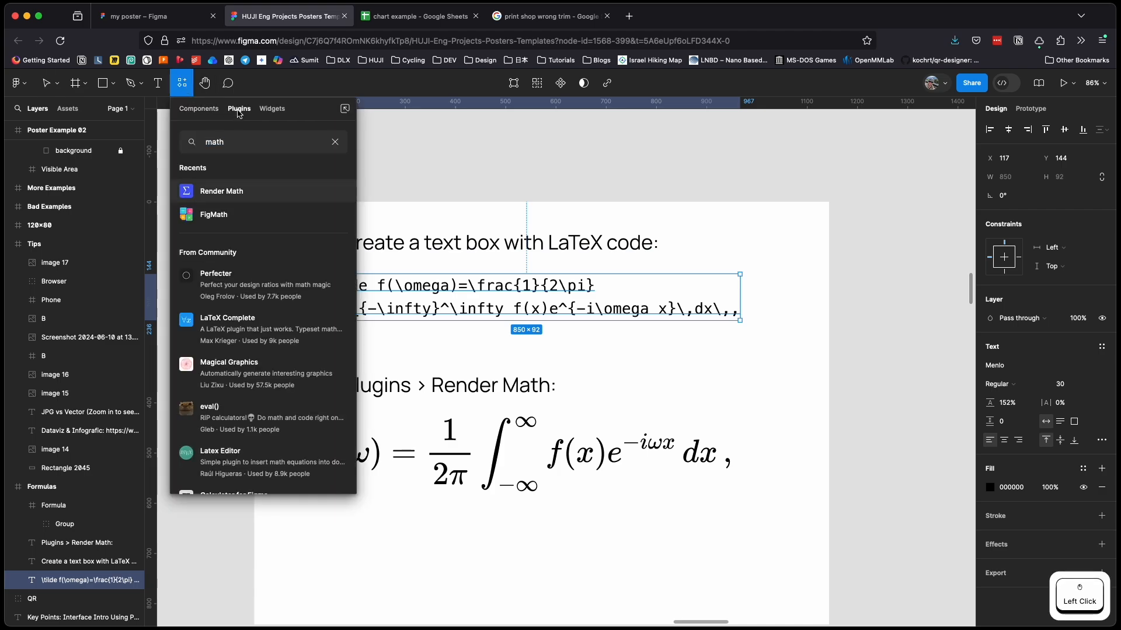
pyautogui.click(235, 192)
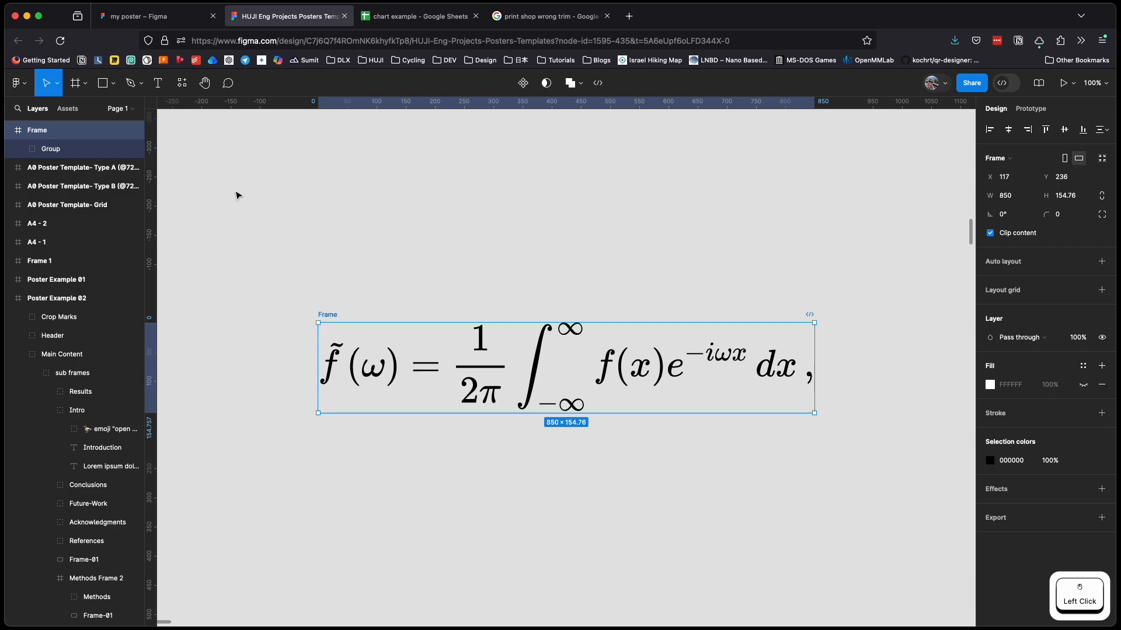
# - Select the integral sign's vector inside the rendered formula, shift it slightly, and undo the move
pyautogui.scroll(-3, 365, 292)
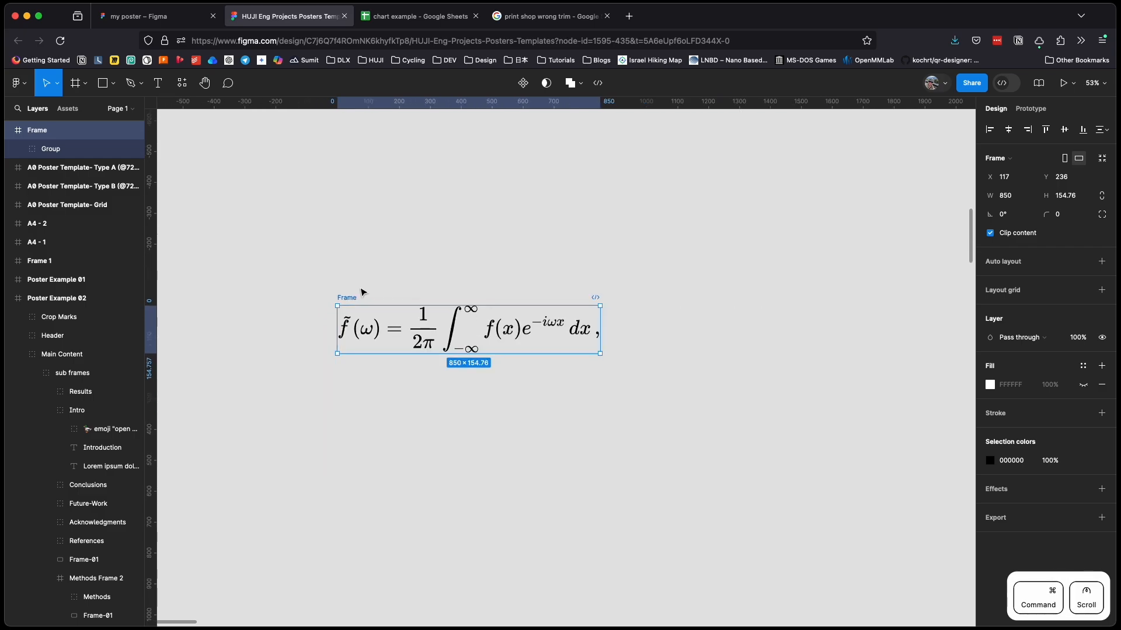
pyautogui.scroll(2, 391, 327)
pyautogui.scroll(2, 478, 351)
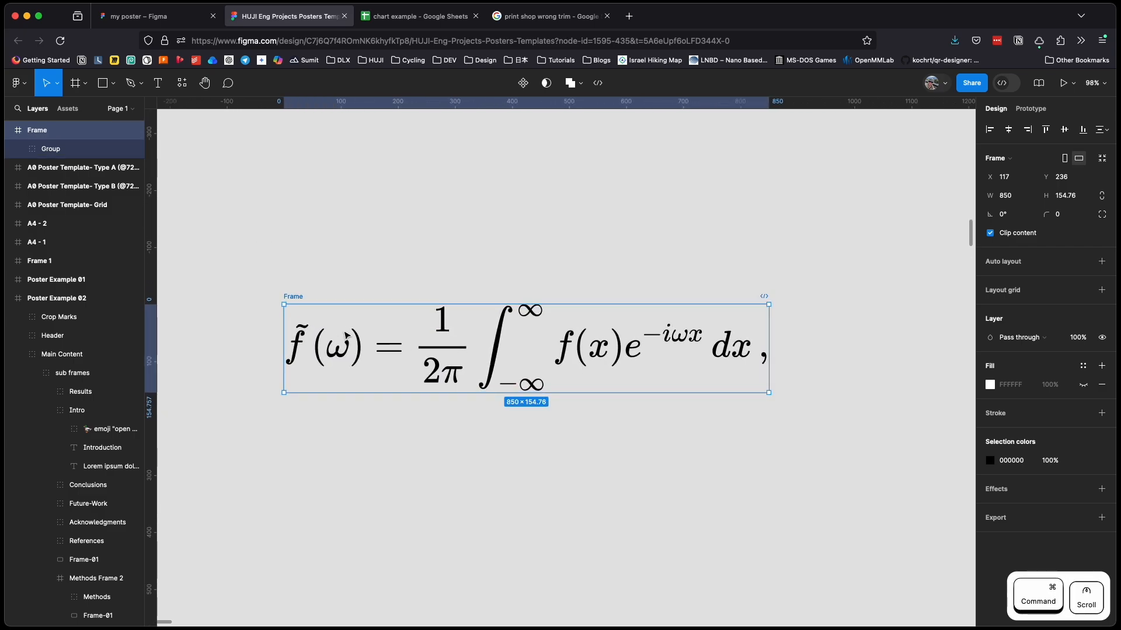
pyautogui.scroll(2, 472, 353)
pyautogui.keyDown('super'); pyautogui.click(502, 350); pyautogui.keyUp('super')
pyautogui.doubleClick(500, 350)
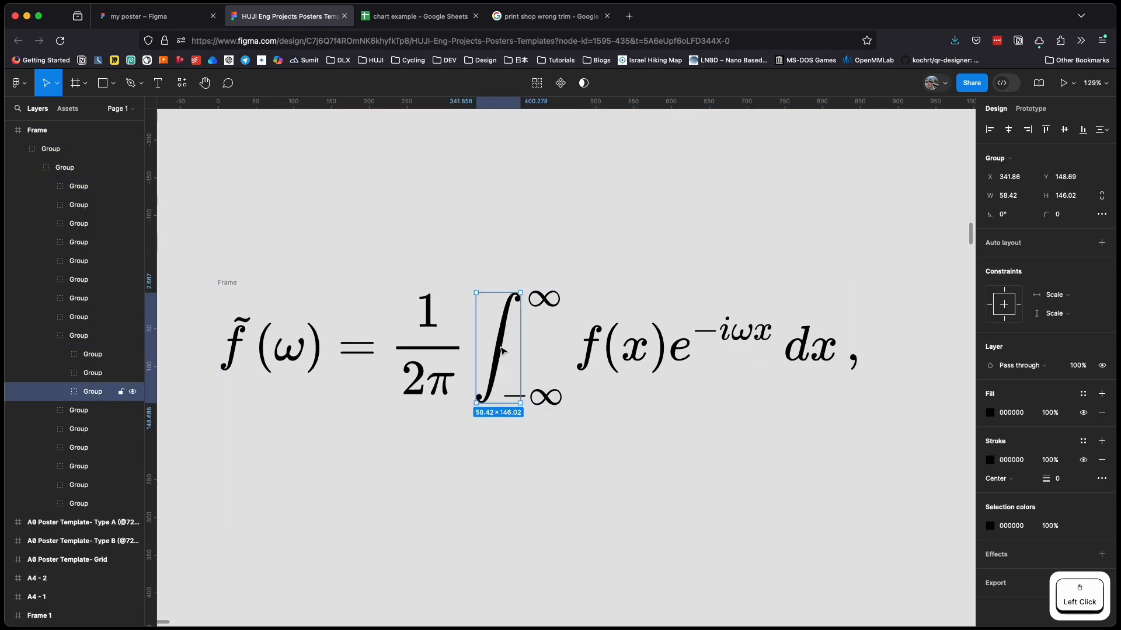
pyautogui.doubleClick(501, 349)
pyautogui.moveTo(500, 349)
pyautogui.mouseDown()
pyautogui.moveTo(487, 330)
pyautogui.moveTo(496, 344)
pyautogui.mouseUp()
pyautogui.press('super+z')
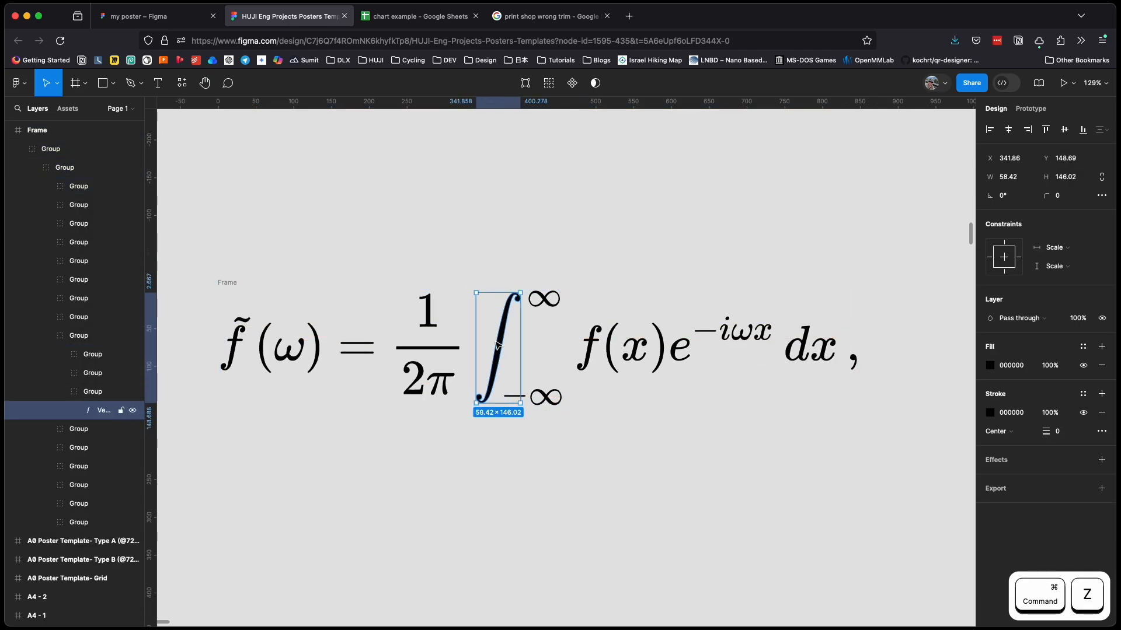
# - Copy the whole rendered formula frame and paste it into the my poster file
pyautogui.click(227, 283)
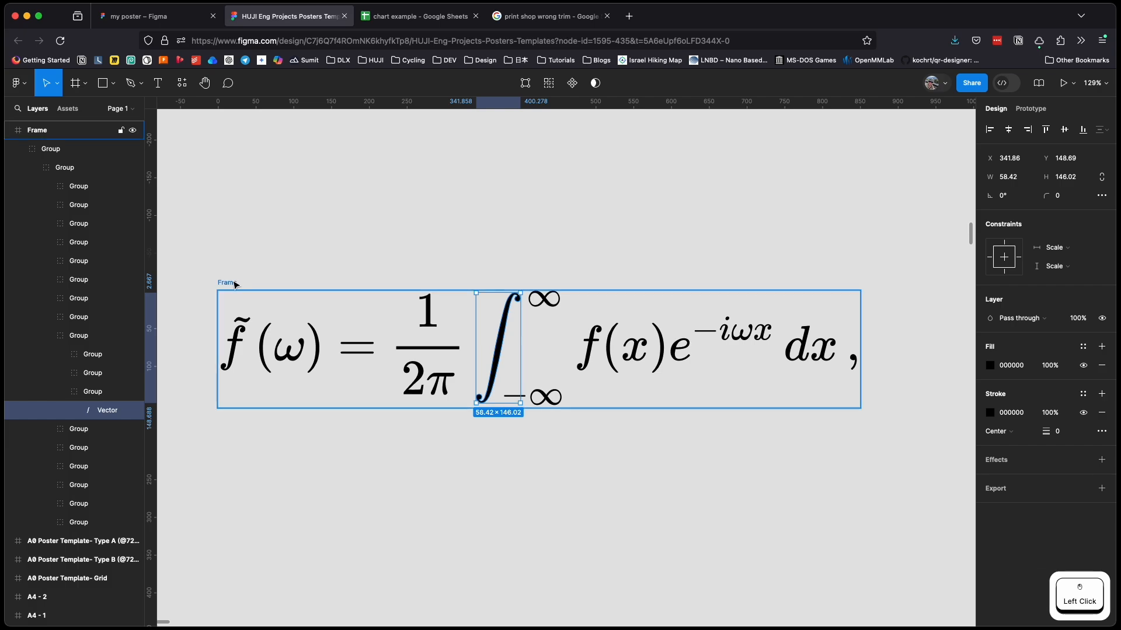
pyautogui.scroll(-3, 235, 284)
pyautogui.click(233, 282)
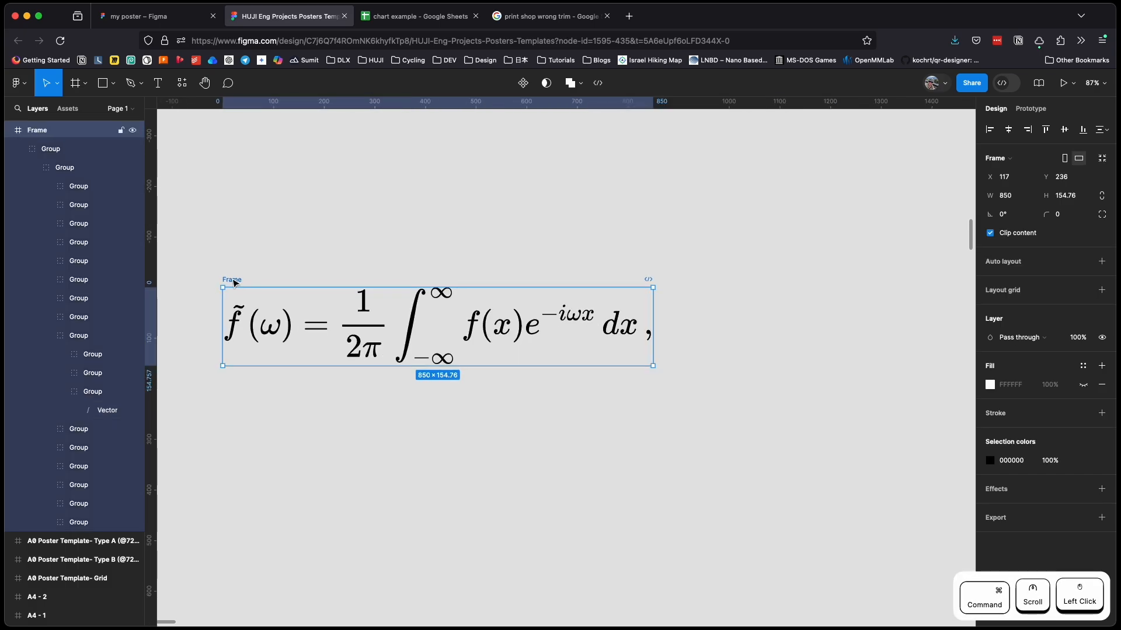
pyautogui.press('super+c')
pyautogui.click(157, 16)
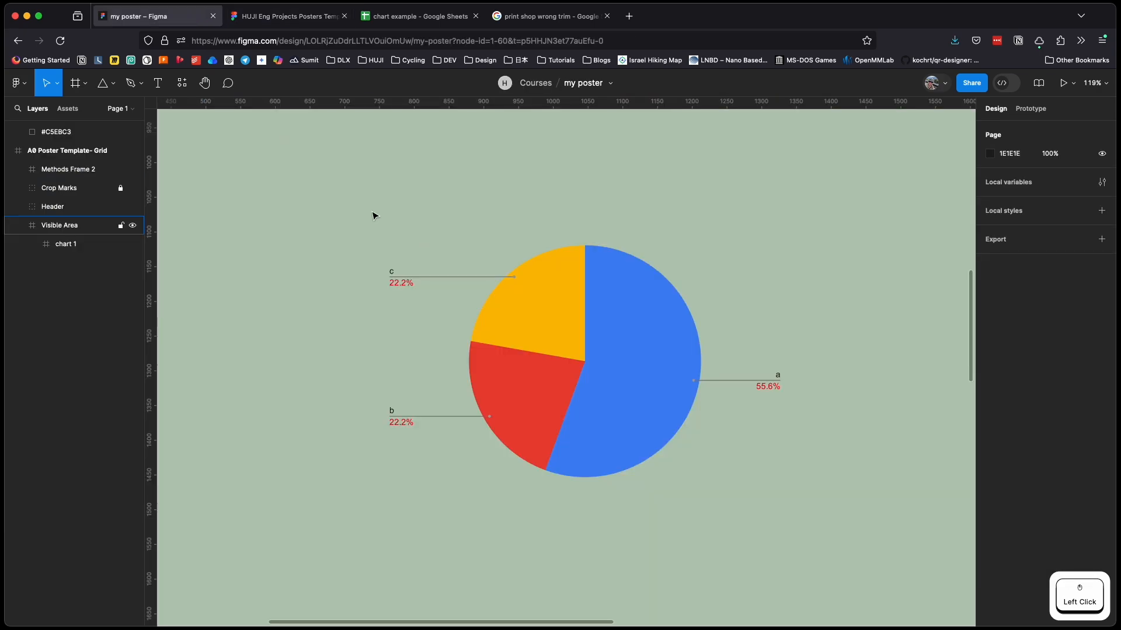
pyautogui.press('super+v')
# - Move the pasted formula below the pie chart, enlarge it proportionally to about 912 × 166, and deselect it
pyautogui.scroll(-5, 375, 243)
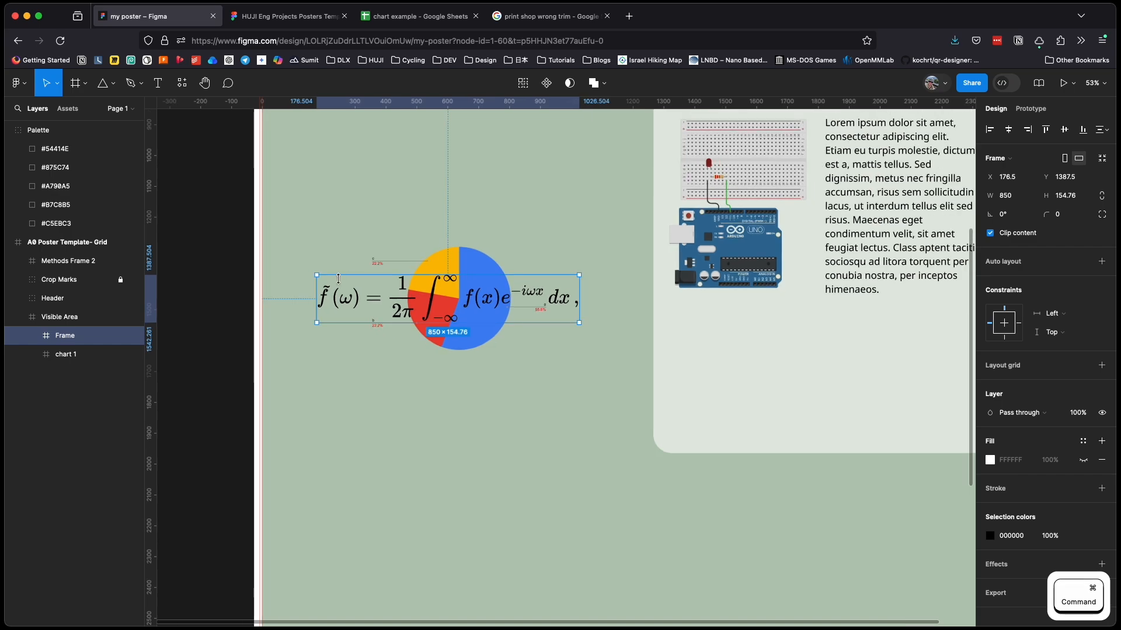
pyautogui.moveTo(346, 304); pyautogui.dragTo(365, 425)
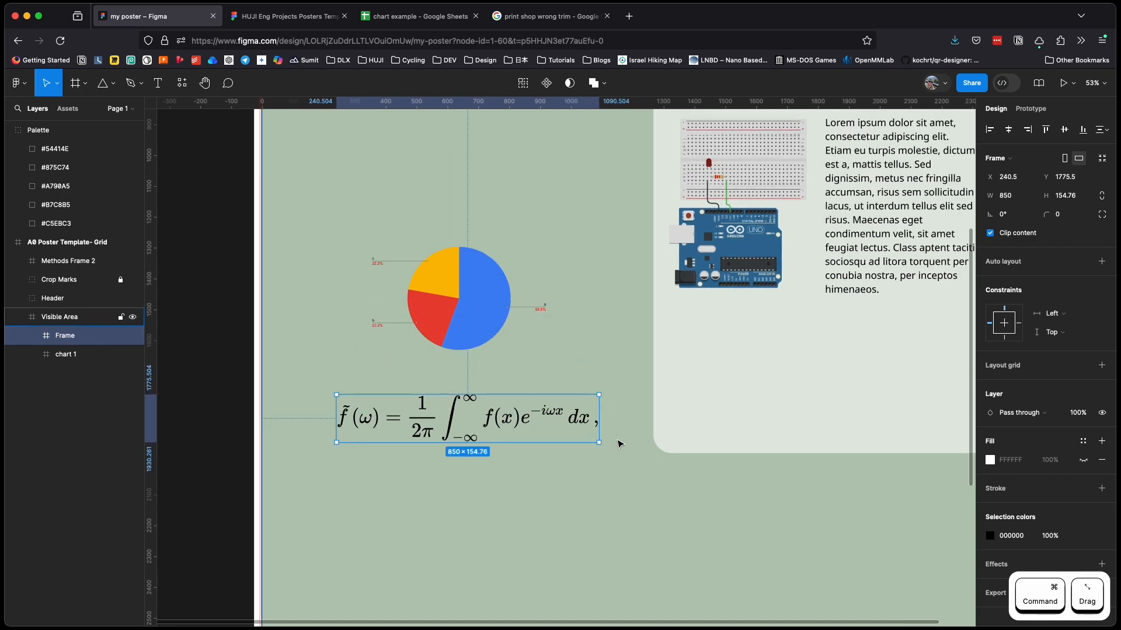
pyautogui.moveTo(596, 442); pyautogui.dragTo(552, 447)
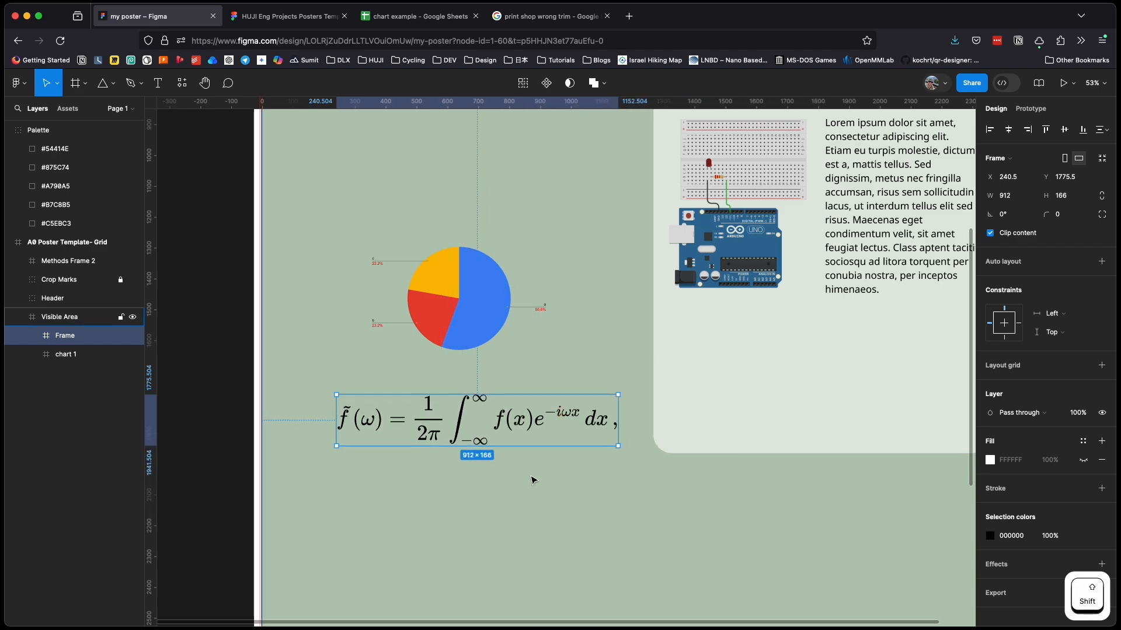
pyautogui.click(517, 464)
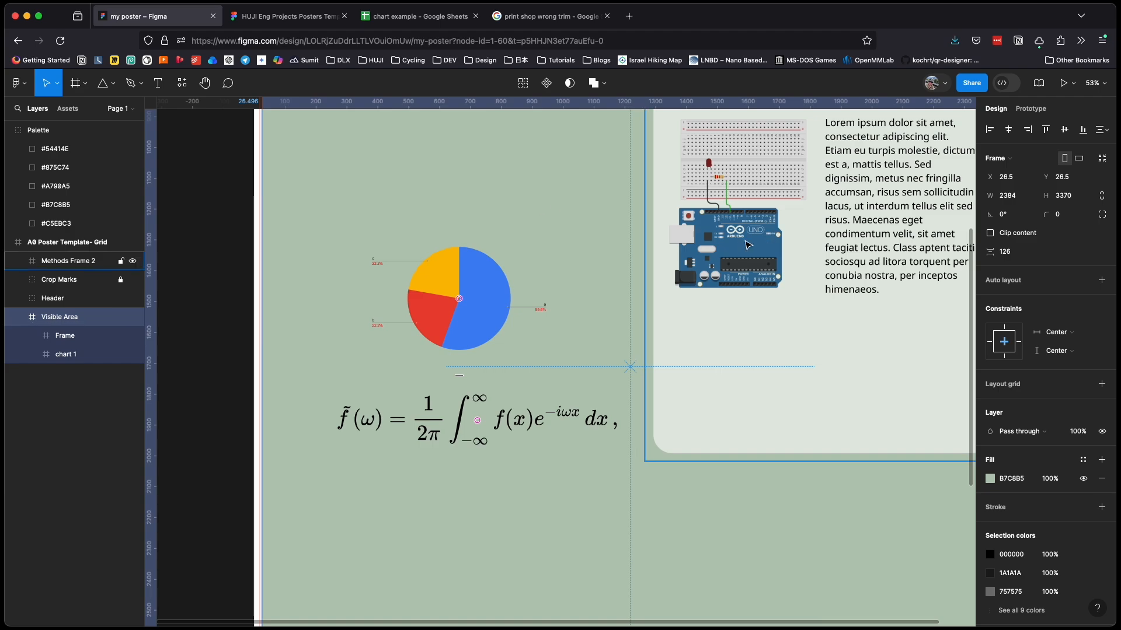
# - Search the plugins for "icons", run Icons8, and move its window beside the design properties
pyautogui.moveTo(699, 238); pyautogui.dragTo(604, 278)
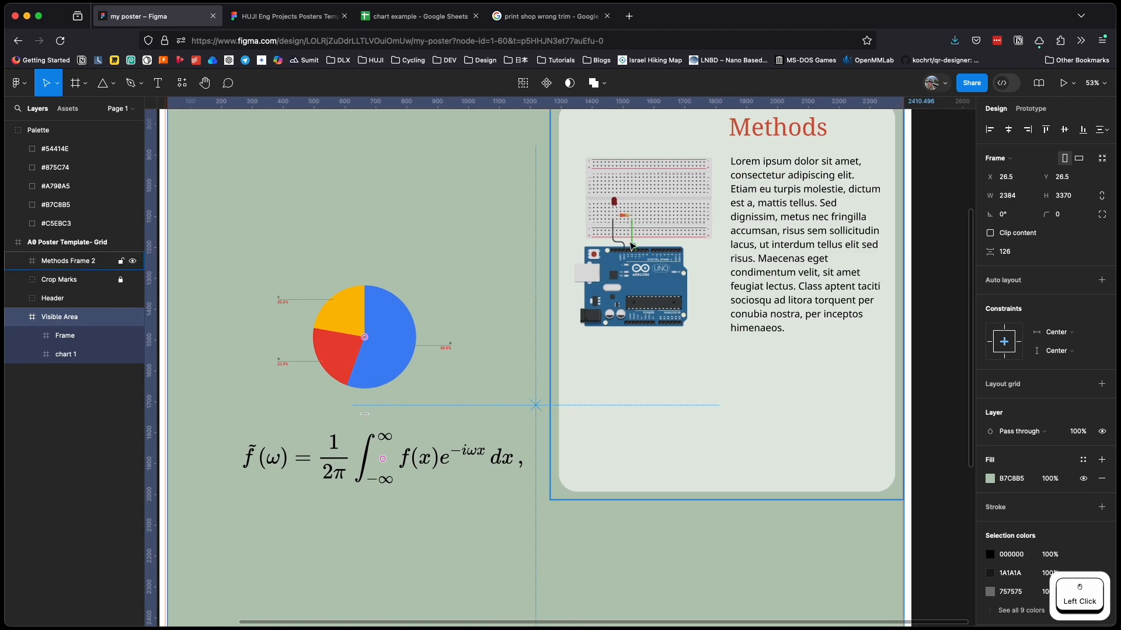
pyautogui.scroll(2, 632, 245)
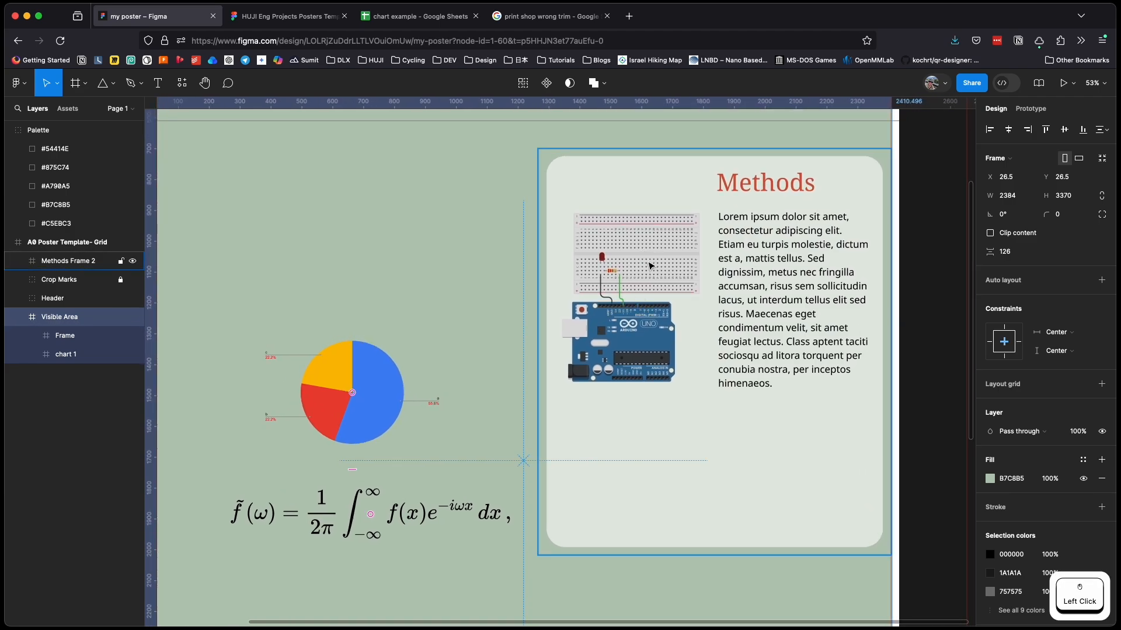
pyautogui.scroll(1, 650, 266)
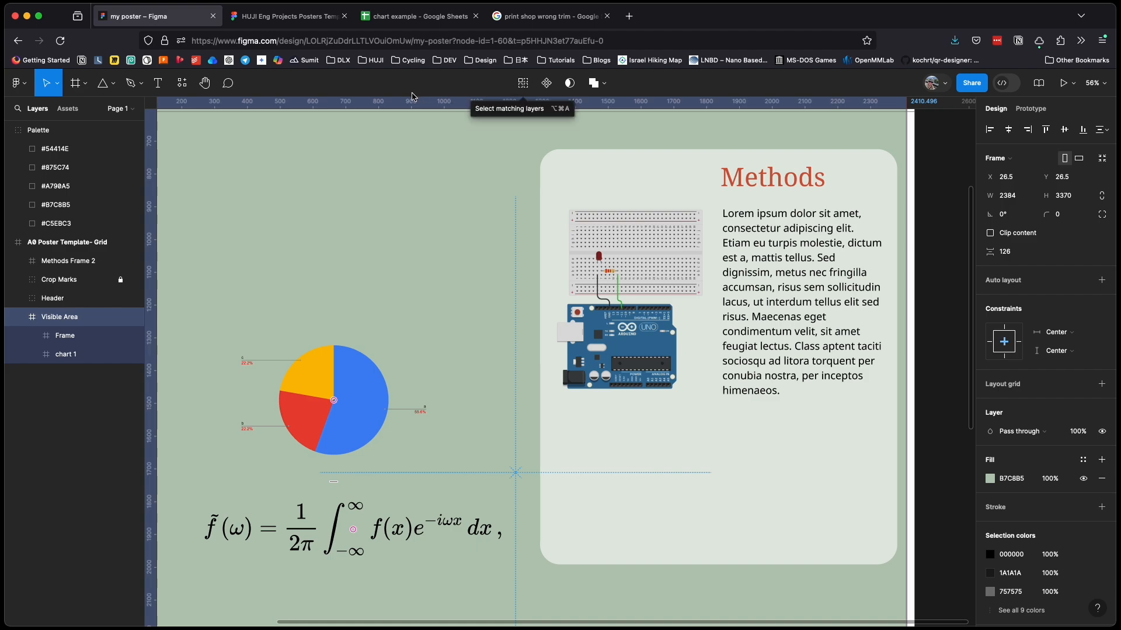
pyautogui.click(186, 89)
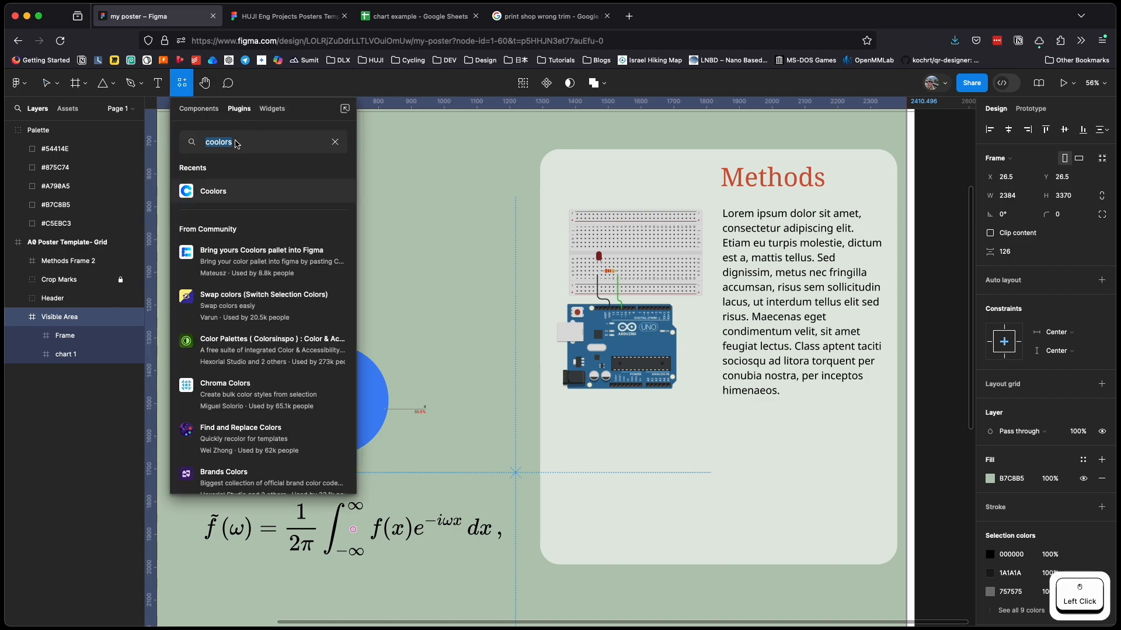
pyautogui.write('icons')
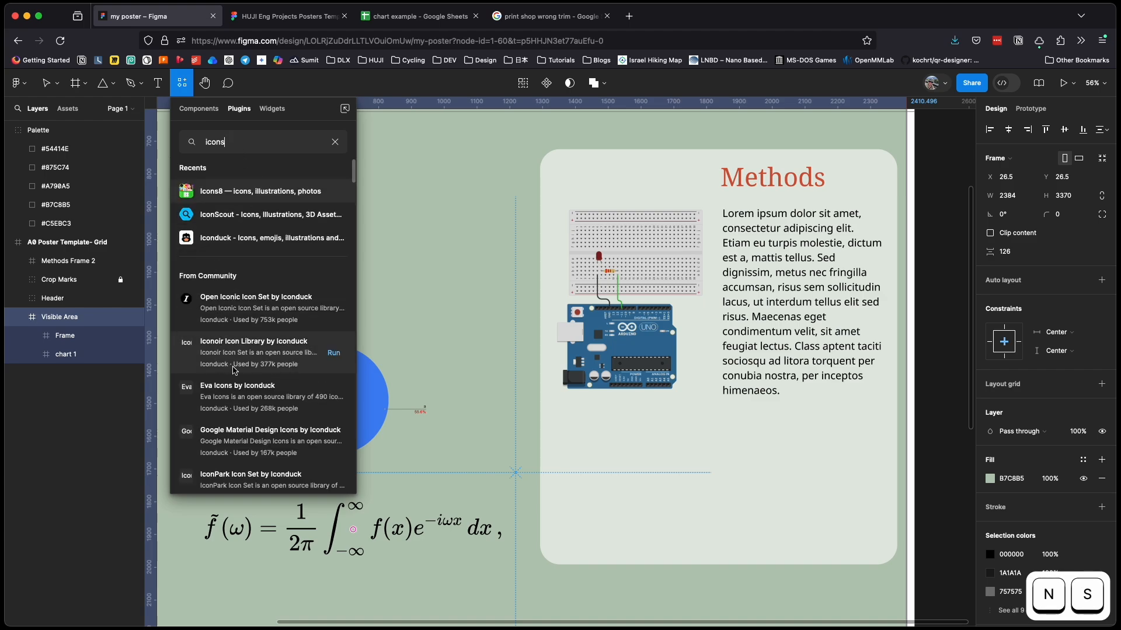
pyautogui.click(221, 195)
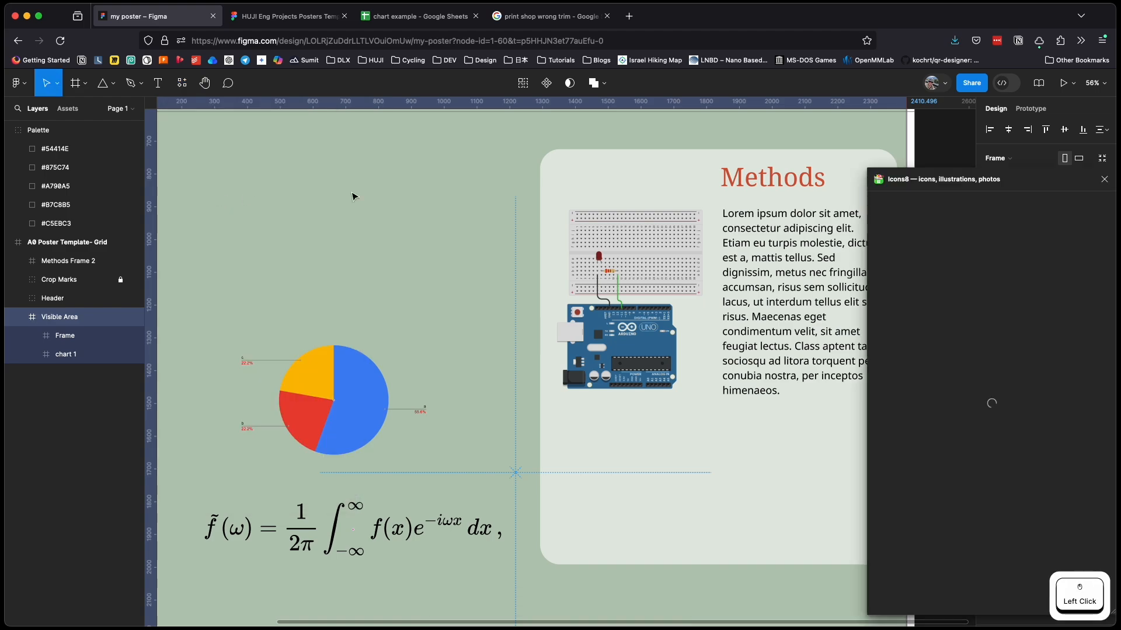
pyautogui.moveTo(1027, 182); pyautogui.dragTo(837, 179)
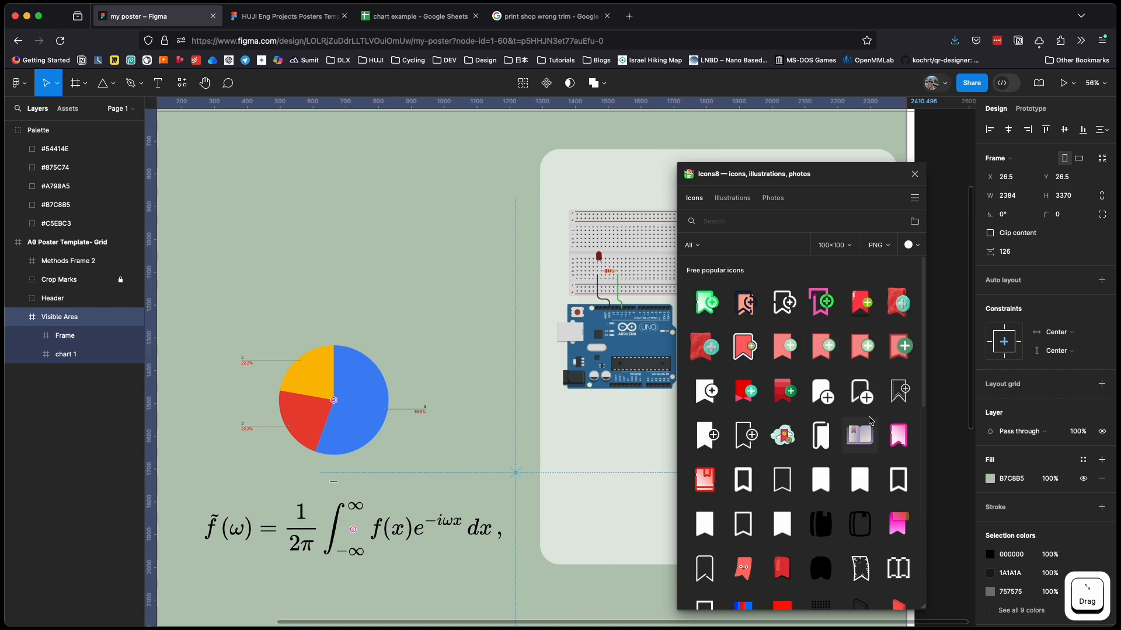
pyautogui.scroll(-1, 849, 439)
pyautogui.scroll(1, 849, 439)
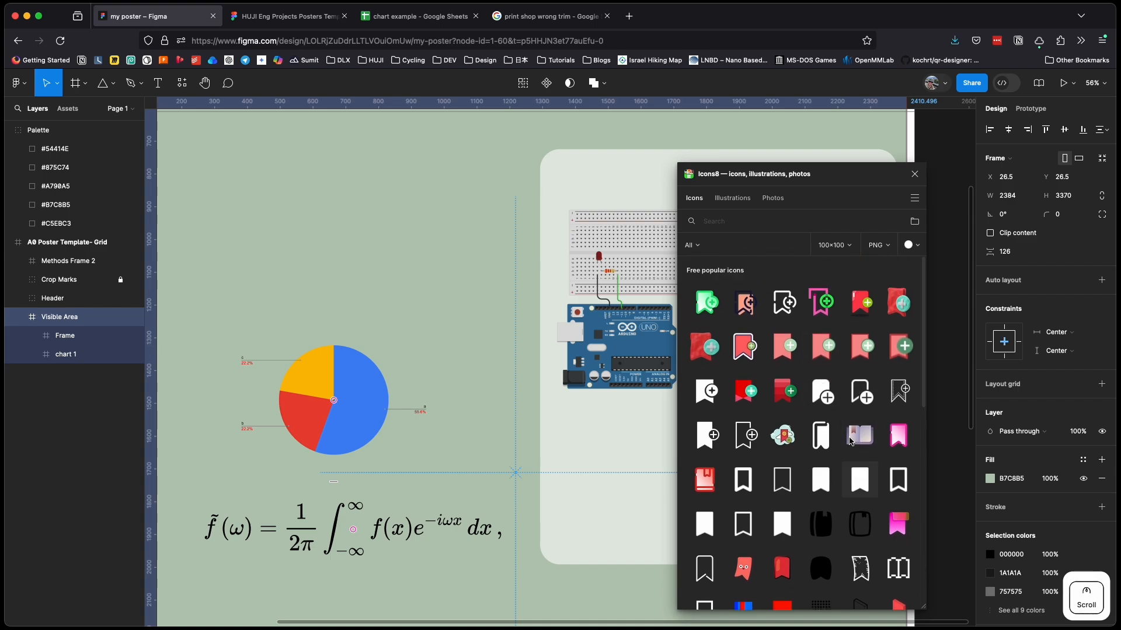
# - Search the Icons8 icons for "car"
pyautogui.click(751, 223)
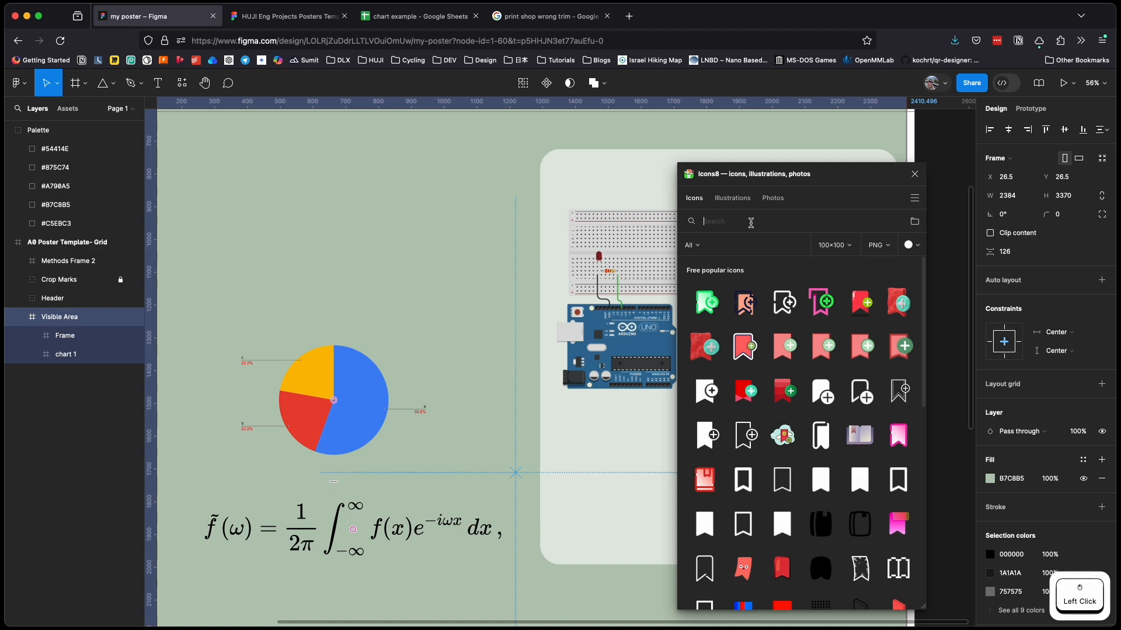
pyautogui.write('car')
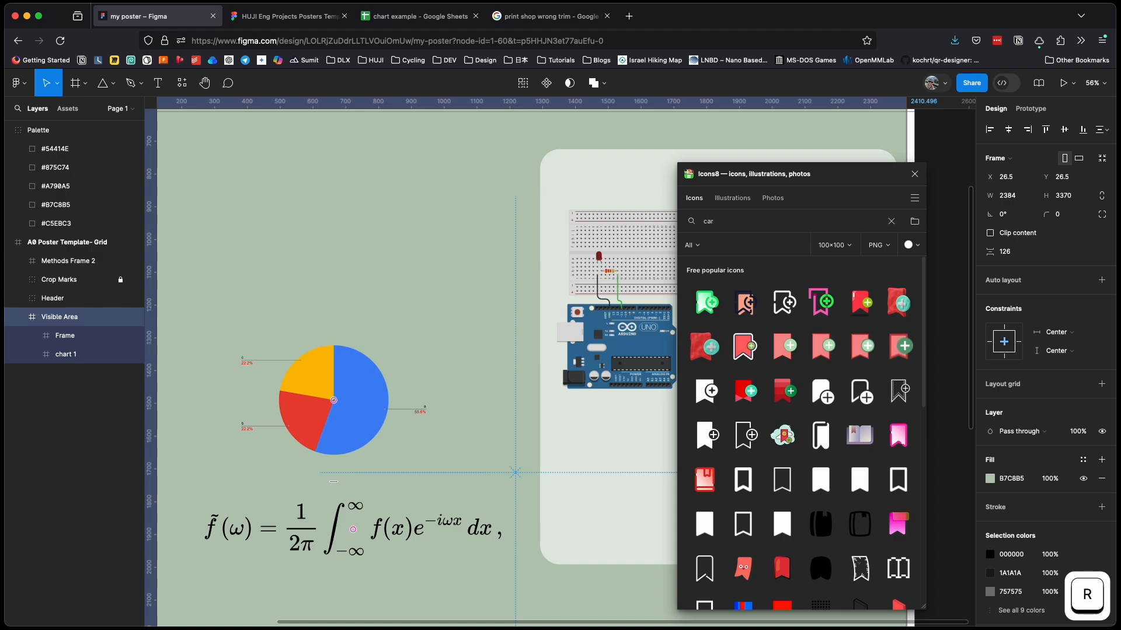
pyautogui.press('Return')
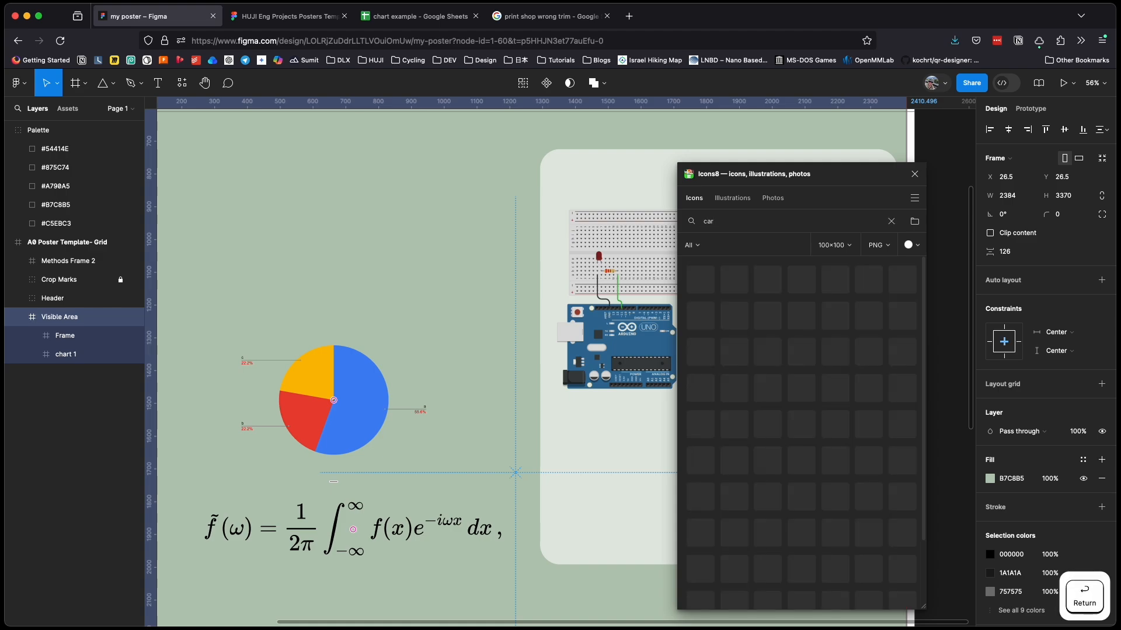
# - Try SVG as the Icons8 icon format, and set it back to PNG at a size of 100×100
pyautogui.click(889, 247)
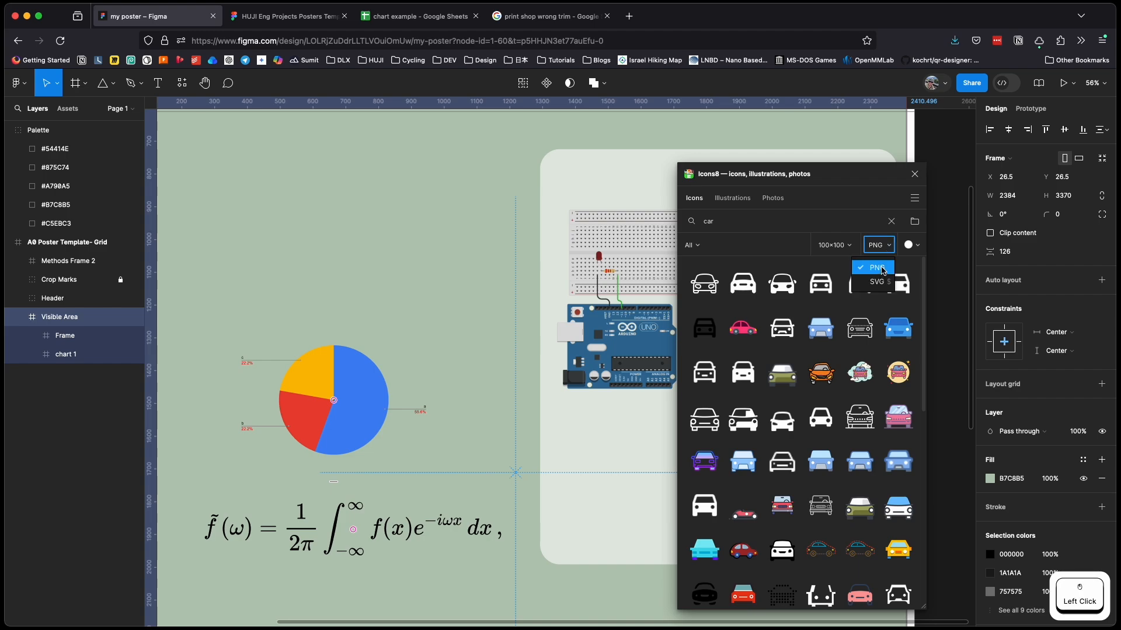
pyautogui.click(875, 283)
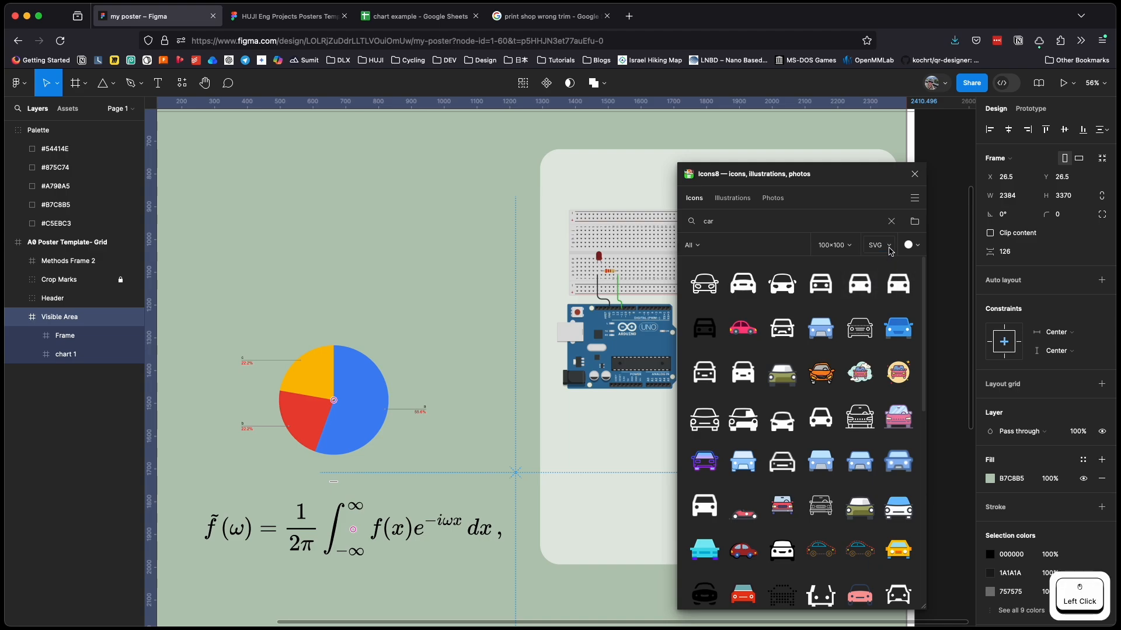
pyautogui.press('Return')
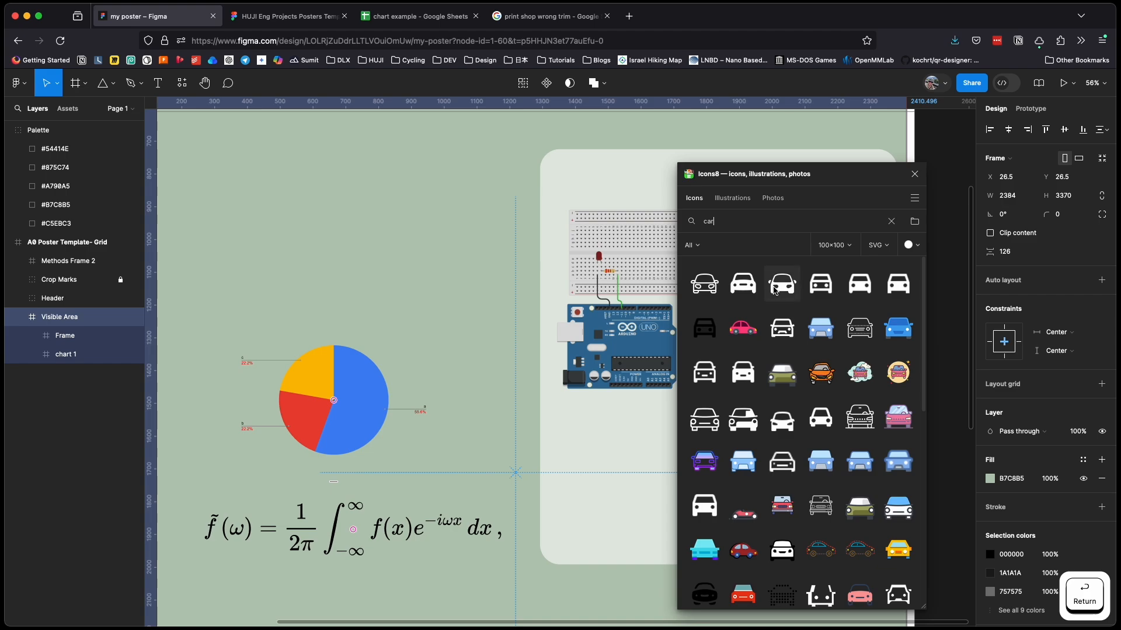
pyautogui.click(843, 247)
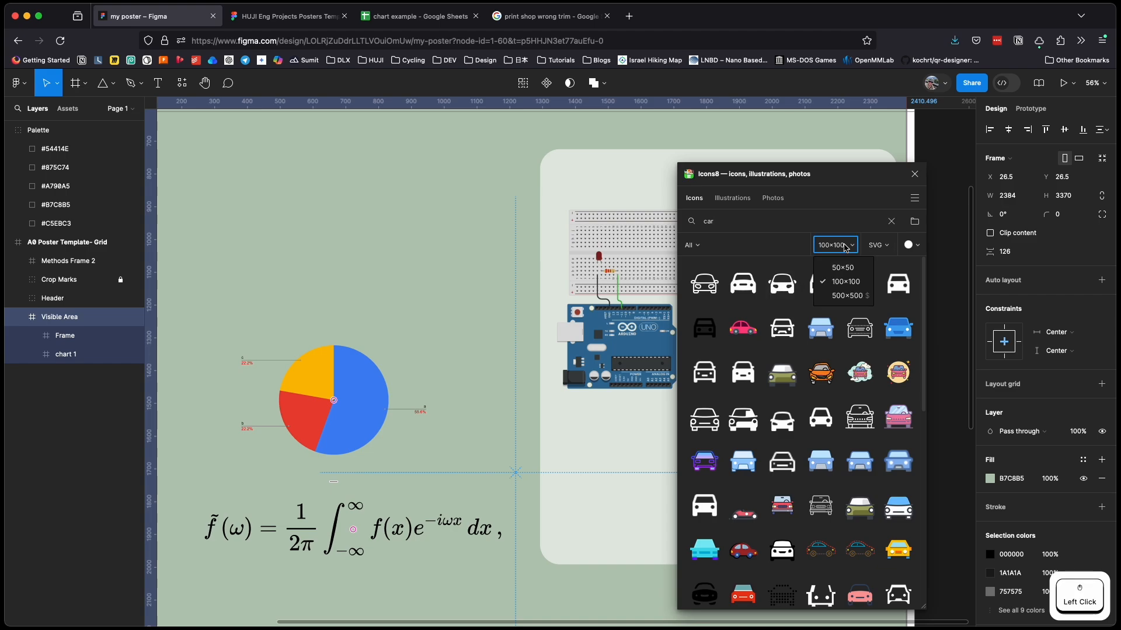
pyautogui.click(878, 246)
pyautogui.click(882, 266)
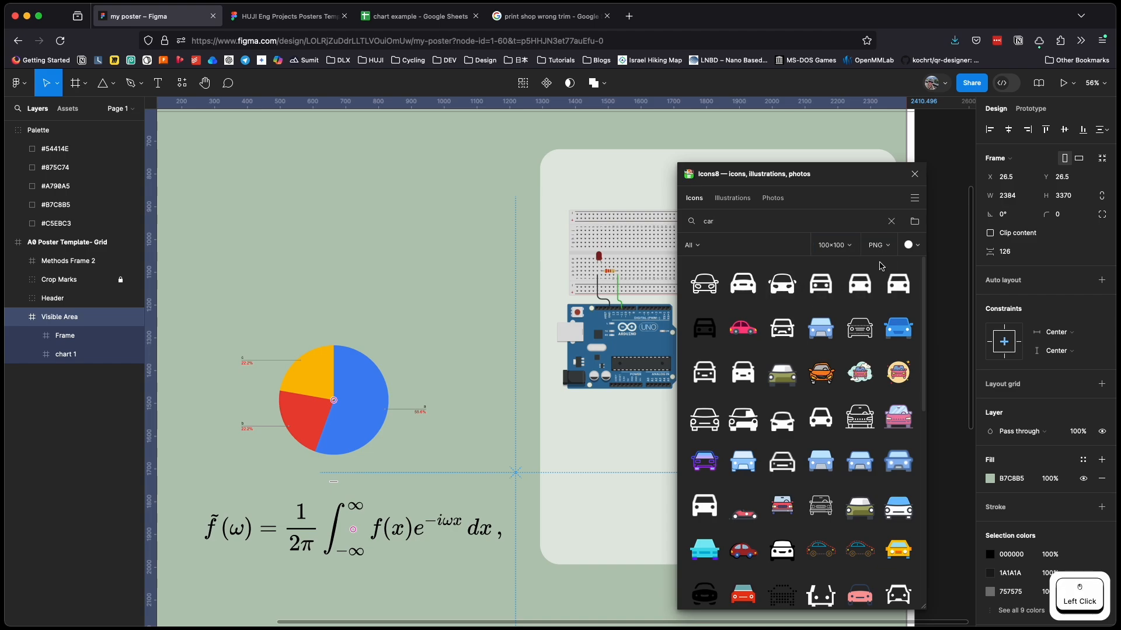
pyautogui.click(853, 248)
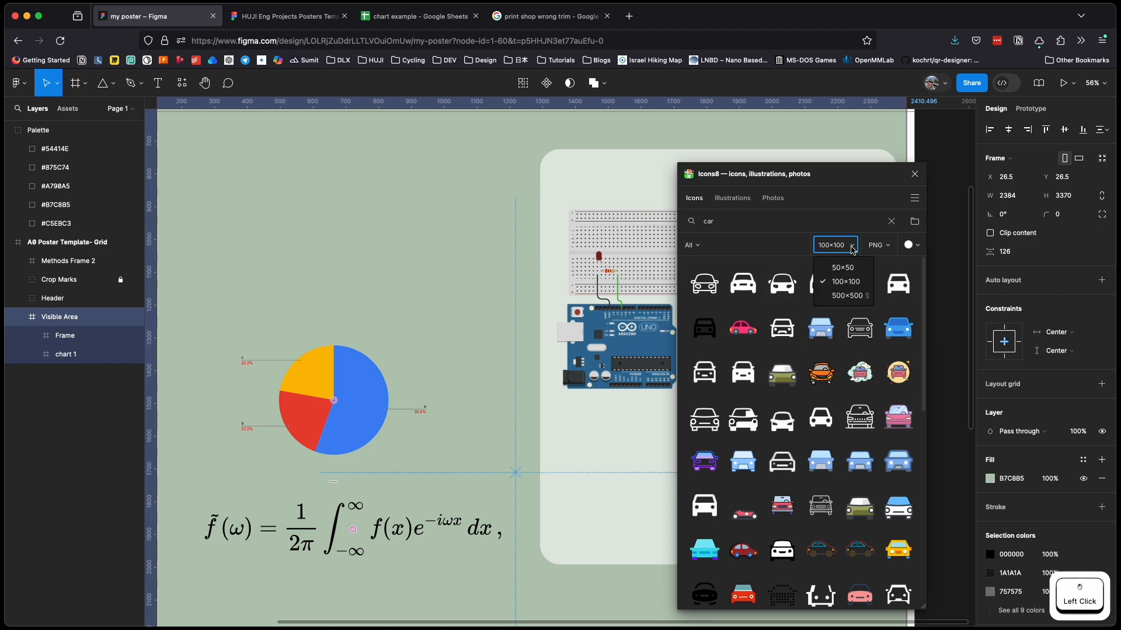
pyautogui.click(848, 282)
# - Set the icon format to SVG, try to insert a car icon, and dismiss the subscription offer
pyautogui.click(879, 245)
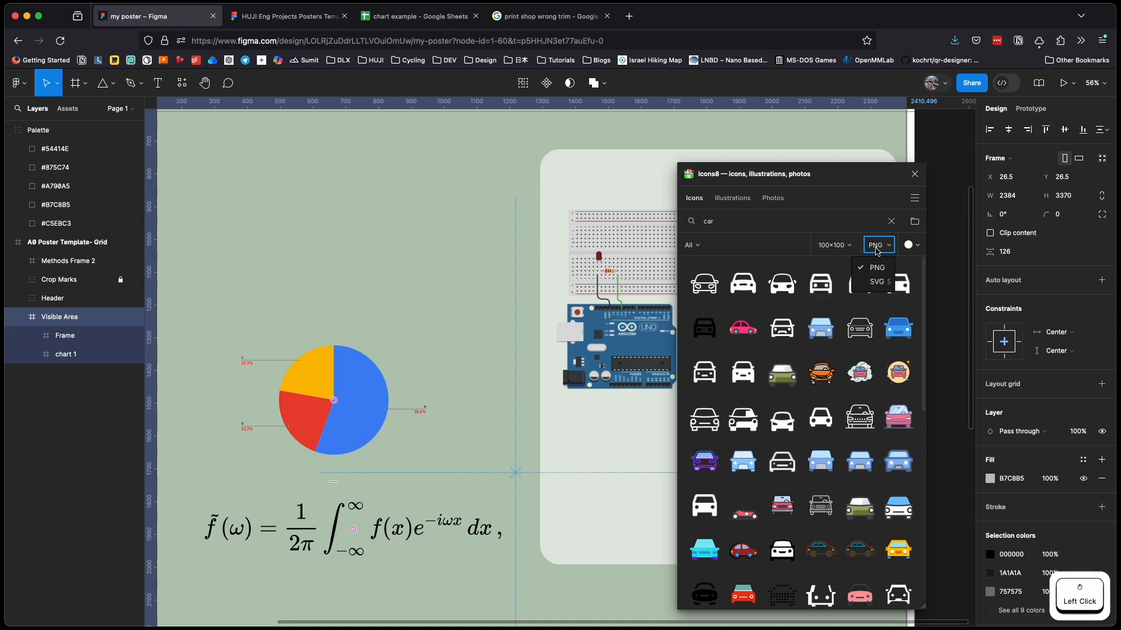
pyautogui.click(878, 282)
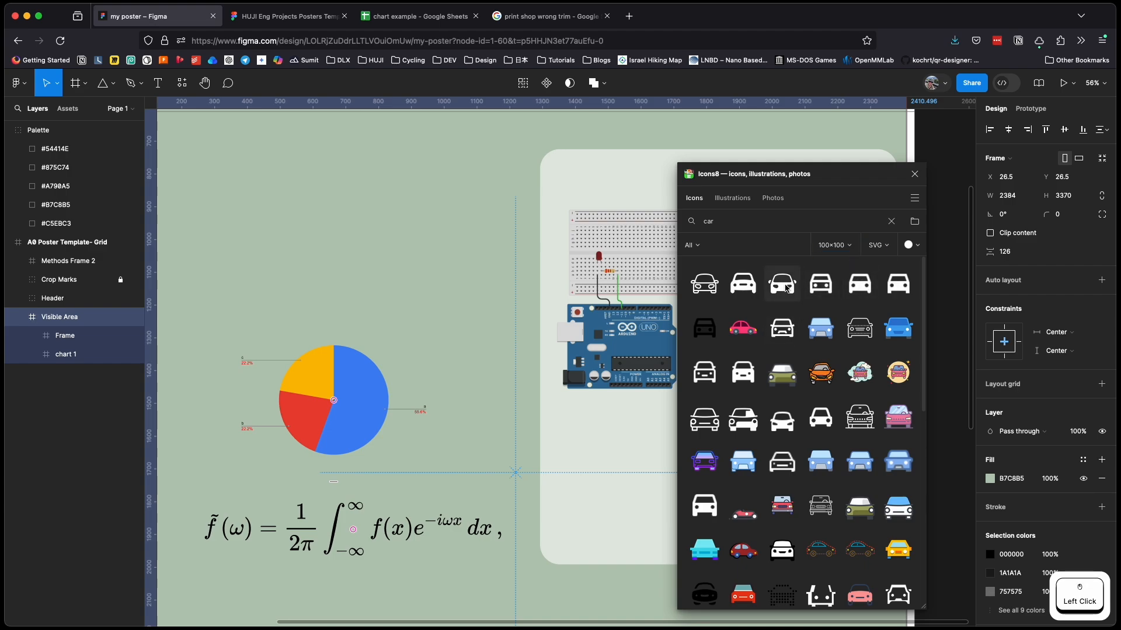
pyautogui.click(782, 505)
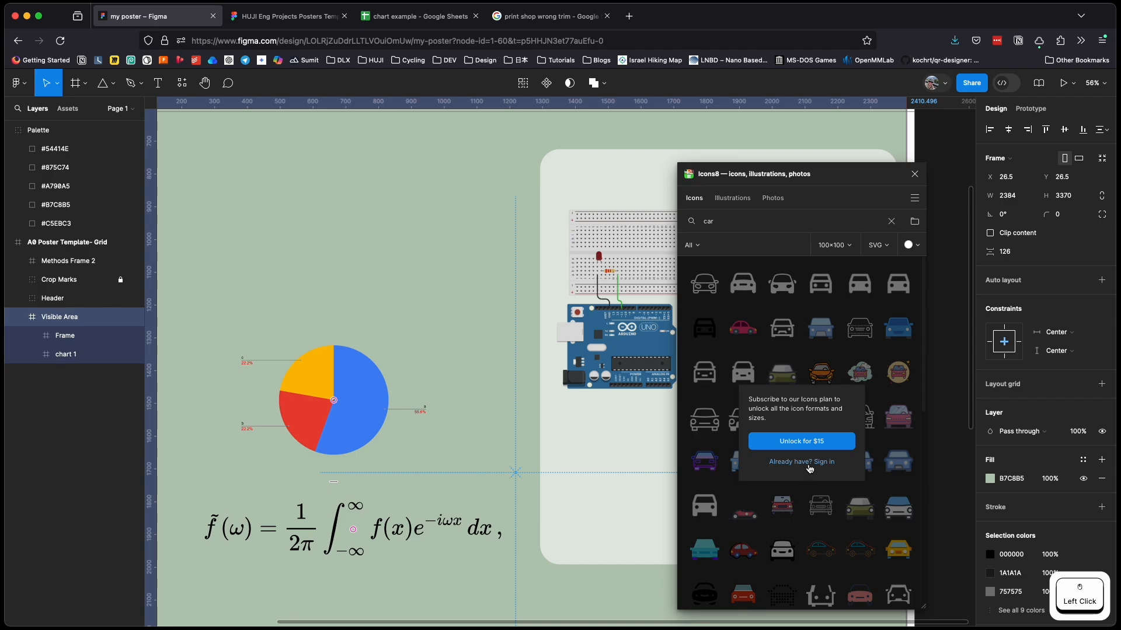
pyautogui.click(795, 361)
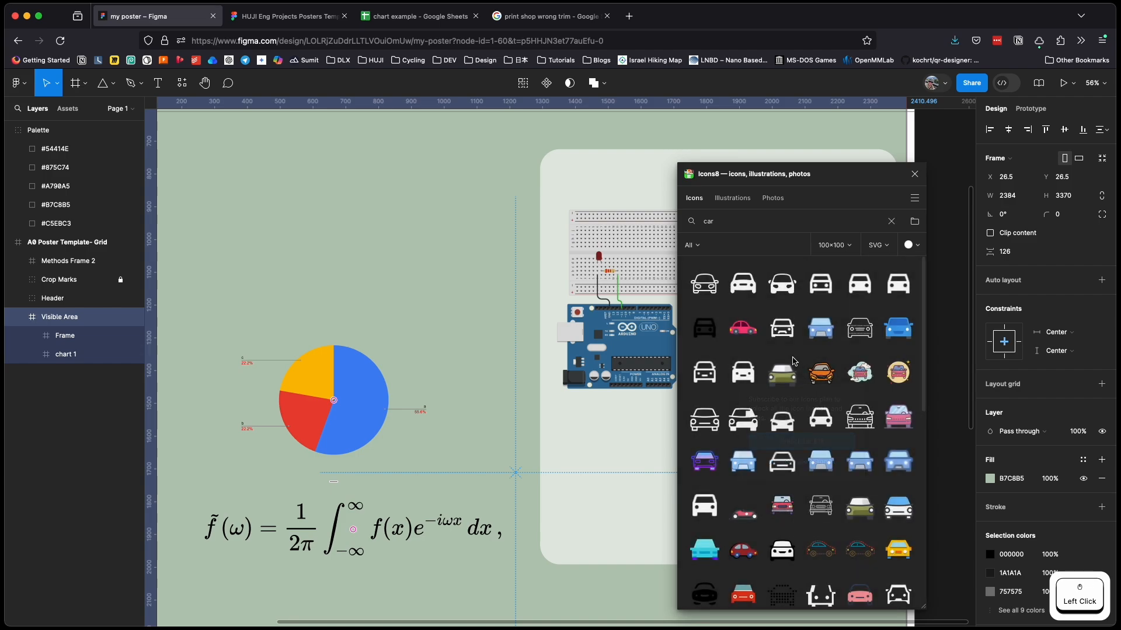
# - Set the Icons8 format to PNG and insert the second white front-view car icon into the Visible Area frame
pyautogui.click(878, 246)
pyautogui.click(889, 271)
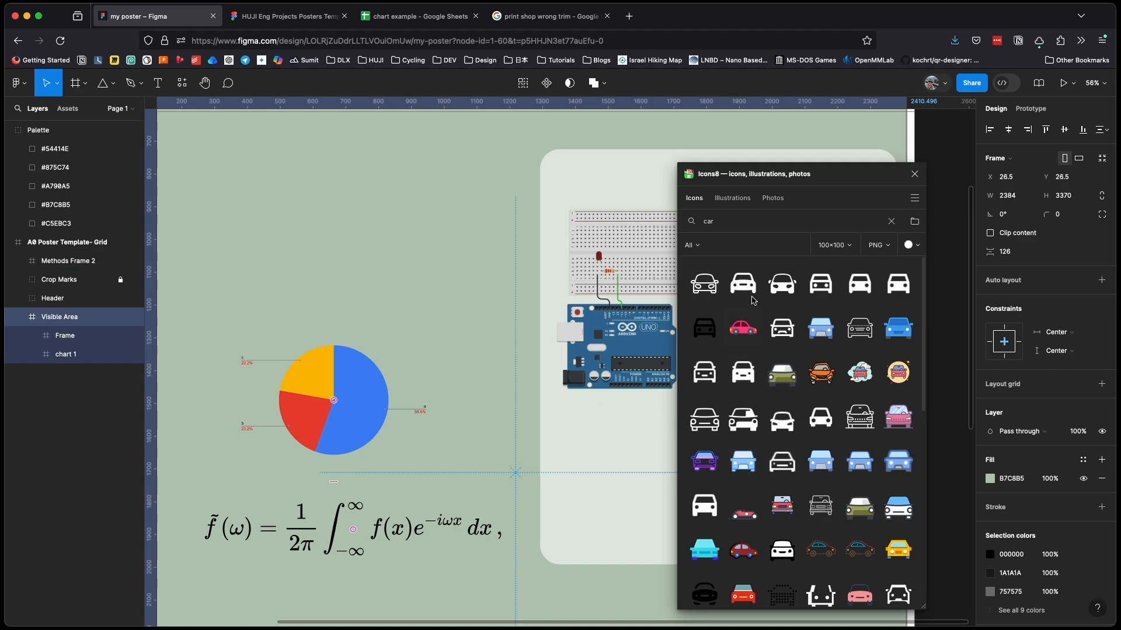
pyautogui.moveTo(750, 292); pyautogui.dragTo(415, 281)
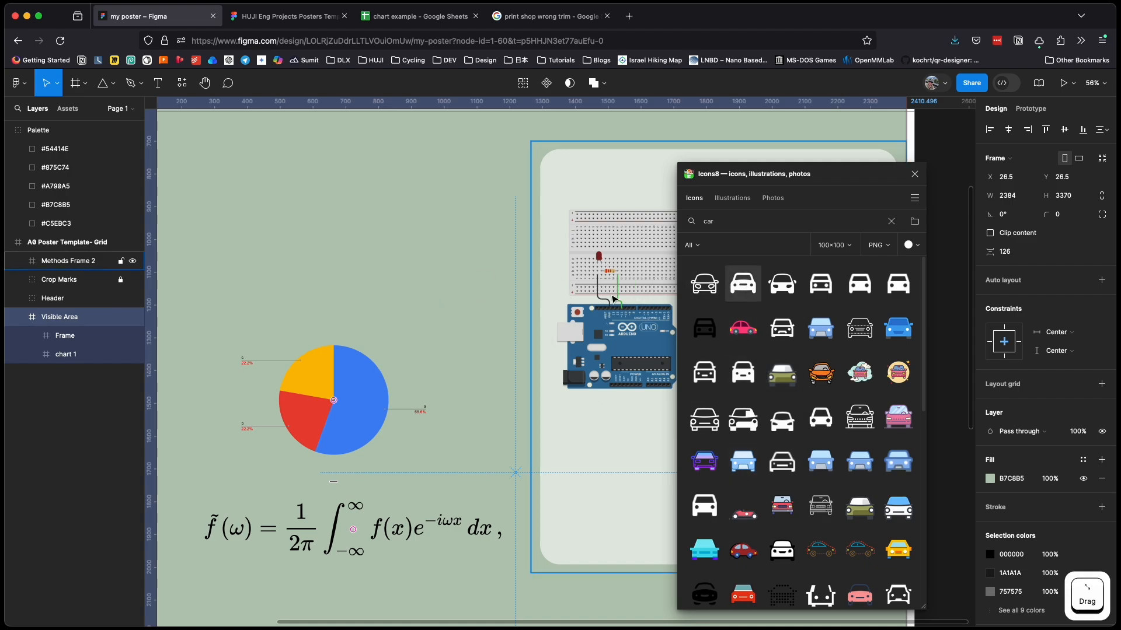
pyautogui.click(741, 286)
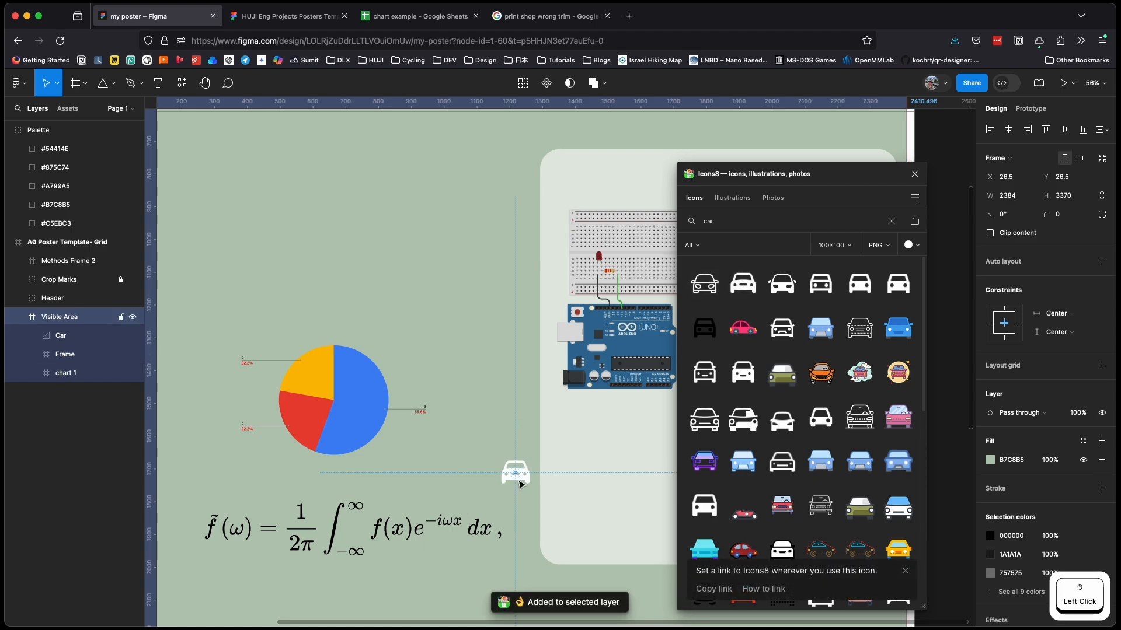
pyautogui.click(517, 480)
pyautogui.moveTo(523, 480); pyautogui.dragTo(506, 476)
pyautogui.press('super+z')
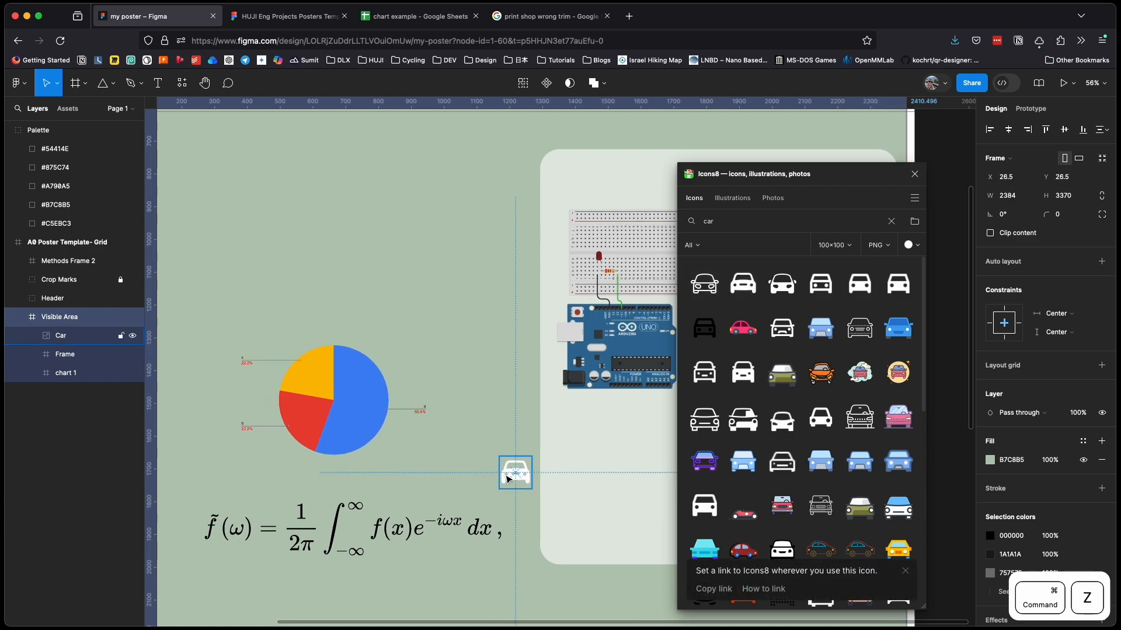
pyautogui.press('Escape')
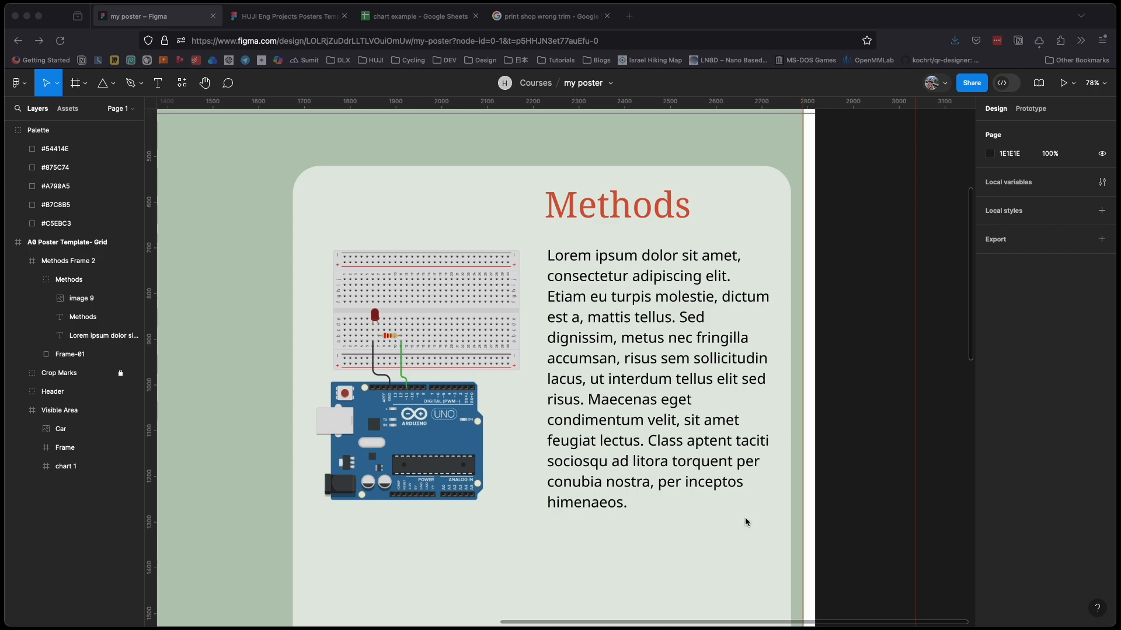
# - Open the Methods paragraph's text and examine its font and size settings
pyautogui.click(703, 447)
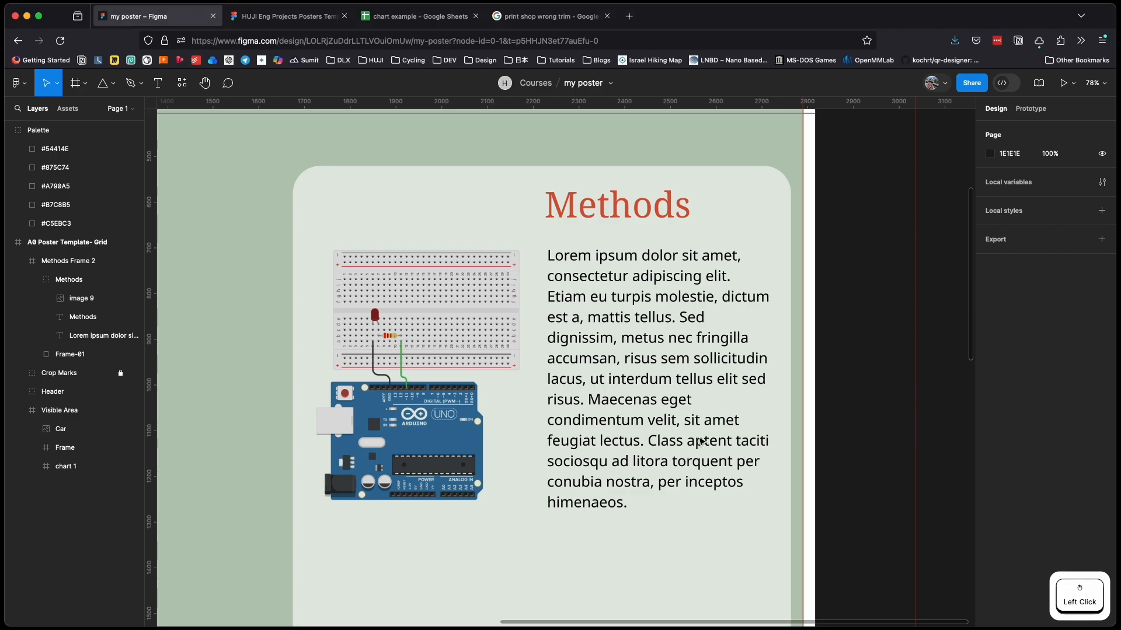
pyautogui.click(702, 447)
pyautogui.doubleClick(694, 444)
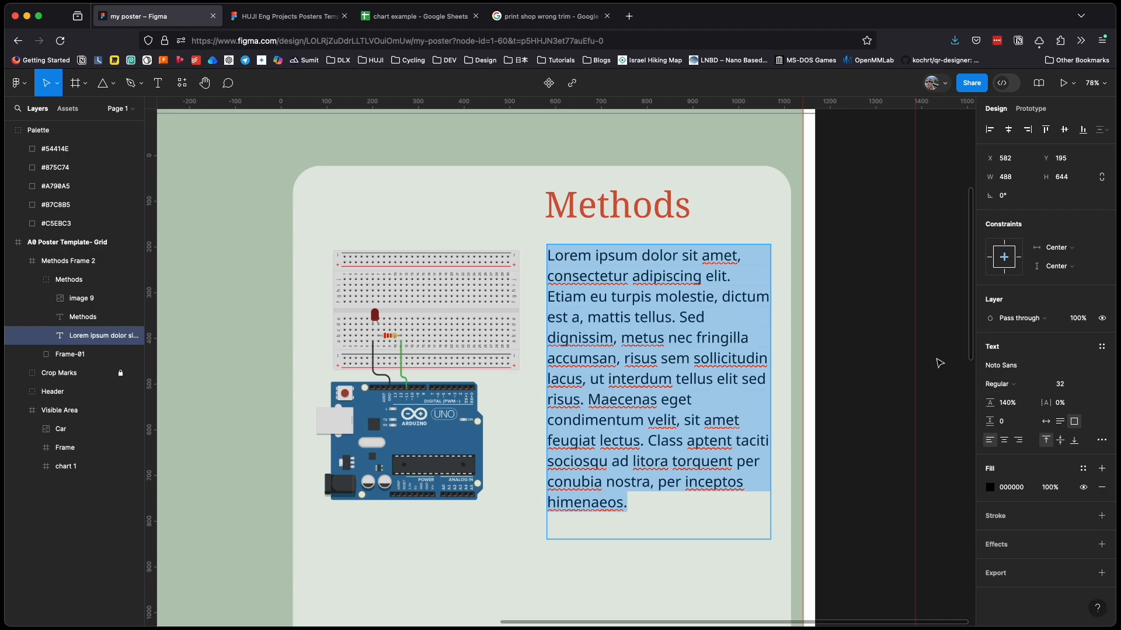
pyautogui.click(843, 345)
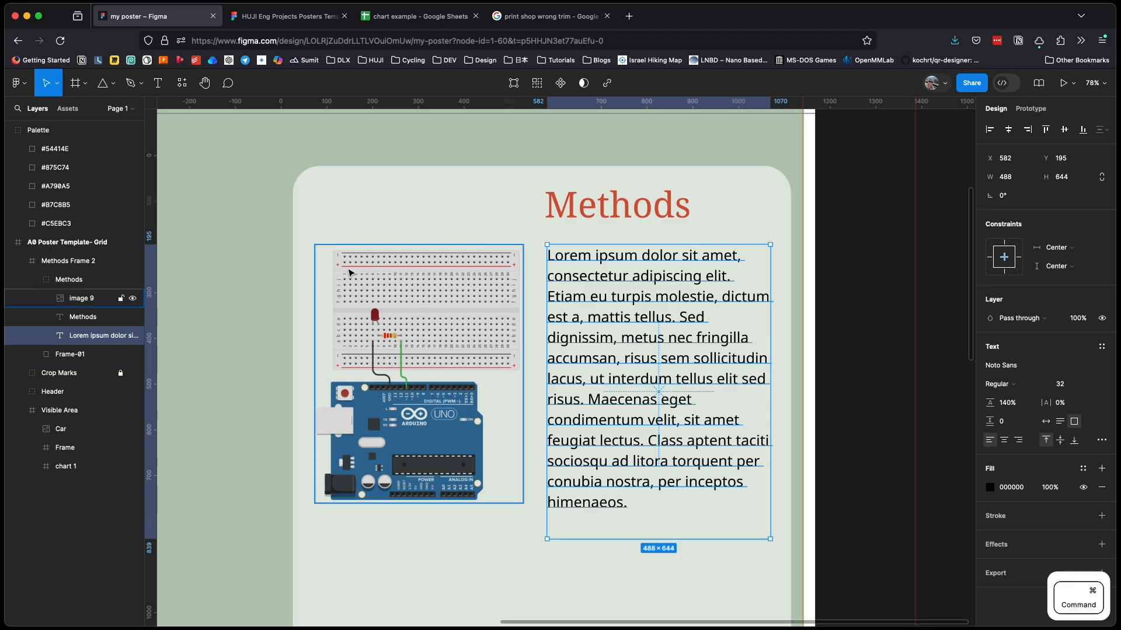
# - Switch to the HUJI Eng Projects Posters Templates file and copy the Methods frame of Poster Example 02
pyautogui.keyDown('super'); pyautogui.scroll(-5, 321, 261); pyautogui.keyUp('super')
pyautogui.click(272, 17)
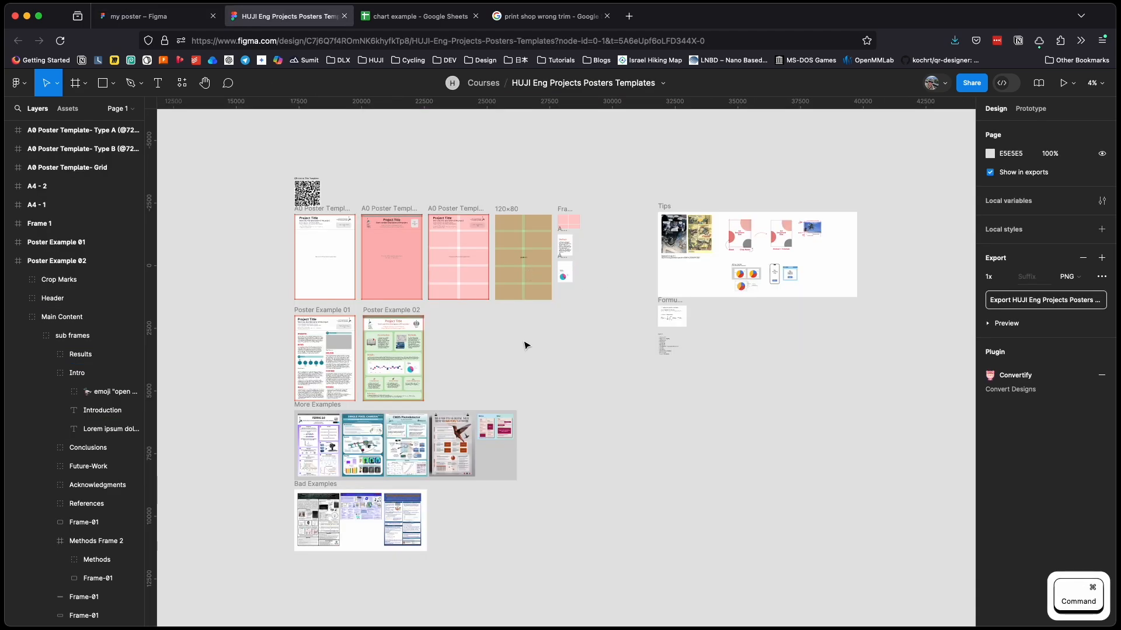
pyautogui.keyDown('ctrl'); pyautogui.scroll(5, 493, 333); pyautogui.keyUp('ctrl')
pyautogui.keyDown('super'); pyautogui.scroll(6, 359, 343); pyautogui.keyUp('super')
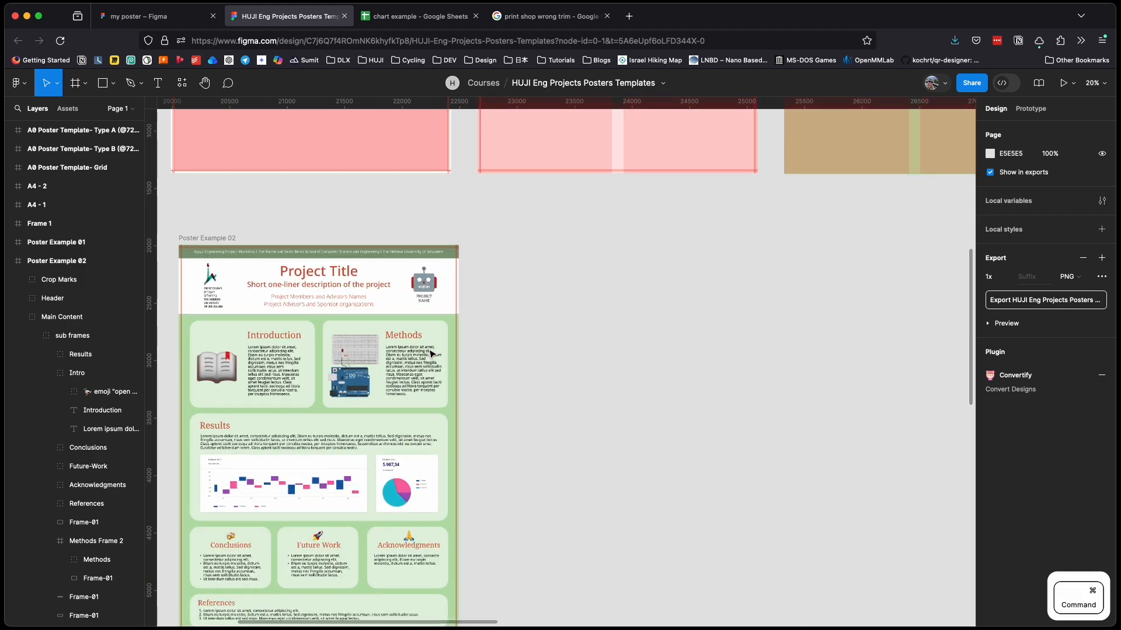
pyautogui.keyDown('super'); pyautogui.scroll(1, 374, 356); pyautogui.keyUp('super')
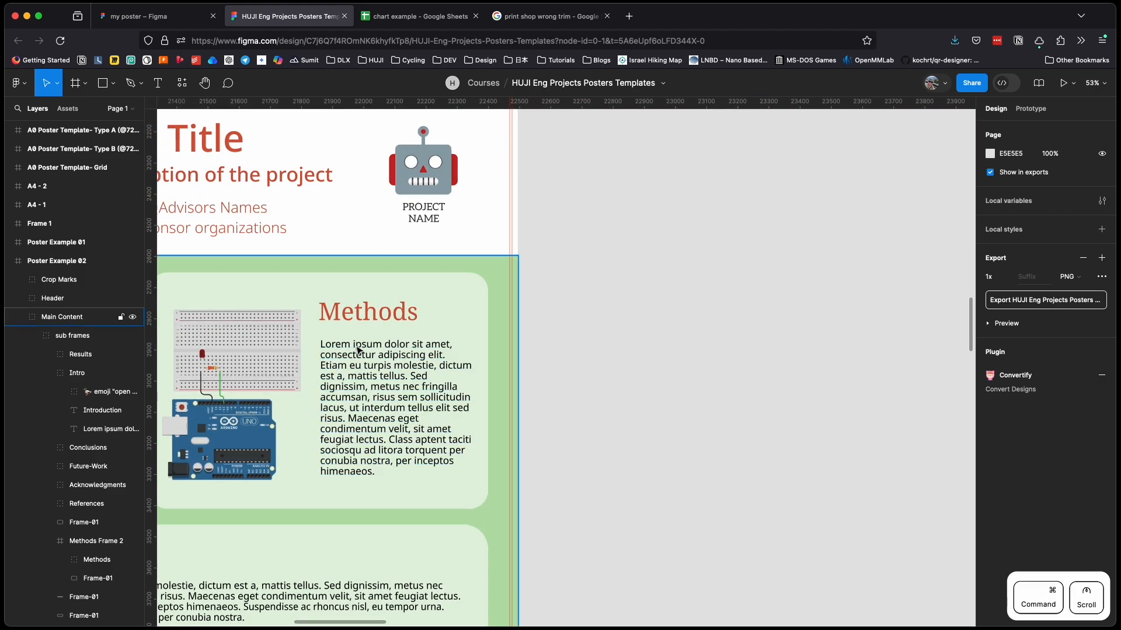
pyautogui.hscroll(-4, 363, 349)
pyautogui.click(338, 281)
pyautogui.doubleClick(414, 316)
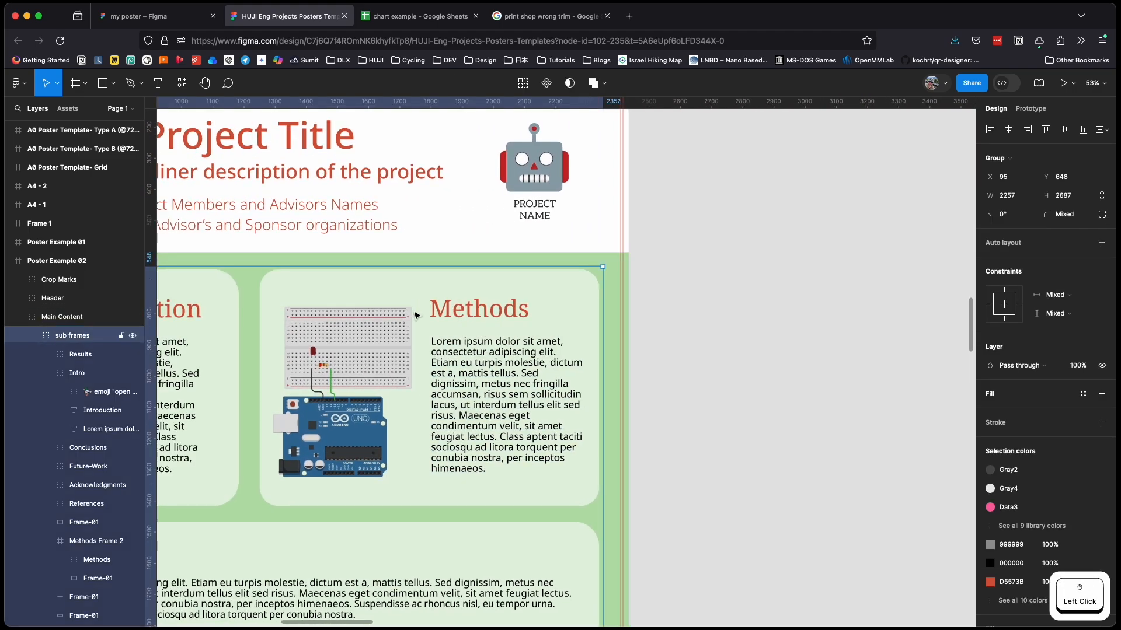
pyautogui.doubleClick(415, 315)
pyautogui.click(336, 285)
pyautogui.click(96, 541)
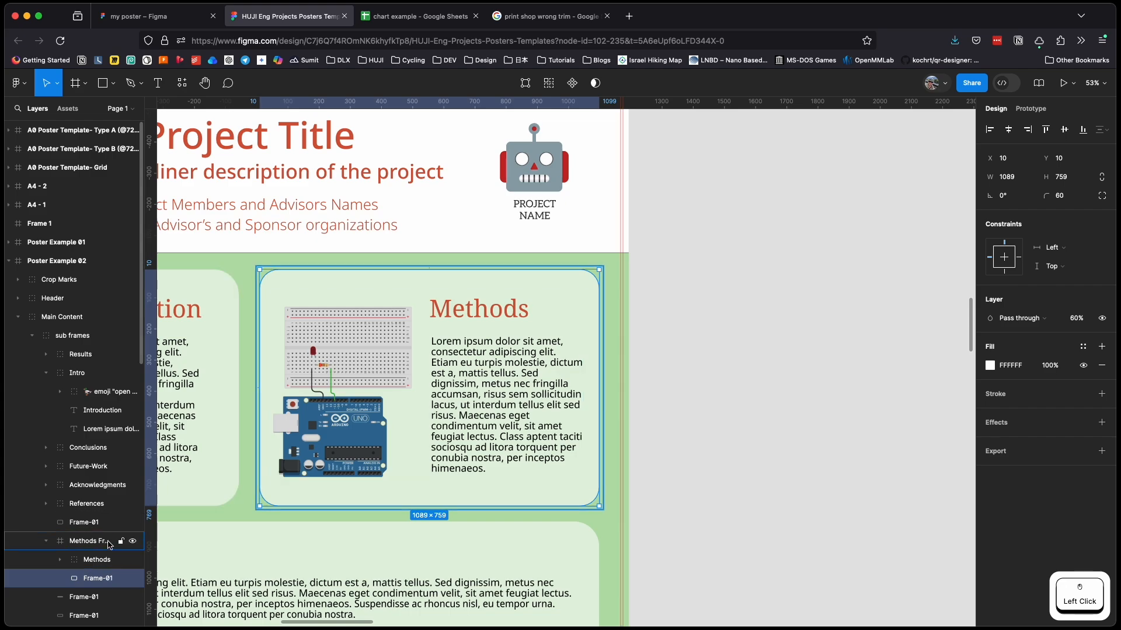
pyautogui.rightClick(96, 541)
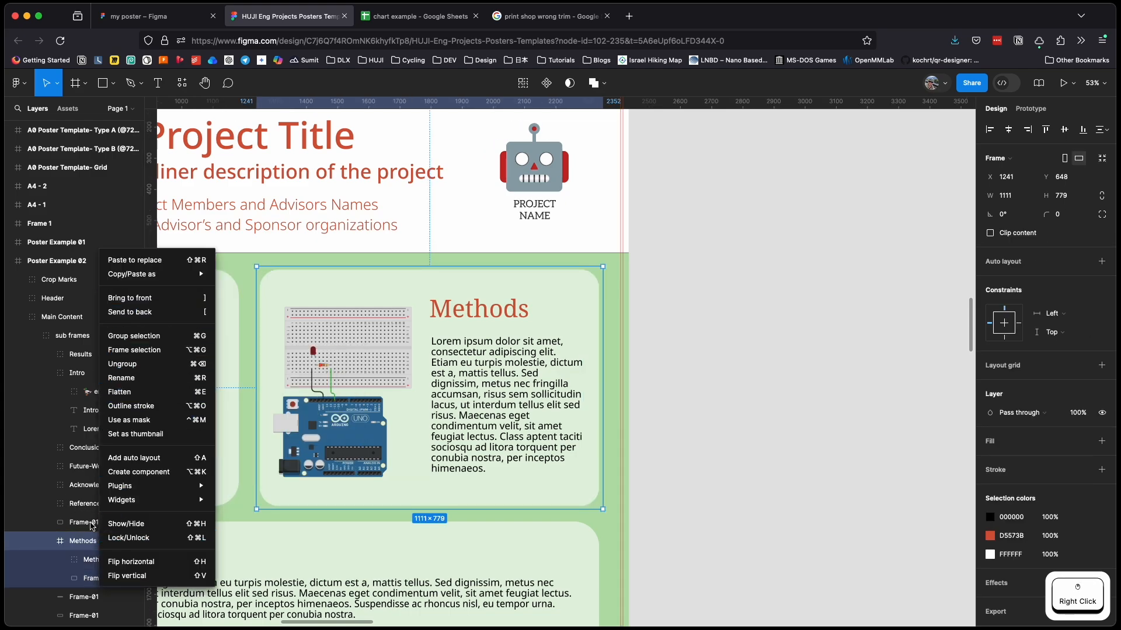
pyautogui.click(80, 539)
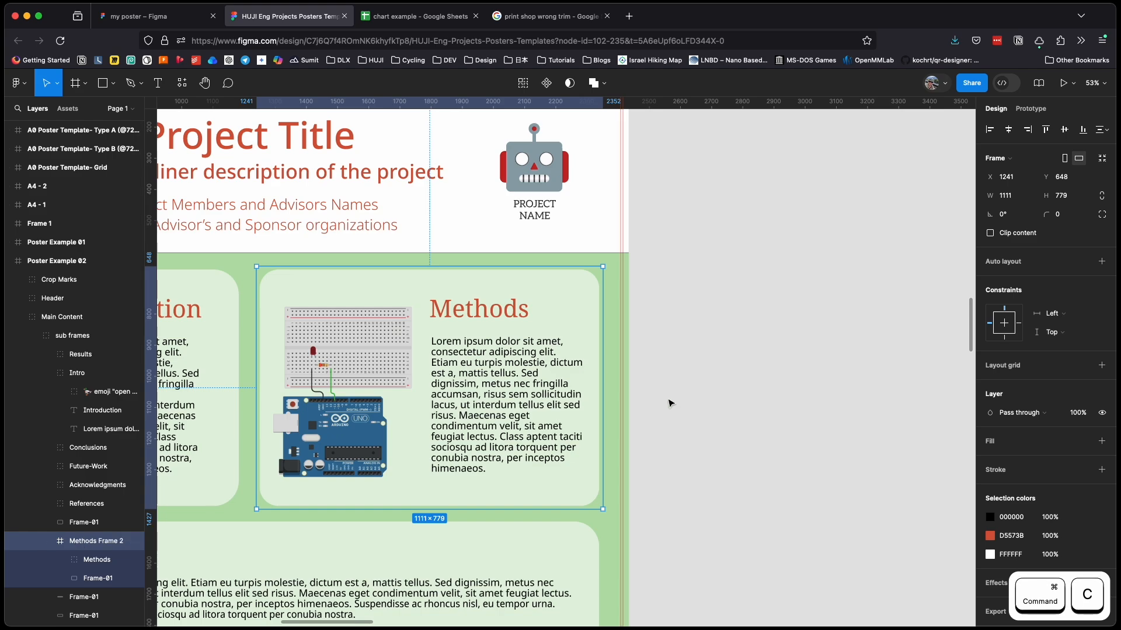
# - Create an A4 frame of 595×842 and place it beside Poster Example 02, aligned with the poster's upper edge
pyautogui.scroll(-2, 740, 400)
pyautogui.hscroll(5, 740, 400)
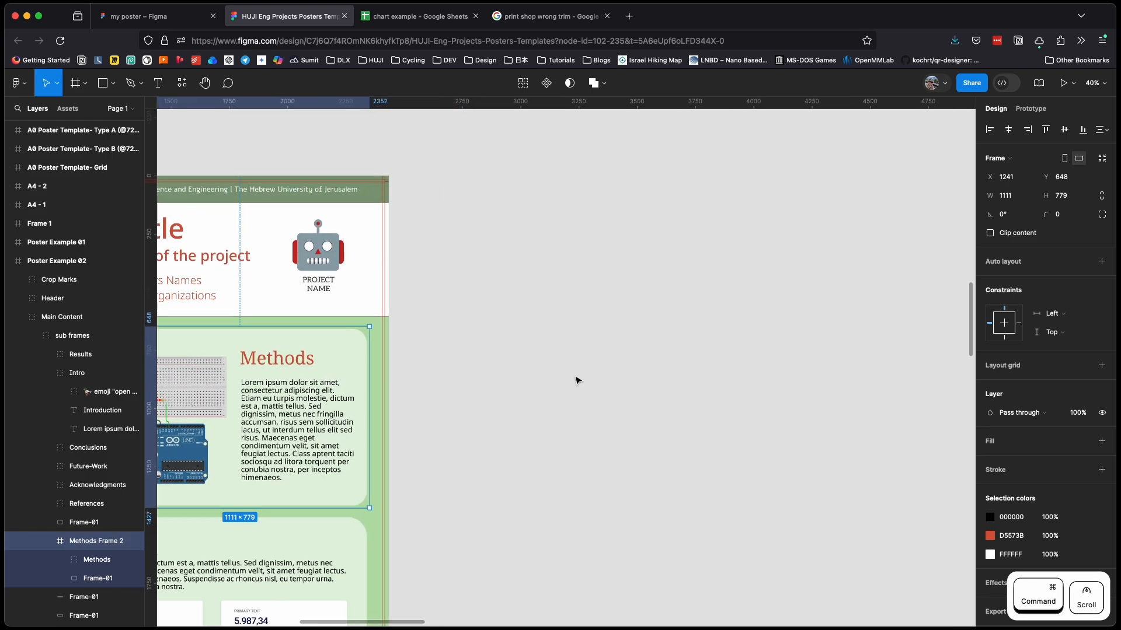
pyautogui.click(85, 82)
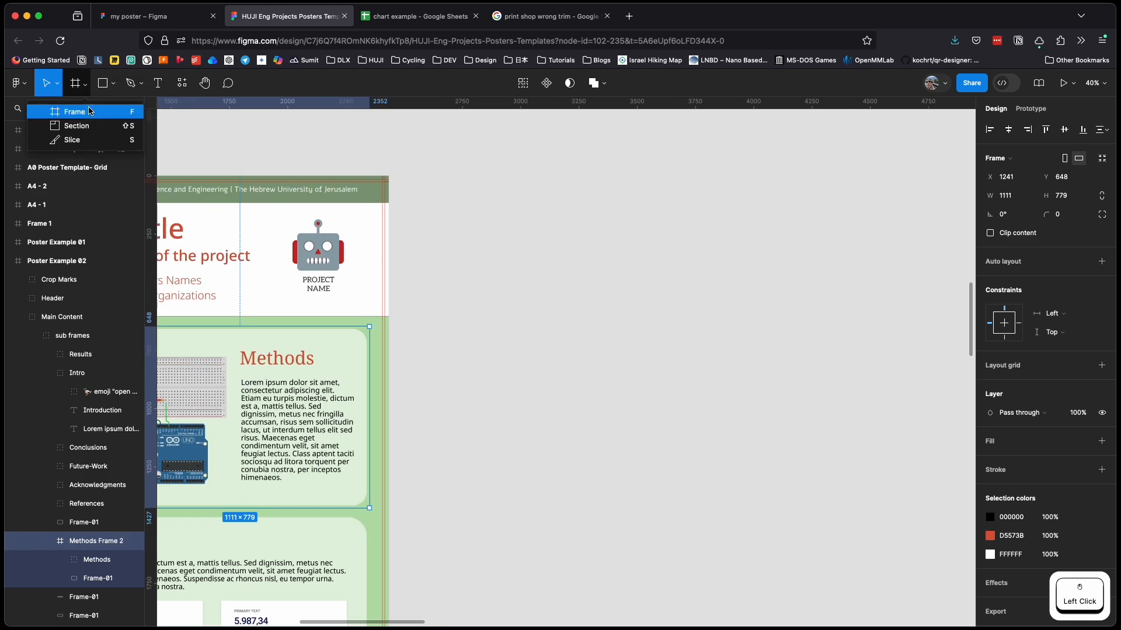
pyautogui.click(89, 113)
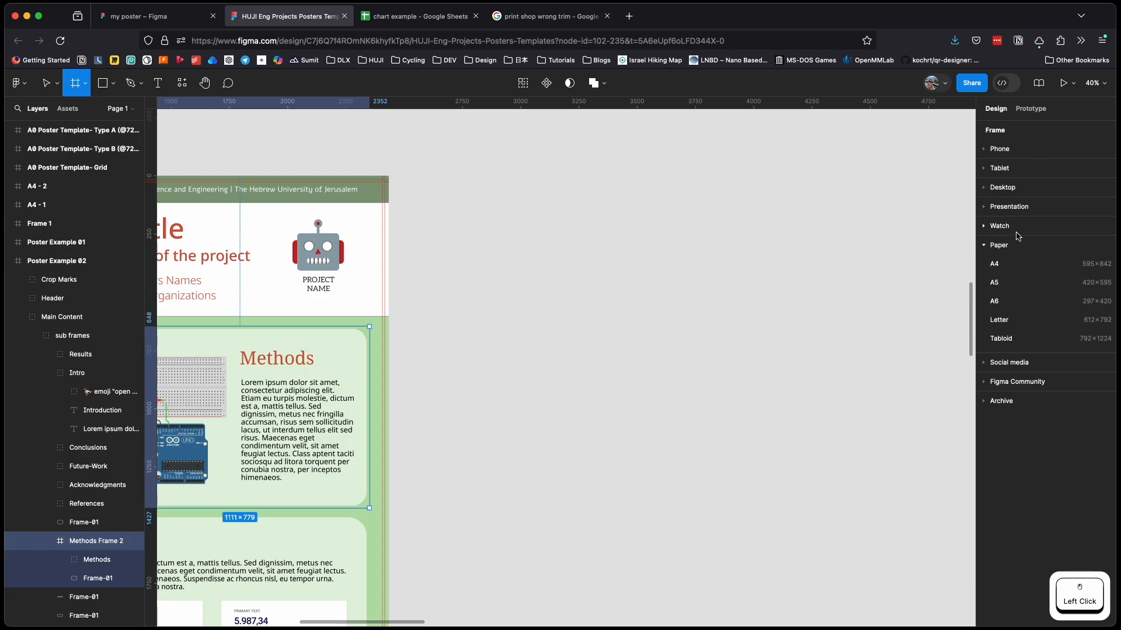
pyautogui.click(1016, 264)
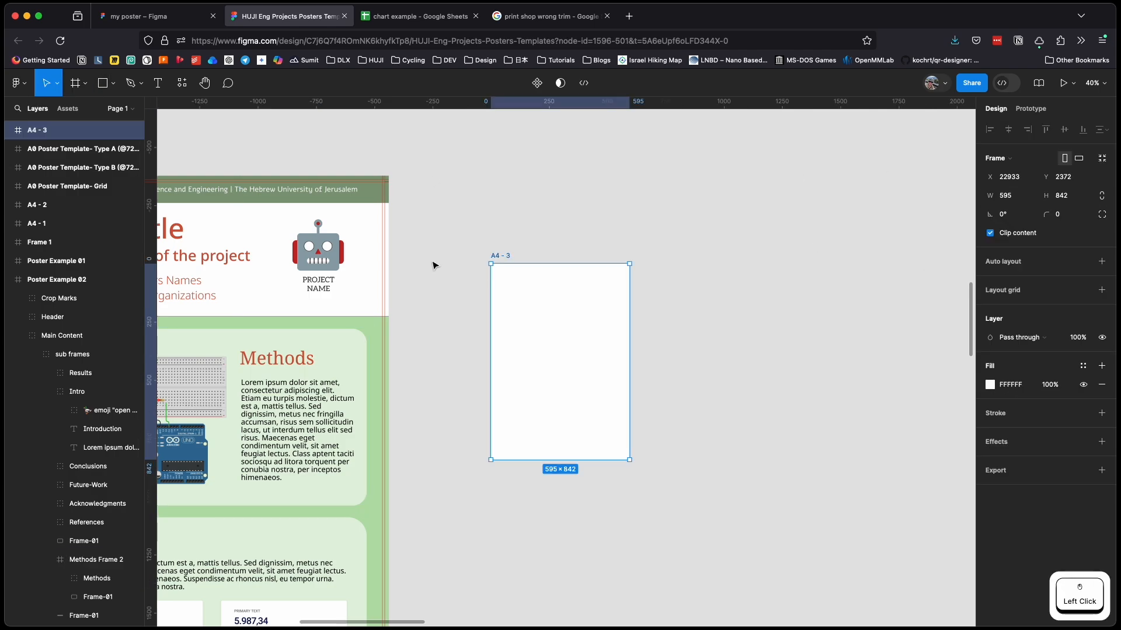
pyautogui.moveTo(438, 183); pyautogui.dragTo(429, 171)
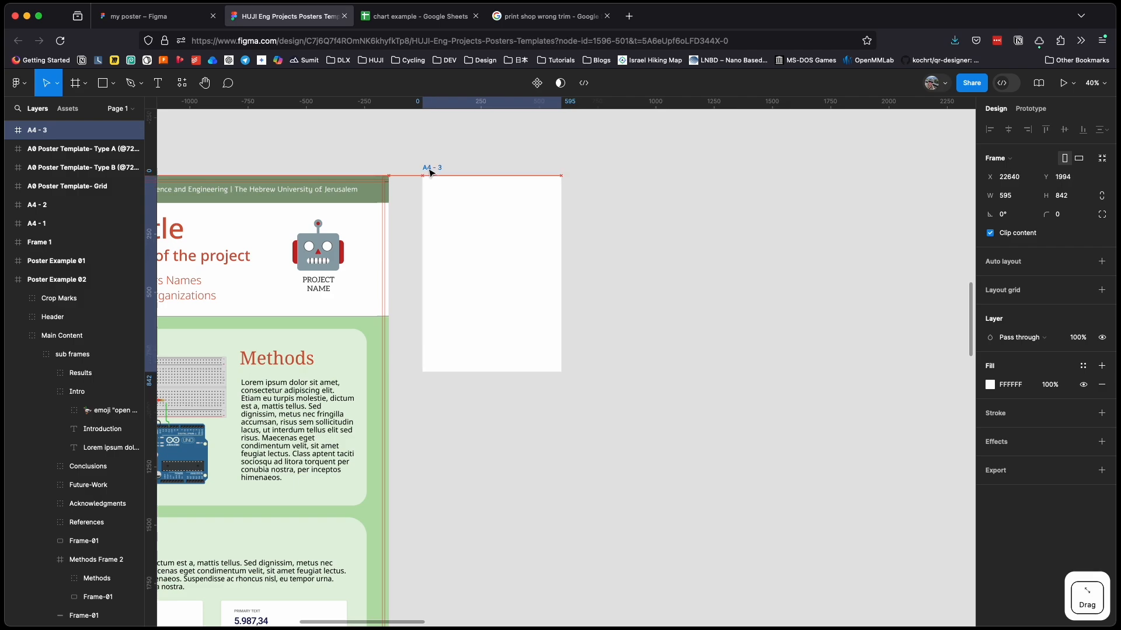
# - Paste the copied Methods frame into the A4 frame and shift it horizontally to X -271, Y 0 to bring the text inside
pyautogui.press('super+v')
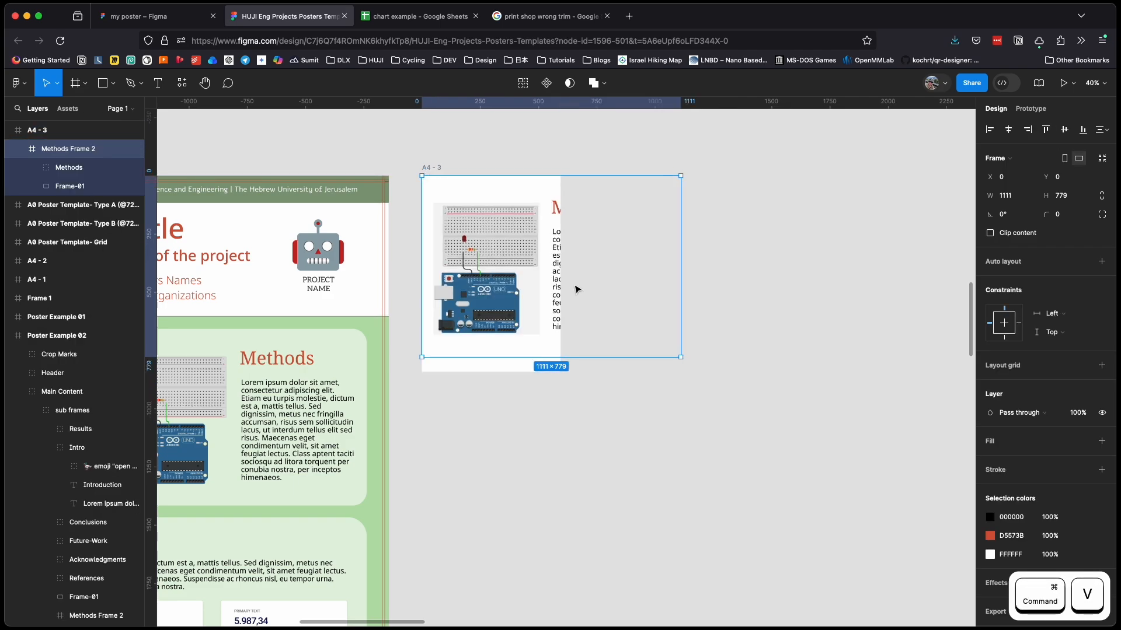
pyautogui.moveTo(510, 308)
pyautogui.mouseDown()
pyautogui.moveTo(477, 308)
pyautogui.moveTo(515, 309)
pyautogui.mouseUp()
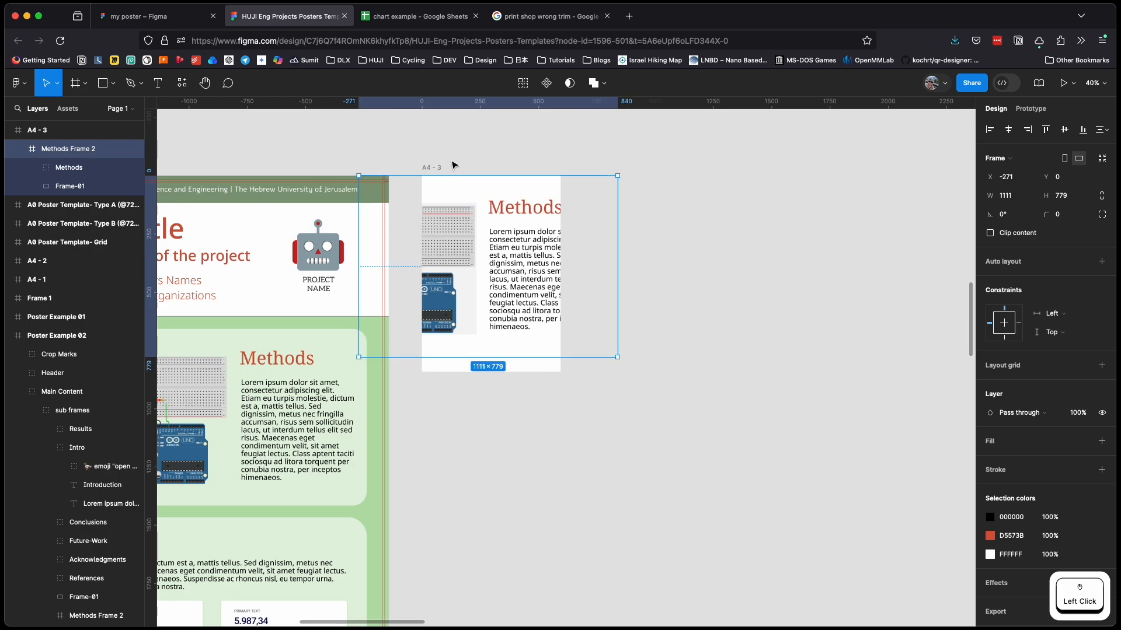
pyautogui.click(491, 161)
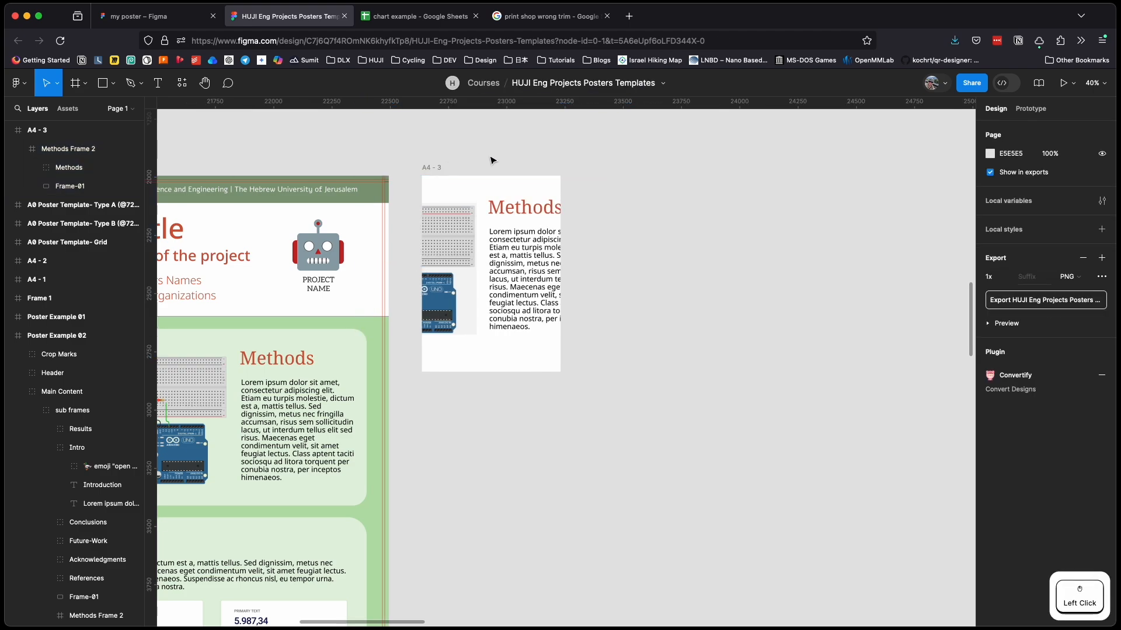
# - Add an export setting to the new A4 frame and set its format to PDF
pyautogui.click(437, 167)
pyautogui.rightClick(440, 166)
pyautogui.click(476, 189)
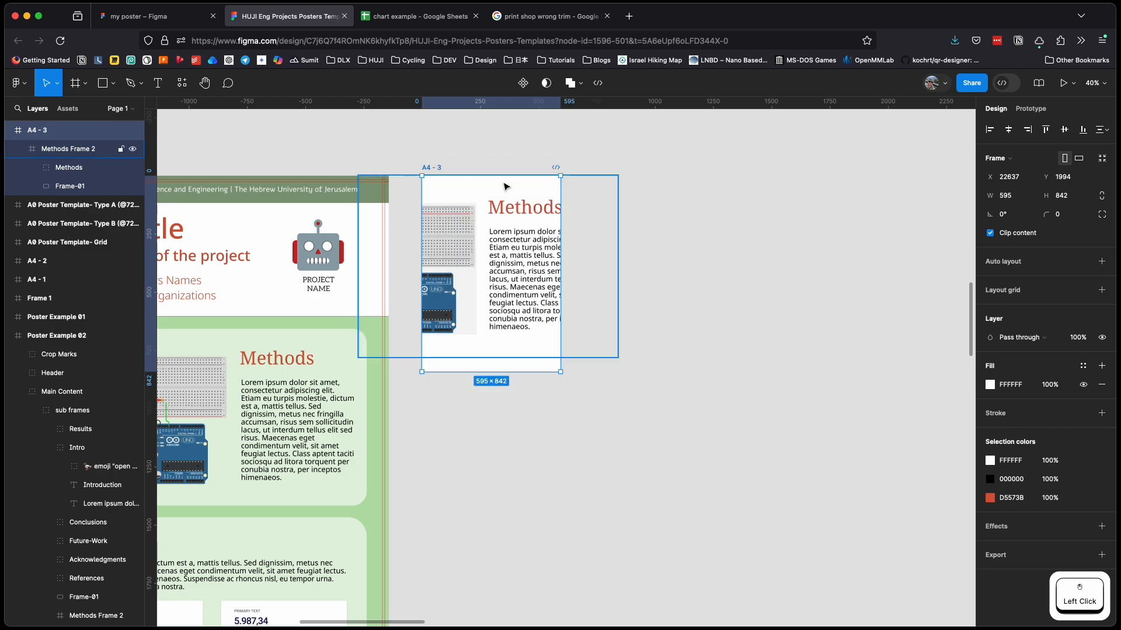
pyautogui.click(1049, 559)
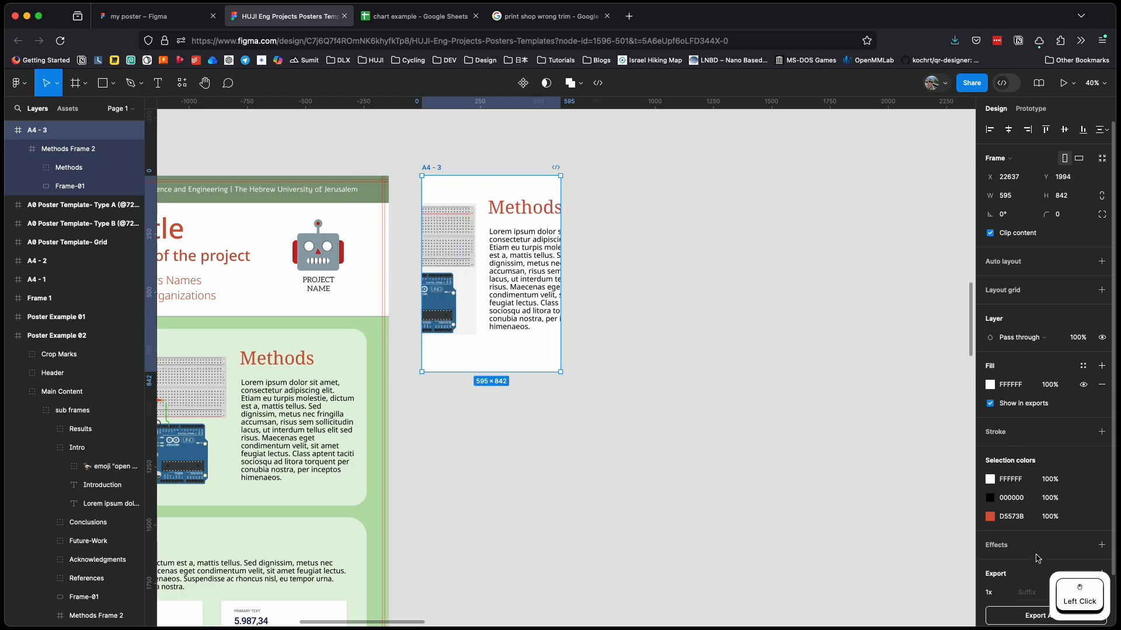
pyautogui.scroll(-1, 1061, 570)
pyautogui.scroll(-2, 1061, 570)
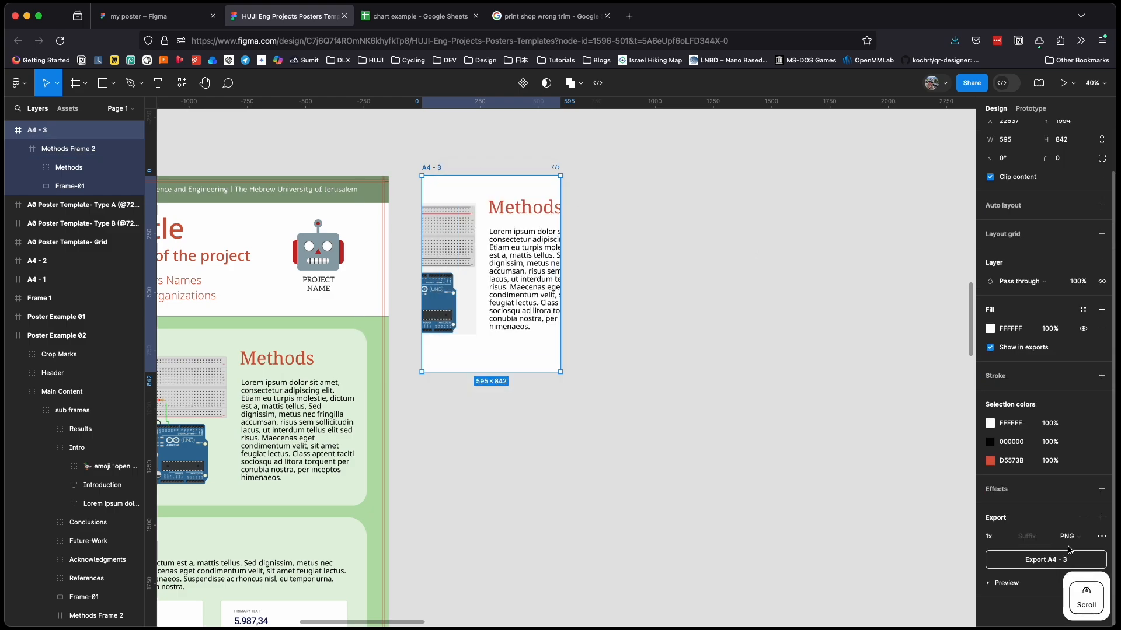
pyautogui.click(1069, 541)
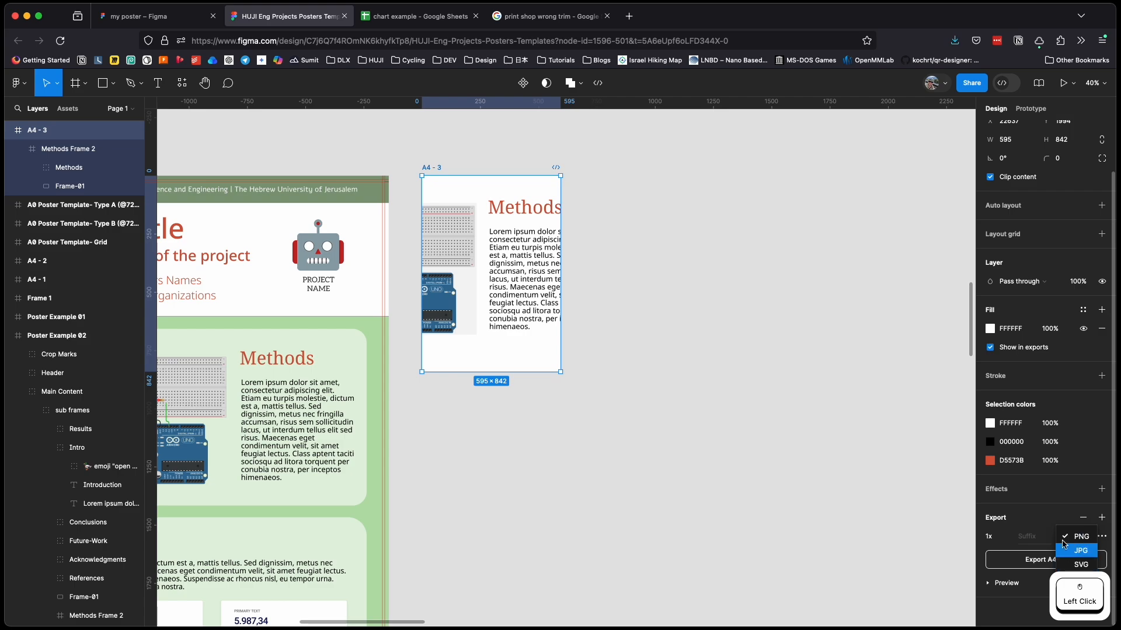
pyautogui.click(1066, 581)
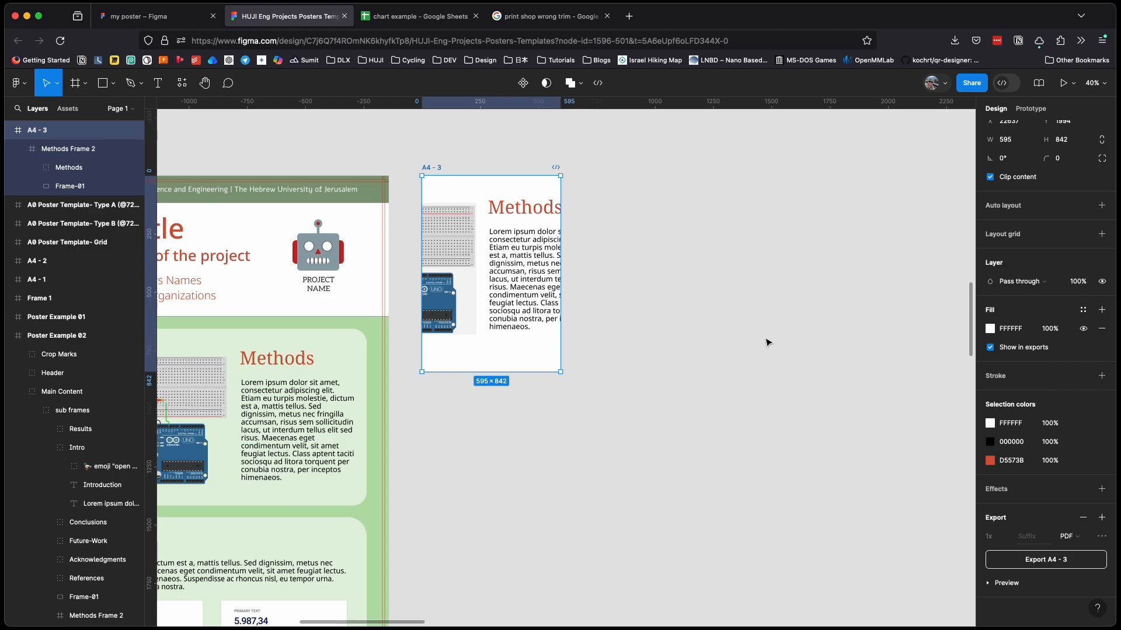
# - Examine the bleed and crop marks diagram of the A4 document in the Tips frame
pyautogui.hscroll(5, 785, 333)
pyautogui.scroll(-5, 575, 362)
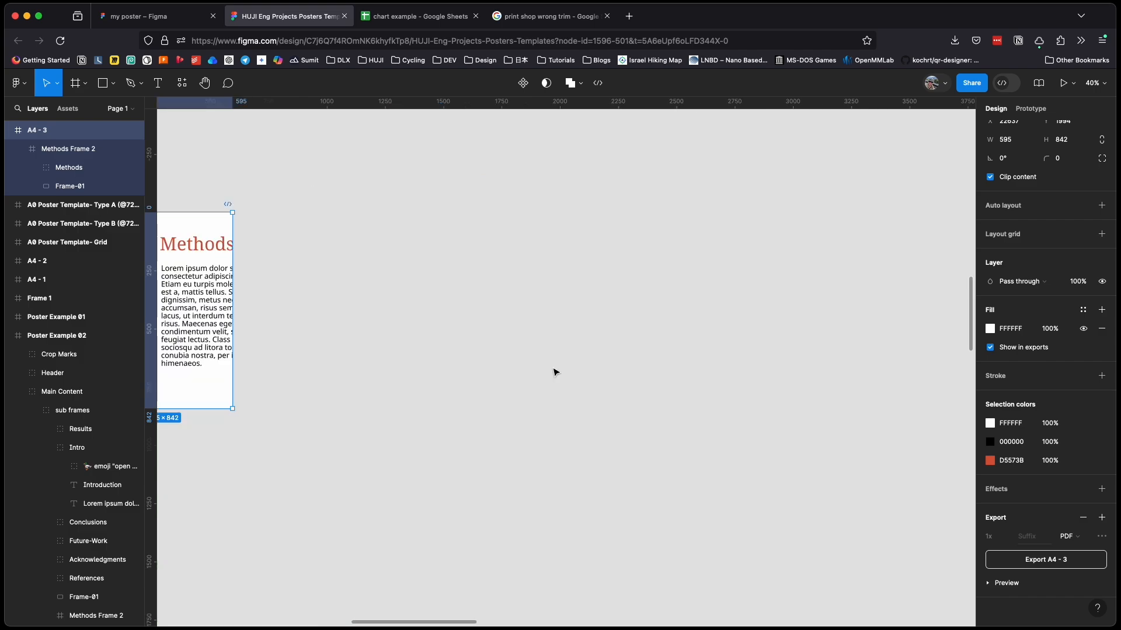
pyautogui.scroll(-3, 564, 375)
pyautogui.hscroll(5, 758, 388)
pyautogui.scroll(-3, 688, 393)
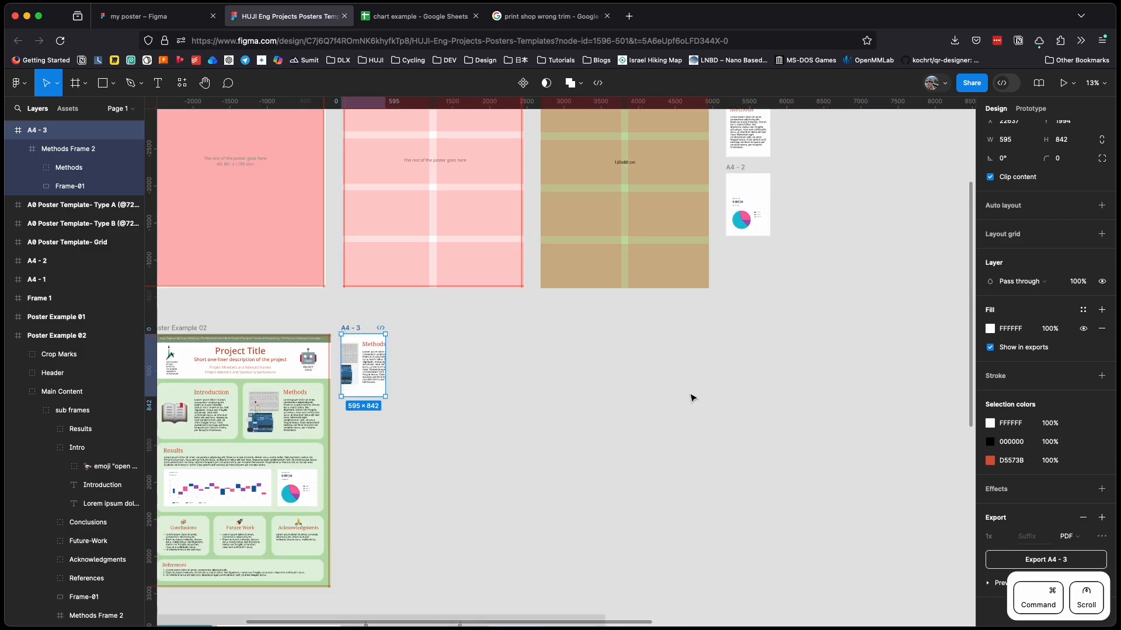
pyautogui.hscroll(5, 691, 395)
pyautogui.hscroll(5, 584, 420)
pyautogui.scroll(10, 609, 299)
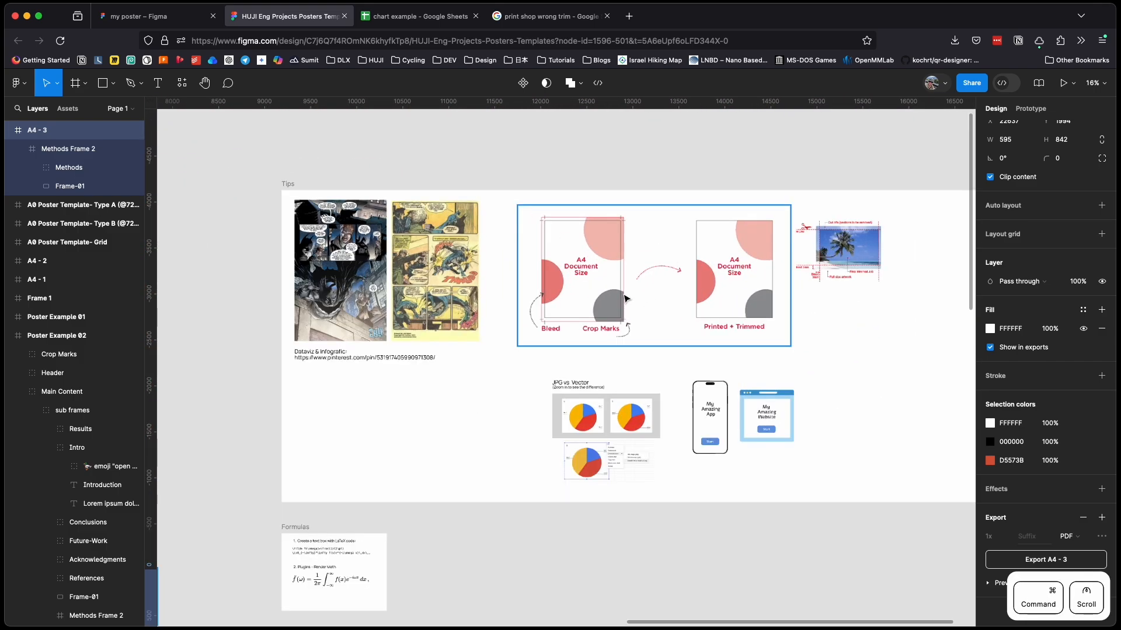
pyautogui.hscroll(2, 665, 286)
pyautogui.scroll(4, 642, 304)
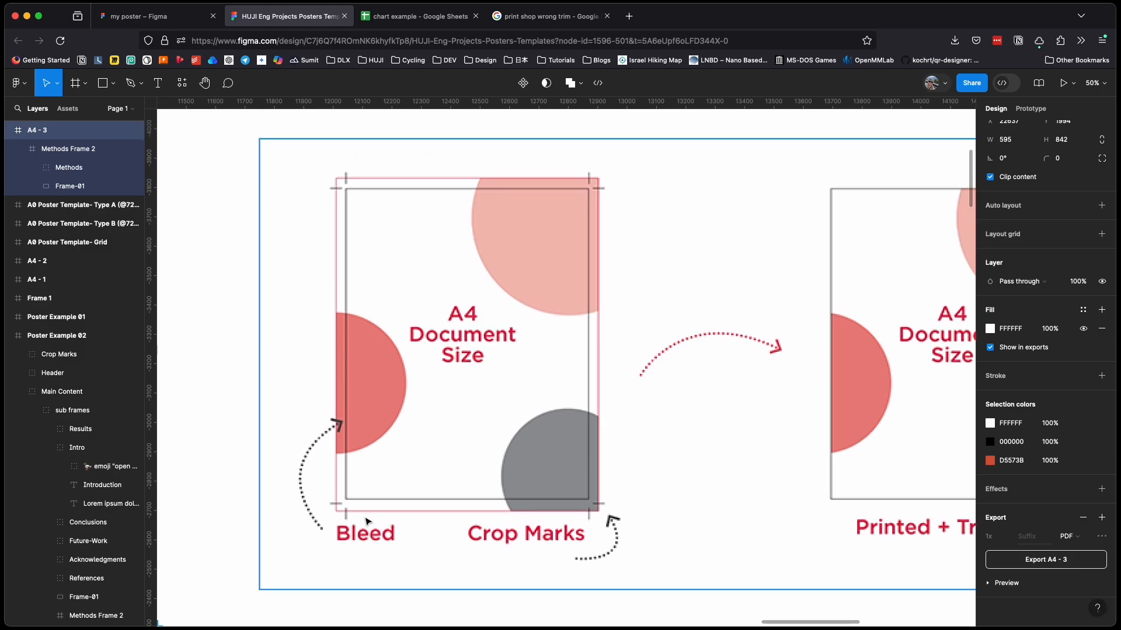
pyautogui.moveTo(793, 438); pyautogui.dragTo(621, 448)
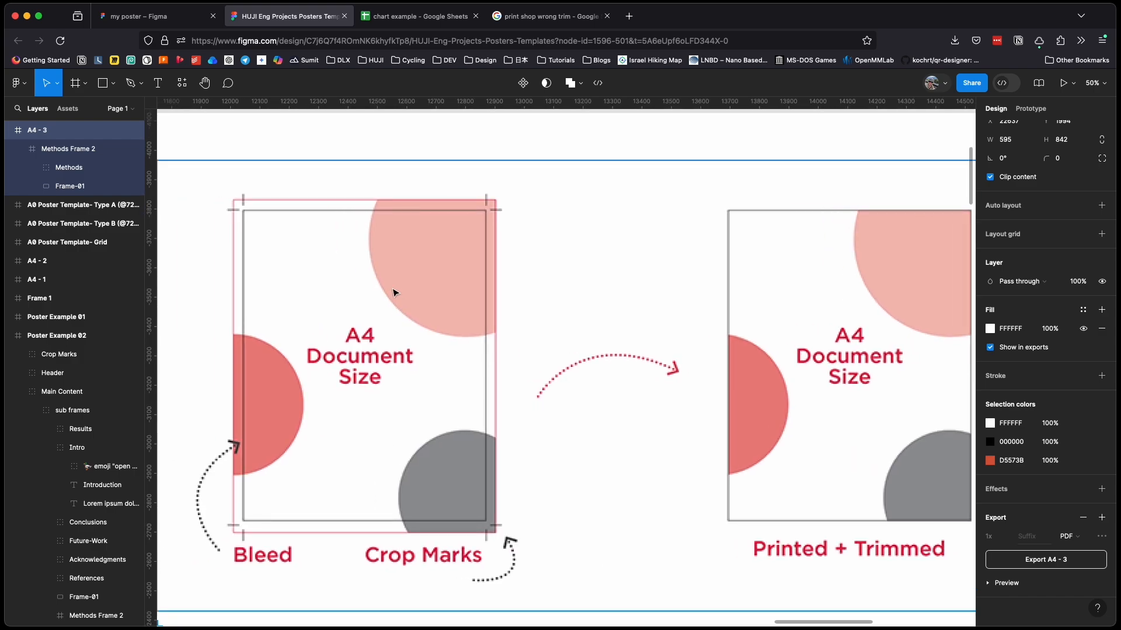
pyautogui.moveTo(348, 263); pyautogui.dragTo(467, 251)
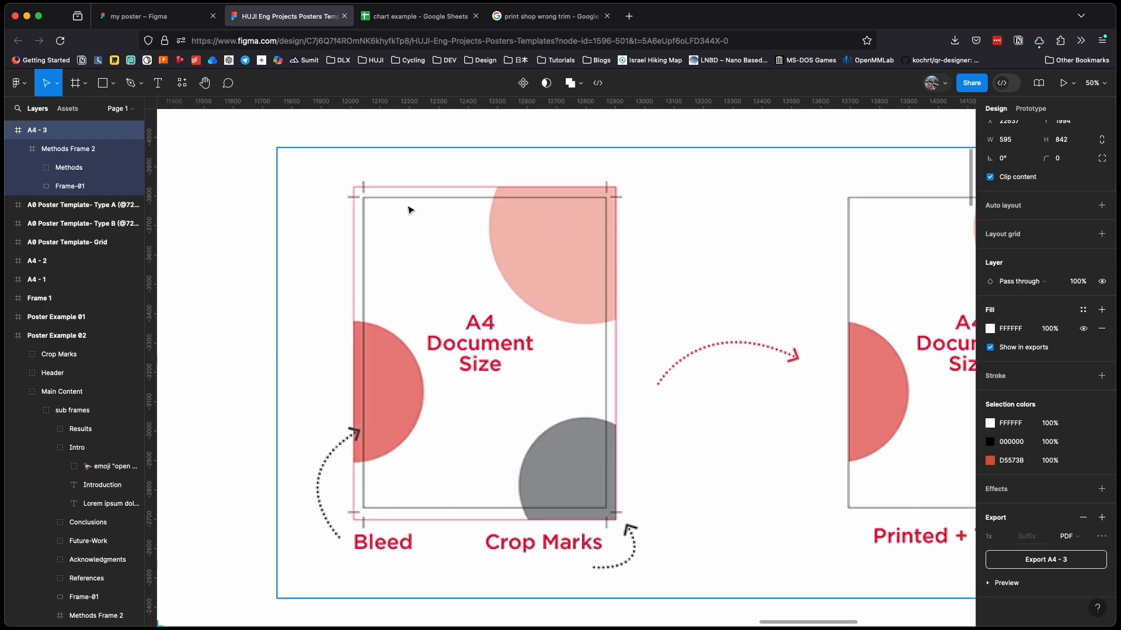
pyautogui.scroll(2, 385, 211)
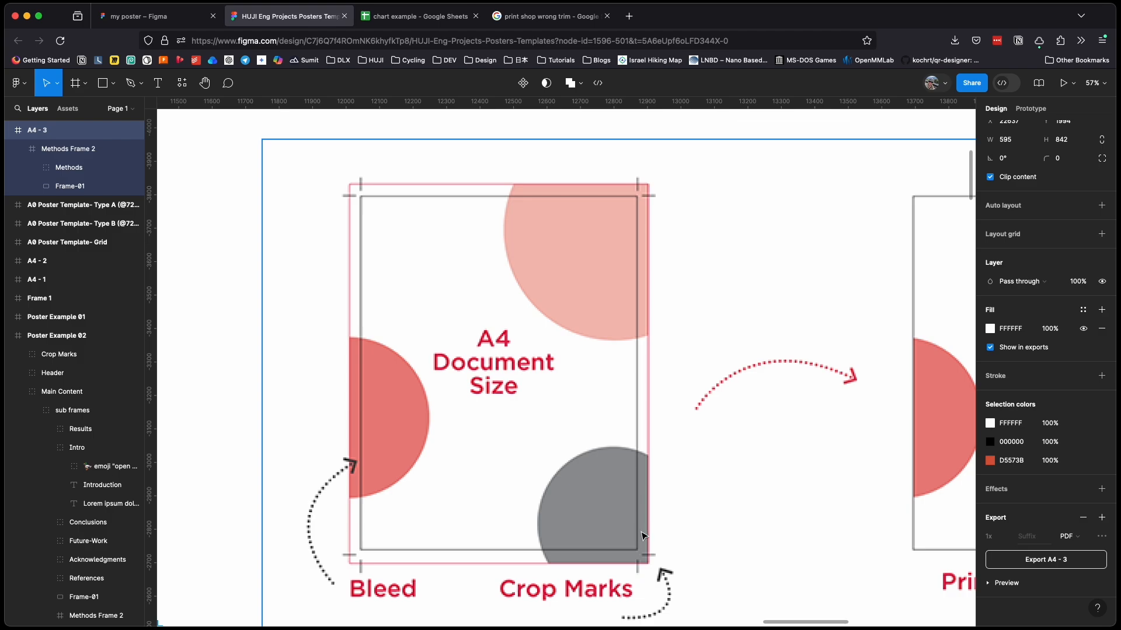
# - Examine the printed and trimmed A4 diagram and the palm tree picture explaining trim line, cut-offs and 3 mm bleed
pyautogui.hscroll(5, 795, 465)
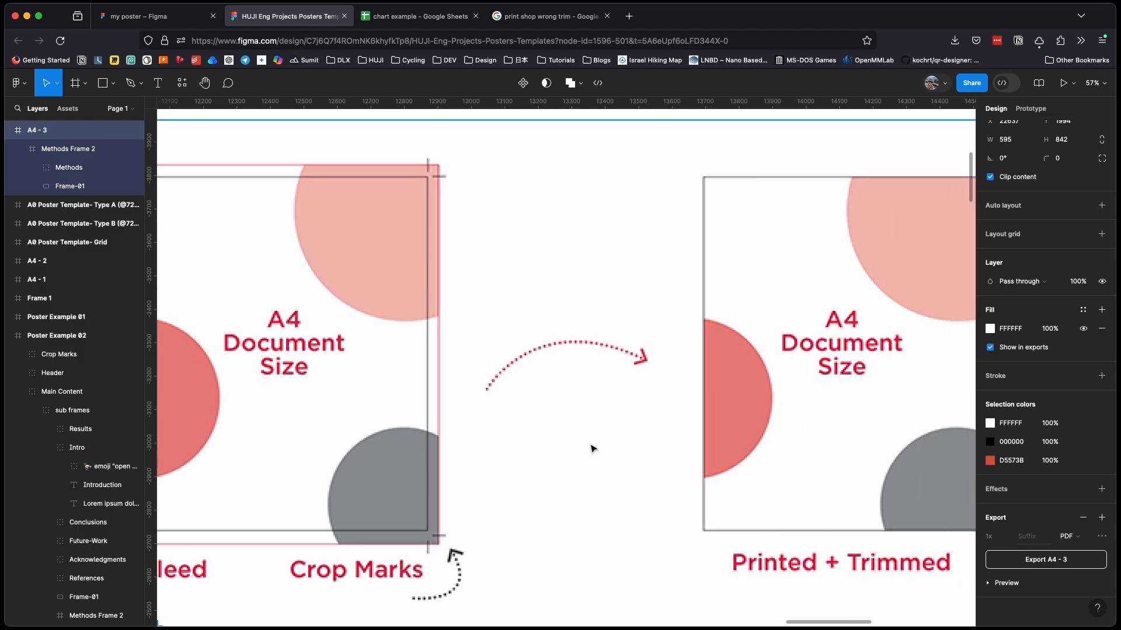
pyautogui.scroll(-3, 593, 450)
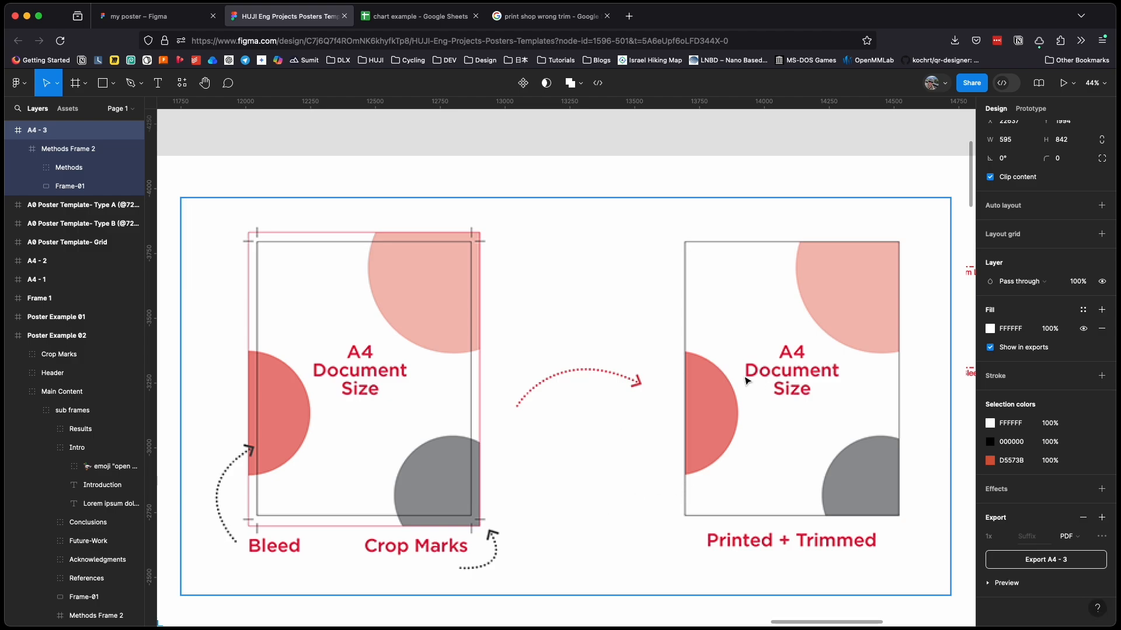
pyautogui.scroll(5, 742, 362)
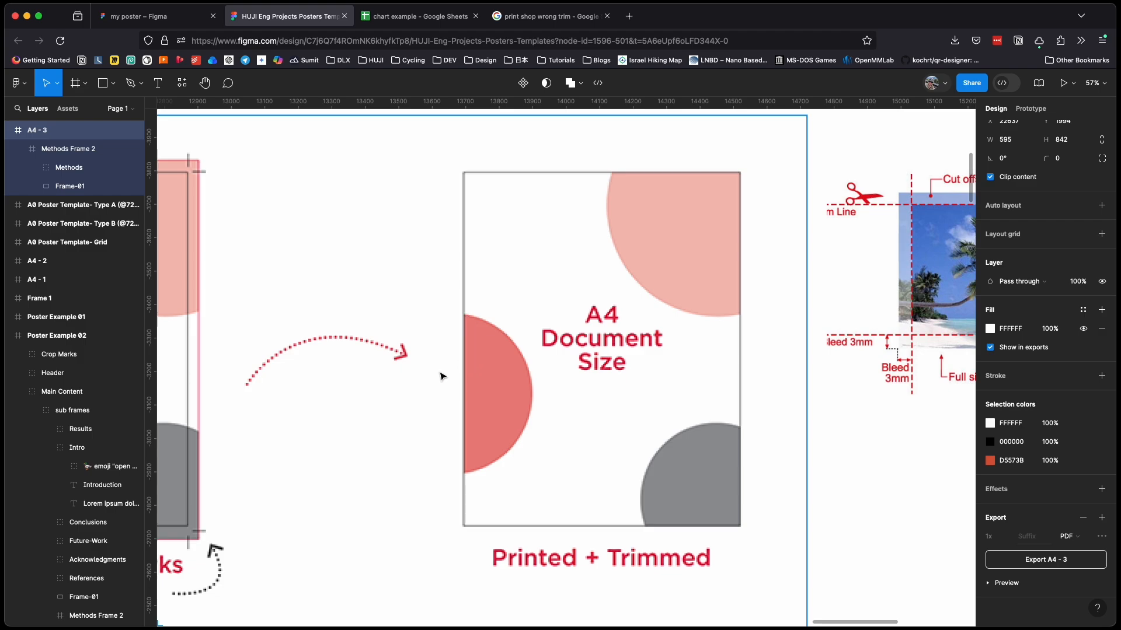
pyautogui.hscroll(-5, 409, 415)
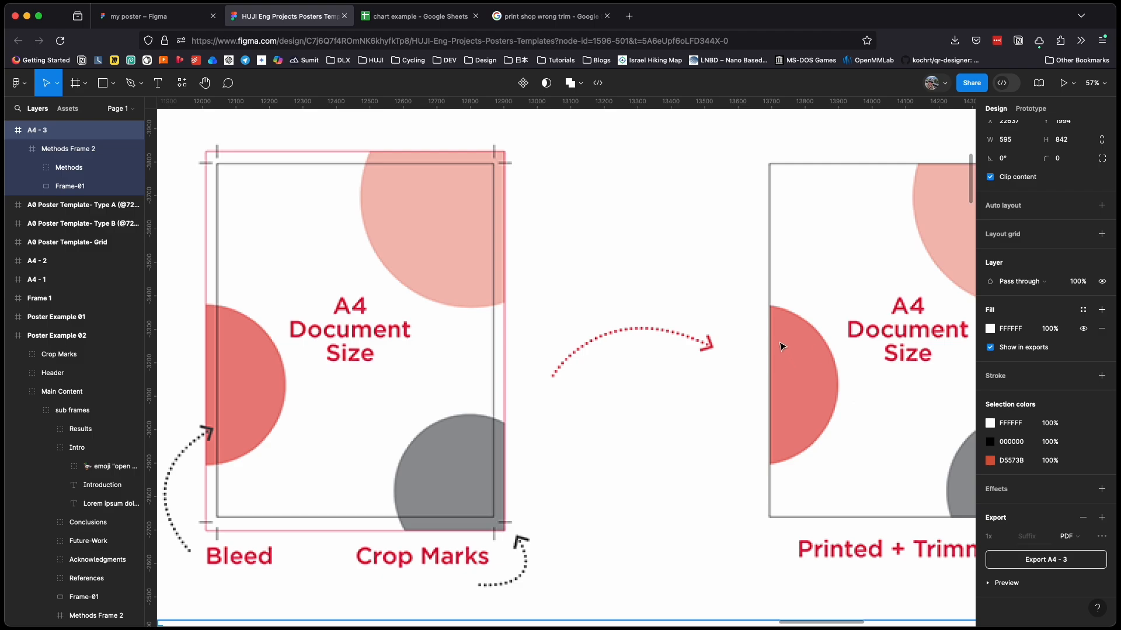
pyautogui.hscroll(10, 802, 374)
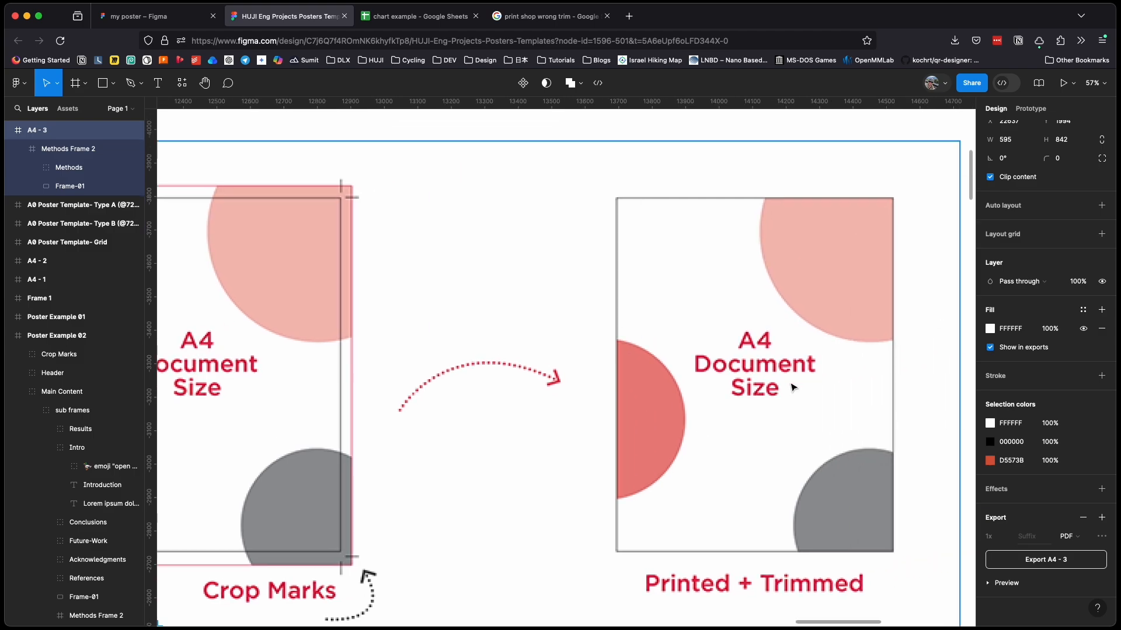
pyautogui.keyDown('super'); pyautogui.scroll(2, 560, 372); pyautogui.keyUp('super')
pyautogui.keyDown('super'); pyautogui.scroll(5, 560, 373); pyautogui.keyUp('super')
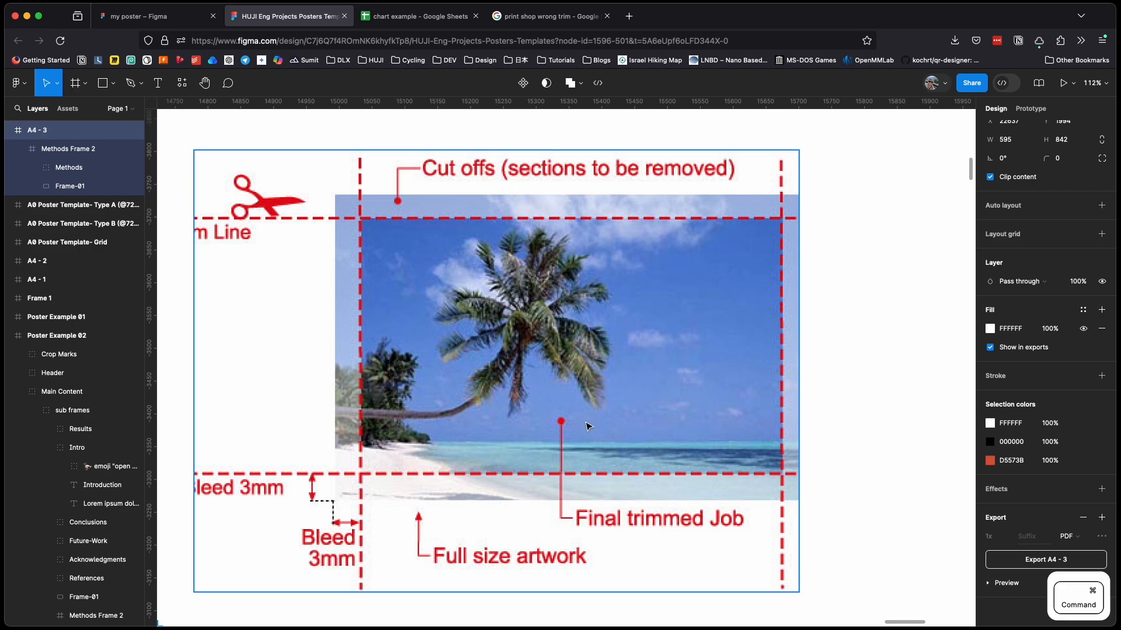
# - Inspect the crop marks, guides and green header bleed along the upper edge of Poster Example 02, from one corner to the other
pyautogui.scroll(-10, 611, 401)
pyautogui.hscroll(-15, 410, 415)
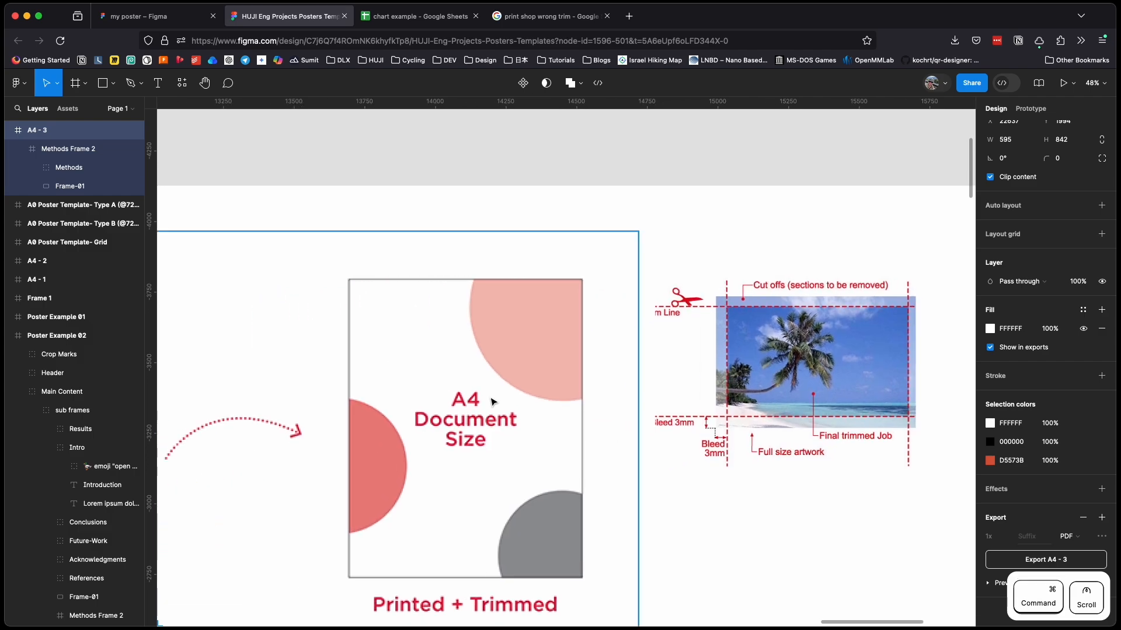
pyautogui.scroll(-2, 498, 393)
pyautogui.scroll(-8, 498, 393)
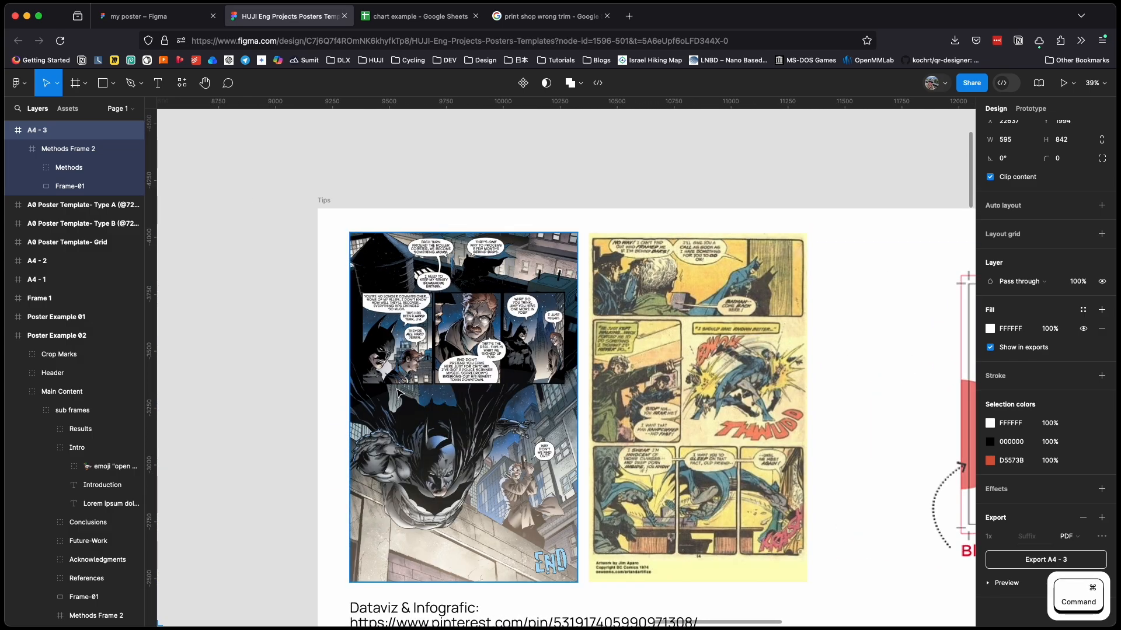
pyautogui.hscroll(-15, 690, 370)
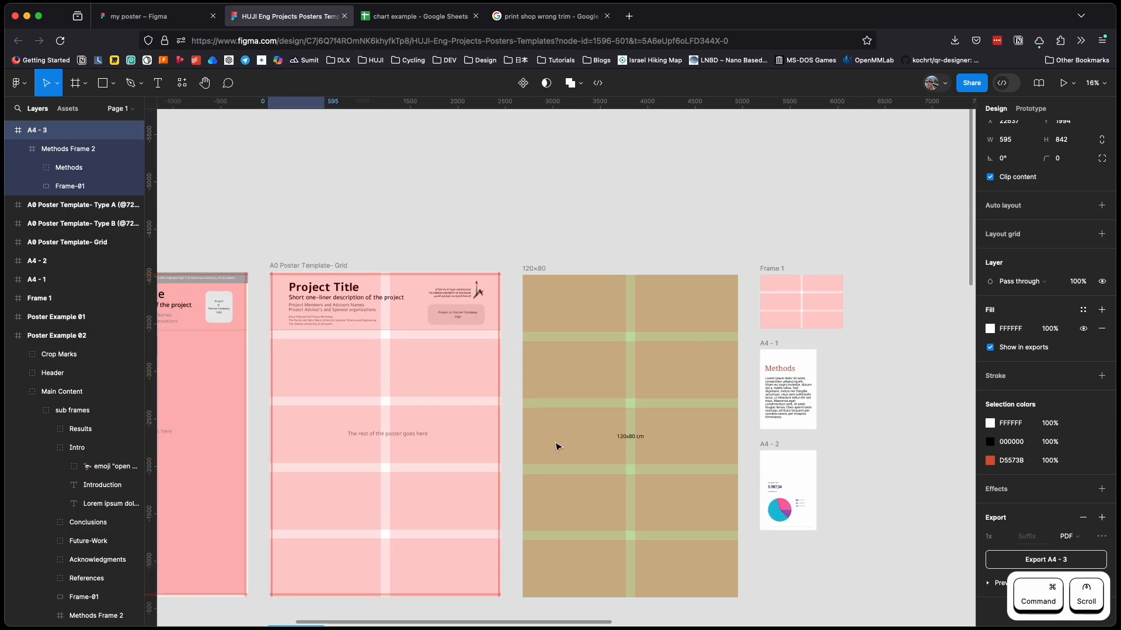
pyautogui.scroll(-10, 556, 448)
pyautogui.hscroll(-5, 645, 268)
pyautogui.hscroll(-5, 658, 367)
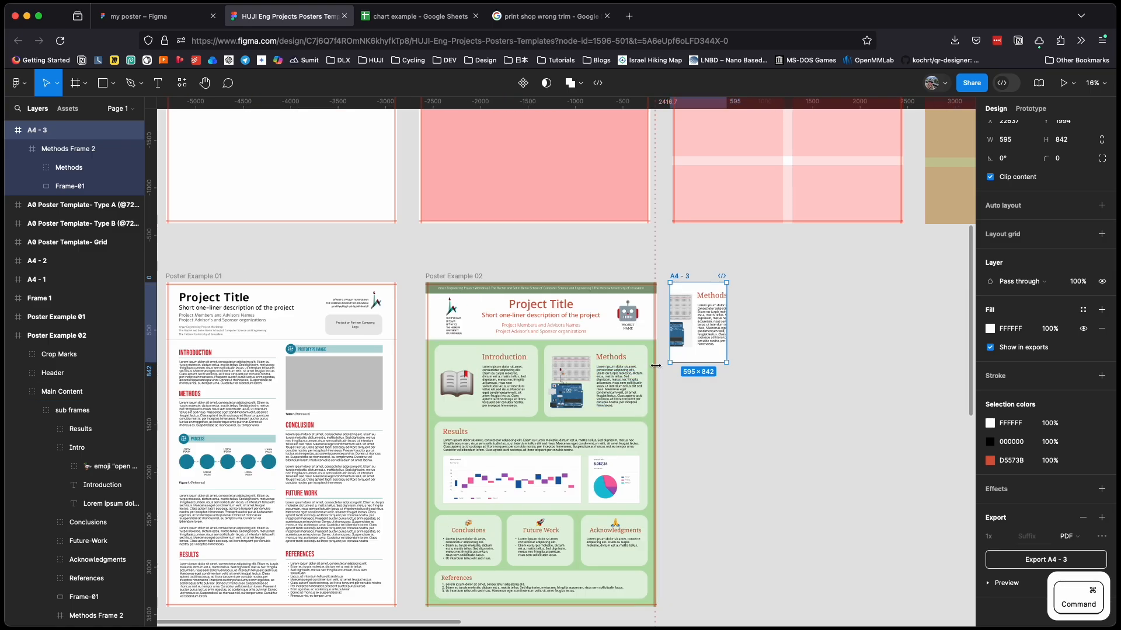
pyautogui.scroll(10, 658, 350)
pyautogui.scroll(10, 645, 420)
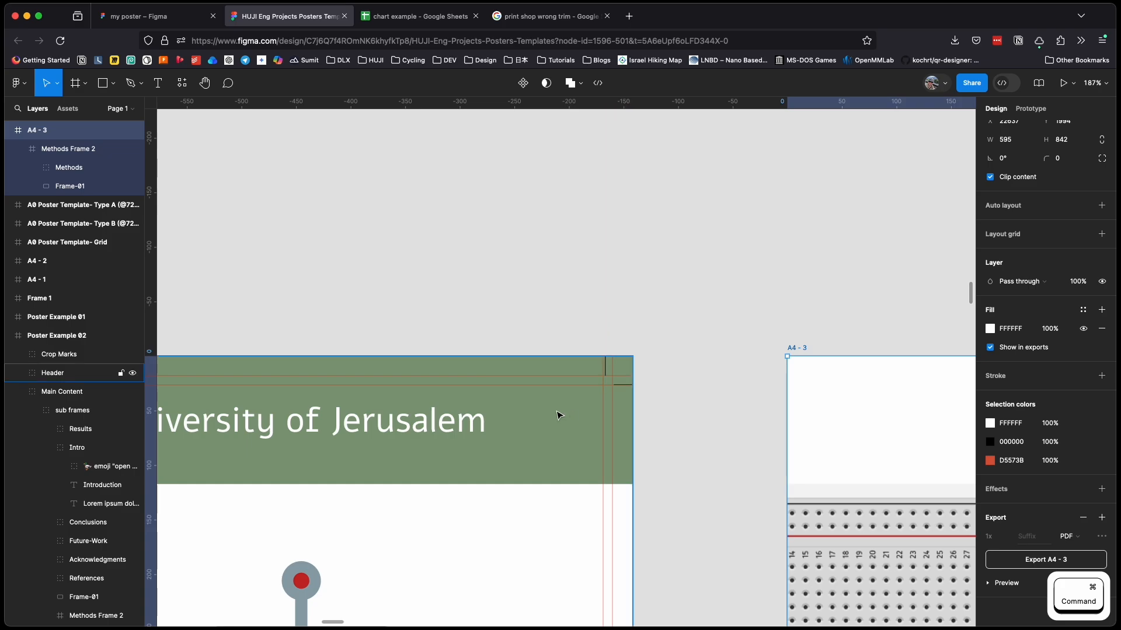
pyautogui.hscroll(-15, 495, 432)
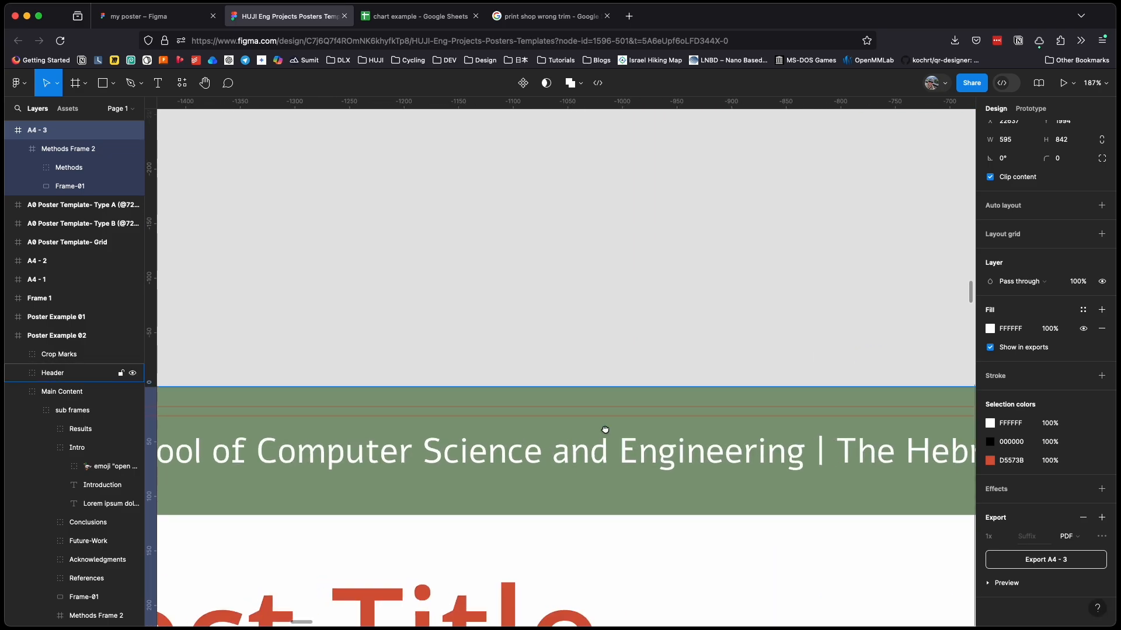
pyautogui.hscroll(-9, 724, 439)
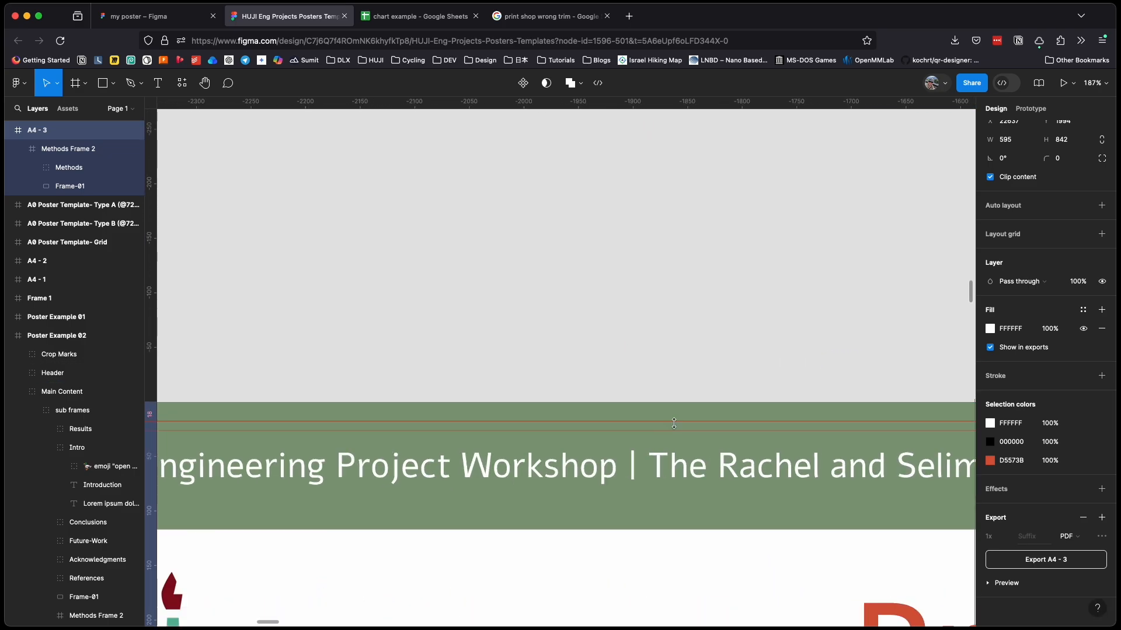
pyautogui.hscroll(-6, 607, 438)
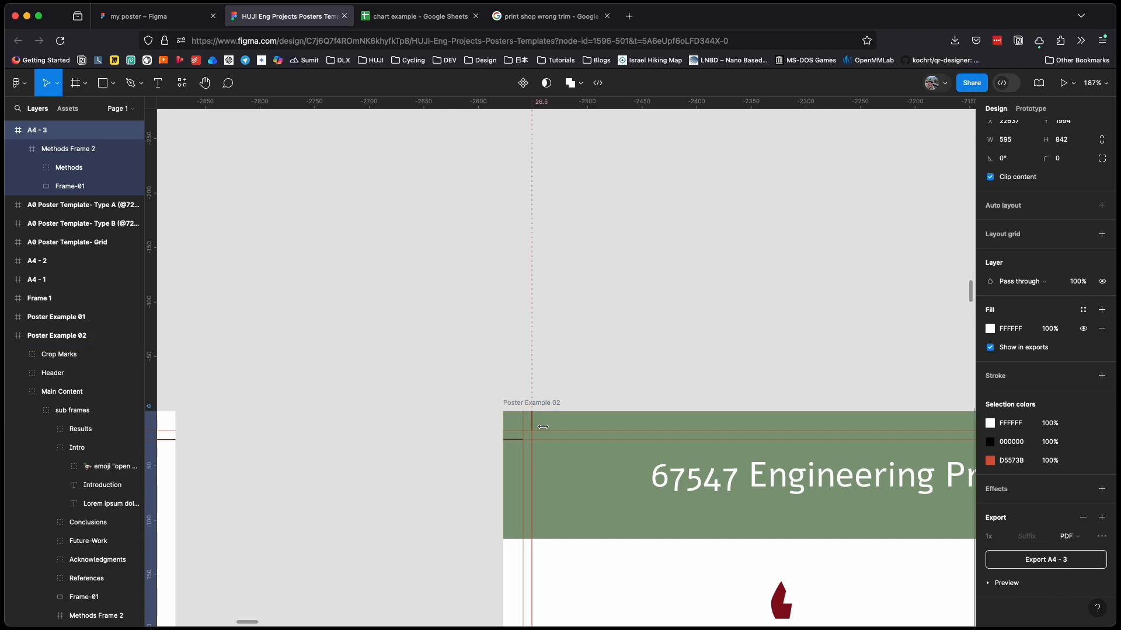
pyautogui.scroll(4, 535, 419)
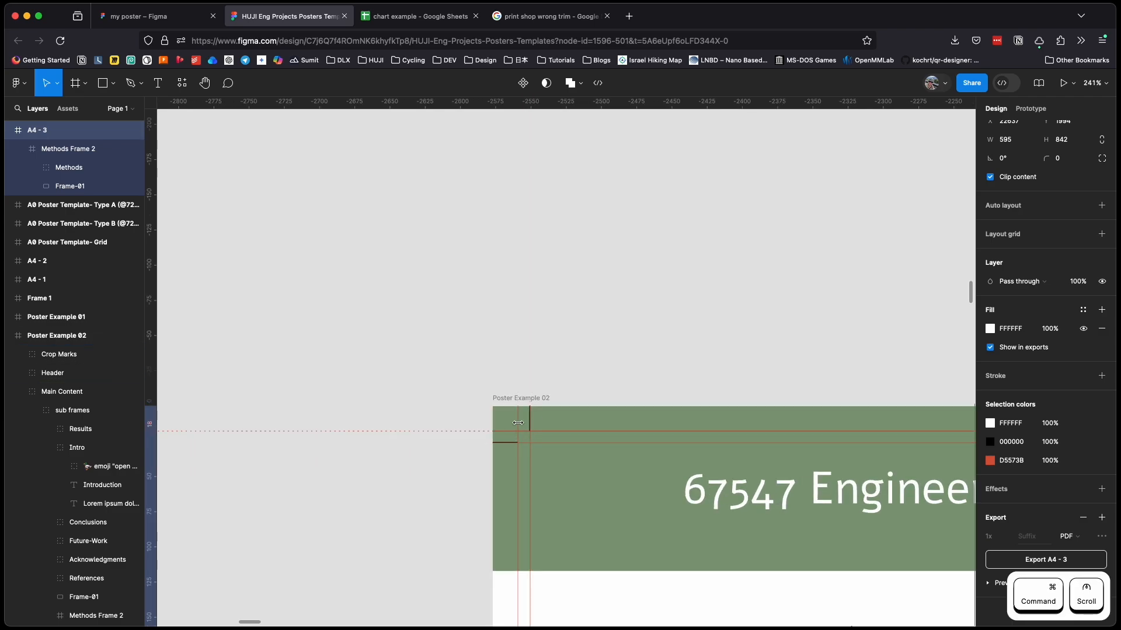
# - Switch to the my poster file and extend the Visible Area frame's upper-left corner to X 0, Y 0, covering the crop mark margin
pyautogui.click(159, 17)
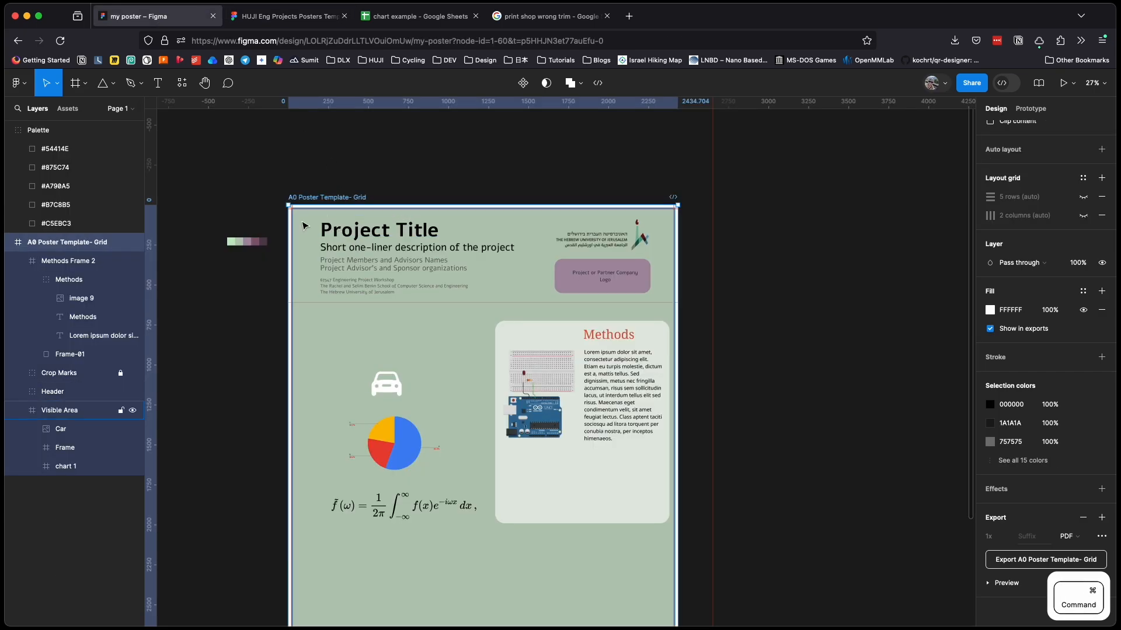
pyautogui.keyDown('super'); pyautogui.scroll(5, 314, 209); pyautogui.keyUp('super')
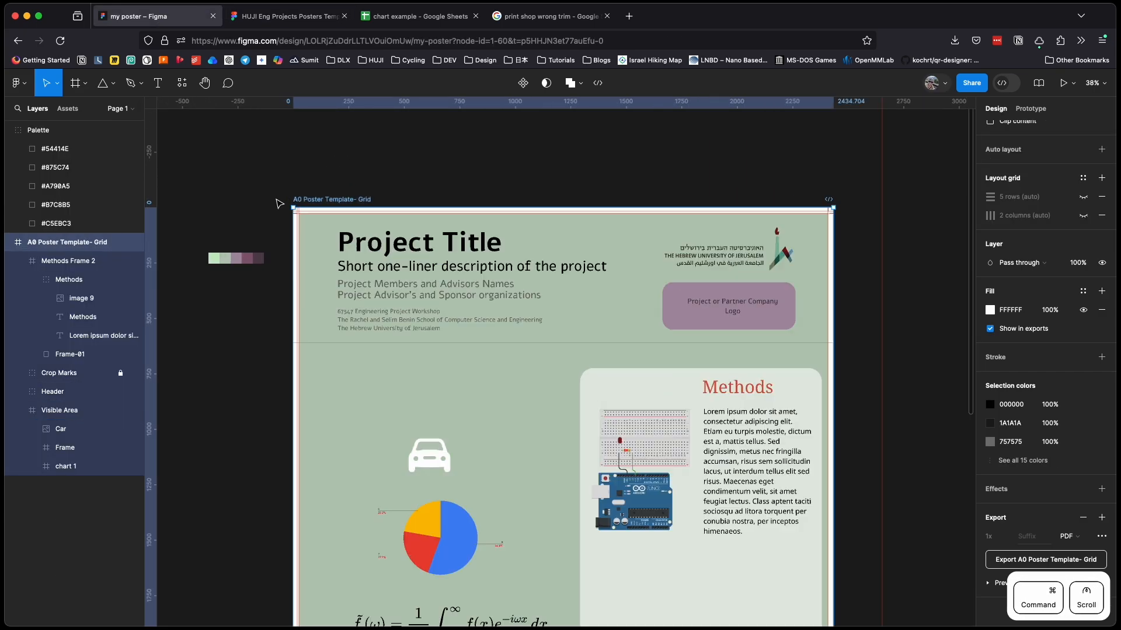
pyautogui.keyDown('super'); pyautogui.scroll(4, 318, 217); pyautogui.keyUp('super')
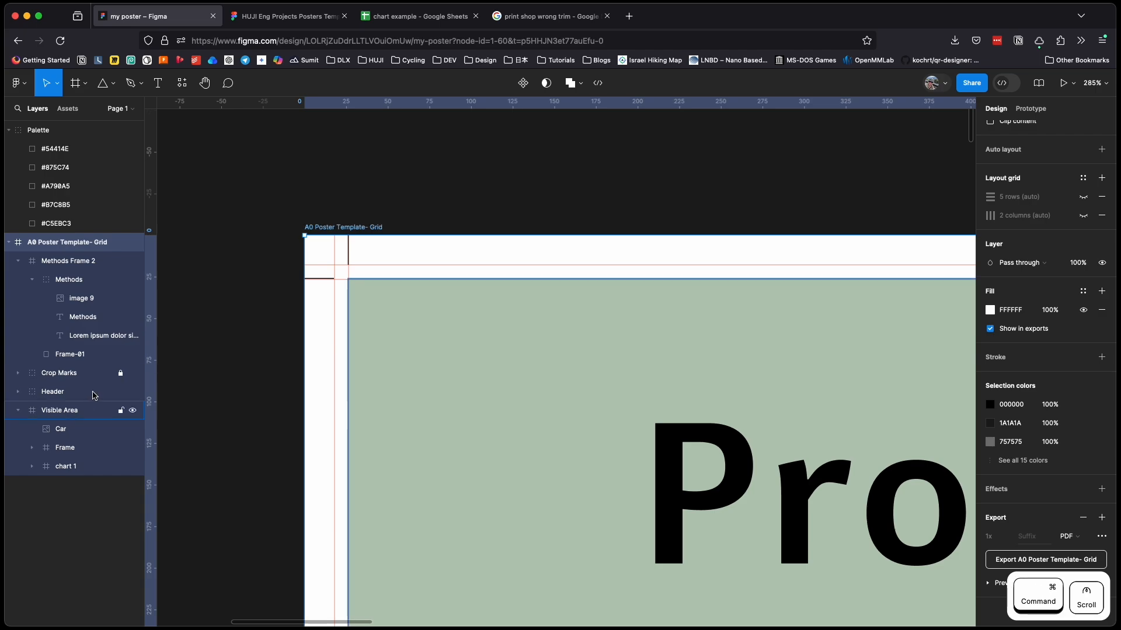
pyautogui.click(187, 251)
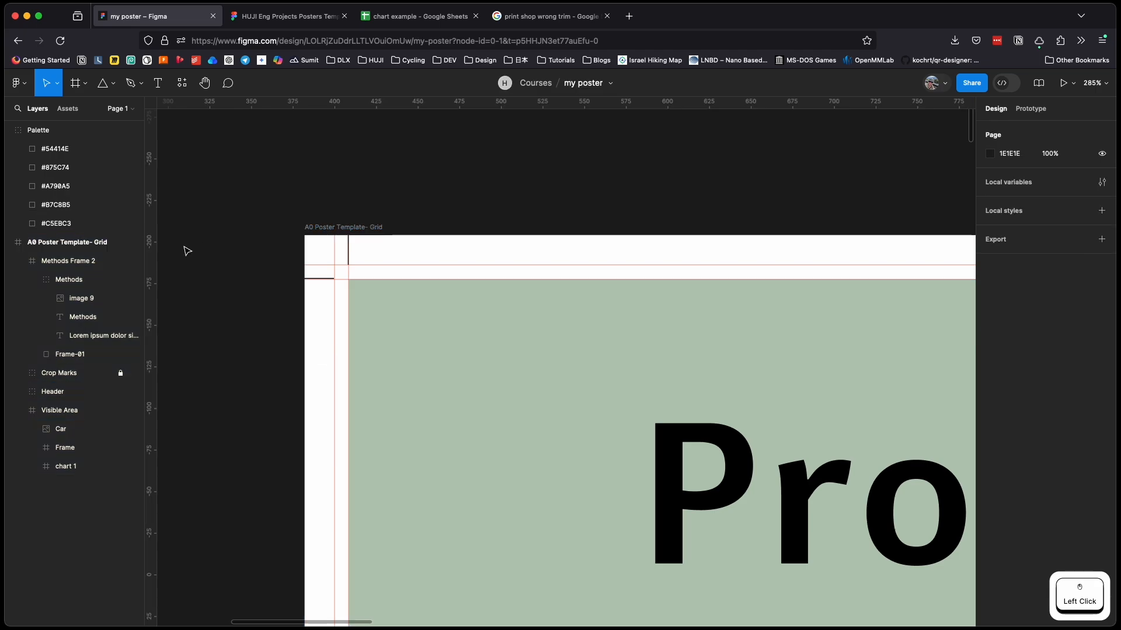
pyautogui.click(75, 410)
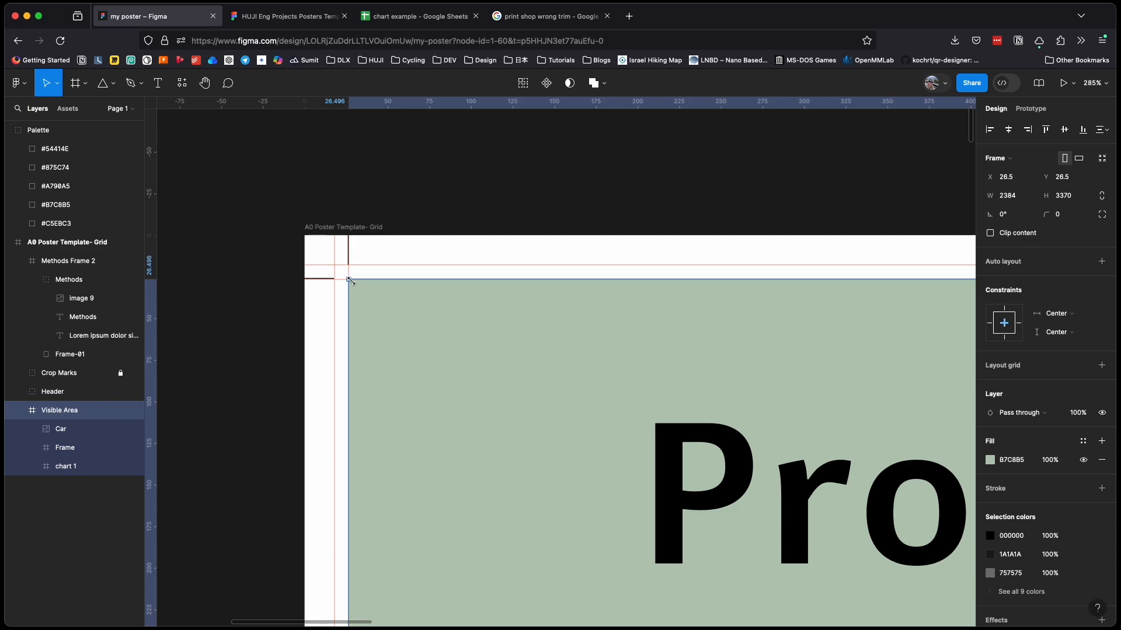
pyautogui.moveTo(348, 279); pyautogui.dragTo(304, 236)
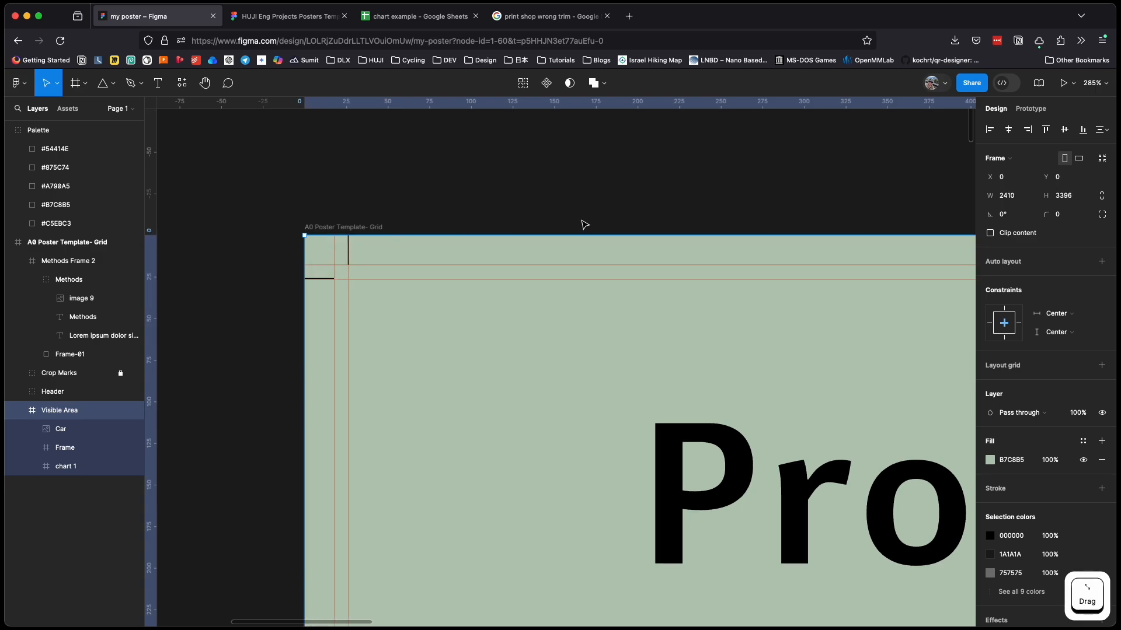
# - Extend the Visible Area frame's right edge to the poster's outer edge, making it 2435 wide
pyautogui.scroll(-3, 584, 225)
pyautogui.hscroll(10, 583, 234)
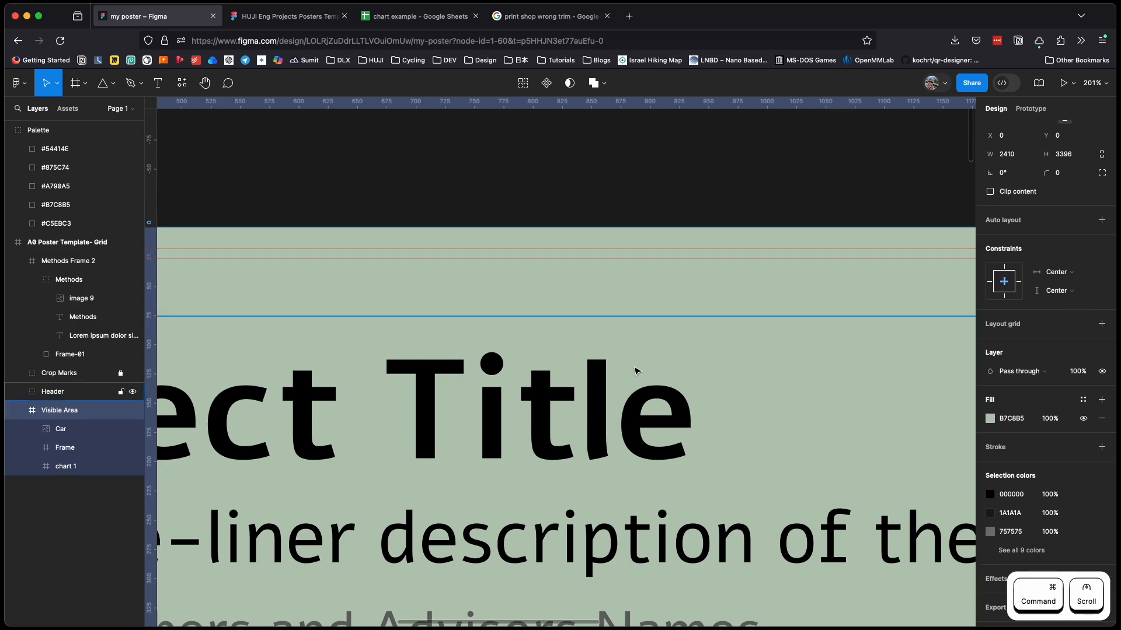
pyautogui.scroll(-10, 768, 340)
pyautogui.hscroll(10, 688, 176)
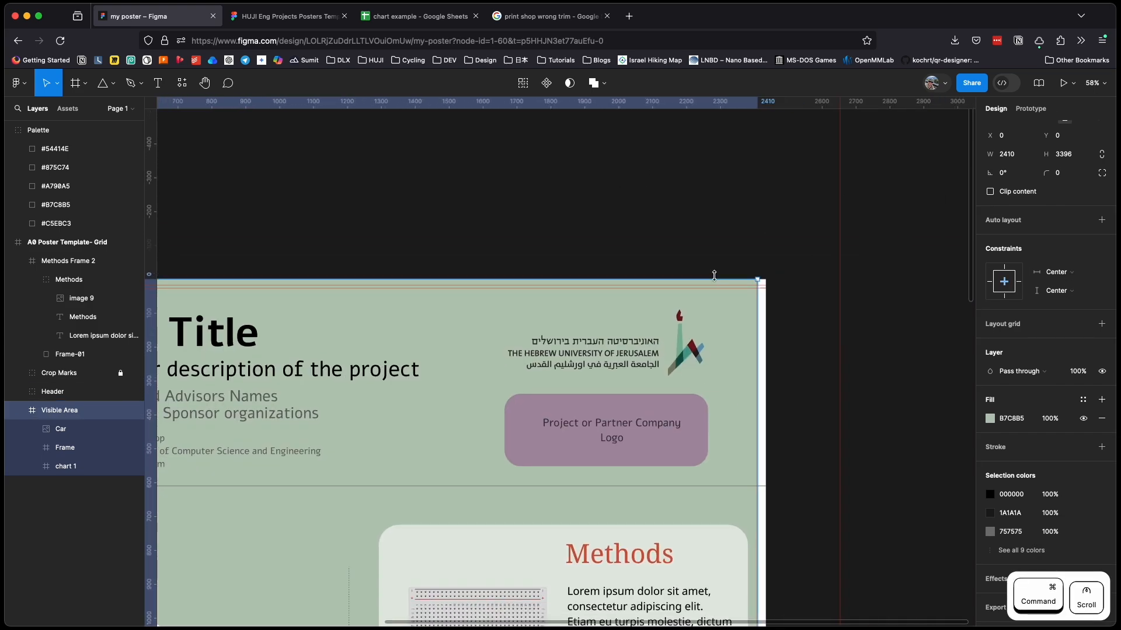
pyautogui.moveTo(760, 356); pyautogui.dragTo(767, 356)
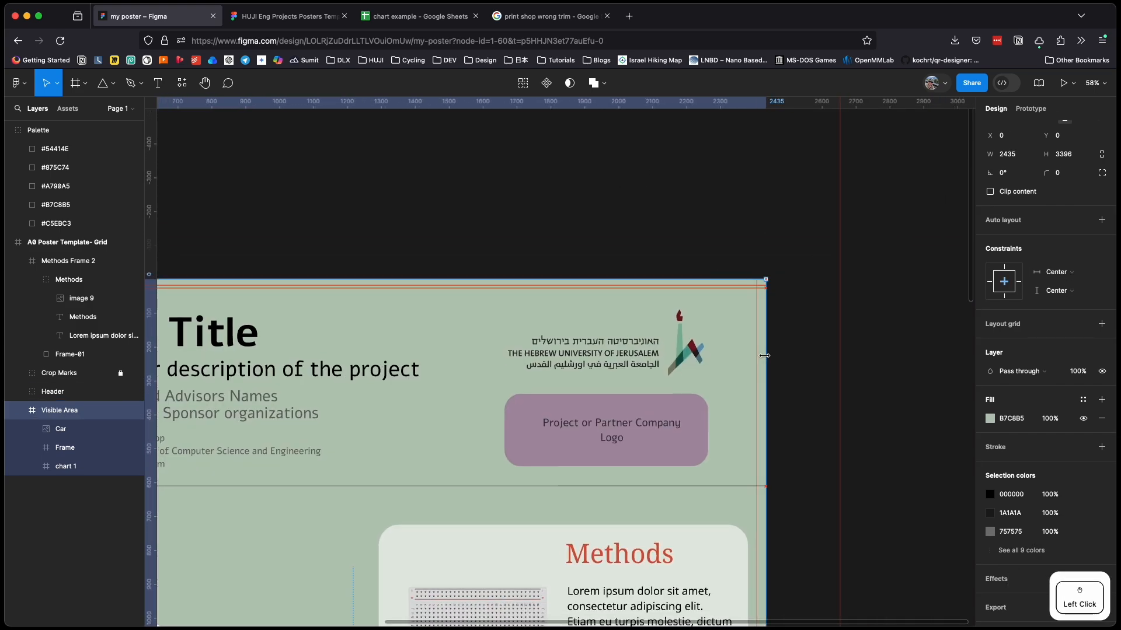
# - Extend the Visible Area frame's lower edge to the poster's outer edge, making it 3420 high
pyautogui.scroll(-10, 783, 438)
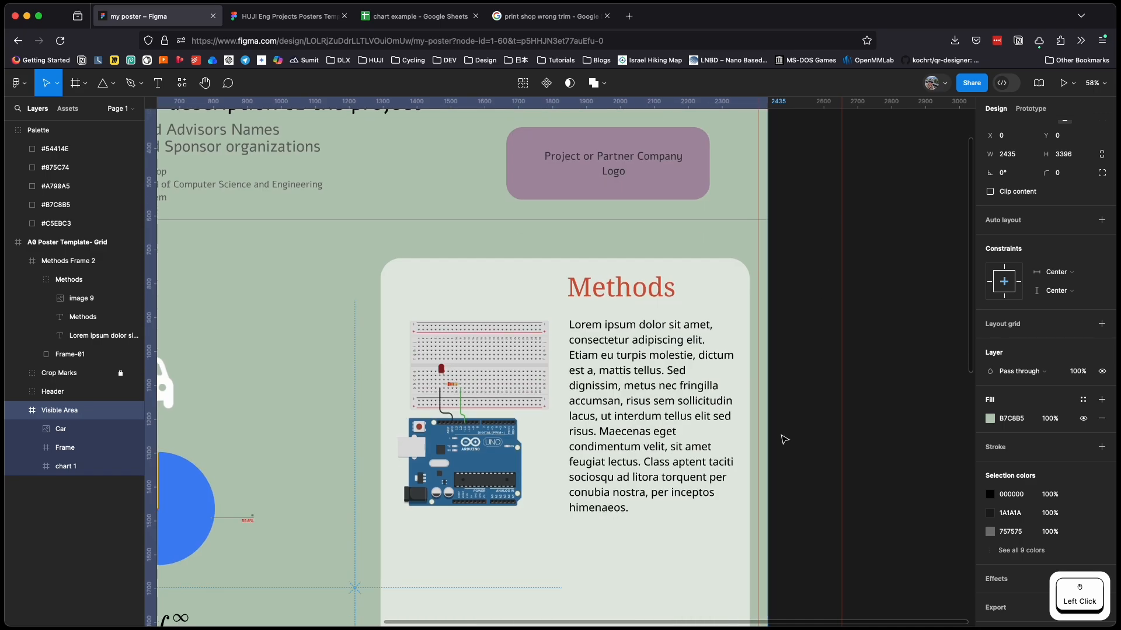
pyautogui.scroll(15, 368, 433)
pyautogui.scroll(-10, 360, 429)
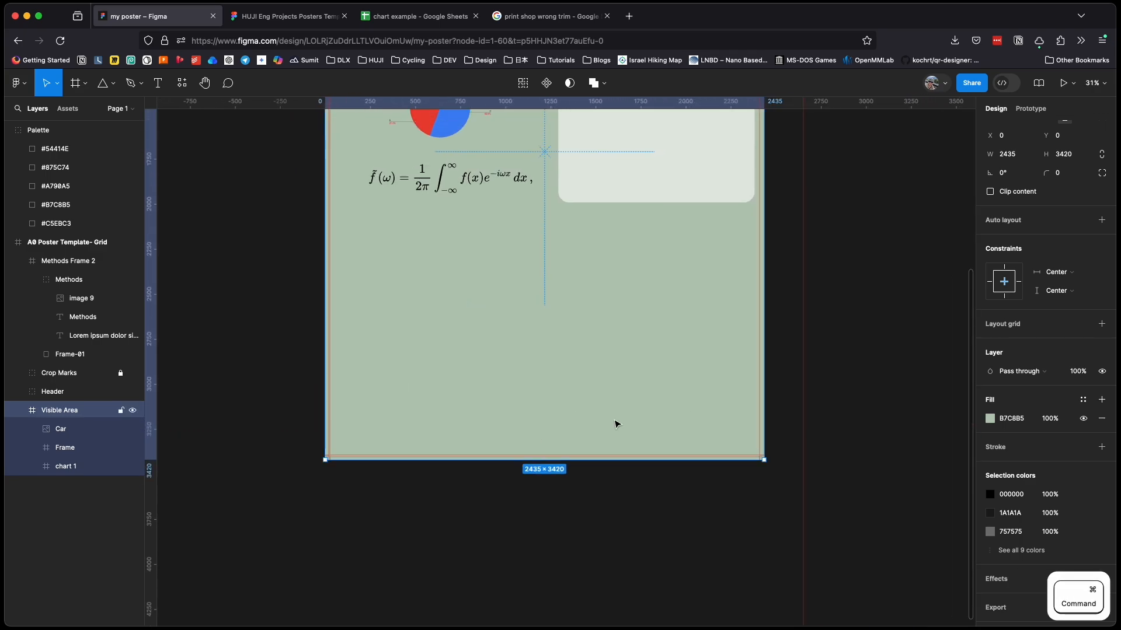
pyautogui.scroll(5, 613, 421)
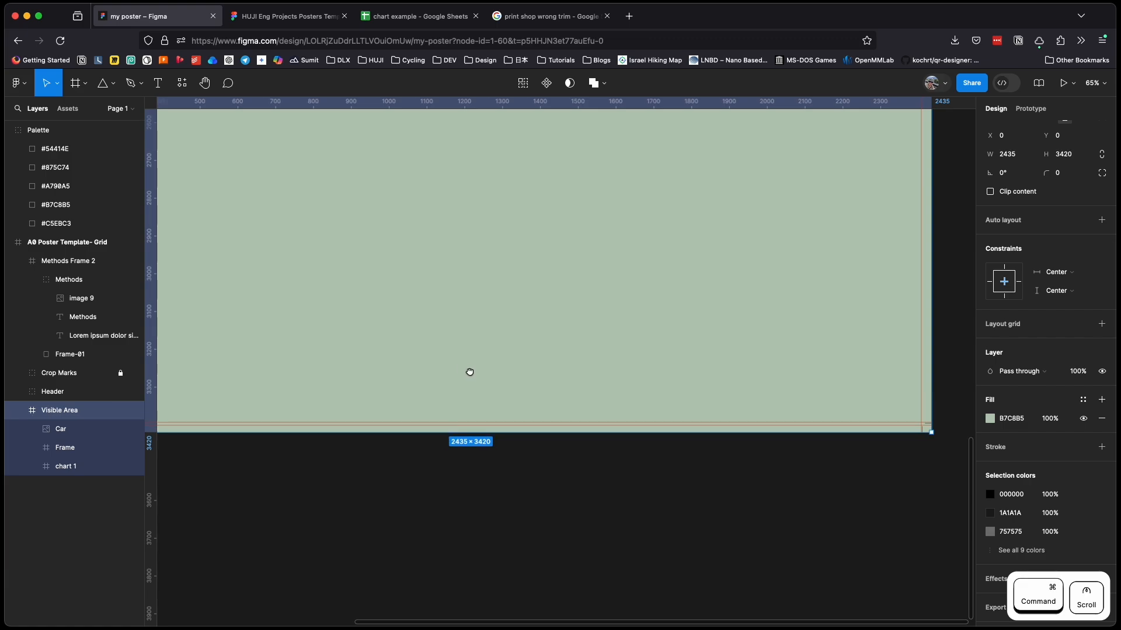
pyautogui.scroll(-5, 467, 370)
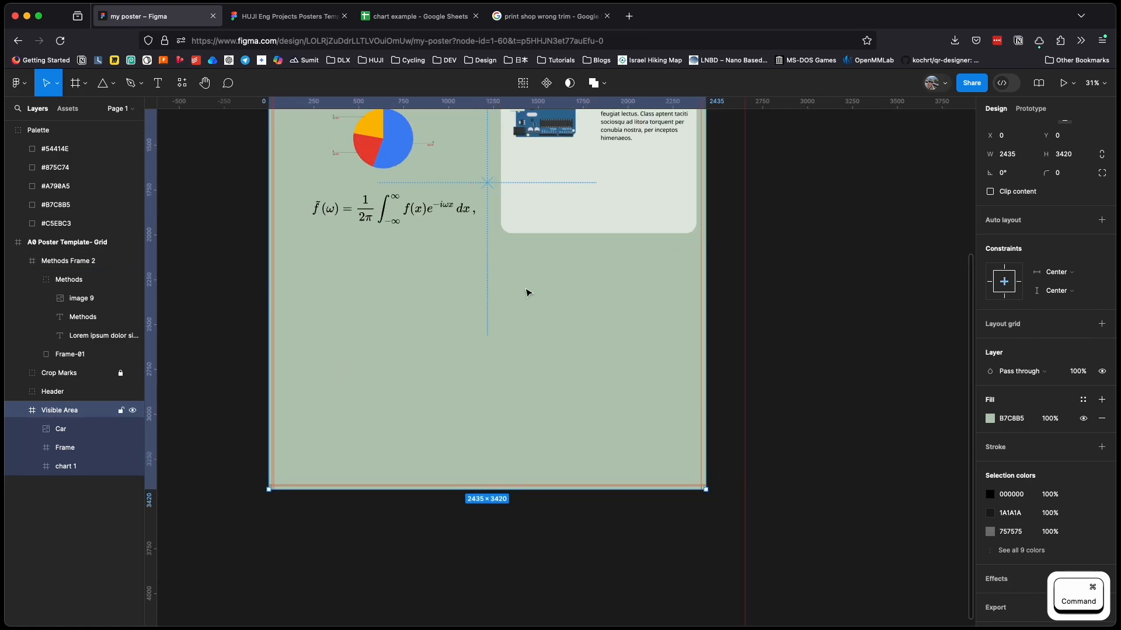
# - Draw a triangle about 493 × 493 below the Methods panel, overlapping the poster's right edge
pyautogui.scroll(5, 527, 292)
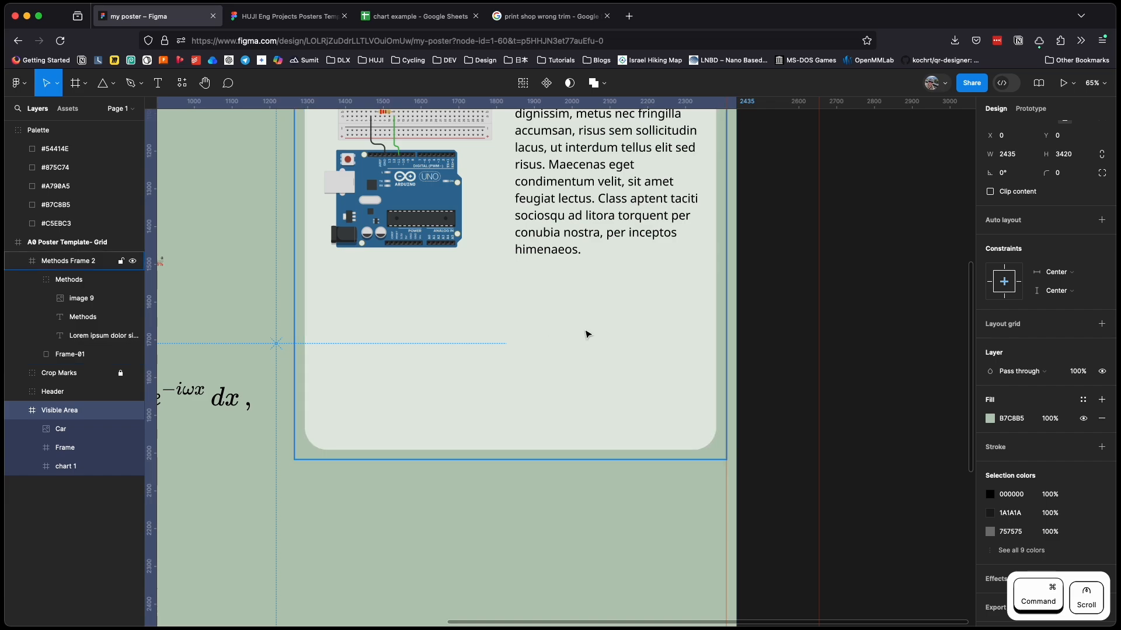
pyautogui.scroll(3, 587, 333)
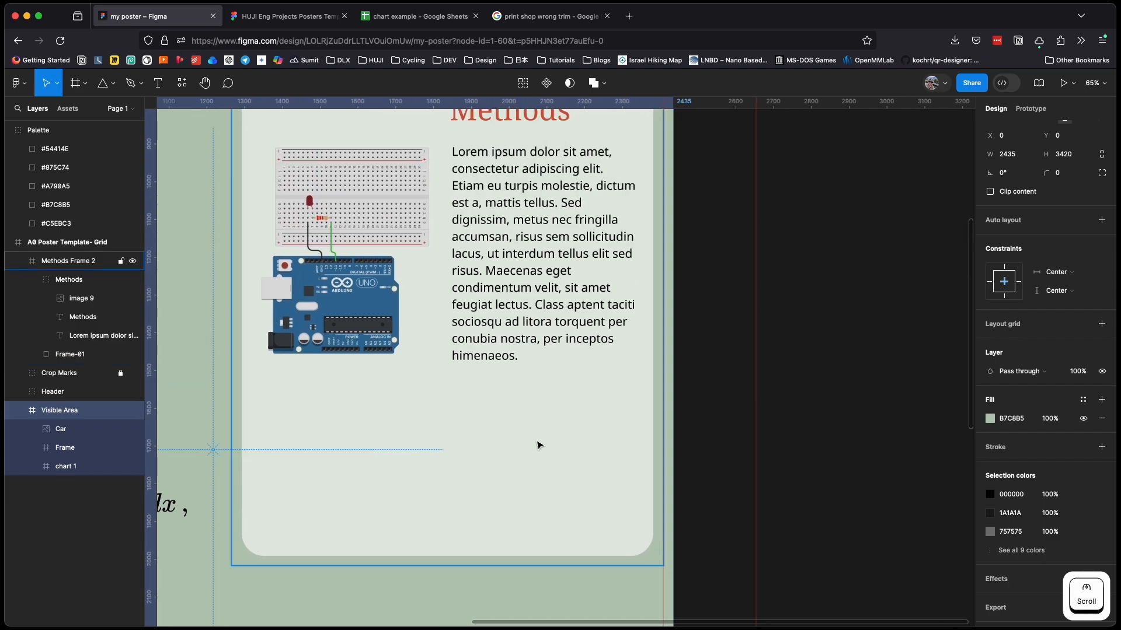
pyautogui.click(619, 431)
pyautogui.click(619, 431)
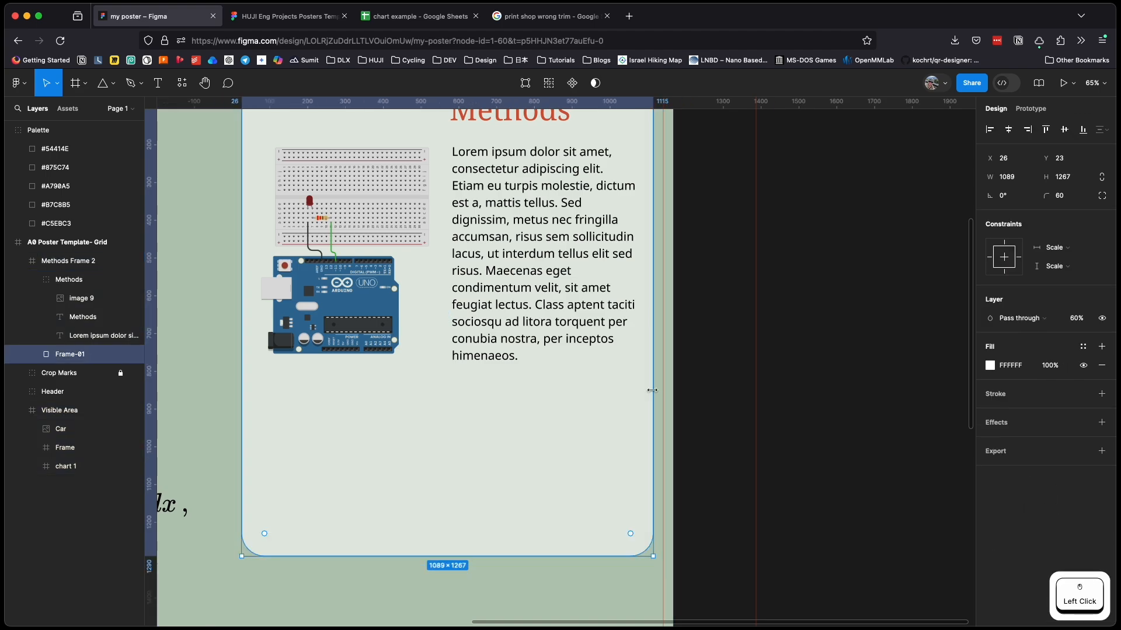
pyautogui.click(77, 83)
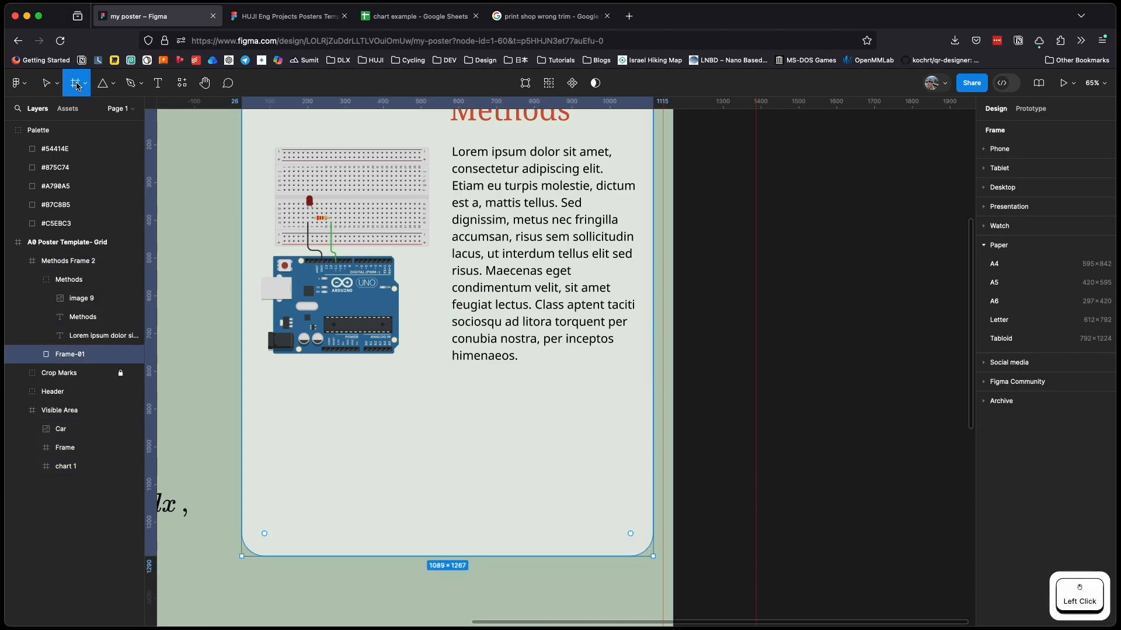
pyautogui.click(112, 84)
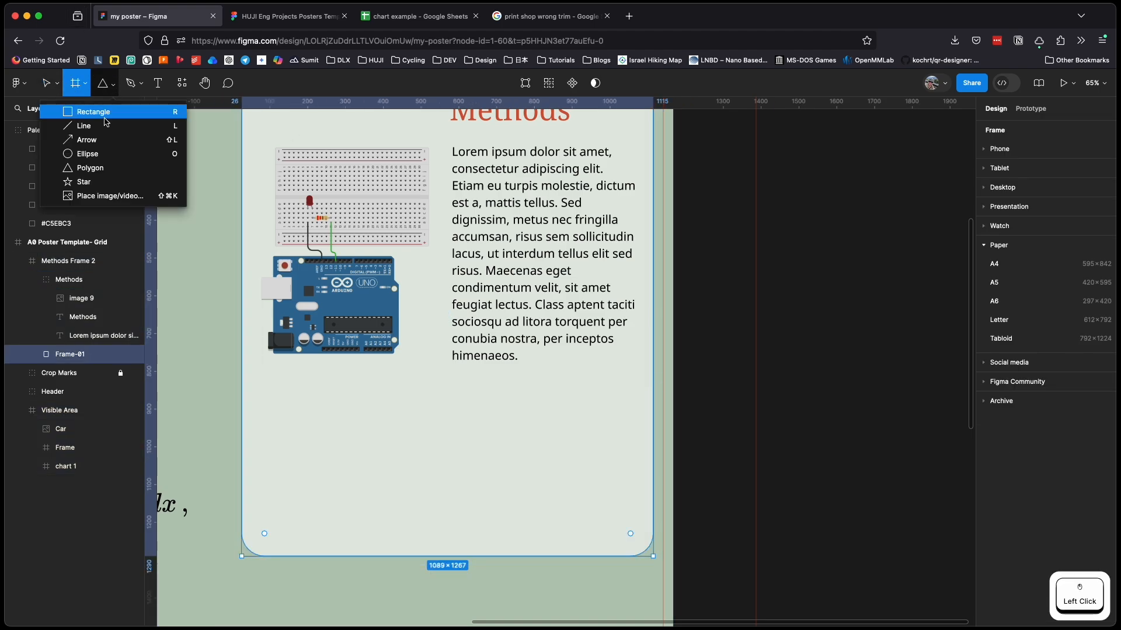
pyautogui.click(93, 168)
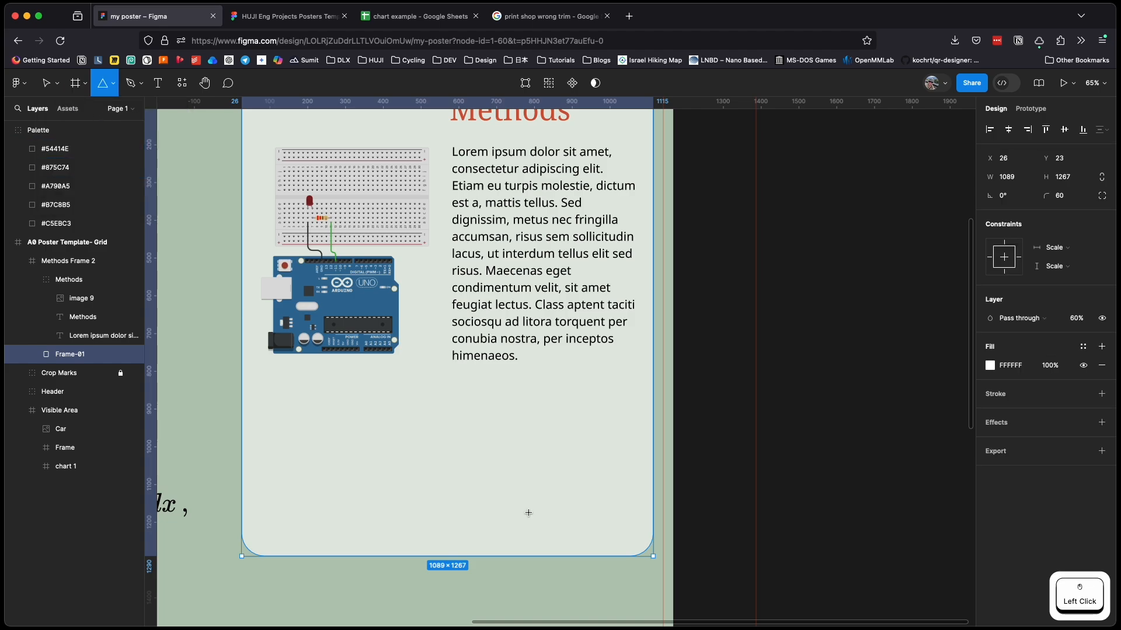
pyautogui.scroll(-3, 664, 490)
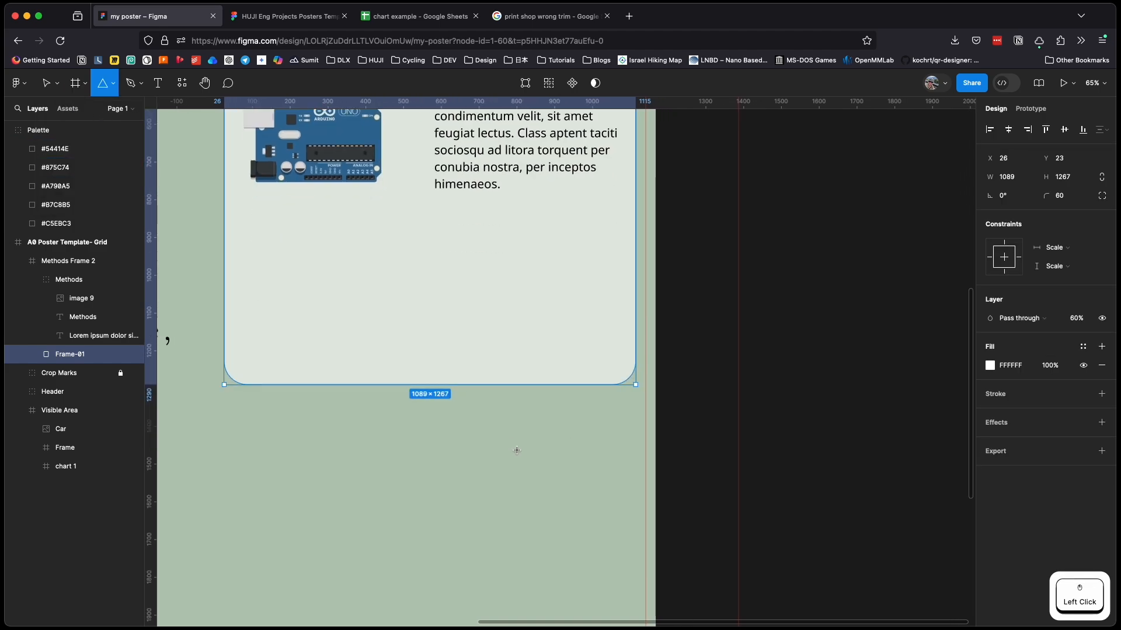
pyautogui.moveTo(511, 444); pyautogui.dragTo(698, 629)
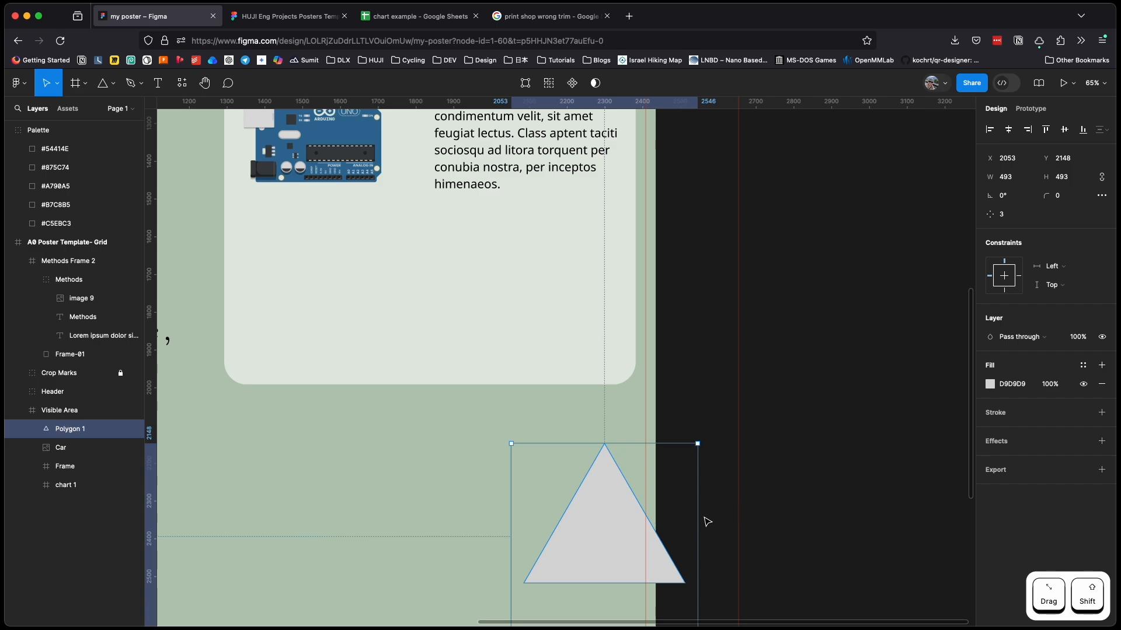
# - Move the triangle inside the poster's right trim guide, to about X 1860, Y 2187
pyautogui.scroll(-3, 764, 467)
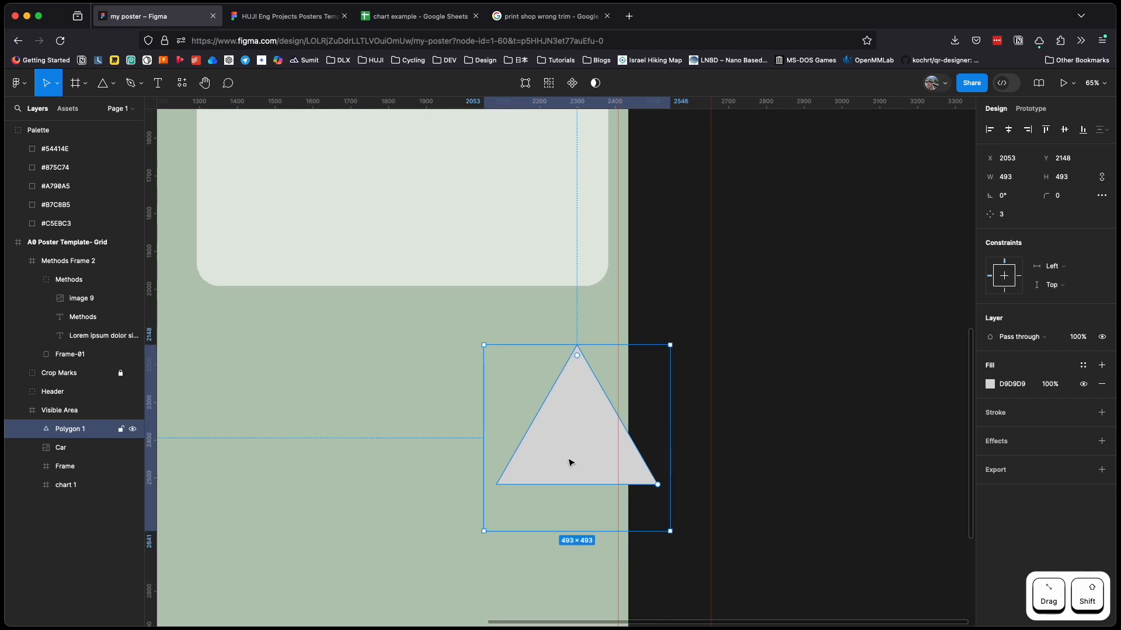
pyautogui.moveTo(575, 462); pyautogui.dragTo(545, 469)
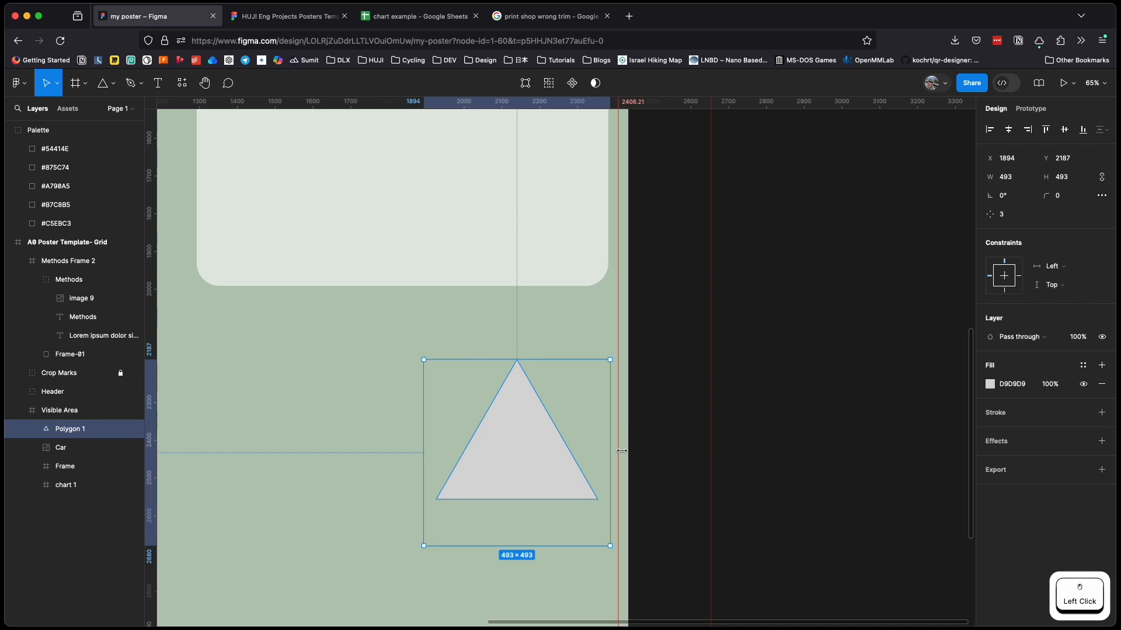
pyautogui.click(660, 465)
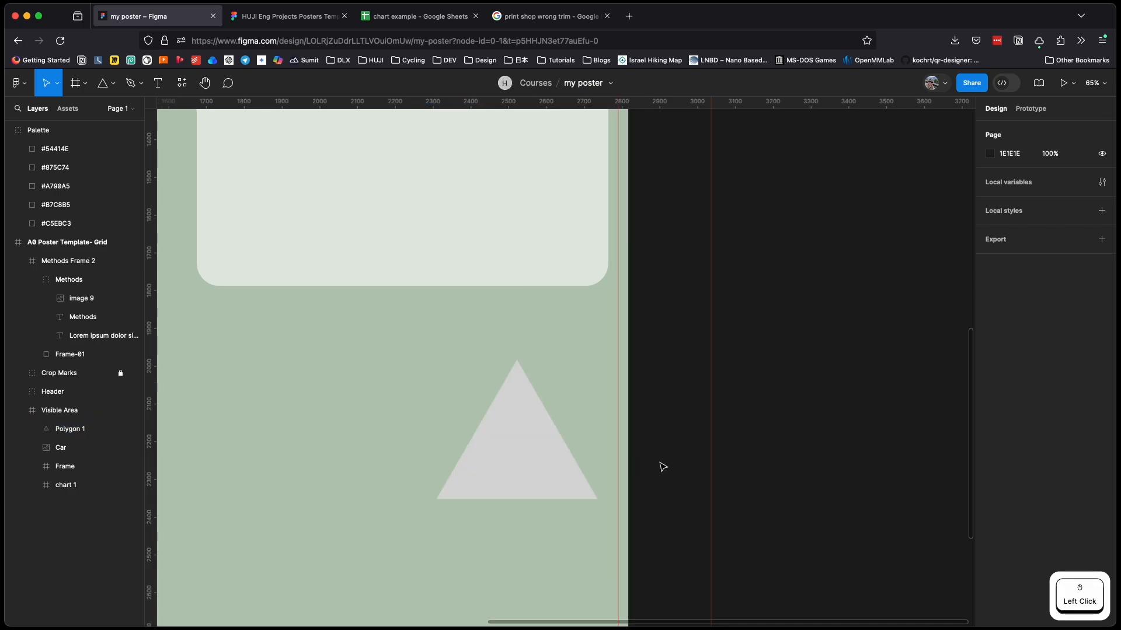
pyautogui.click(576, 490)
pyautogui.press('super+z')
pyautogui.click(551, 470)
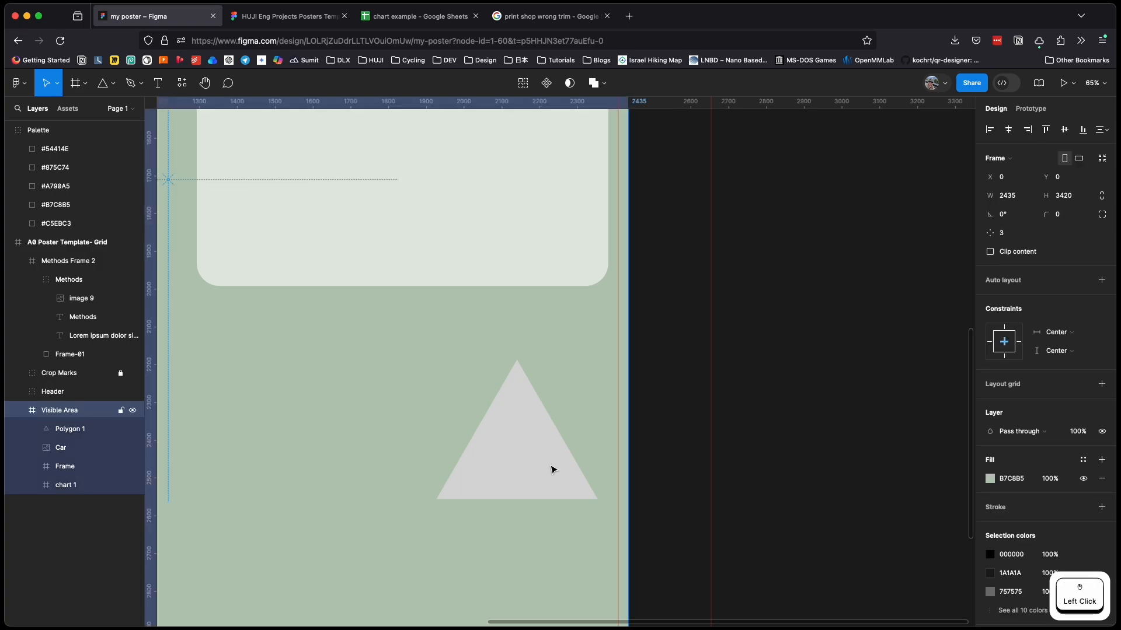
pyautogui.click(551, 467)
pyautogui.moveTo(551, 467); pyautogui.dragTo(537, 466)
# - Shift the Methods body text right and slightly down, up against the panel's right edge
pyautogui.scroll(3, 665, 455)
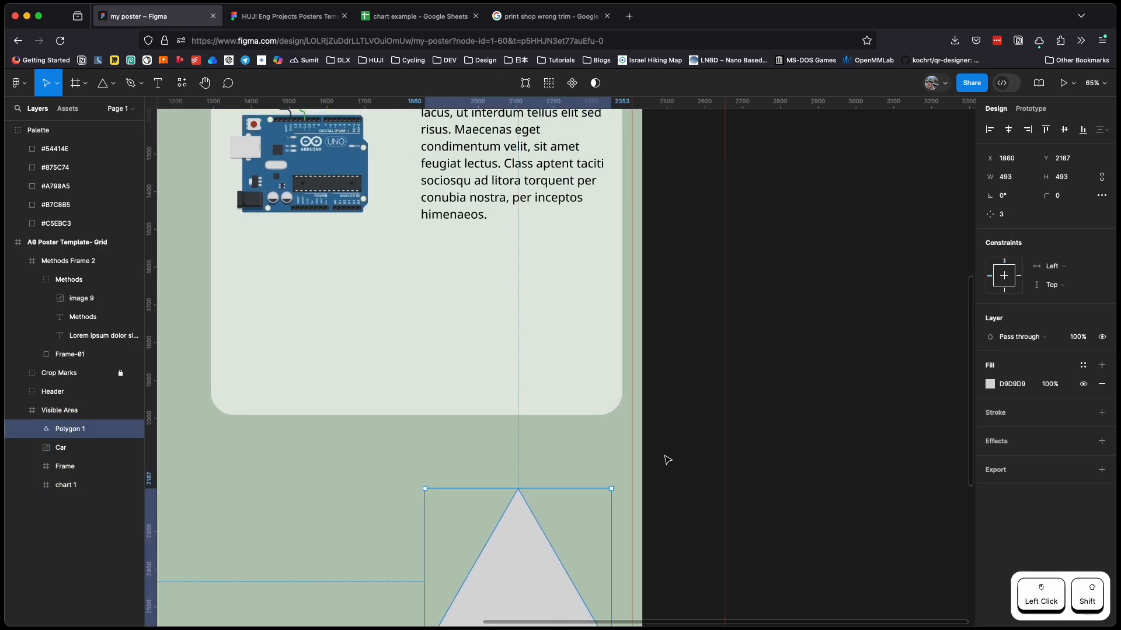
pyautogui.scroll(5, 659, 467)
pyautogui.click(581, 432)
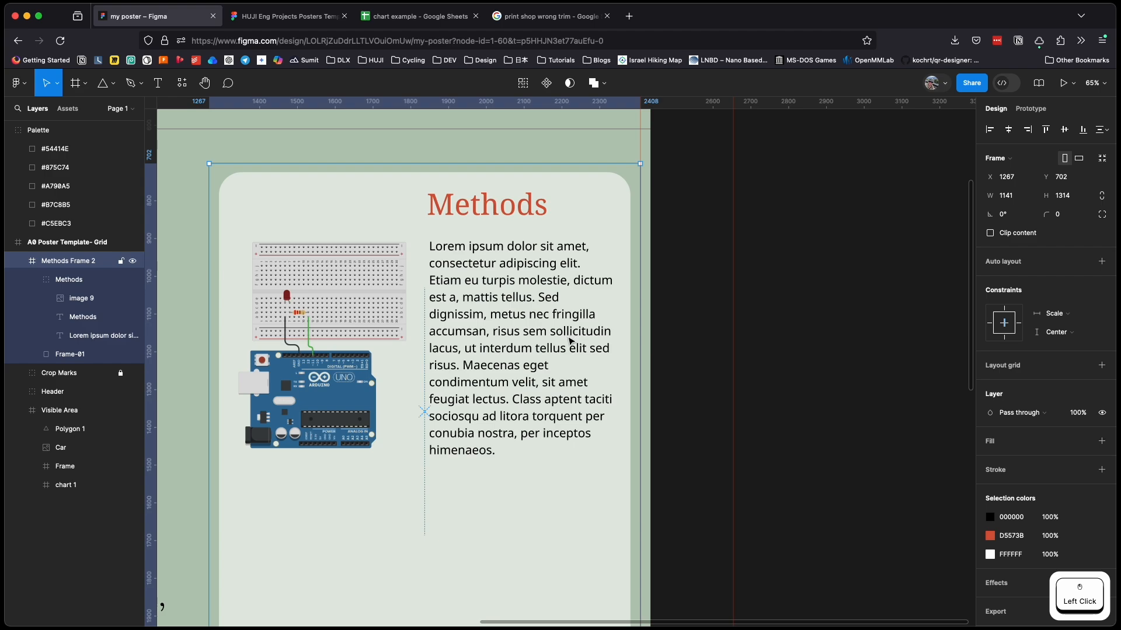
pyautogui.click(572, 338)
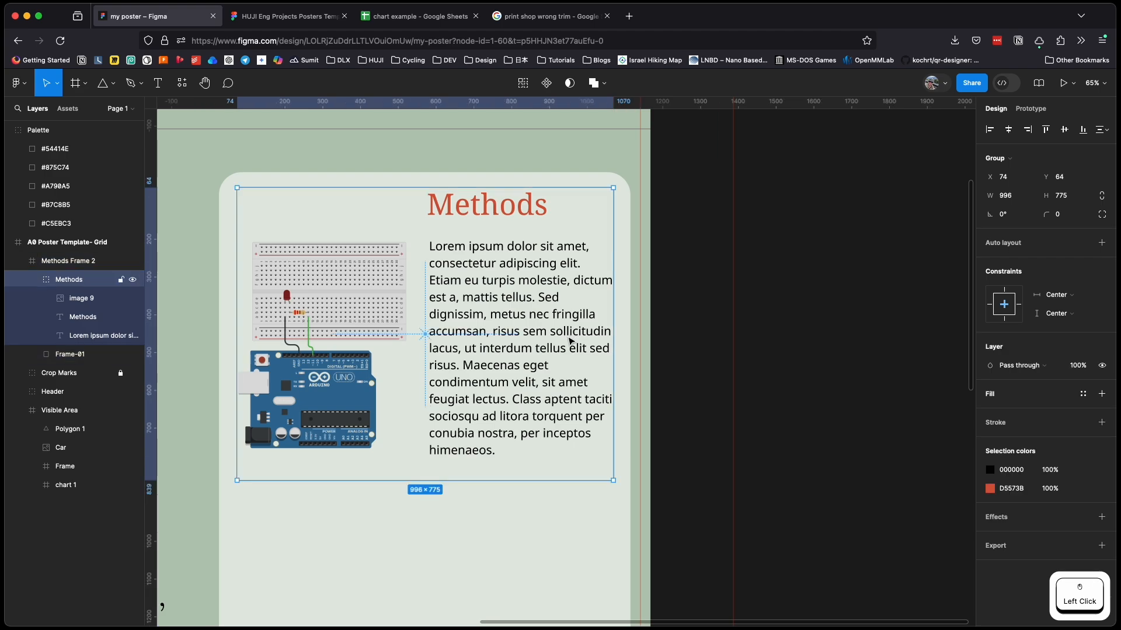
pyautogui.click(569, 342)
pyautogui.moveTo(570, 342); pyautogui.dragTo(580, 350)
pyautogui.click(696, 363)
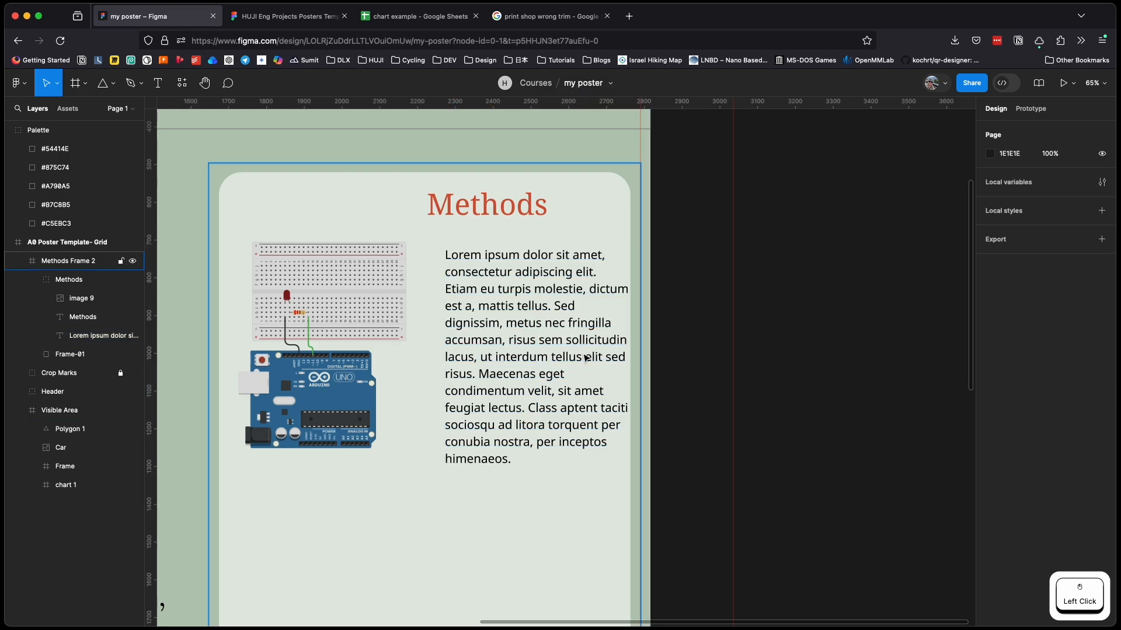
# - Move the Methods body text back from the panel's edge to X 576, Y 218
pyautogui.click(586, 358)
pyautogui.doubleClick(557, 353)
pyautogui.moveTo(558, 353); pyautogui.dragTo(540, 354)
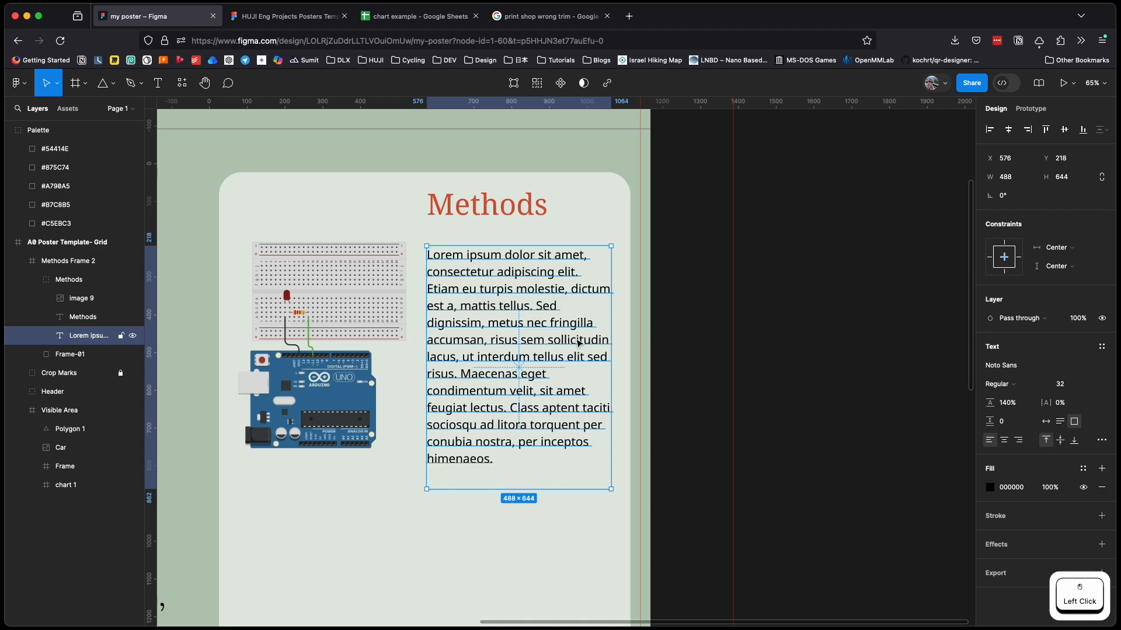
pyautogui.click(688, 360)
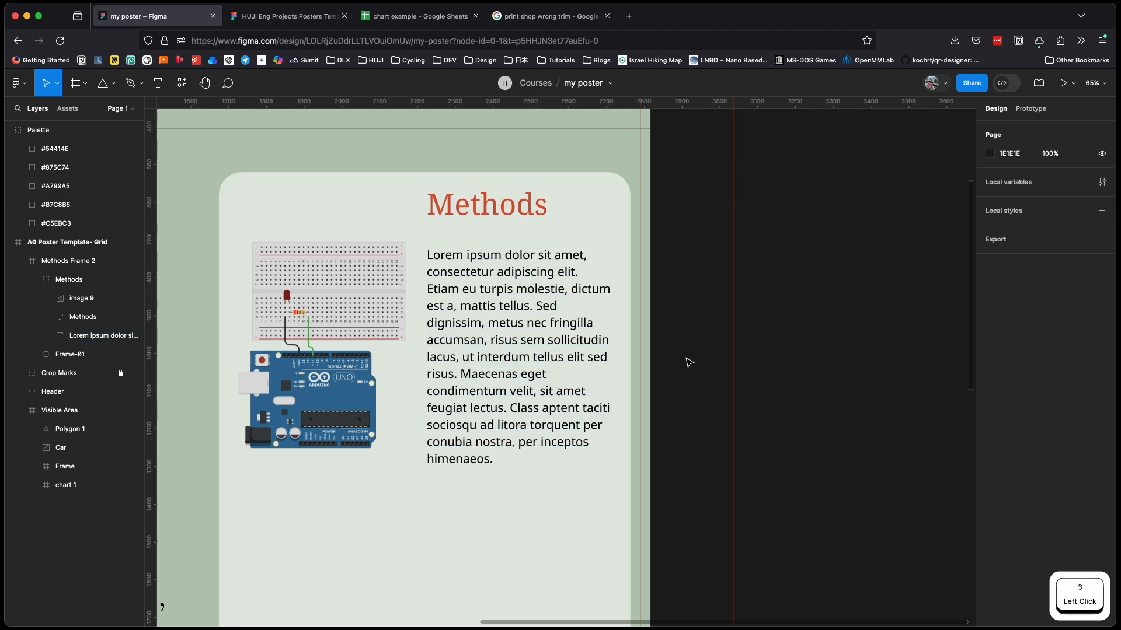
# - Select the A0 Poster Template- Grid frame and remove its existing PDF export setting
pyautogui.scroll(-5, 697, 410)
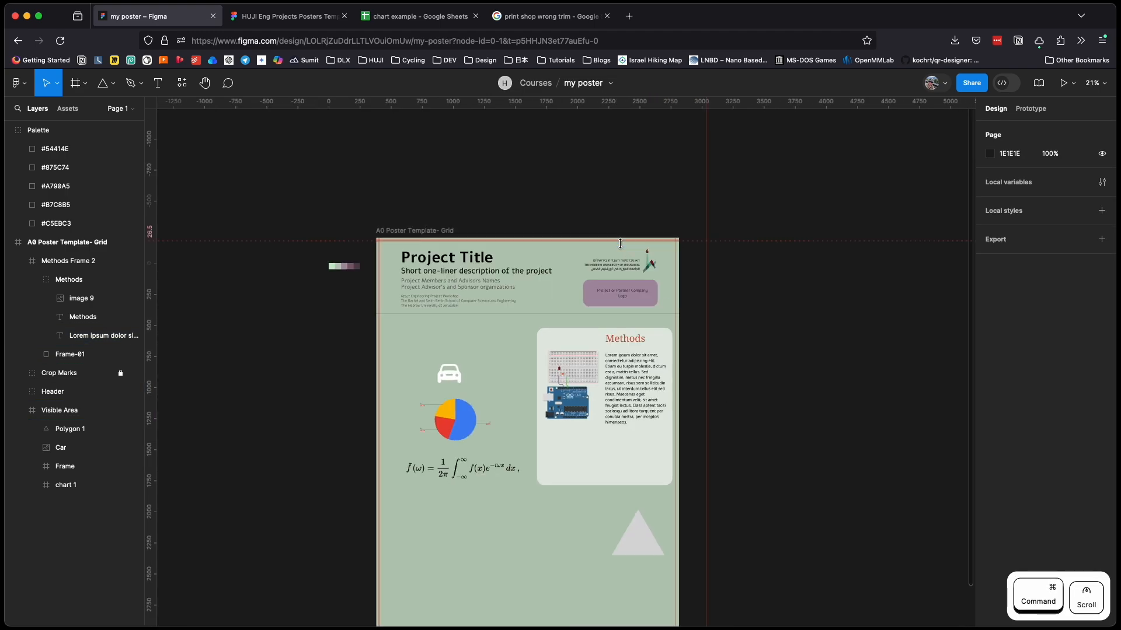
pyautogui.scroll(-3, 406, 187)
pyautogui.hscroll(2, 406, 187)
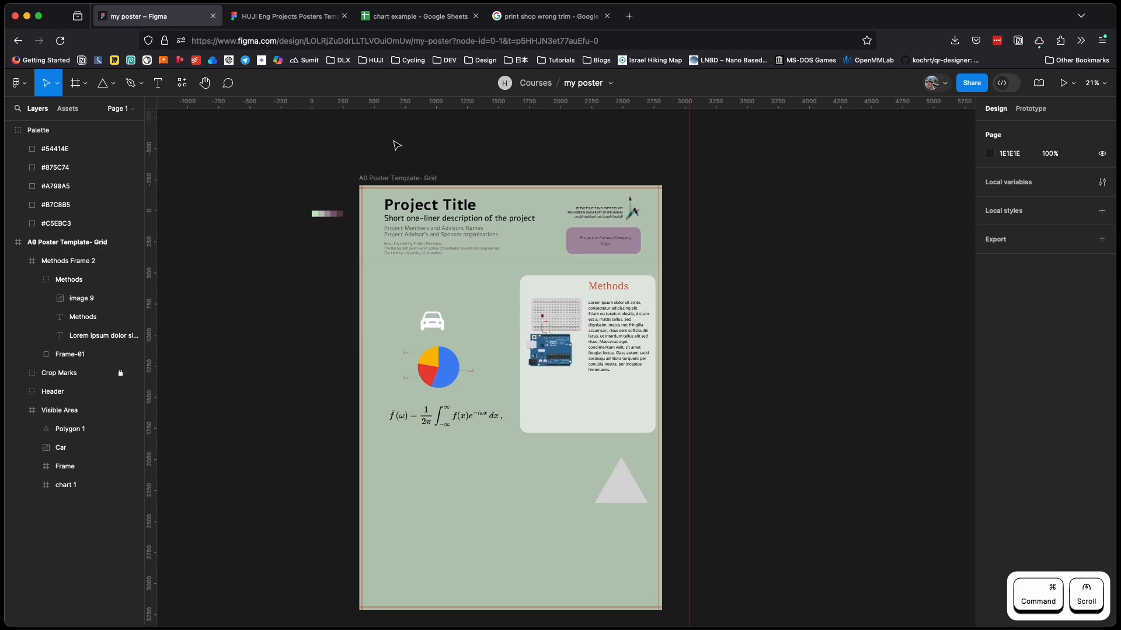
pyautogui.click(361, 167)
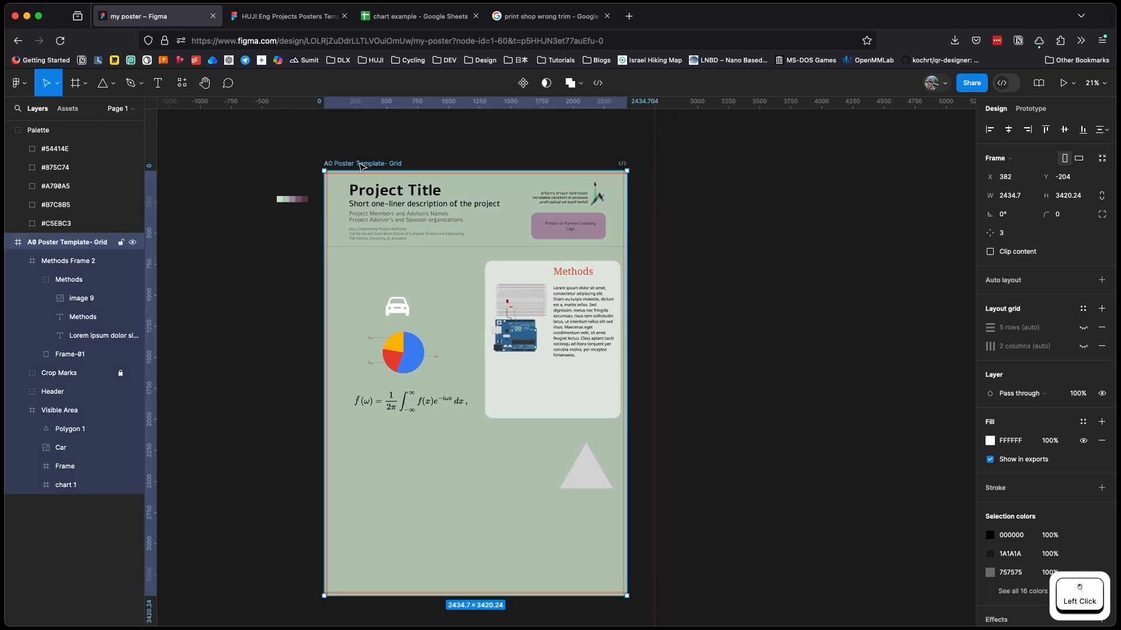
pyautogui.scroll(-3, 1081, 559)
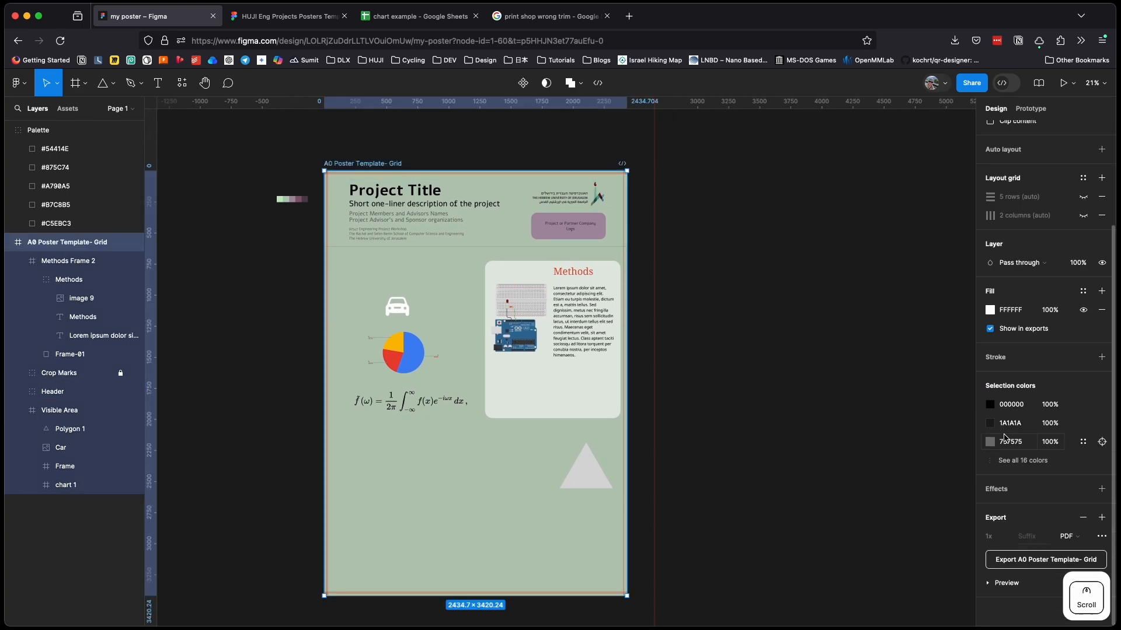
pyautogui.click(1084, 518)
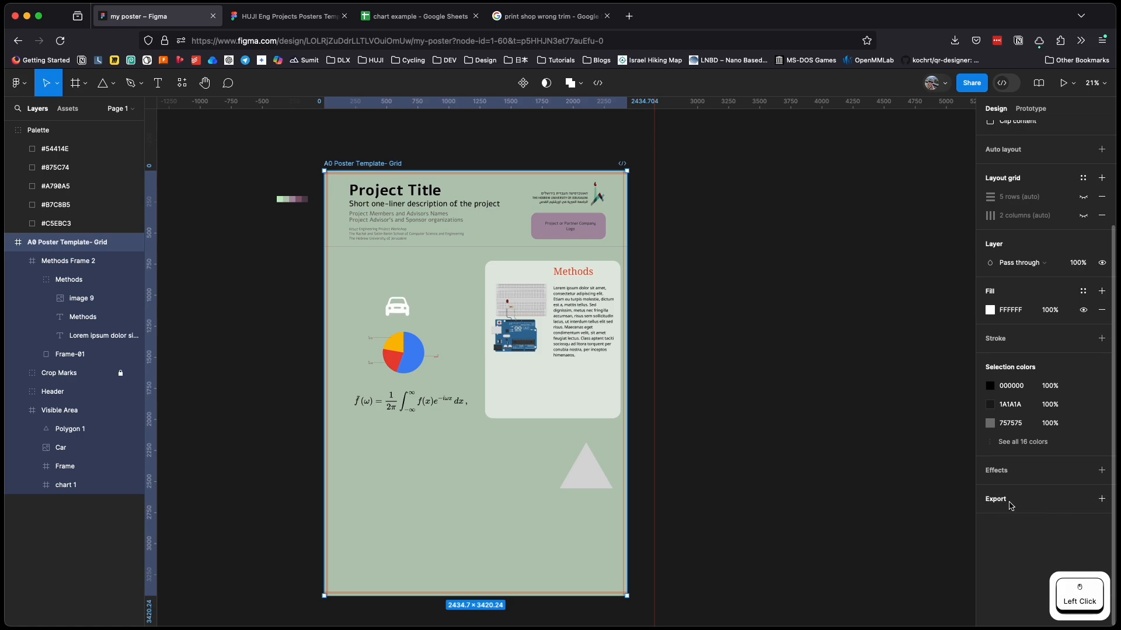
pyautogui.click(748, 414)
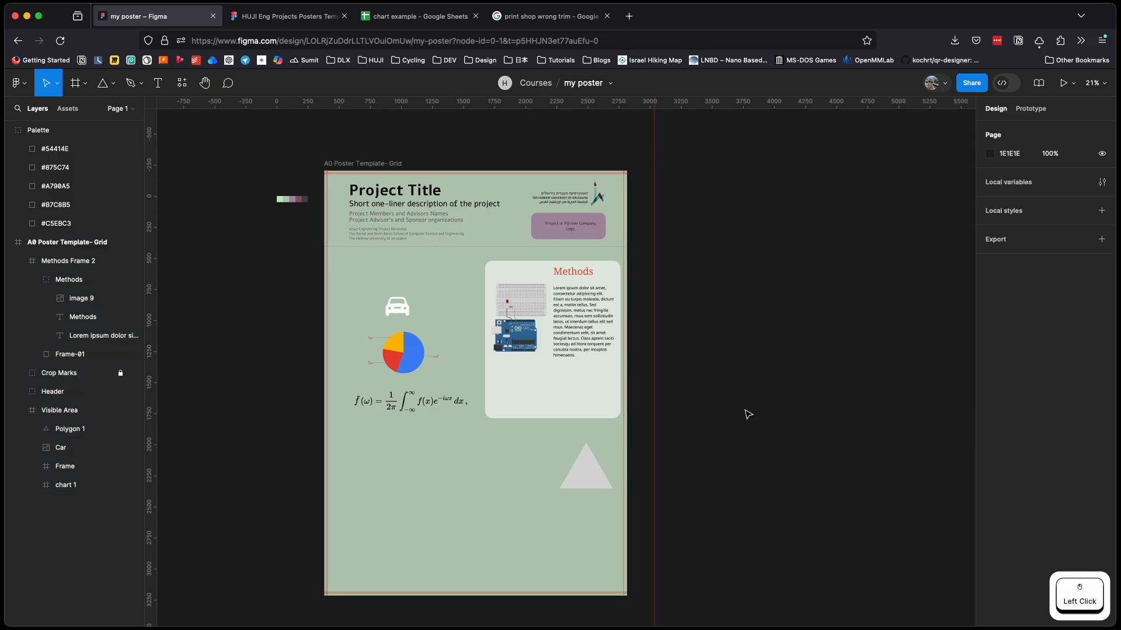
# - Add a new export setting to the A0 Poster Template- Grid frame with PDF as the format
pyautogui.click(400, 169)
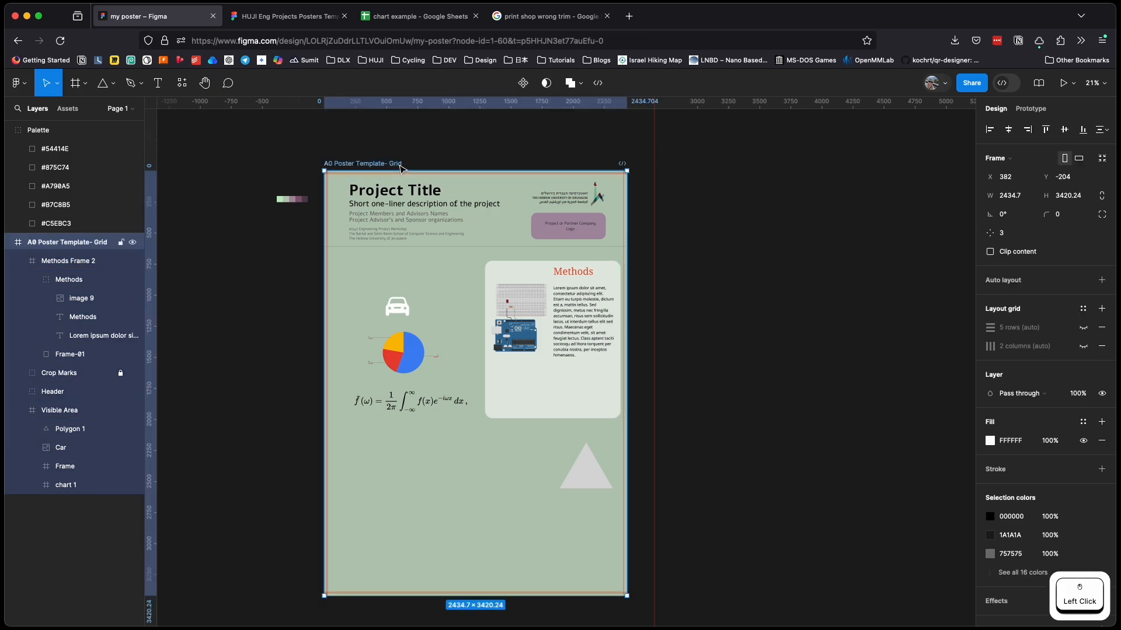
pyautogui.click(283, 186)
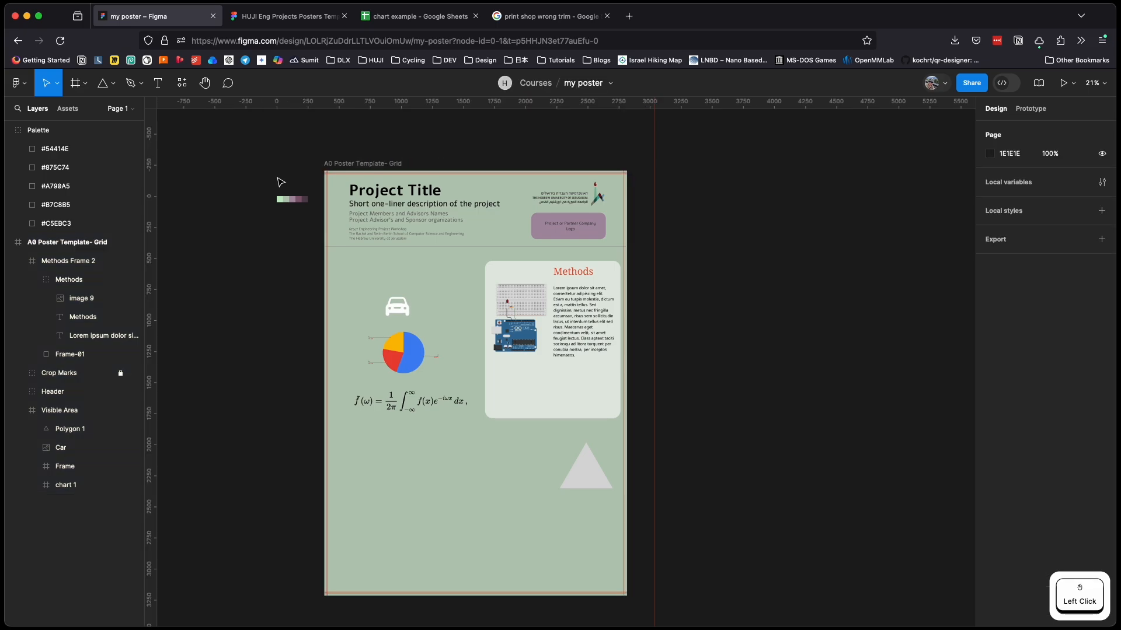
pyautogui.click(379, 169)
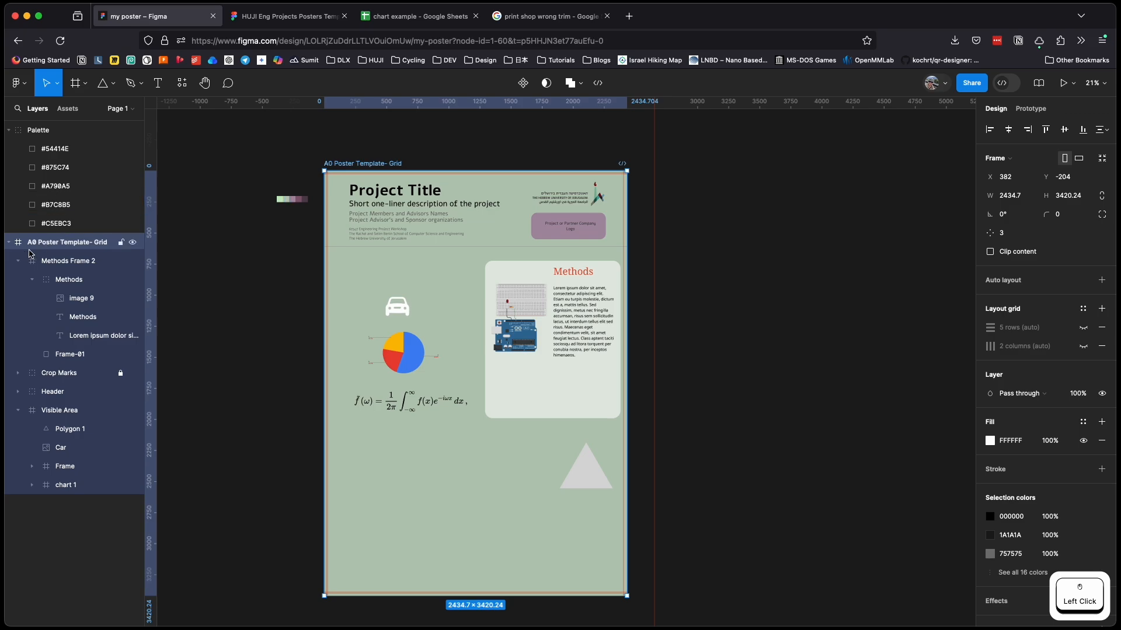
pyautogui.click(52, 245)
pyautogui.scroll(-2, 1018, 325)
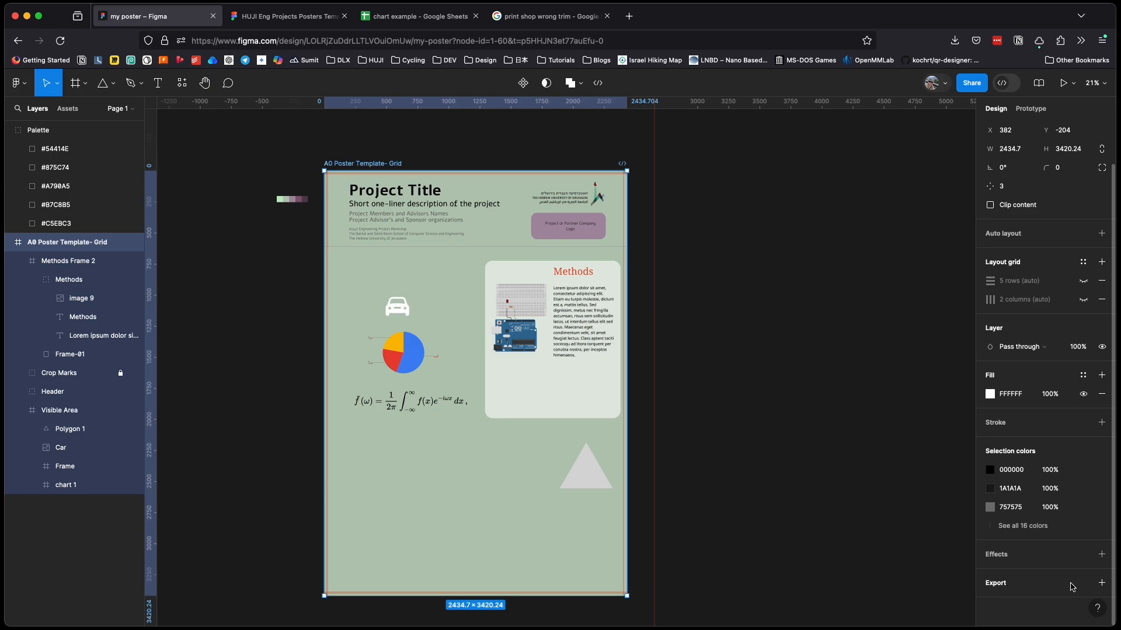
pyautogui.click(1101, 584)
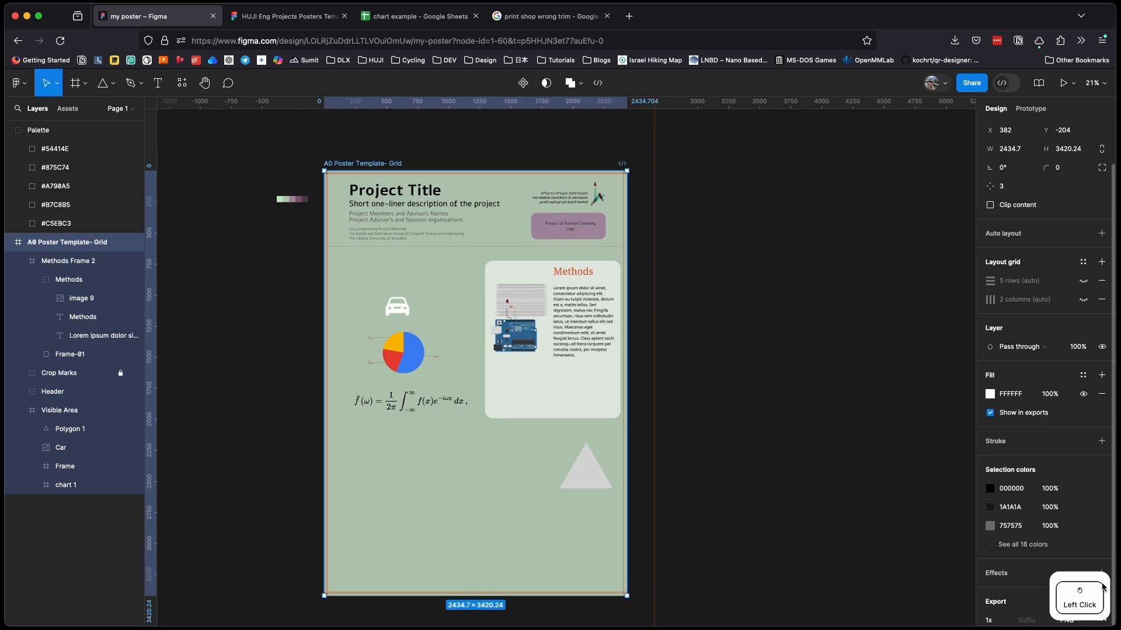
pyautogui.scroll(-3, 1027, 528)
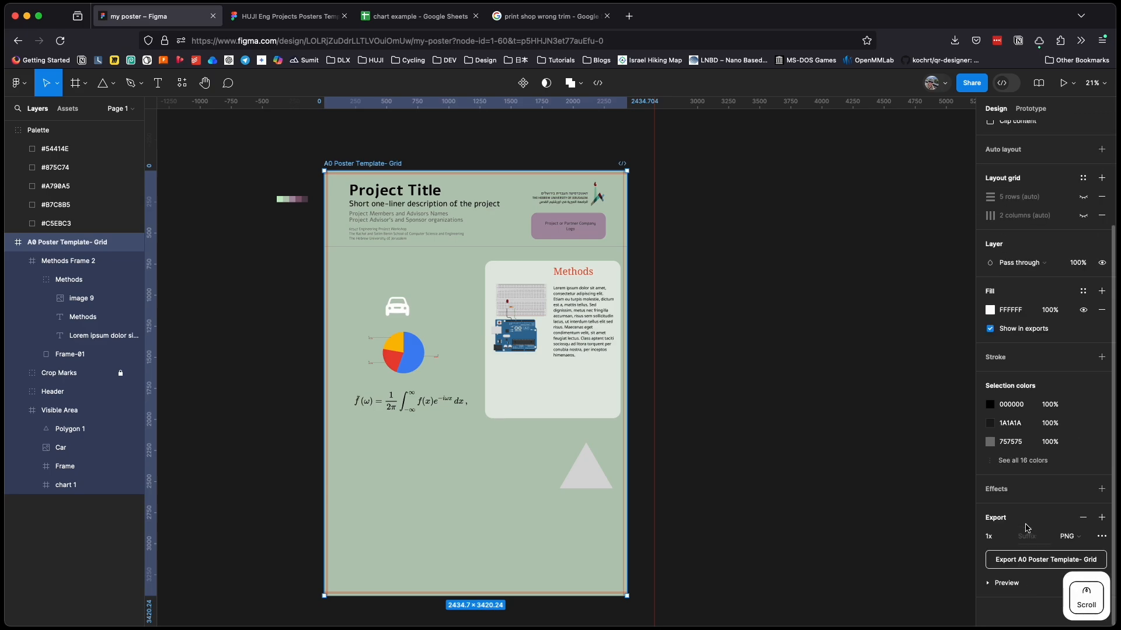
pyautogui.click(1075, 539)
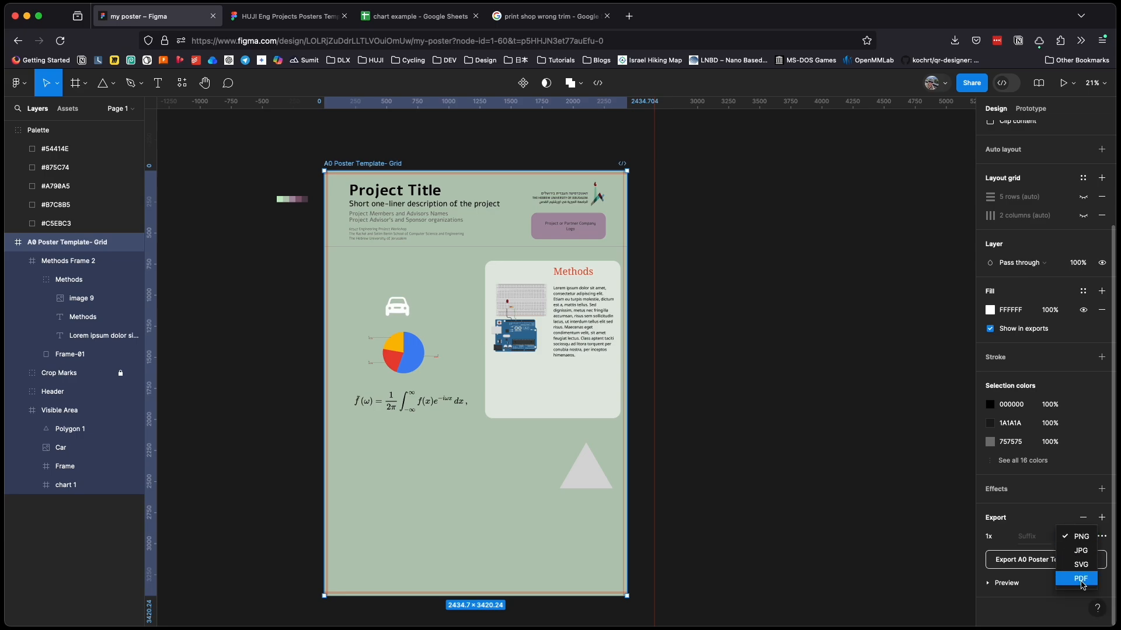
pyautogui.click(1081, 579)
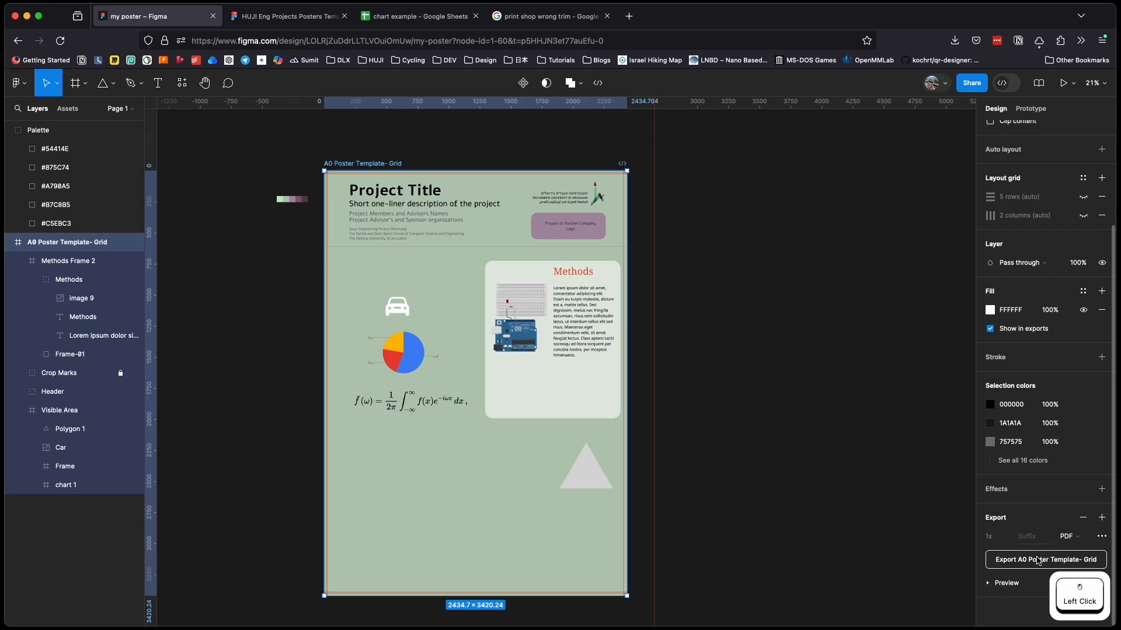
# - Export the poster frame with the suffix v01 and look through the exported PDF down to its lower part
pyautogui.click(1044, 540)
pyautogui.write('v01')
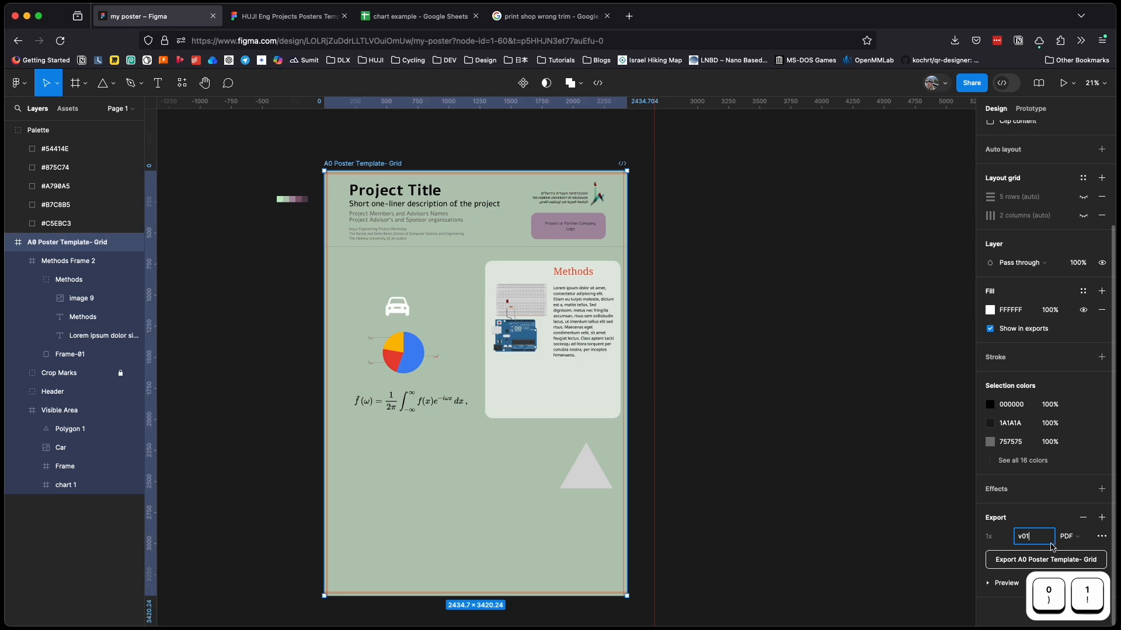
pyautogui.click(1015, 561)
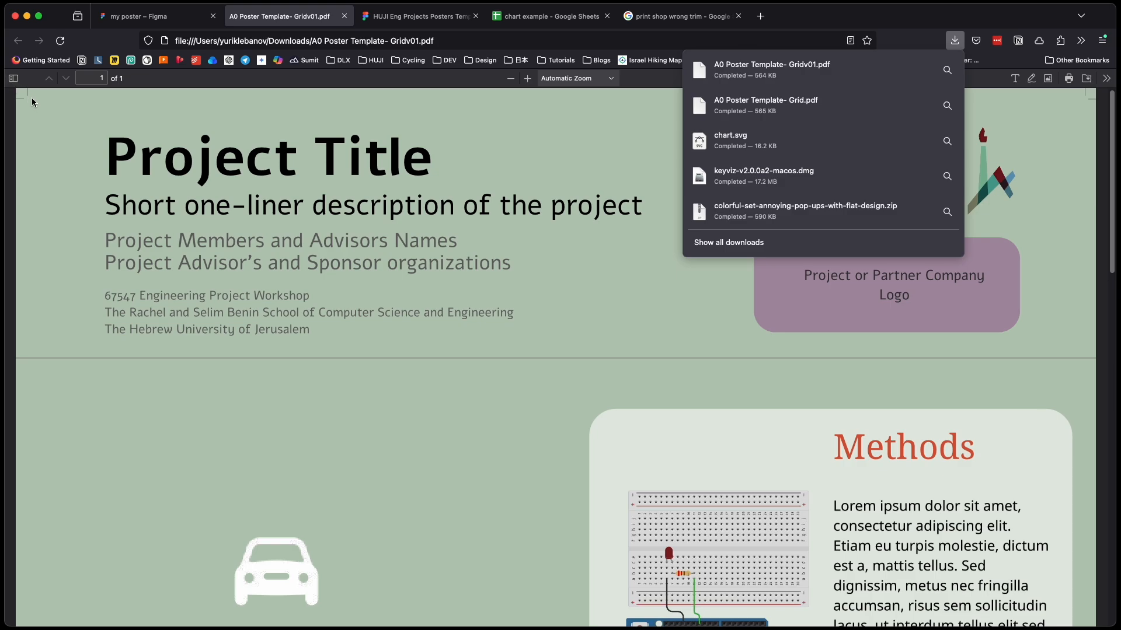
pyautogui.scroll(-10, 89, 272)
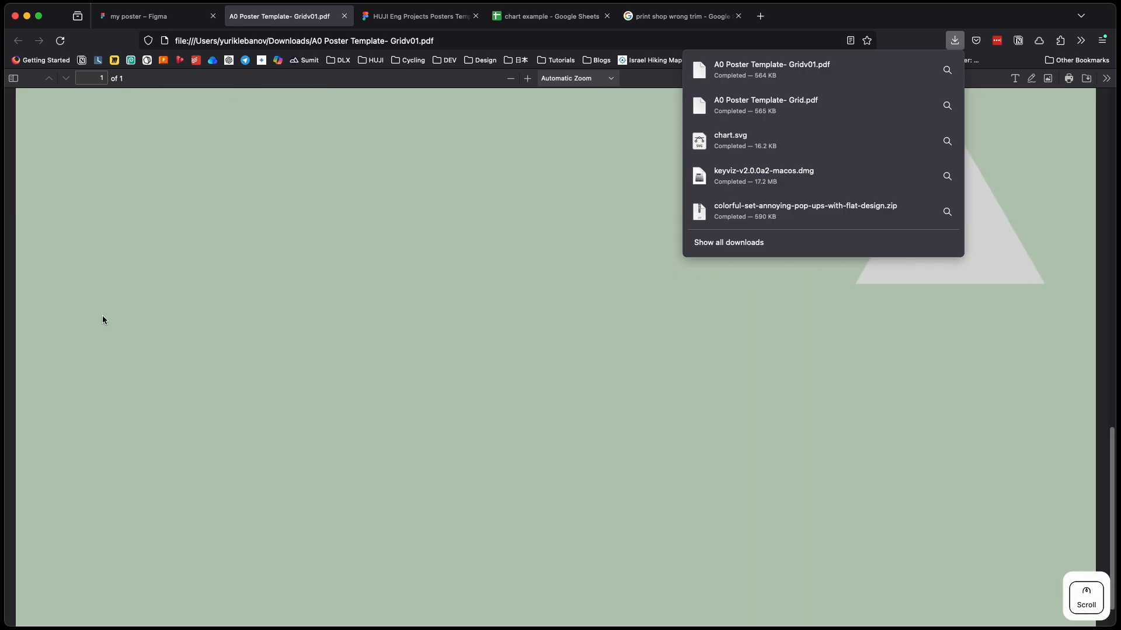
# - Examine the exported A0 Poster Template- Gridv01.pdf from its lower part up to the header, including the crop marks and Methods panel
pyautogui.scroll(-2, 103, 320)
pyautogui.scroll(15, 81, 430)
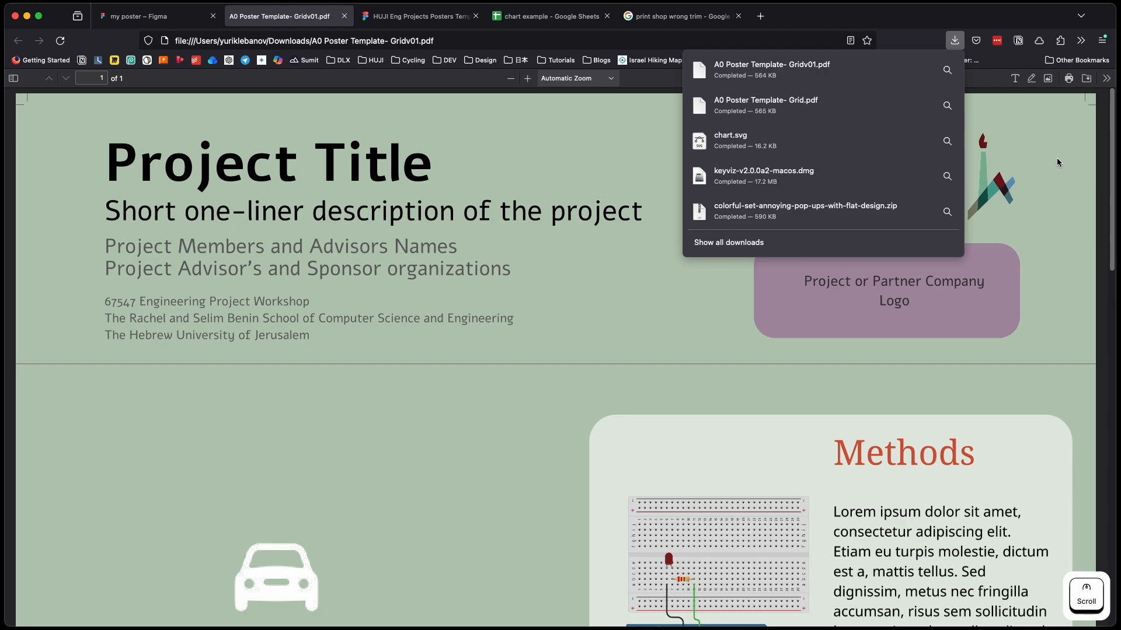
pyautogui.scroll(-8, 261, 536)
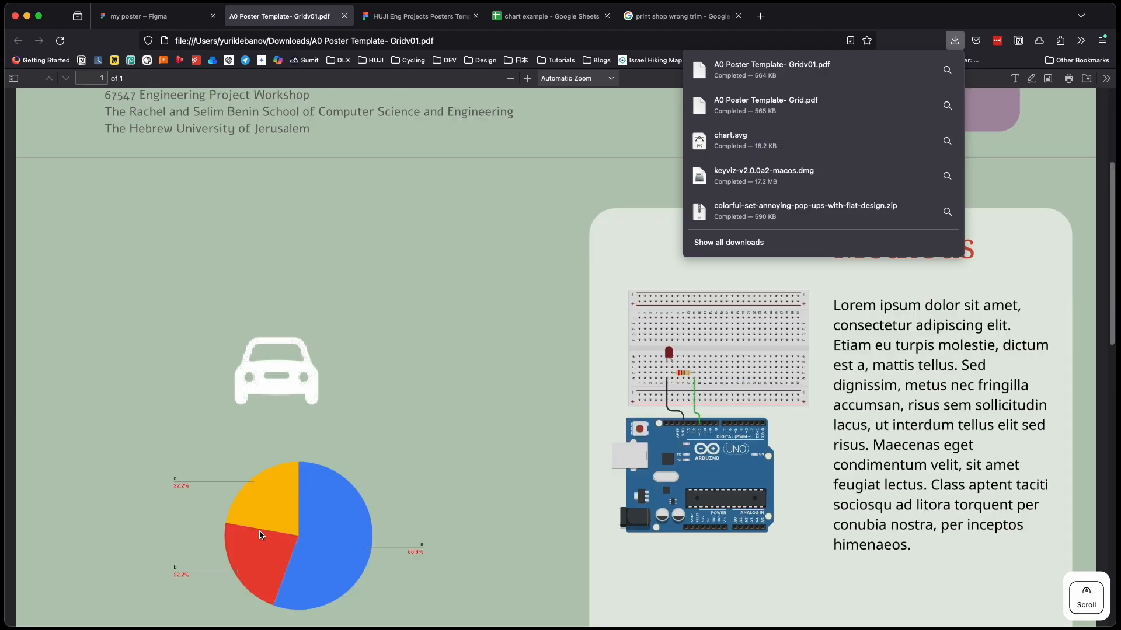
pyautogui.scroll(-15, 261, 535)
pyautogui.scroll(8, 708, 558)
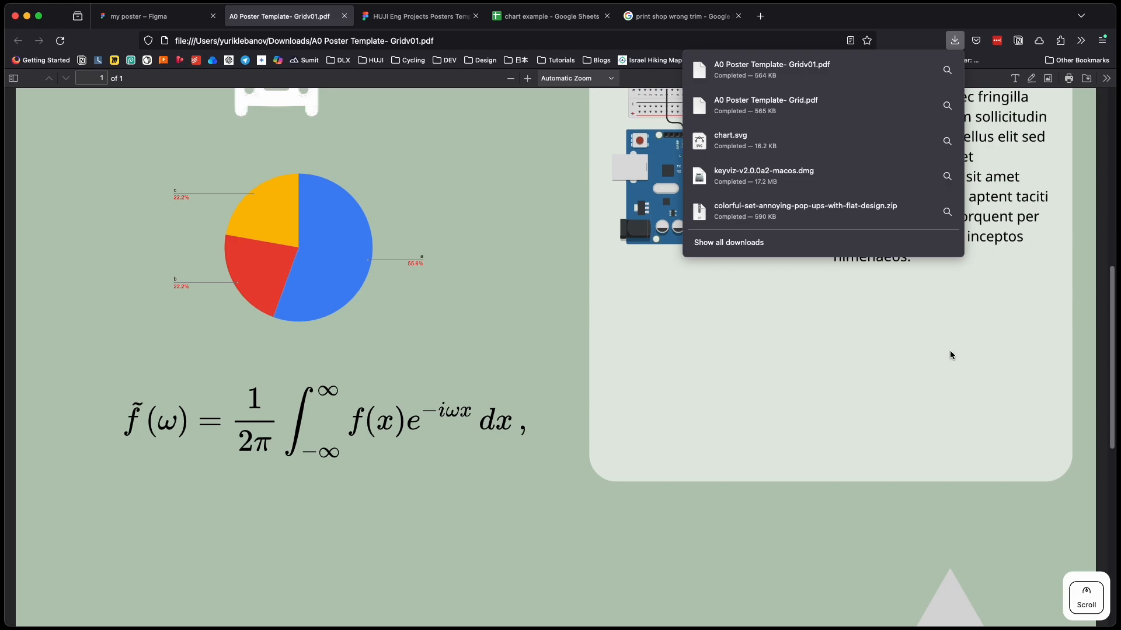
pyautogui.scroll(15, 950, 355)
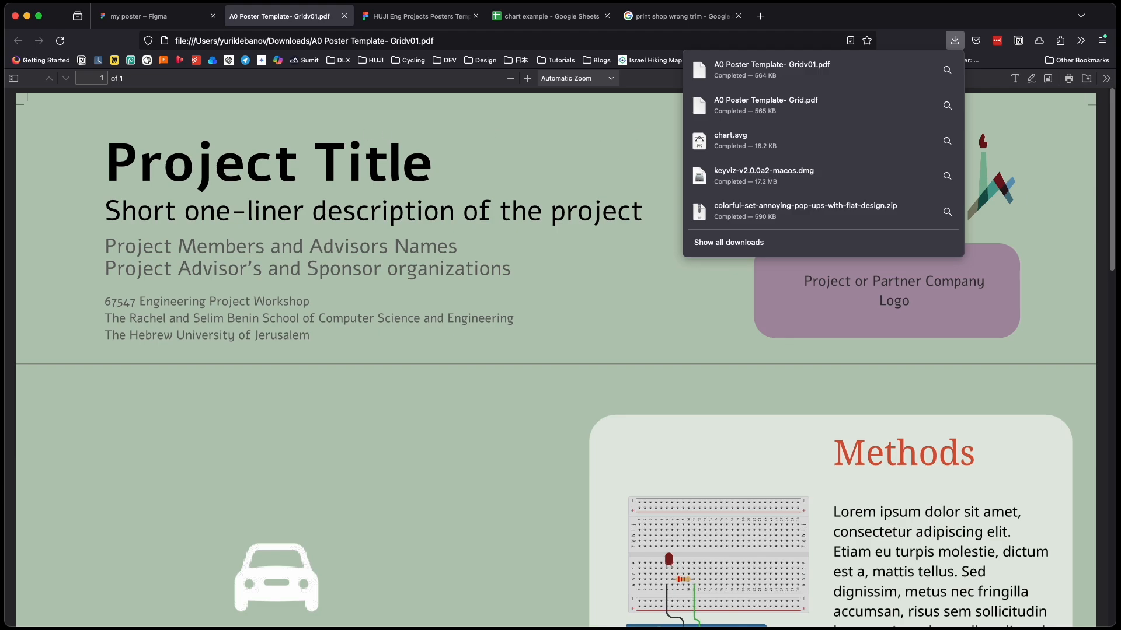
pyautogui.click(166, 20)
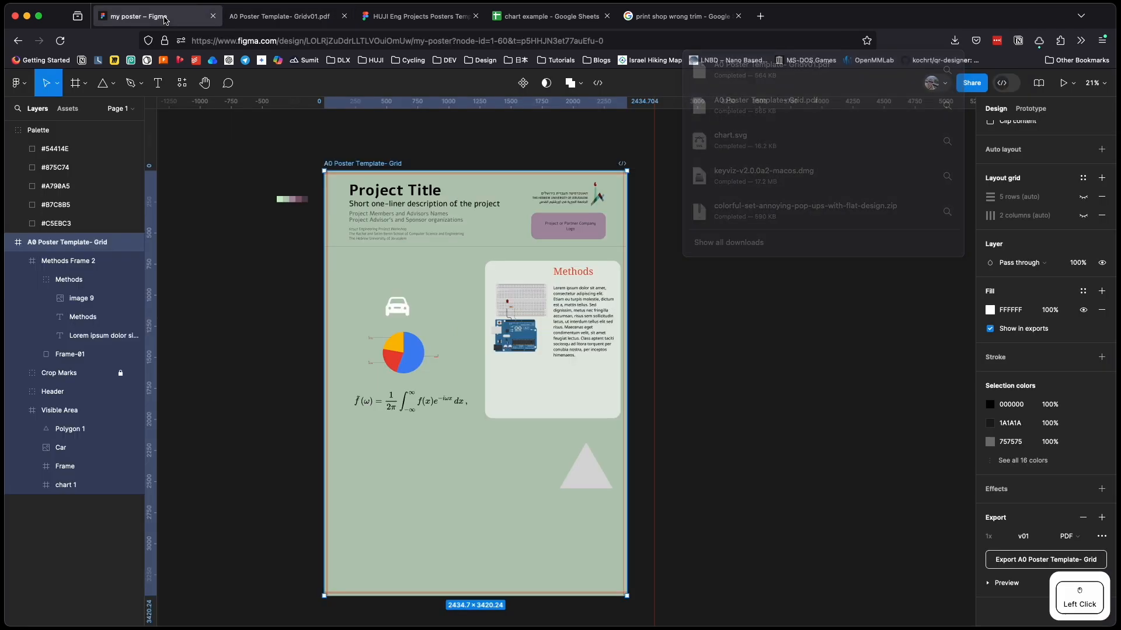
pyautogui.click(292, 170)
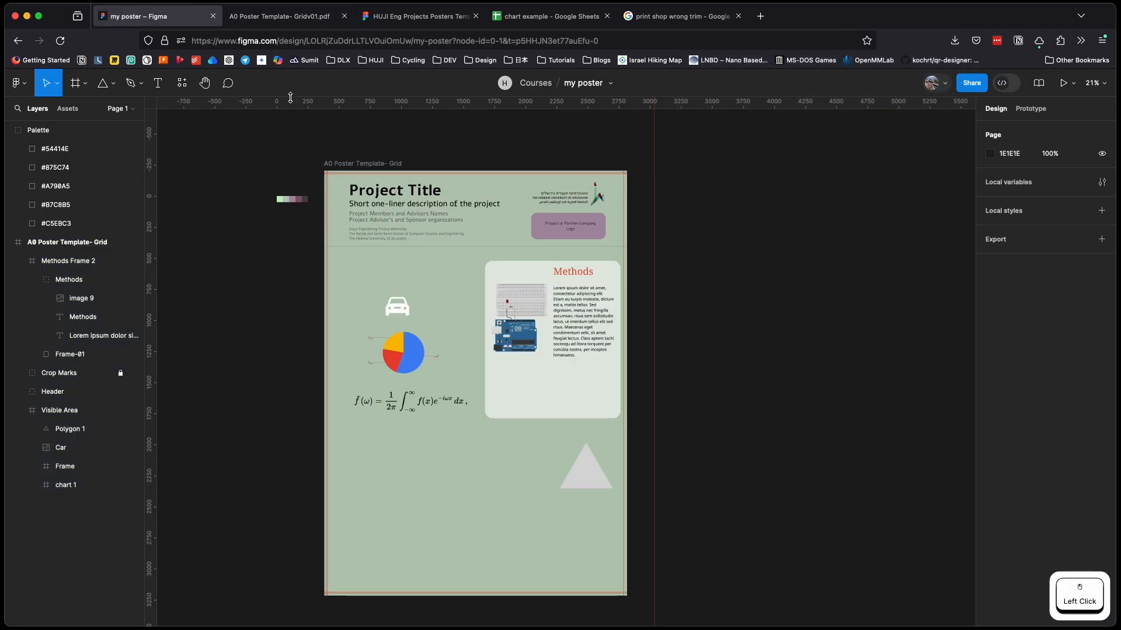
pyautogui.click(287, 19)
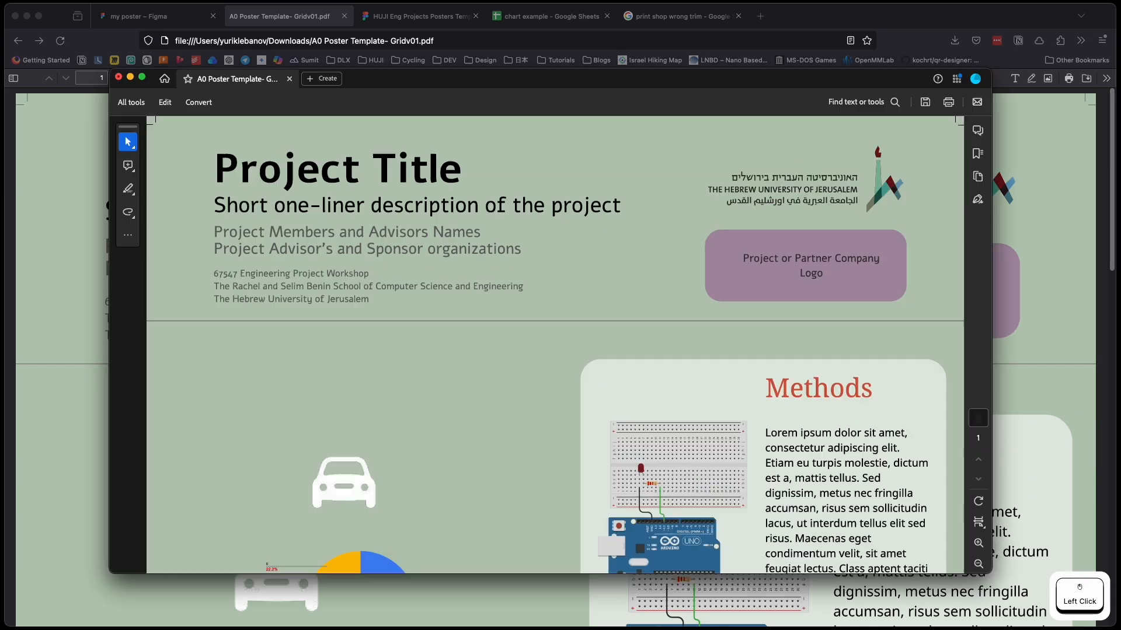
# - In Acrobat, open the exported poster's document properties and check the page size in its description
pyautogui.moveTo(480, 79); pyautogui.dragTo(447, 109)
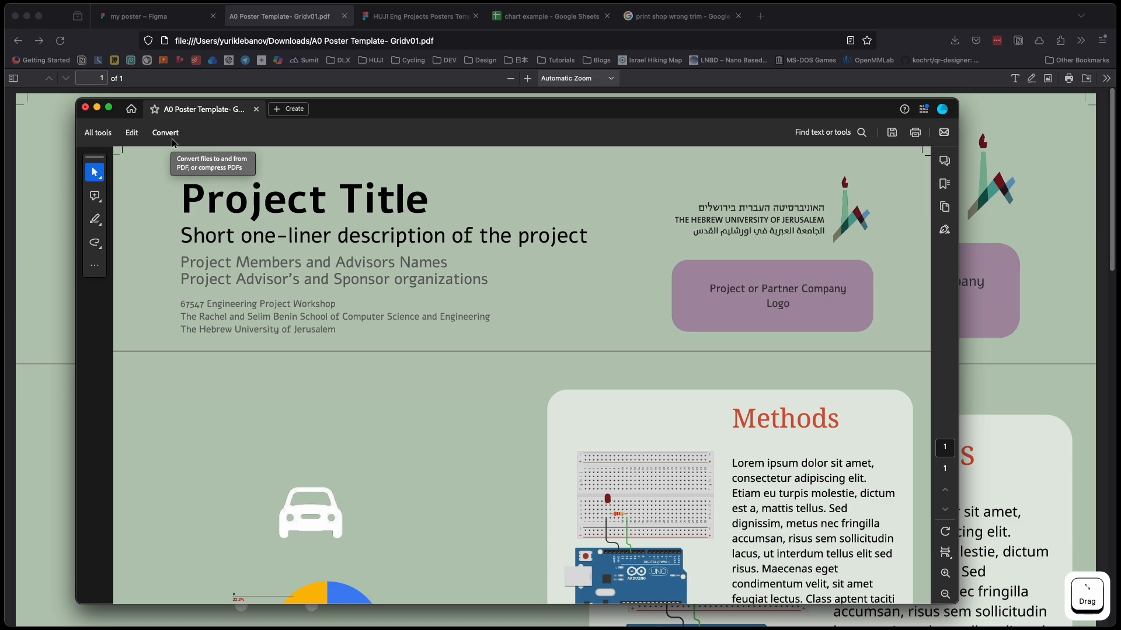
pyautogui.press('super+d')
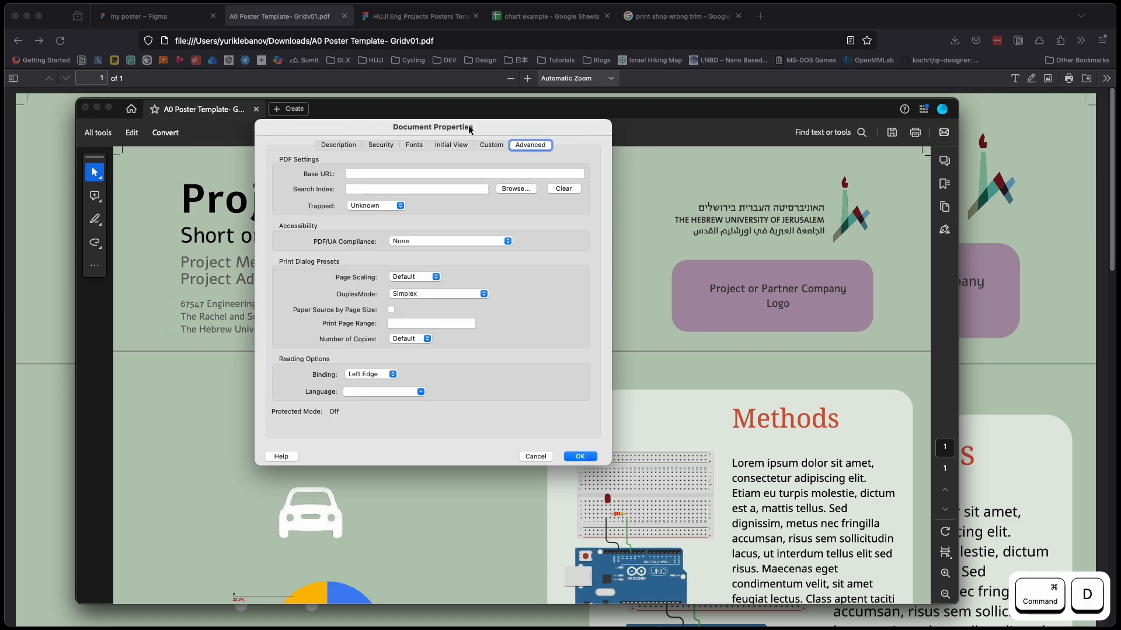
pyautogui.moveTo(415, 128); pyautogui.dragTo(413, 152)
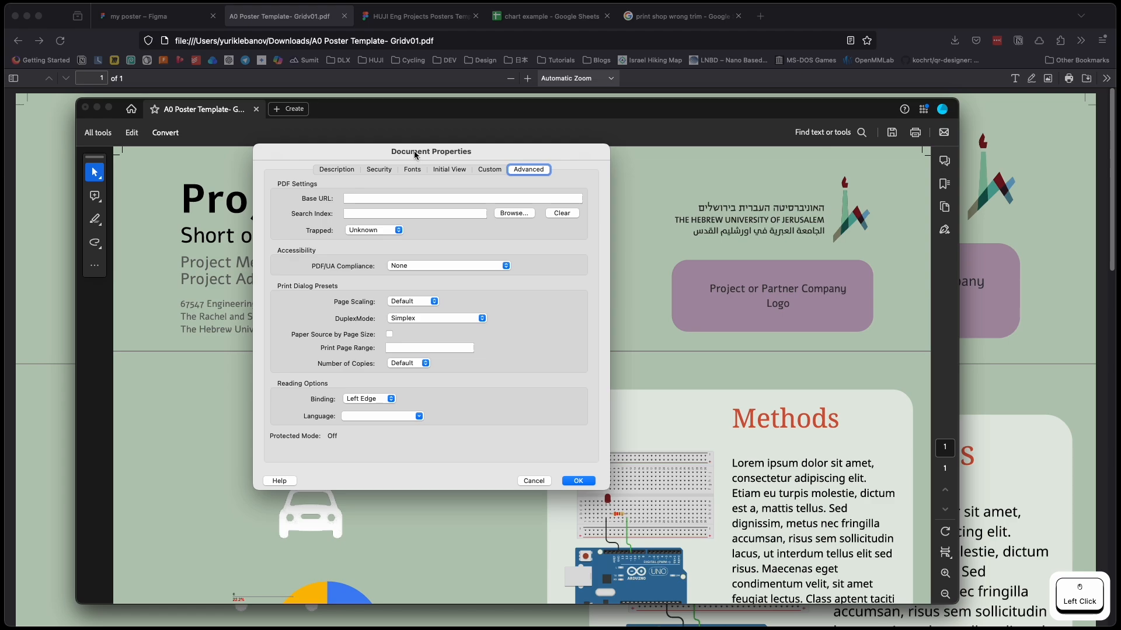
pyautogui.moveTo(415, 154); pyautogui.dragTo(418, 162)
pyautogui.click(339, 177)
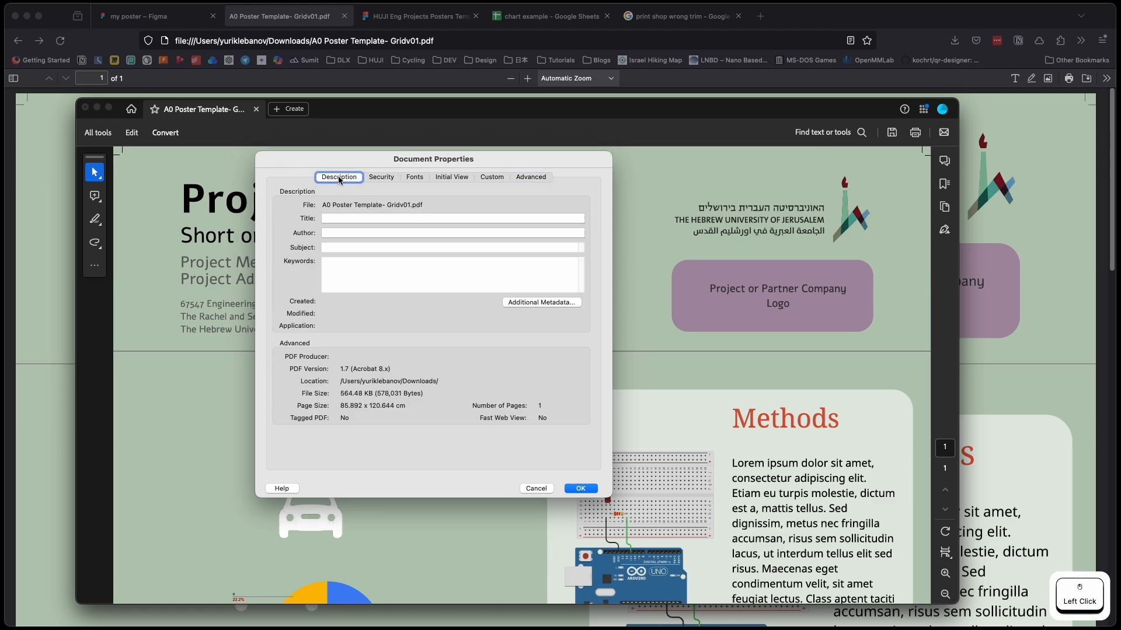
pyautogui.click(346, 409)
pyautogui.moveTo(342, 407); pyautogui.dragTo(371, 406)
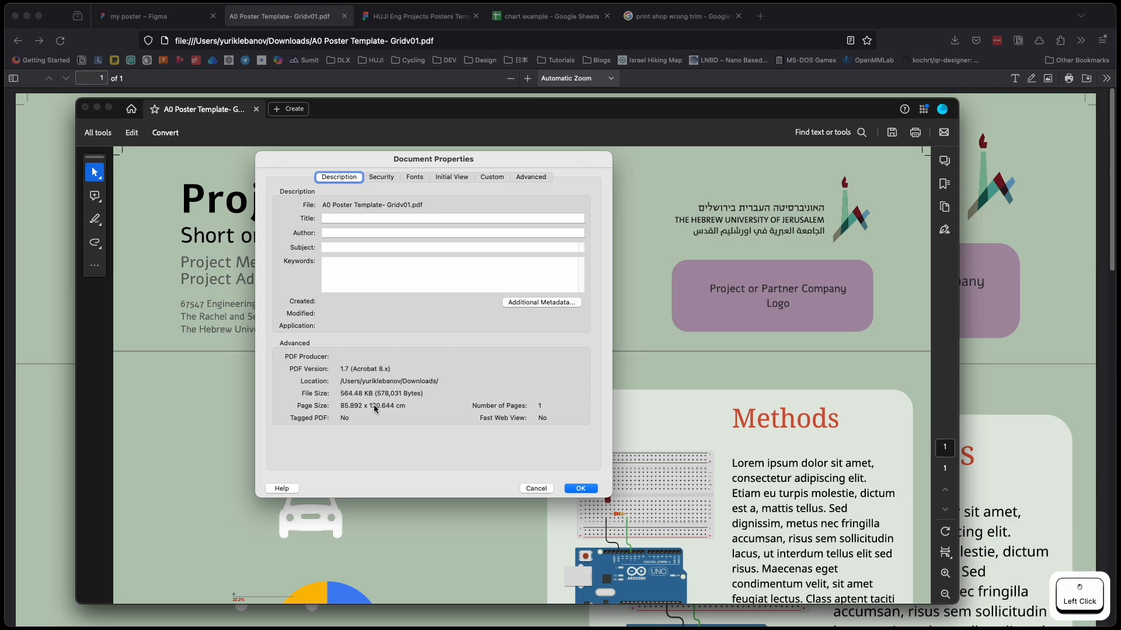